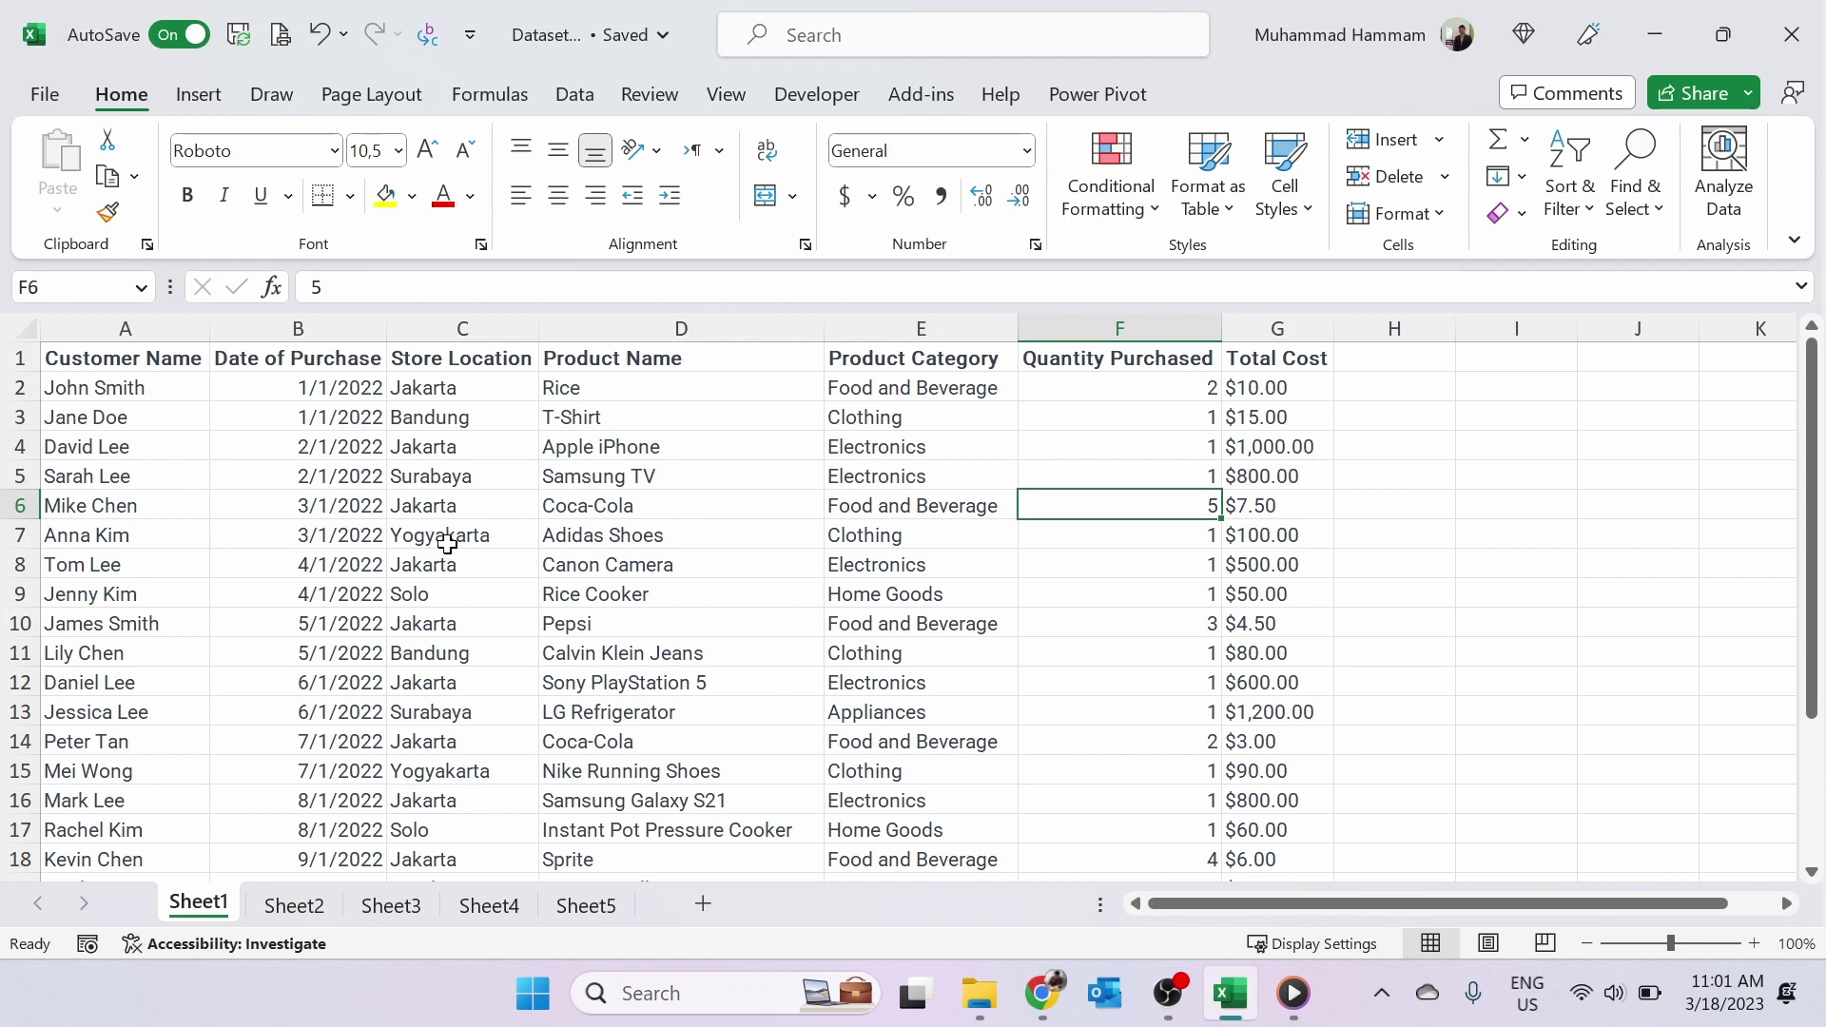
# - Examine the column headers in row 1 of Sheet1, going from Customer Name across the purchase, store and product columns
pyautogui.click(164, 463)
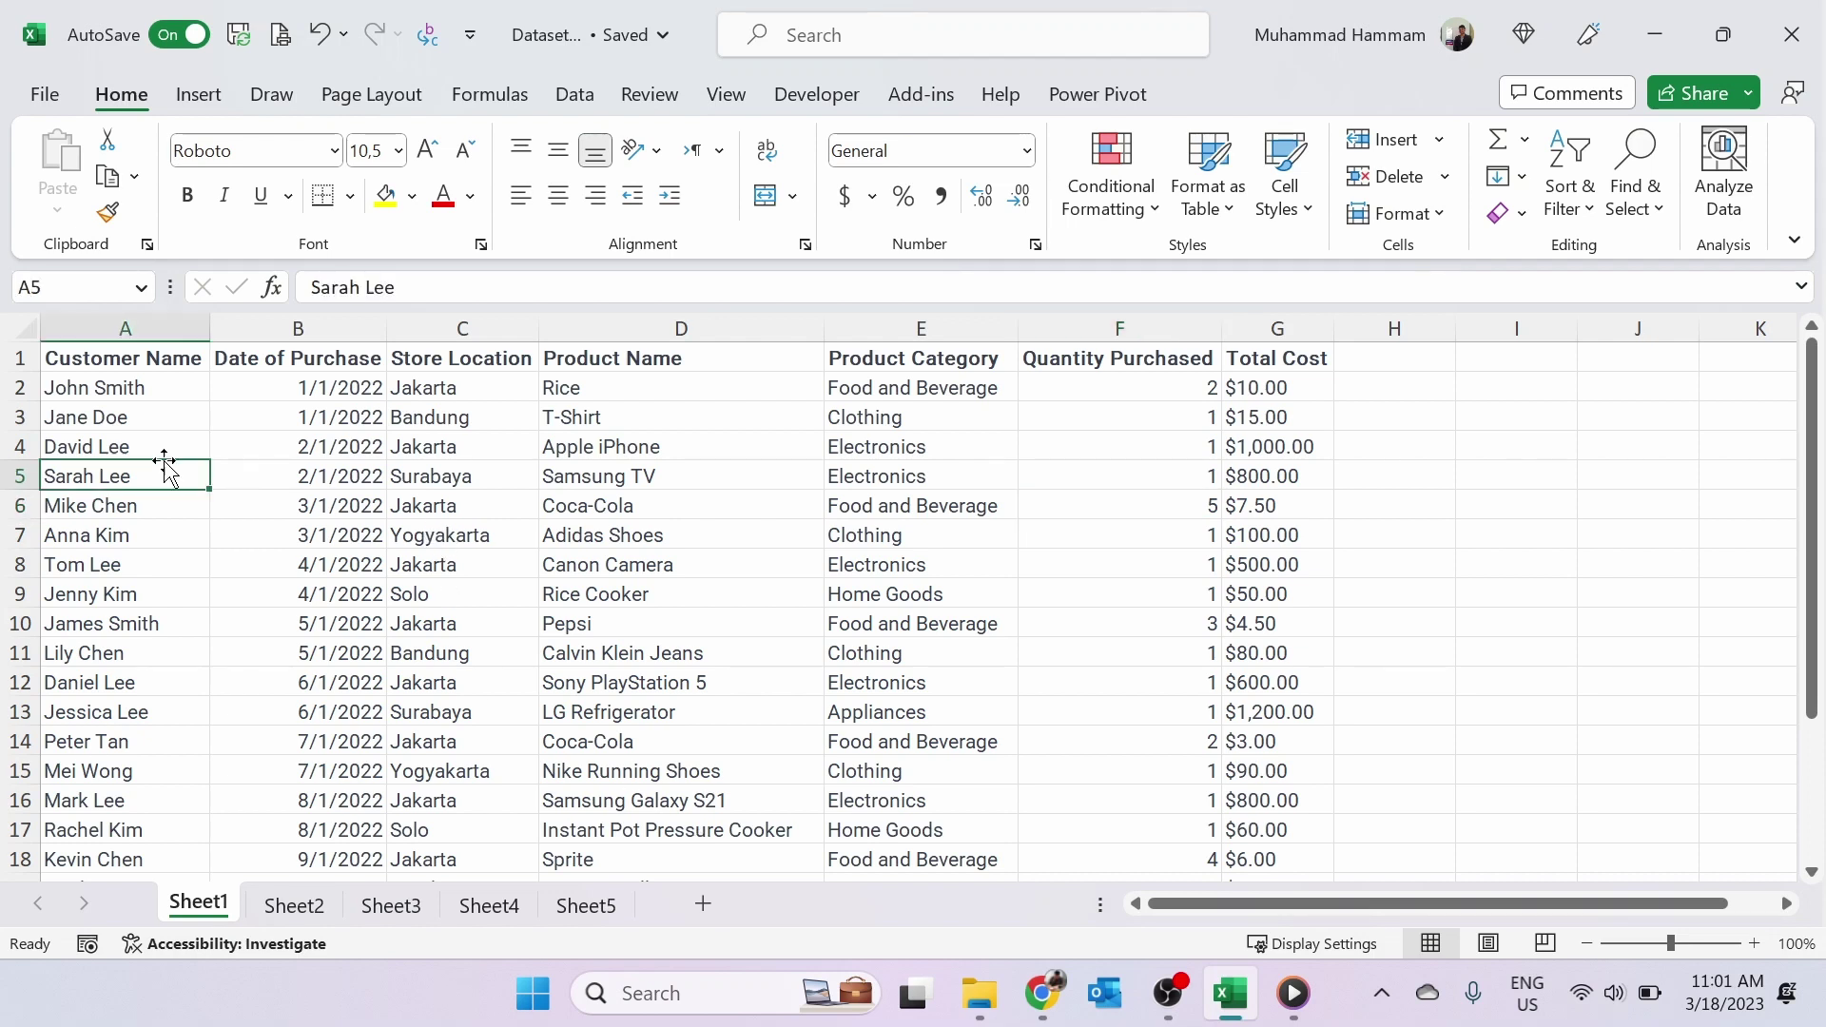
pyautogui.press('Up')
pyautogui.press('Up')
pyautogui.press('Up')
pyautogui.press('Up')
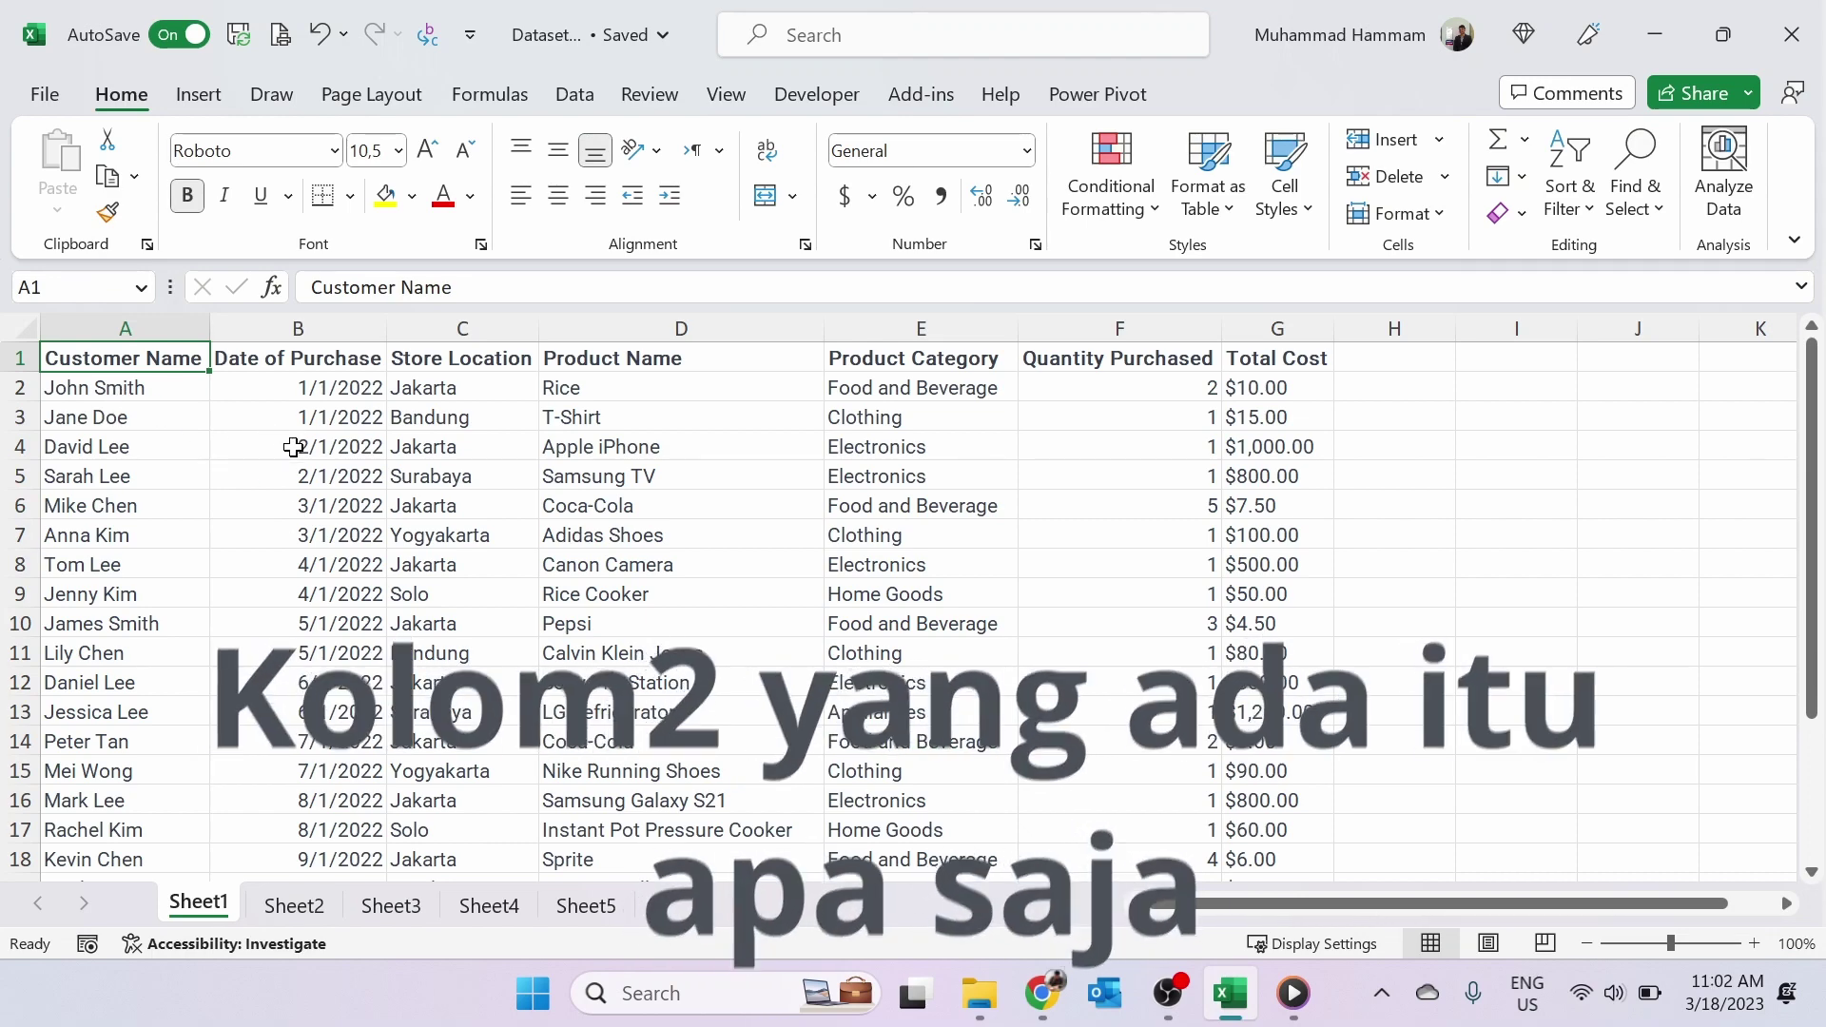
pyautogui.click(144, 392)
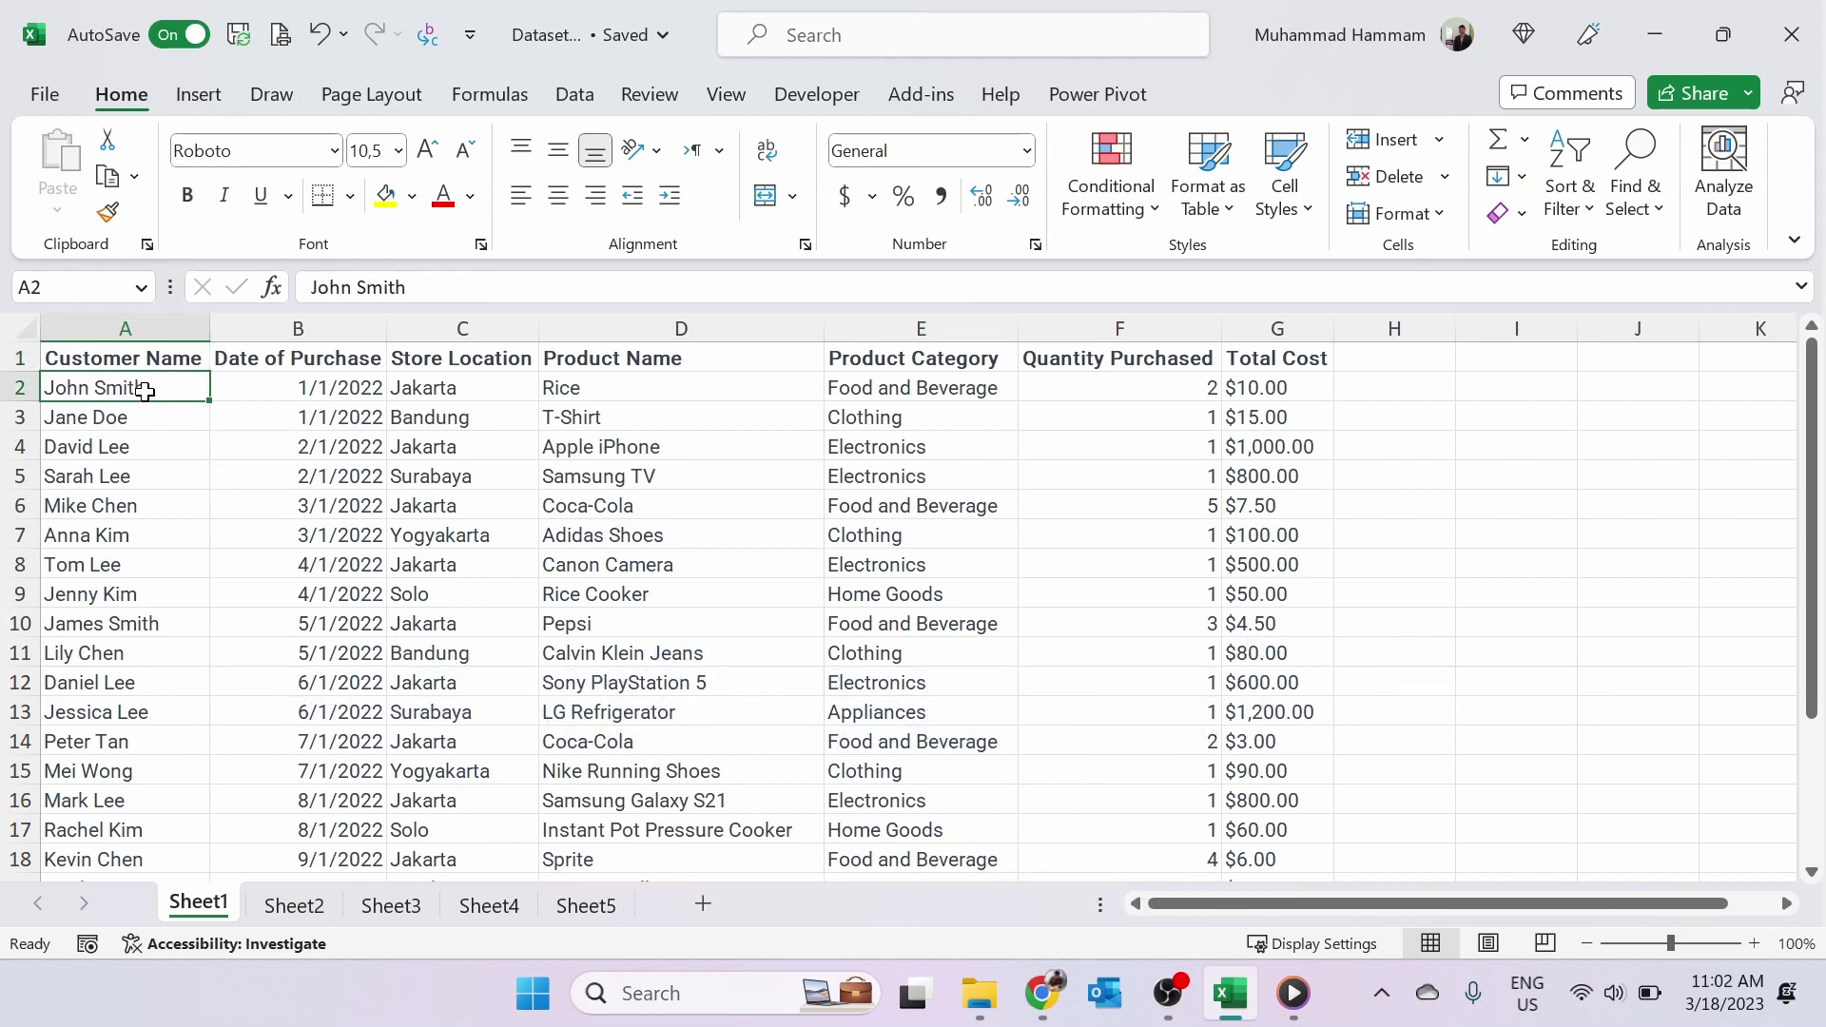
pyautogui.press('Up')
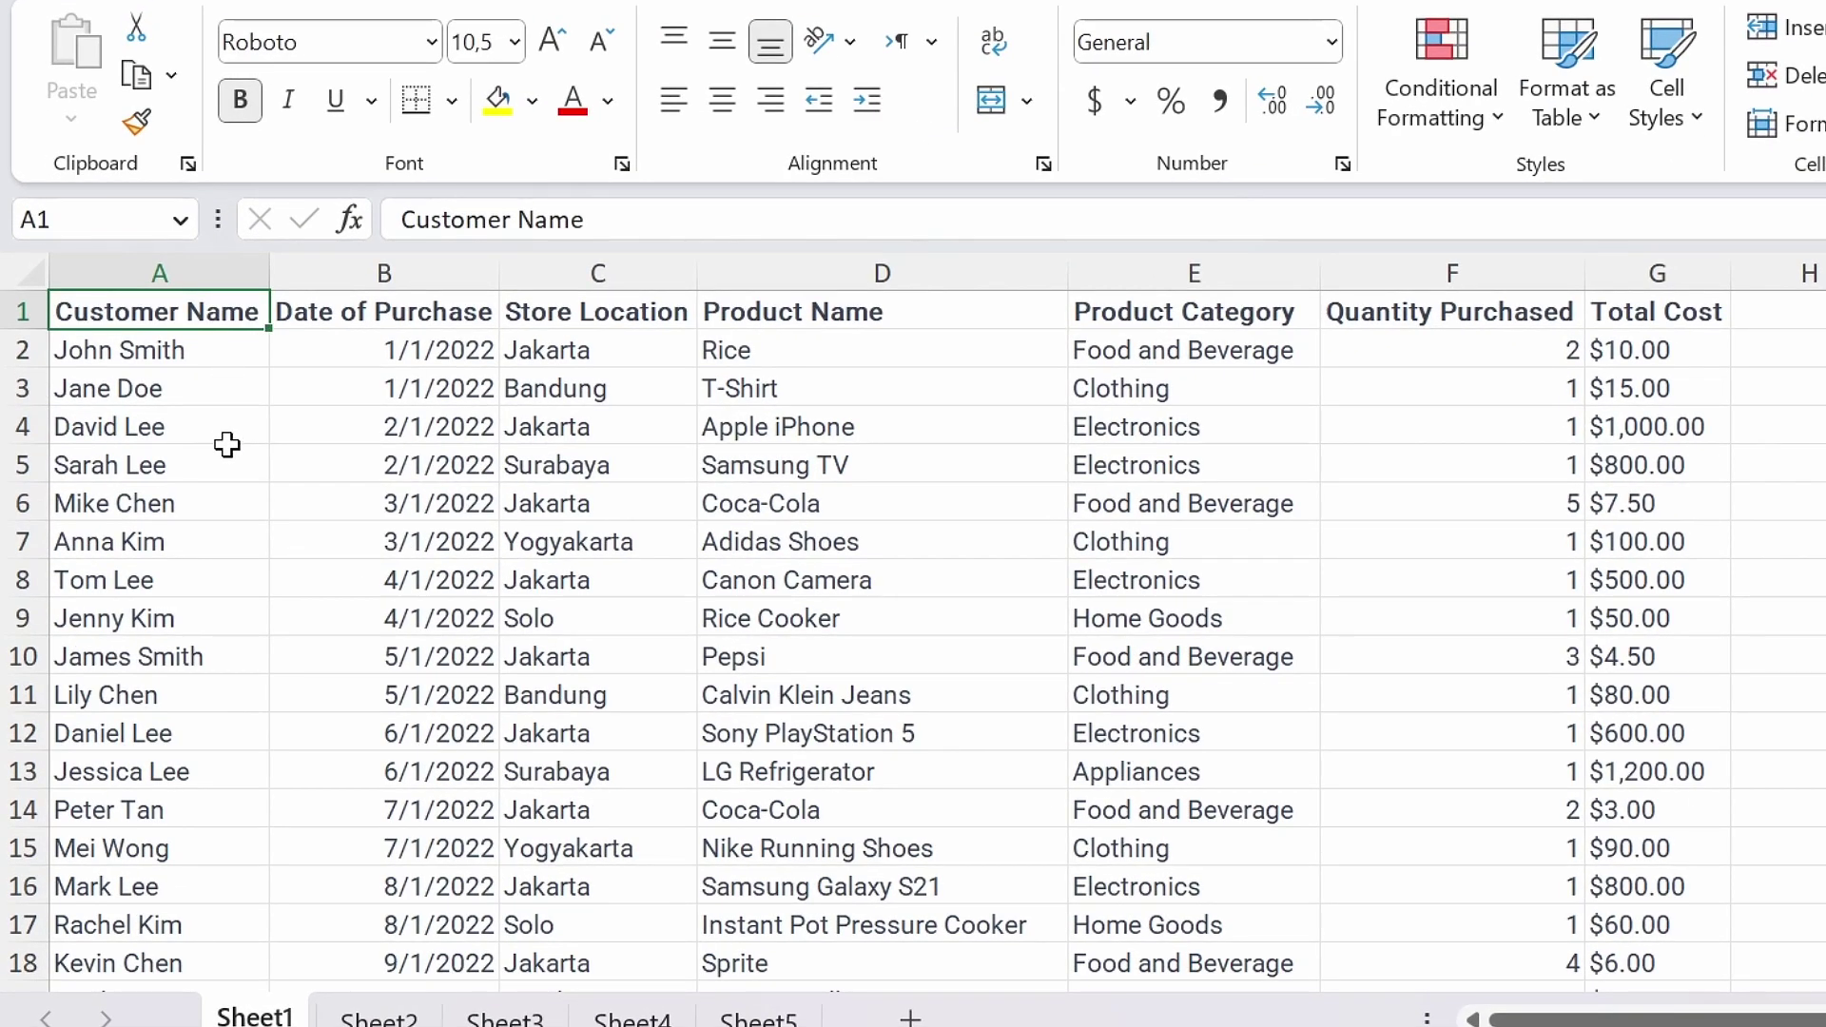
pyautogui.click(328, 318)
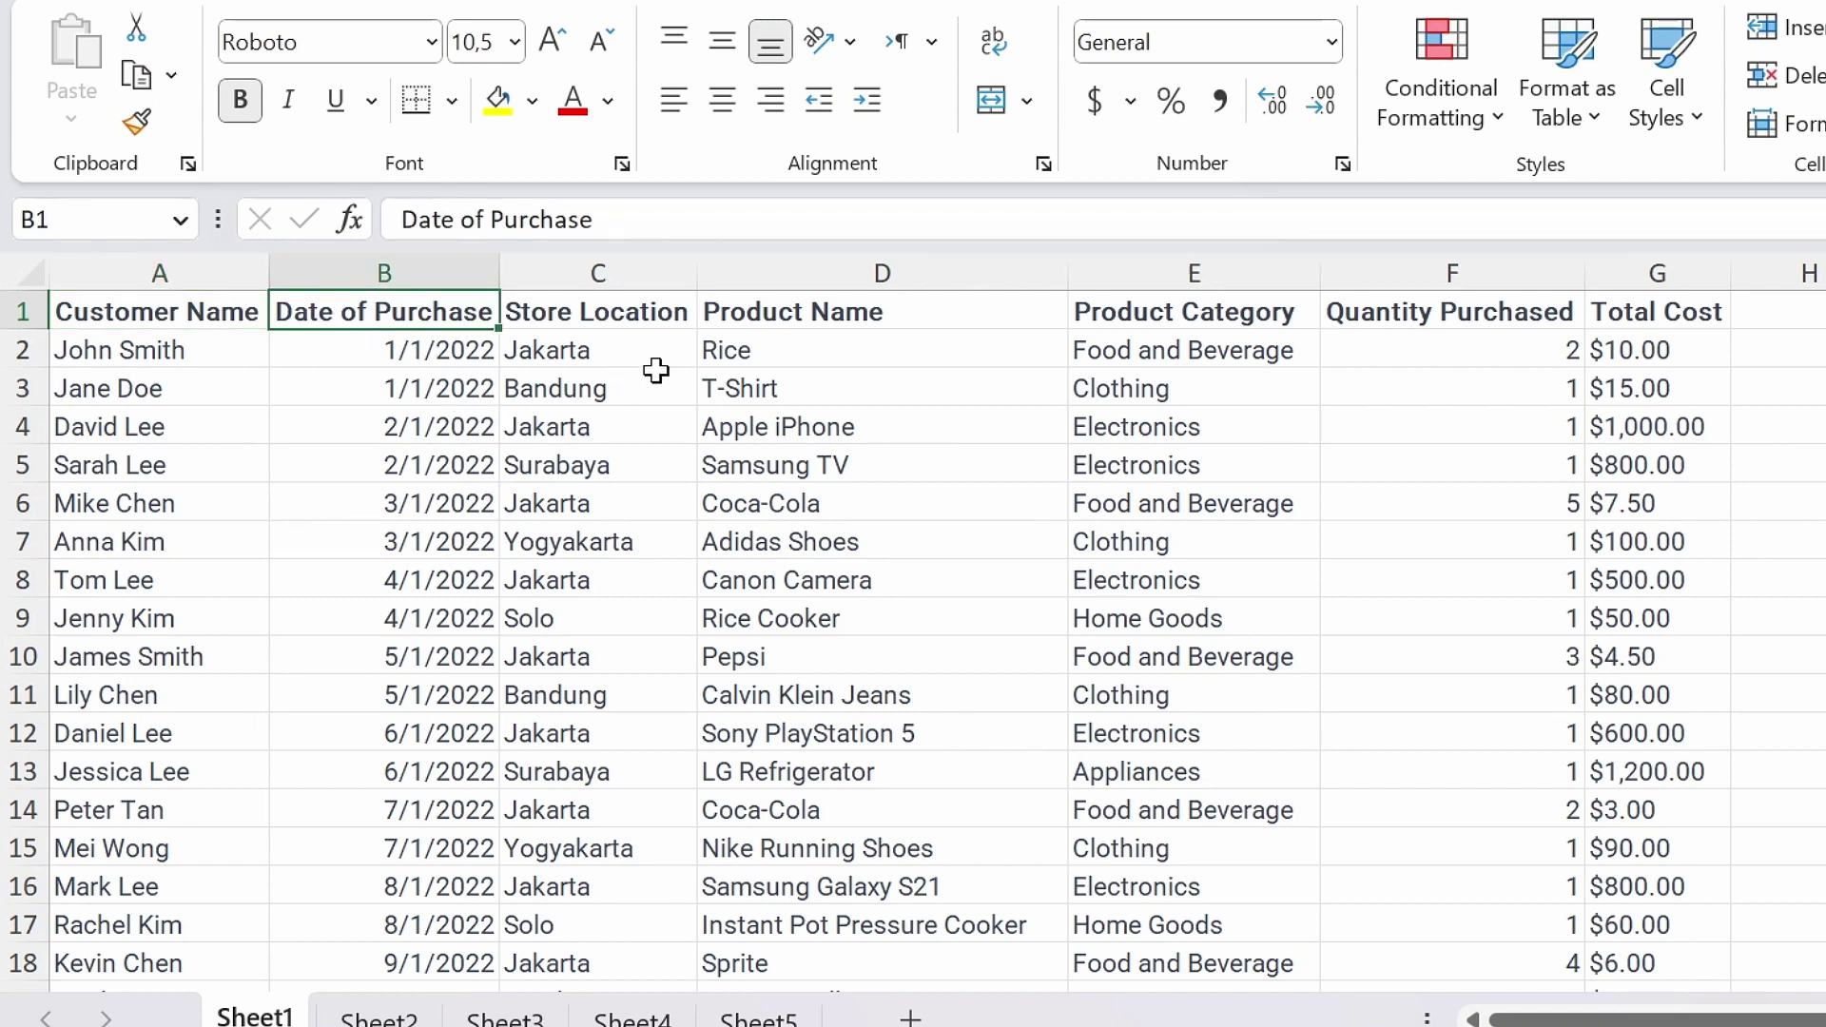
pyautogui.click(600, 310)
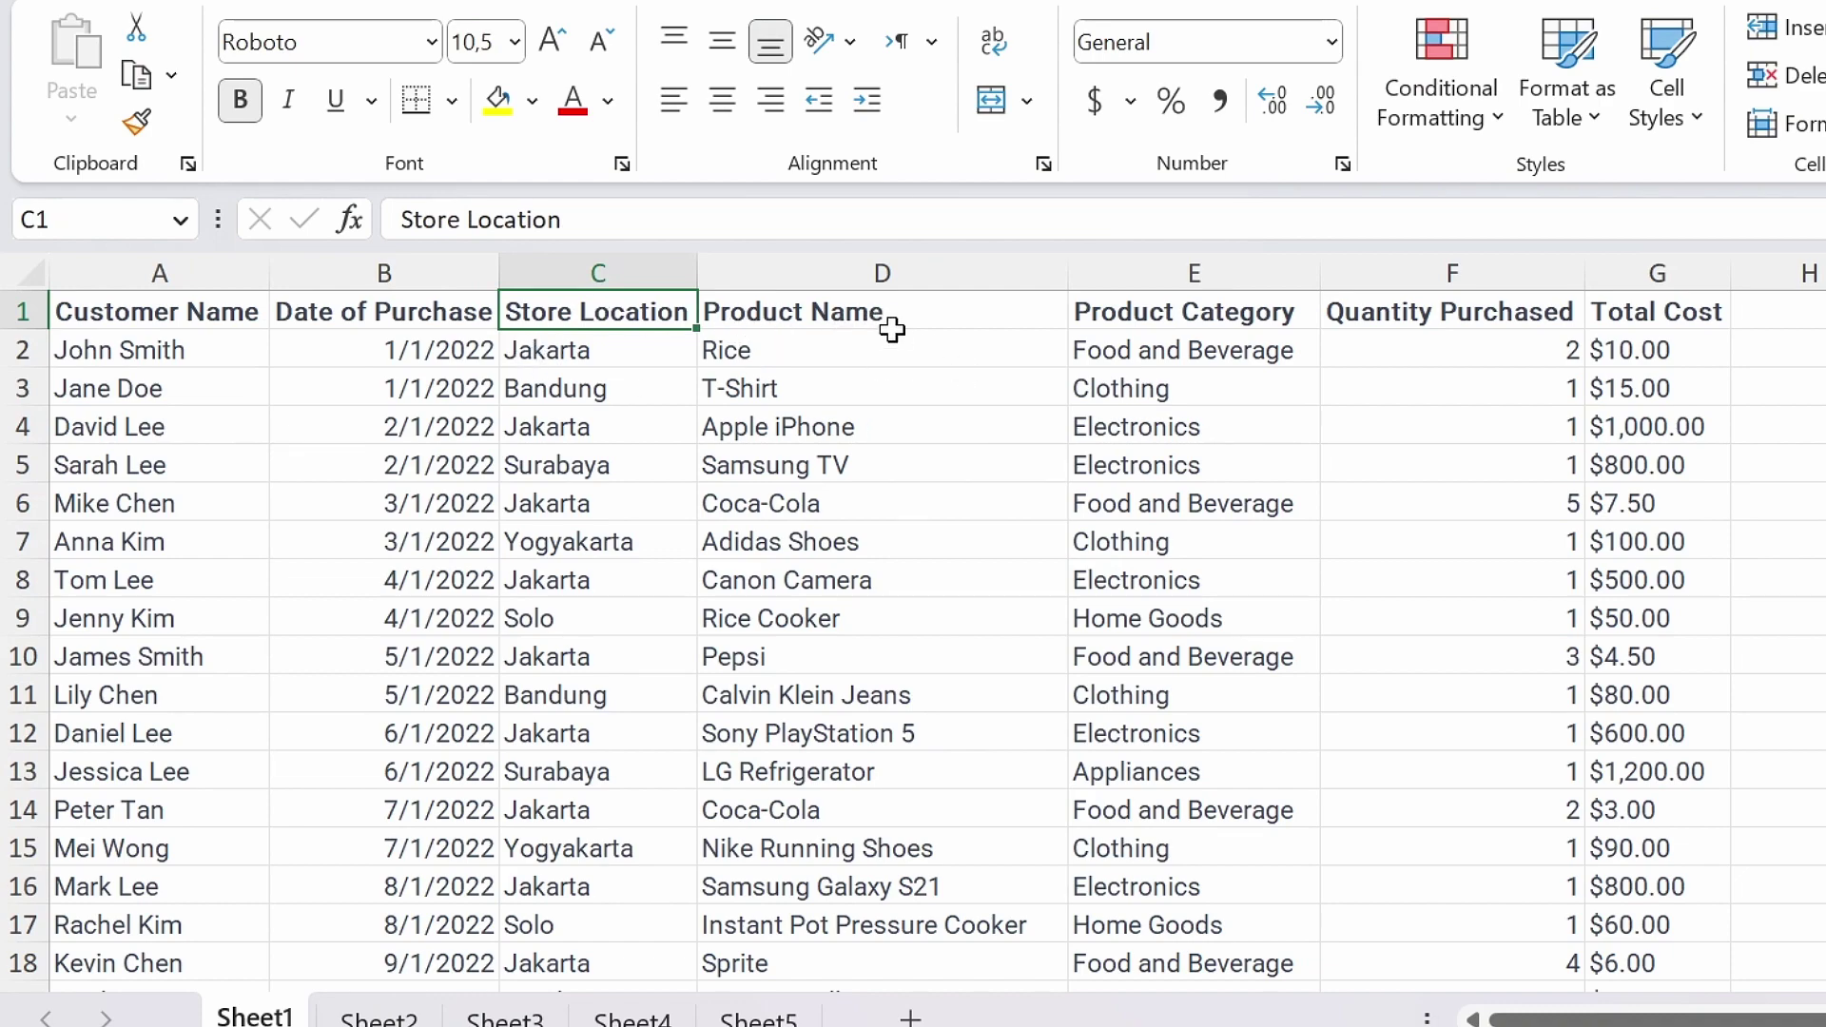
pyautogui.click(863, 314)
pyautogui.press('Right')
pyautogui.press('Right')
pyautogui.press('Right')
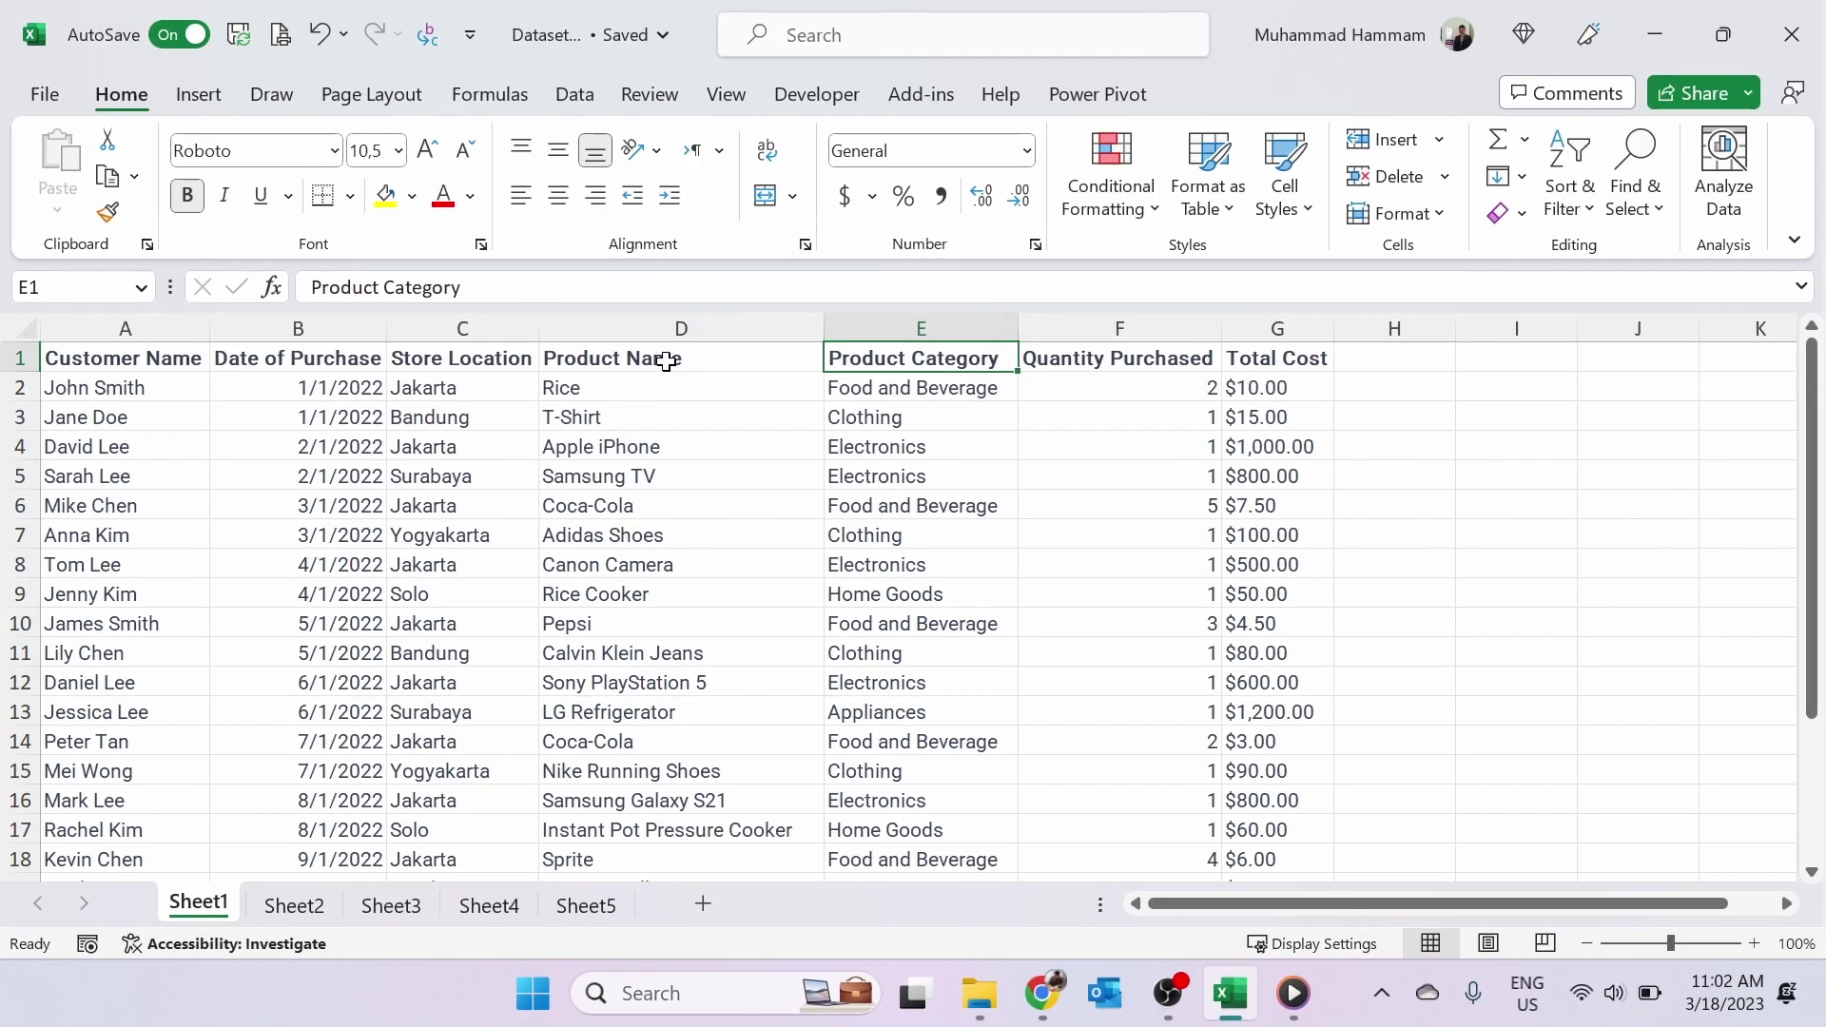
pyautogui.press('Left')
pyautogui.press('Left')
pyautogui.press('Left')
pyautogui.press('Left')
pyautogui.press('Right')
pyautogui.press('Right')
pyautogui.click(443, 557)
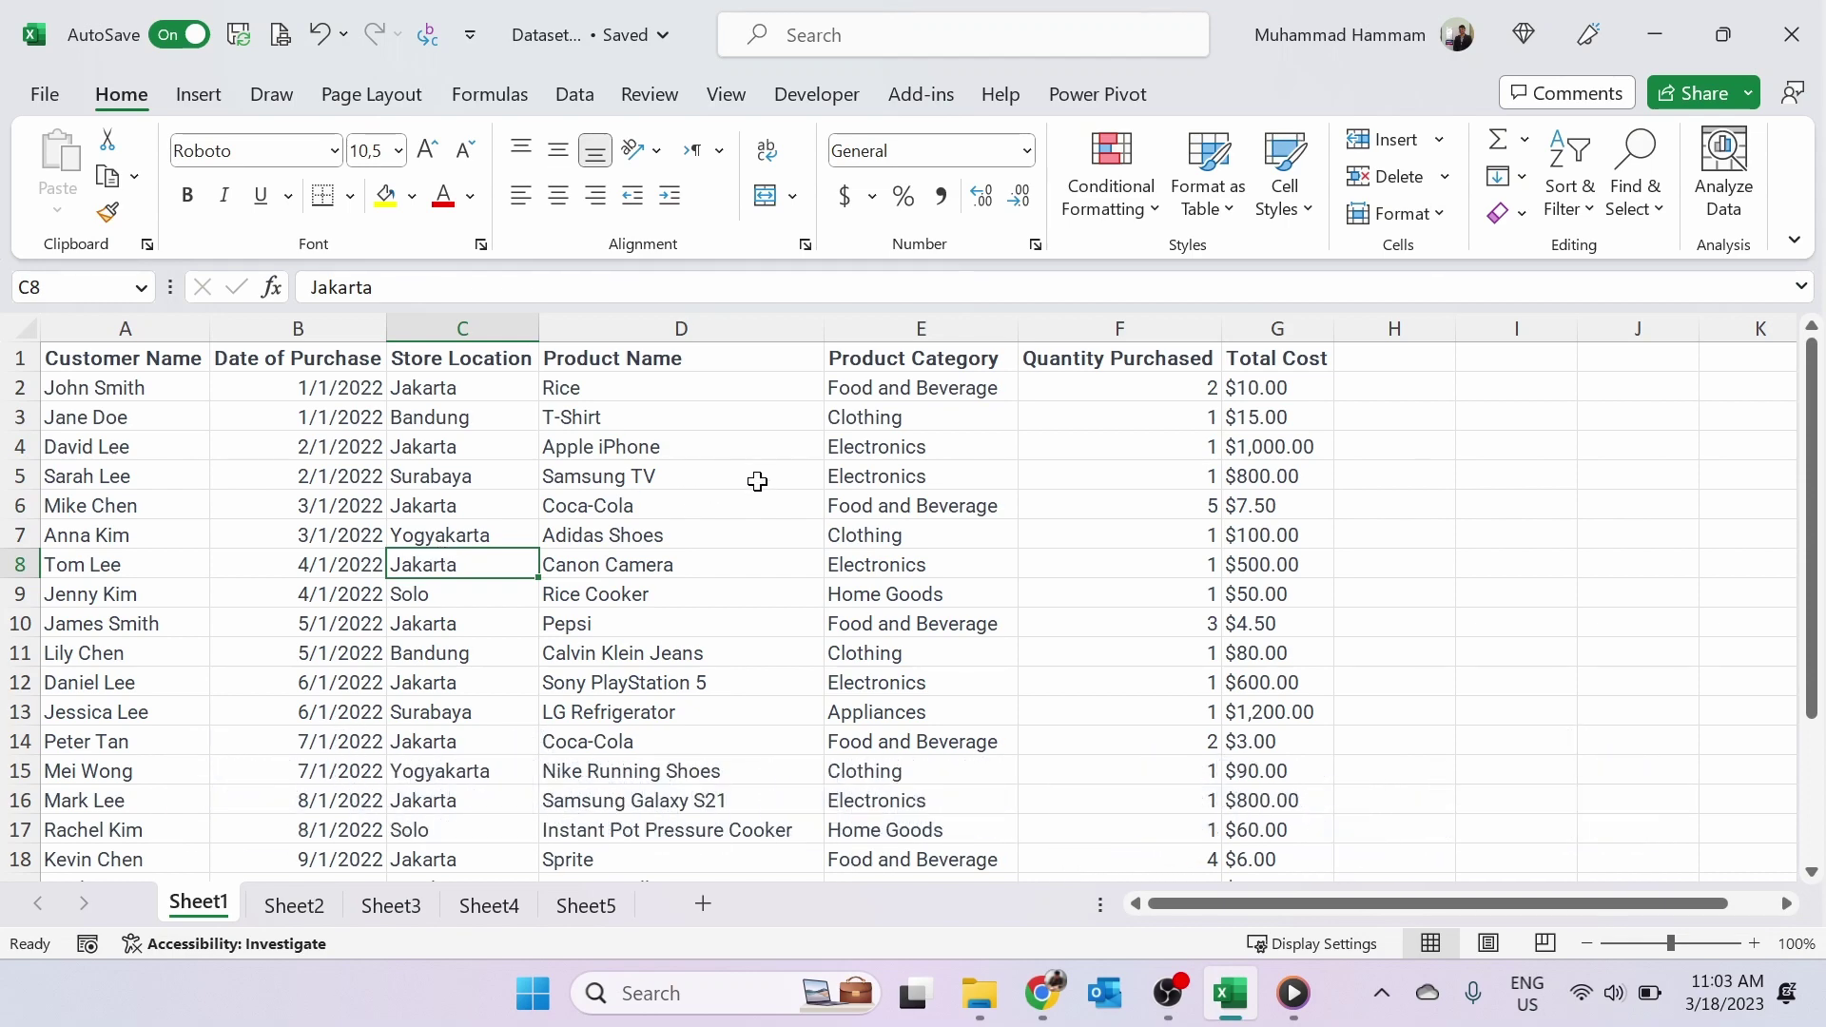
pyautogui.click(147, 380)
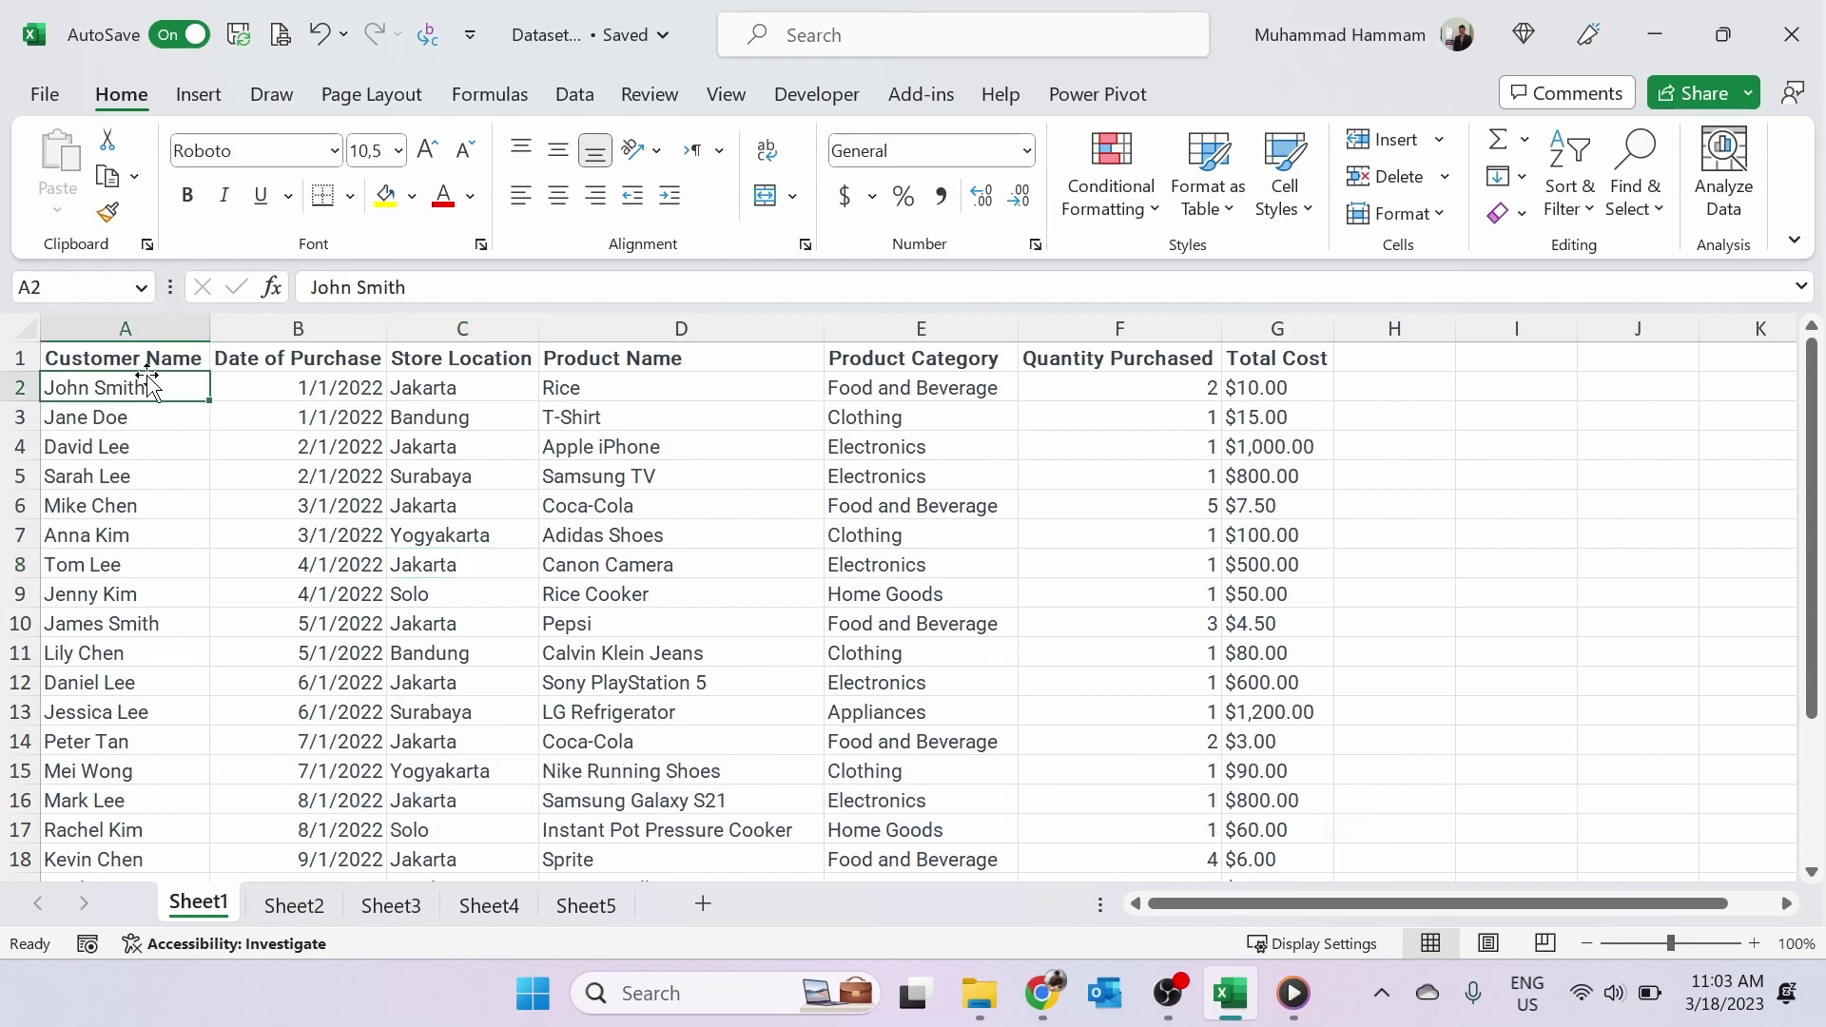
pyautogui.press('Up')
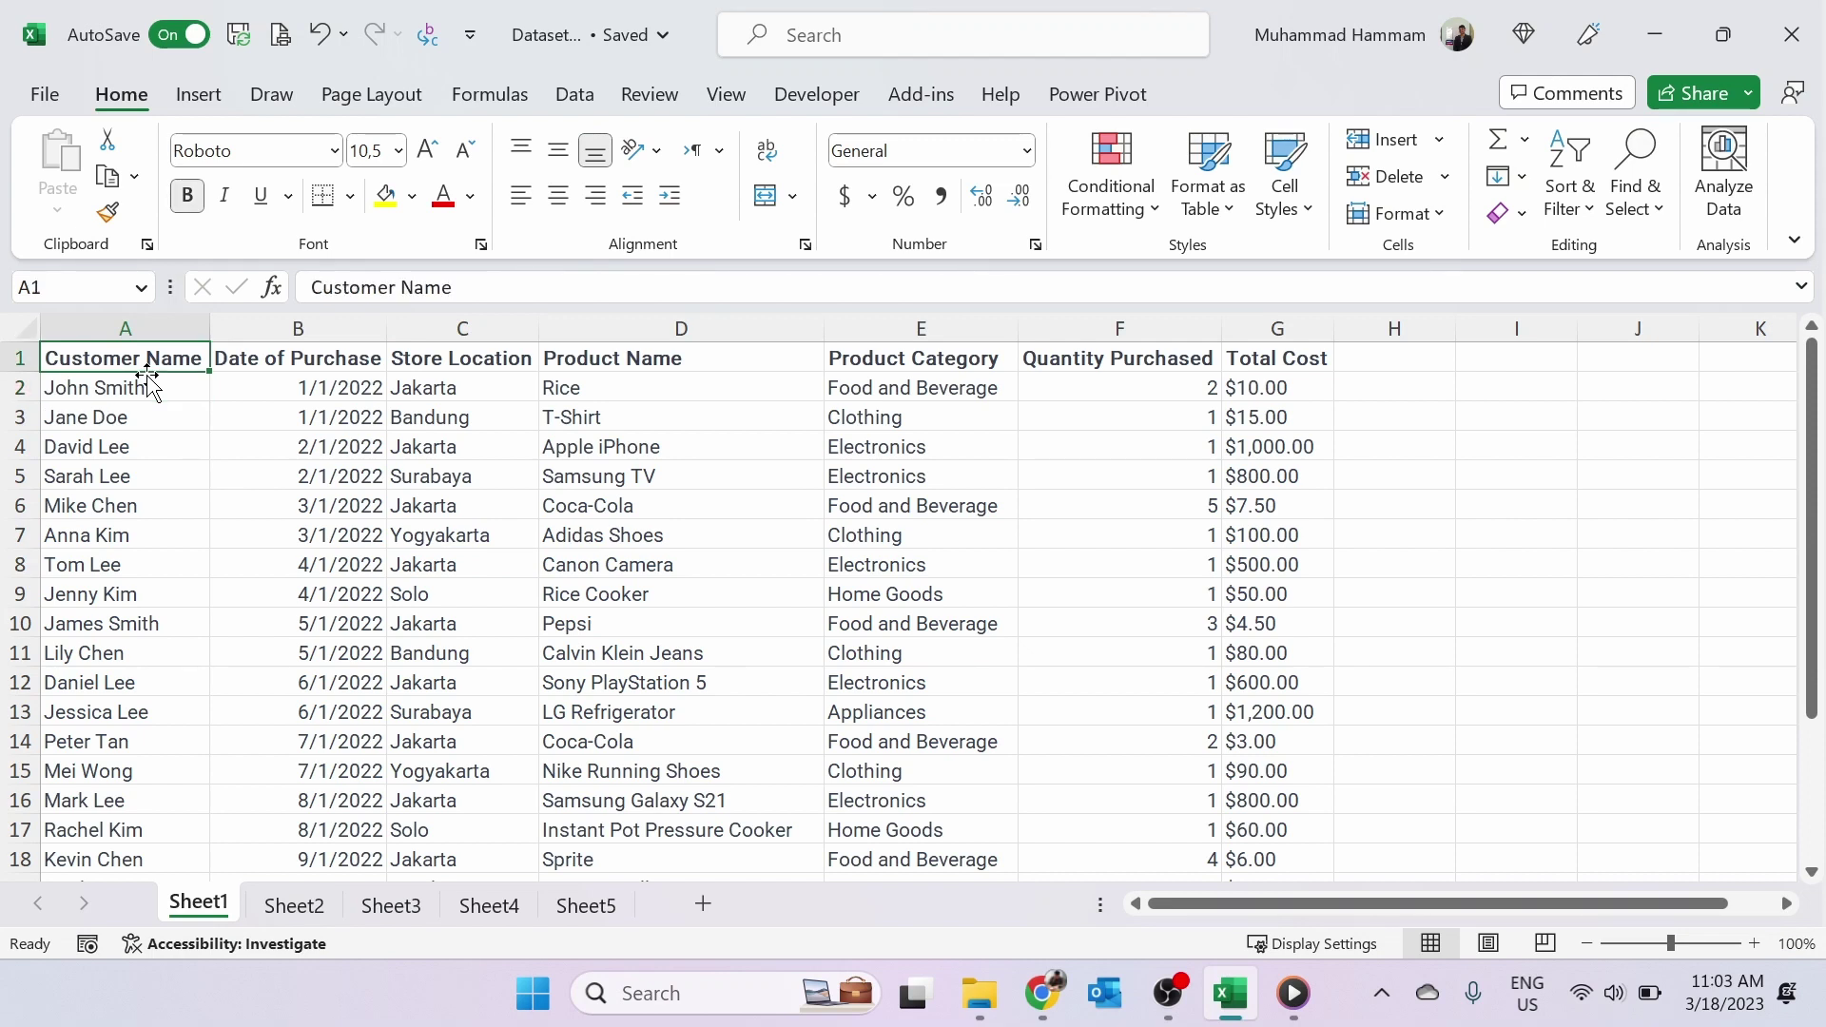
pyautogui.press('Down')
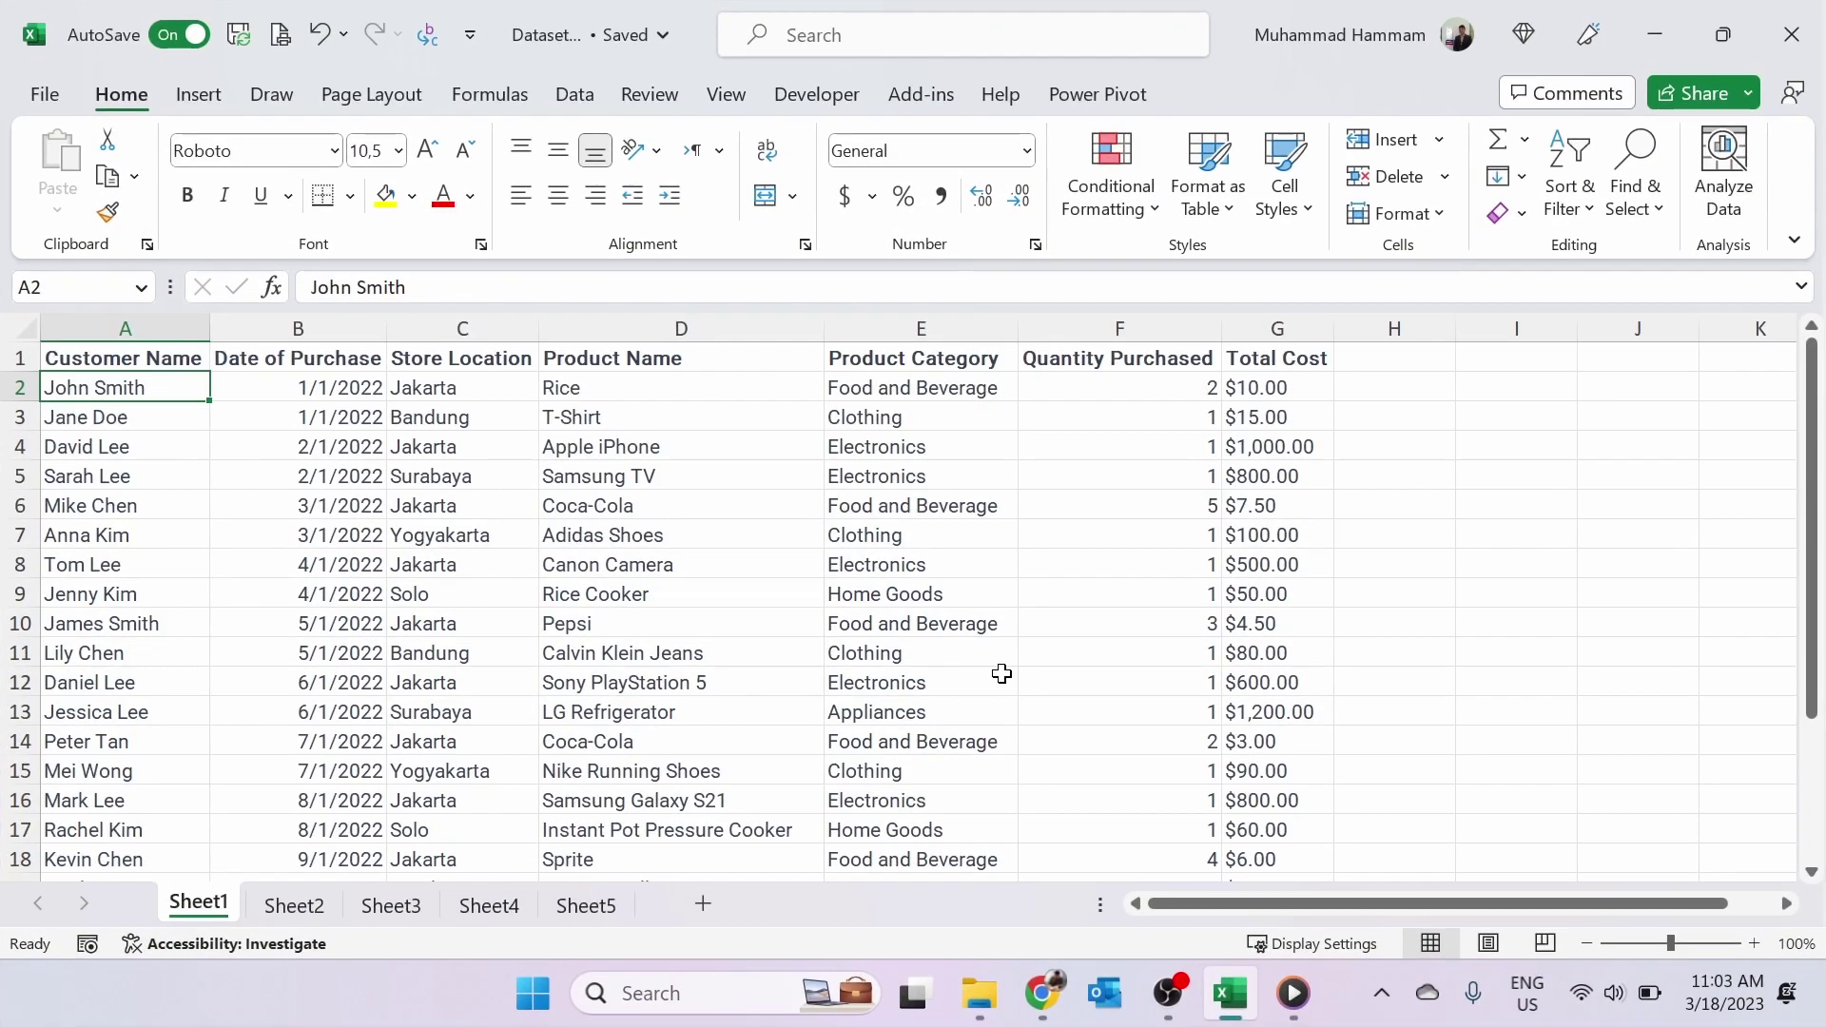
pyautogui.click(1083, 500)
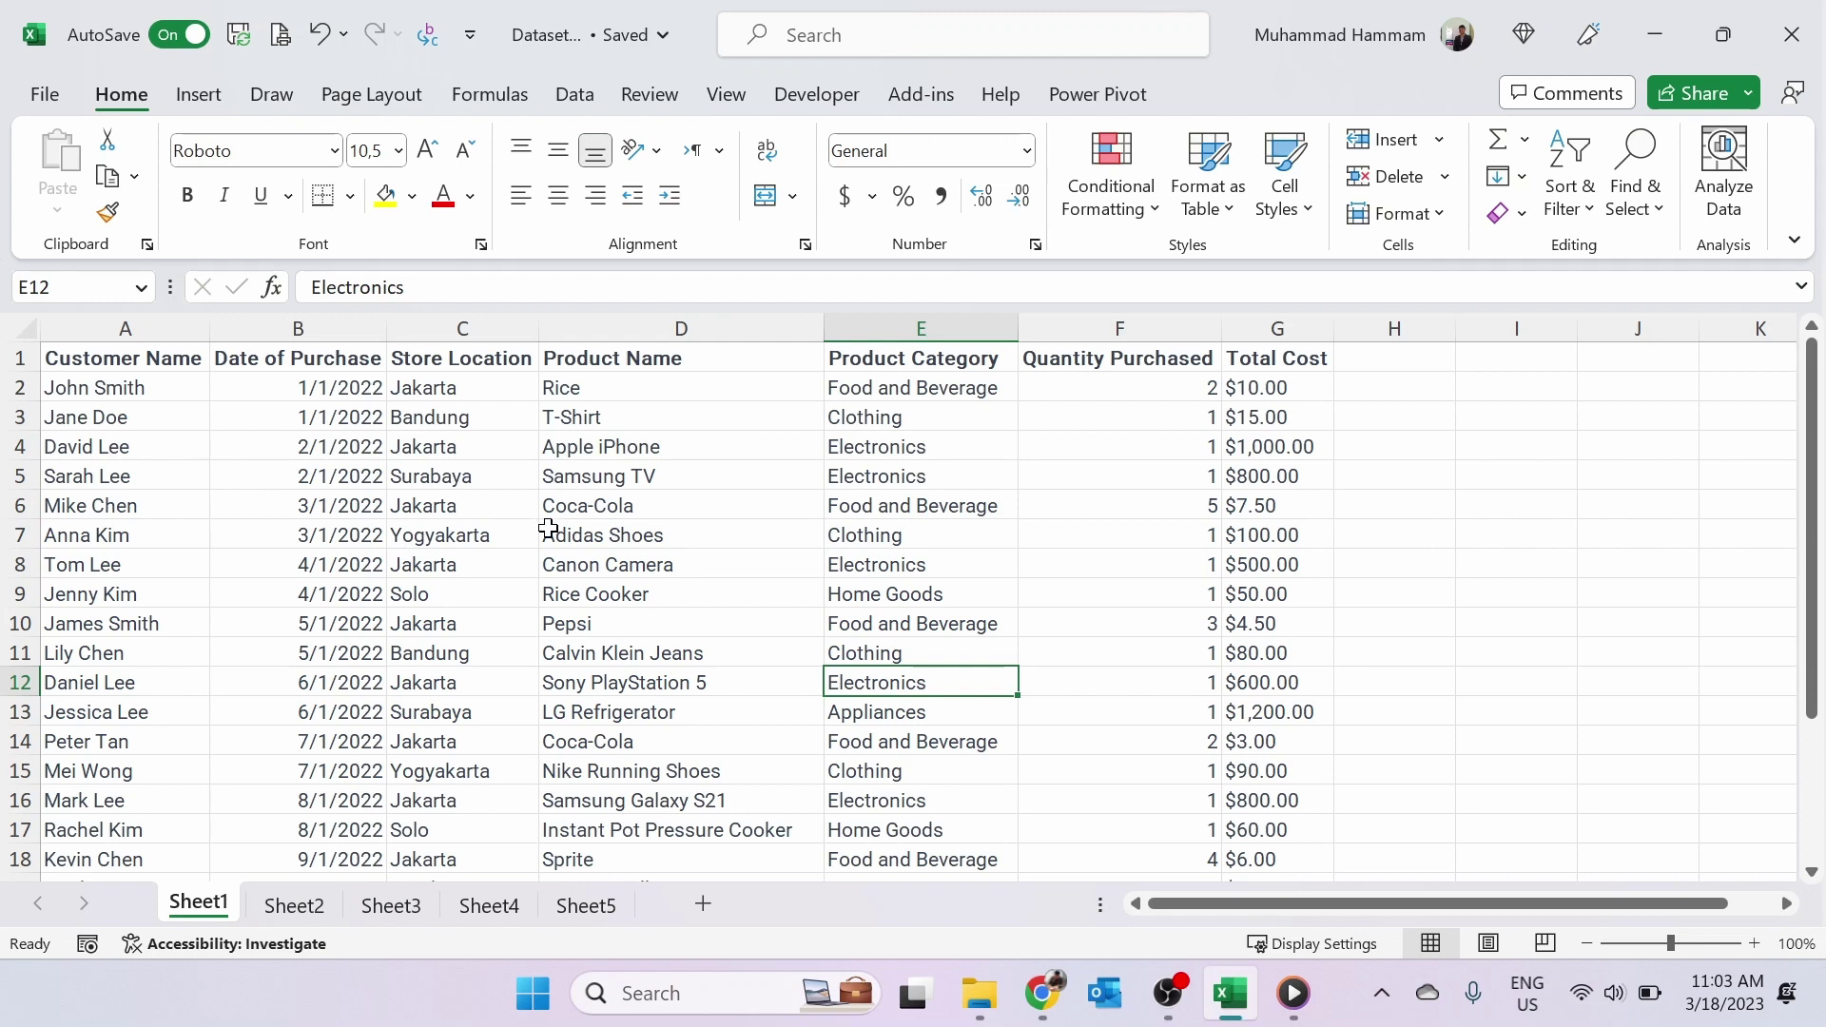
pyautogui.press('Up')
pyautogui.press('Up')
pyautogui.press('Up')
pyautogui.press('Up')
pyautogui.press('Up')
pyautogui.press('Up')
pyautogui.press('Up')
pyautogui.press('Up')
pyautogui.press('Up')
pyautogui.press('Up')
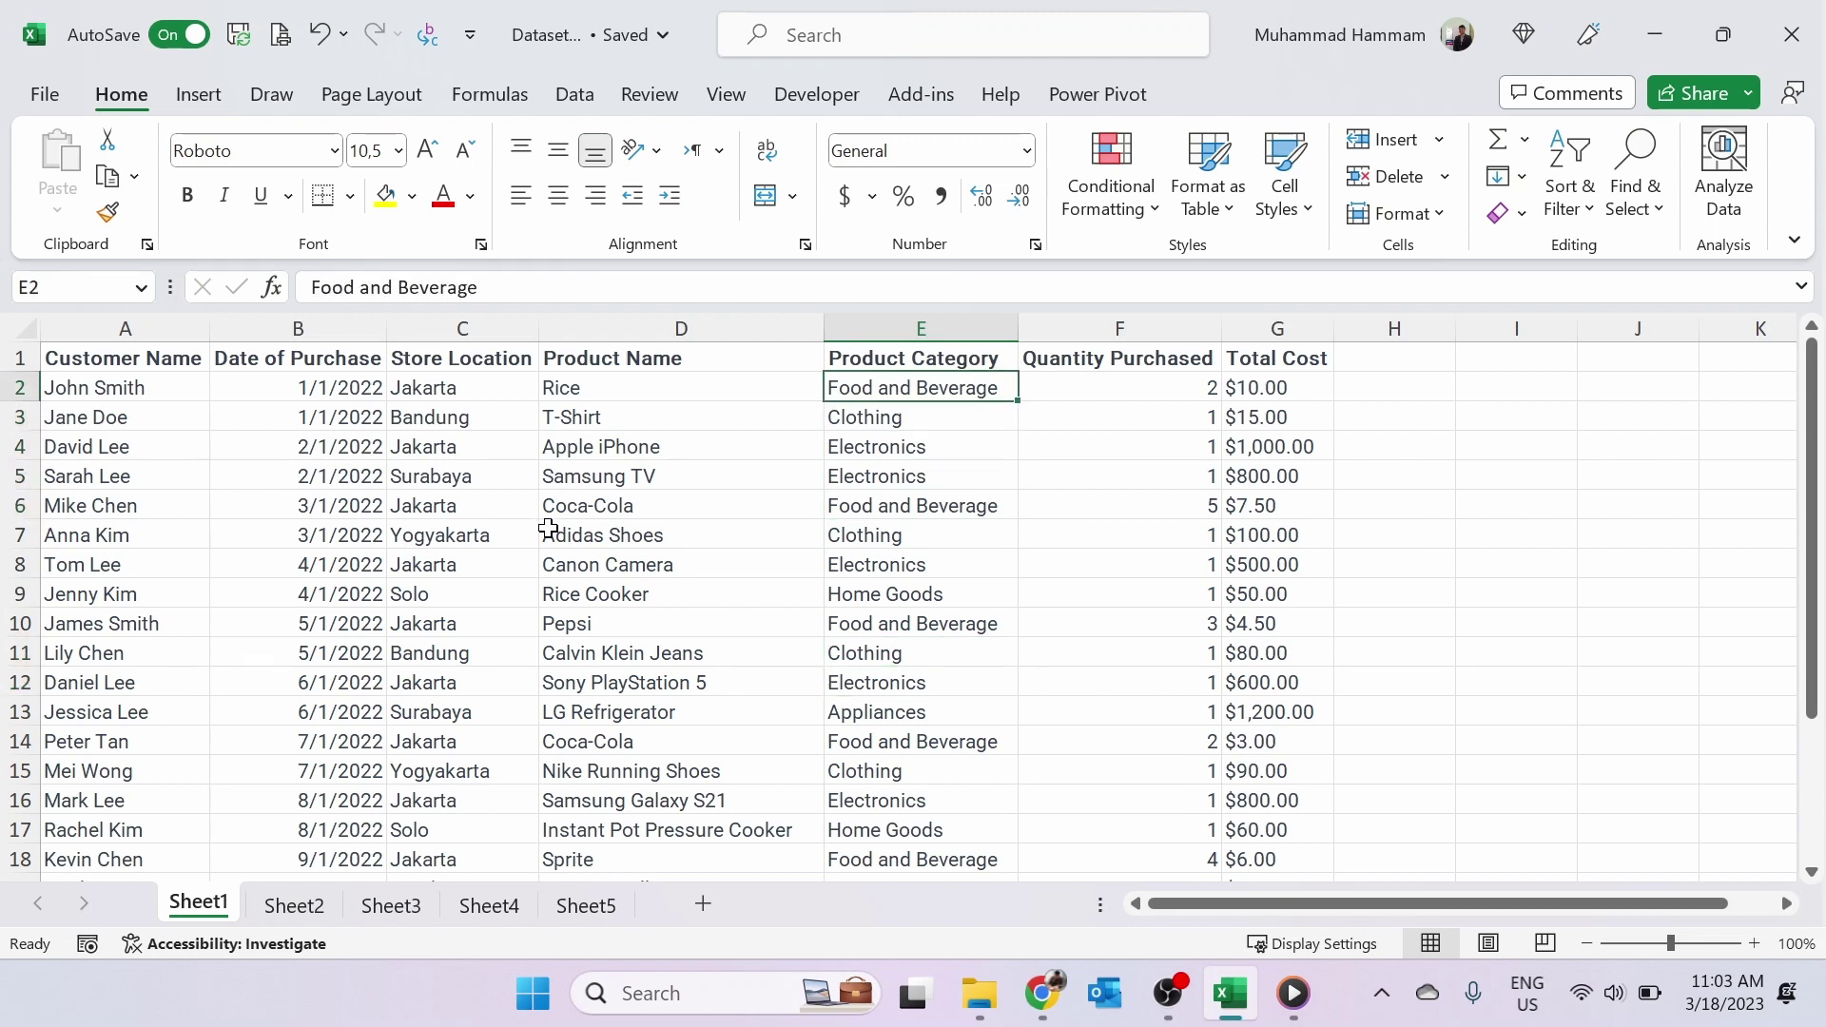
pyautogui.press('Left')
pyautogui.press('Home')
pyautogui.press('Up')
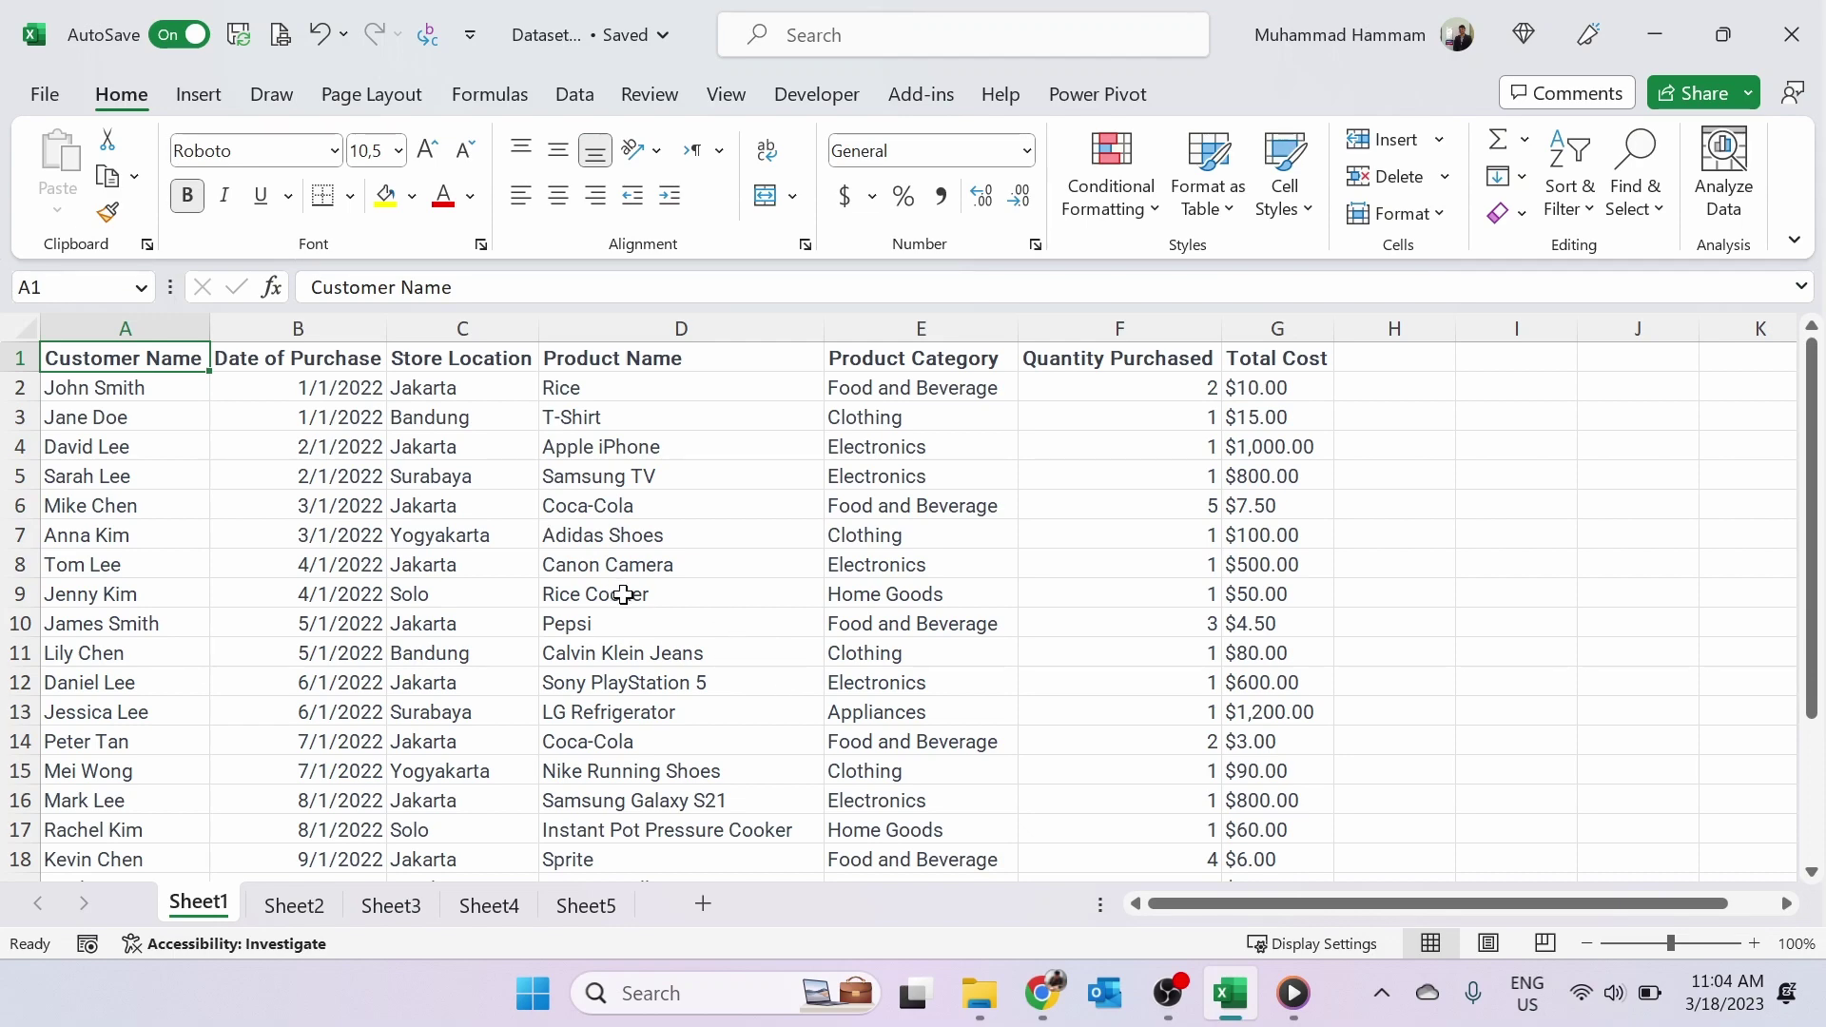
# - Examine the last record in row 25, checking its customer, quantity and Total Cost entries for completeness
pyautogui.scroll(-2, 623, 595)
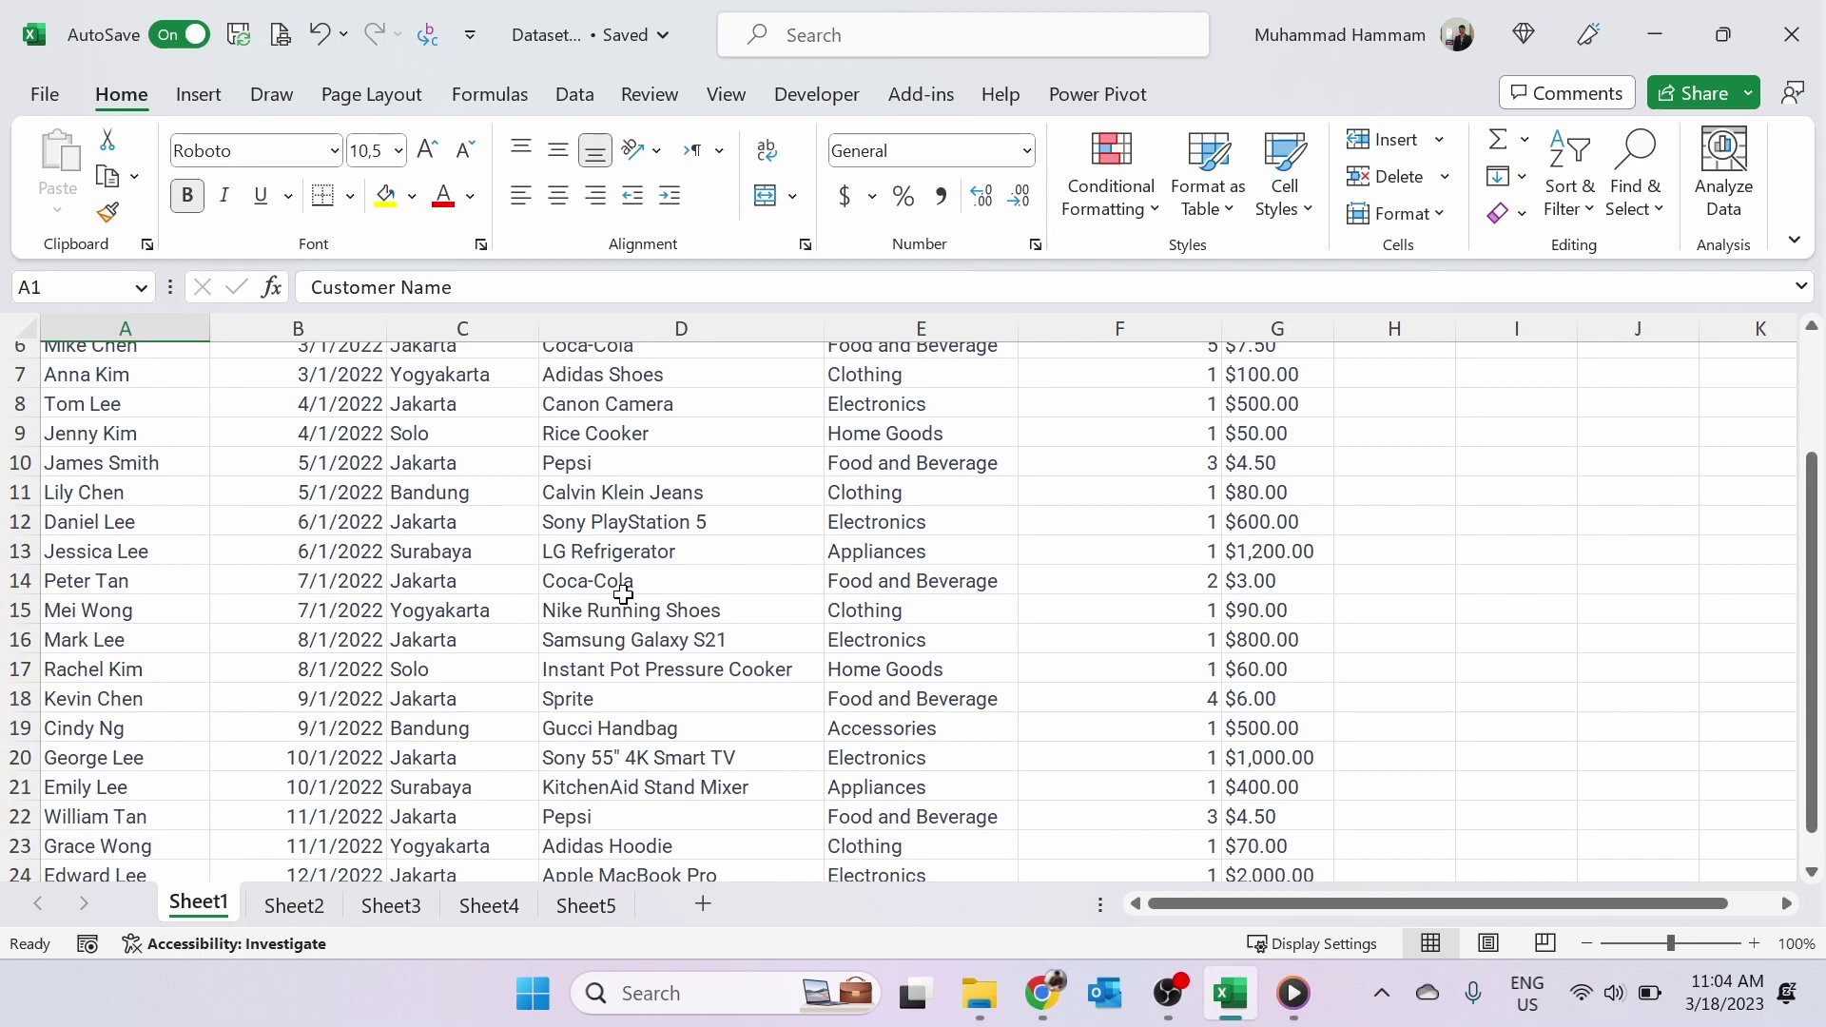
pyautogui.scroll(-3, 623, 594)
pyautogui.scroll(2, 623, 595)
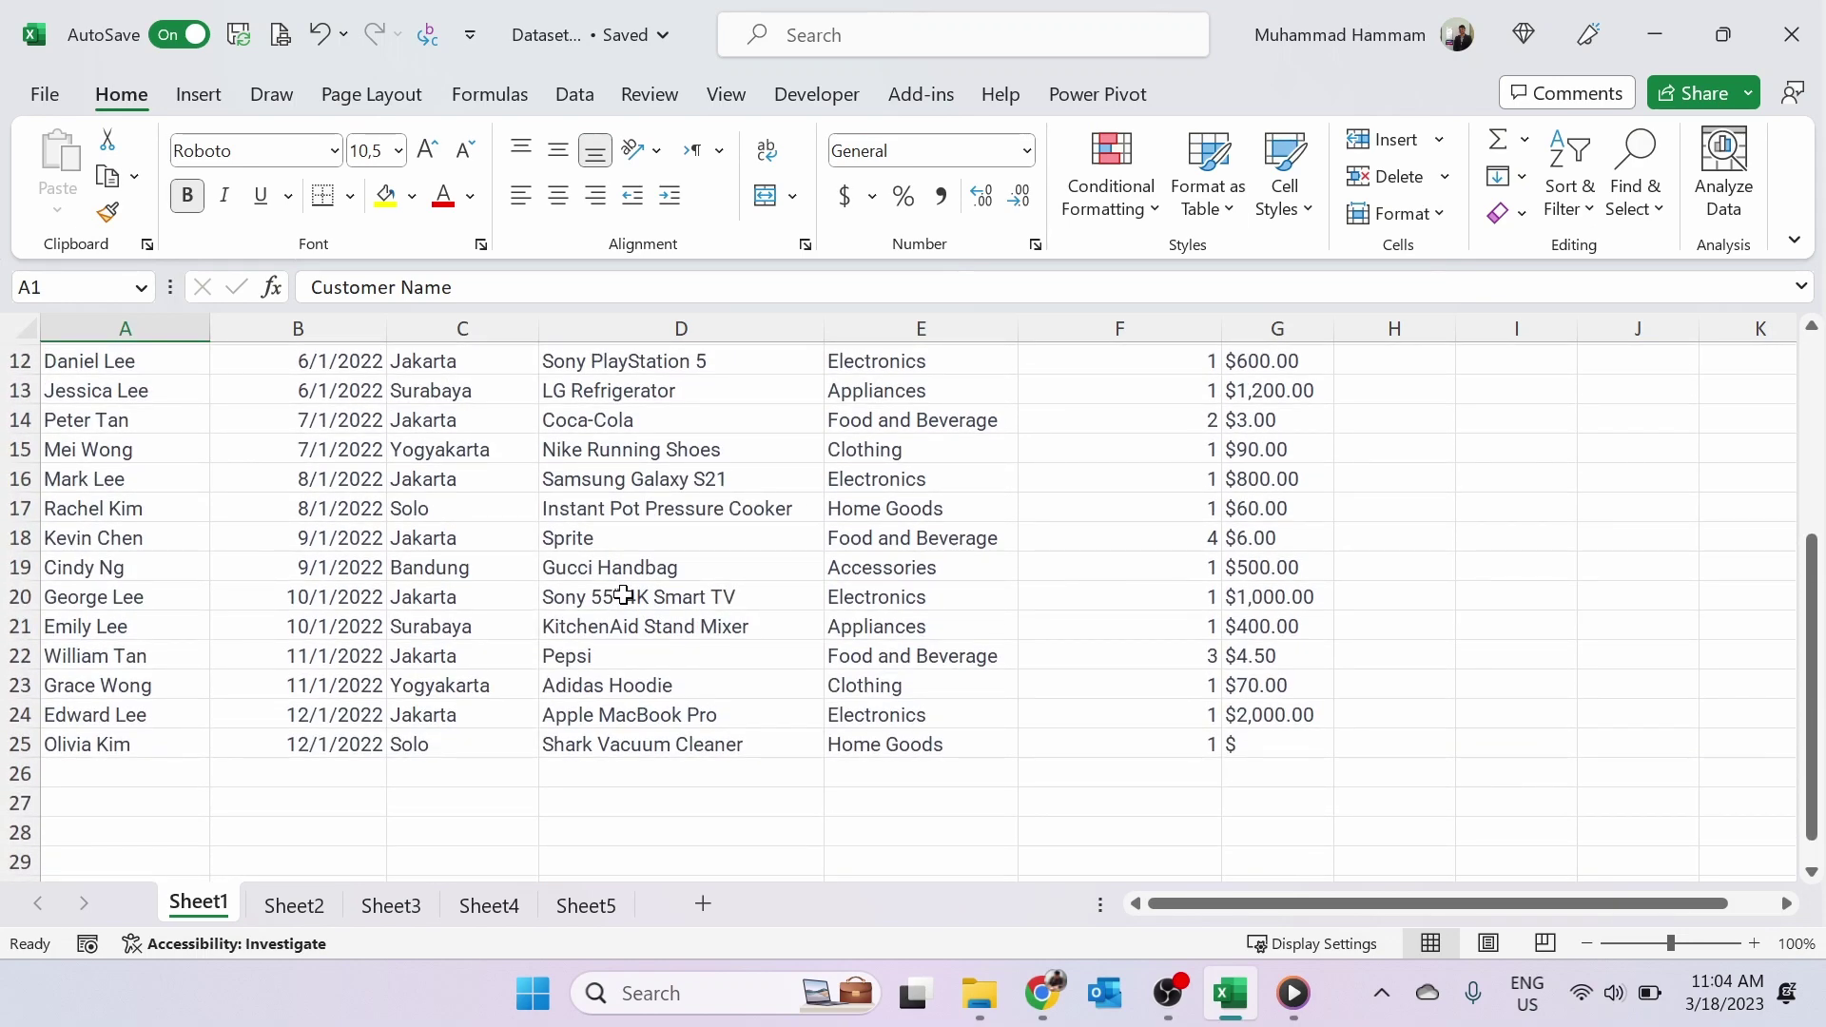
pyautogui.click(137, 743)
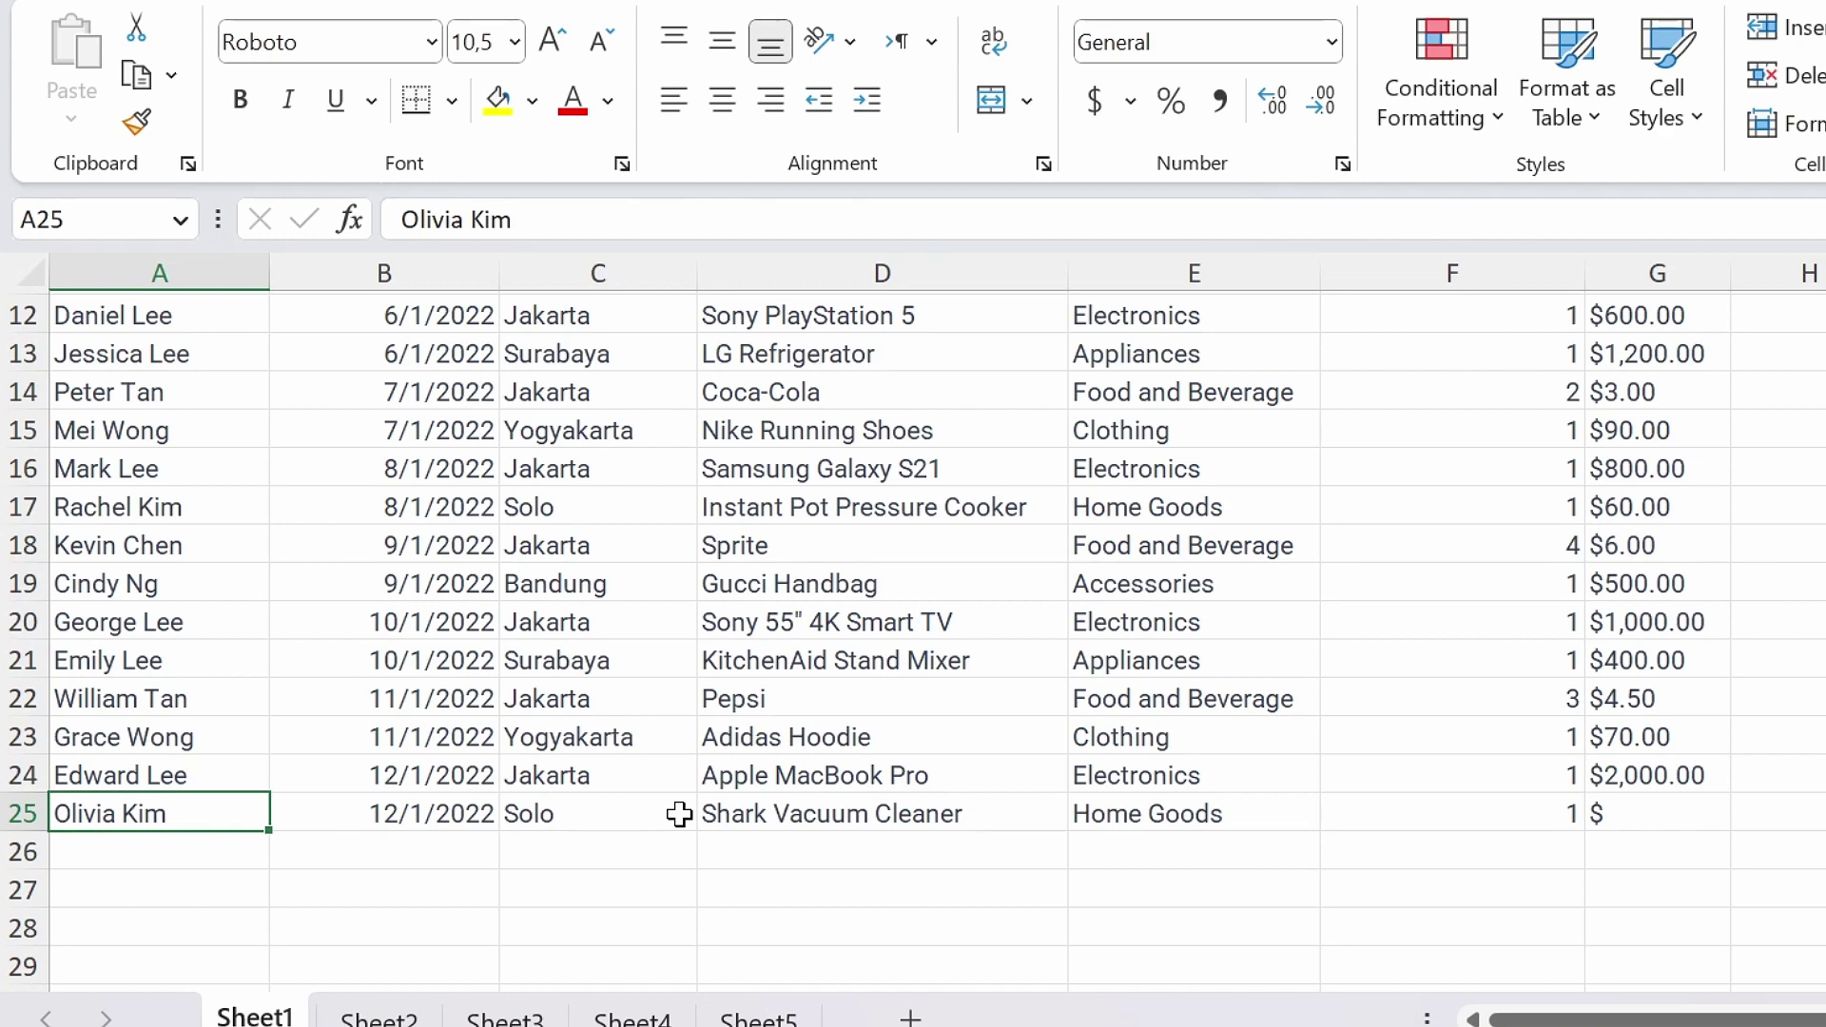
pyautogui.click(1497, 809)
pyautogui.scroll(5, 1229, 685)
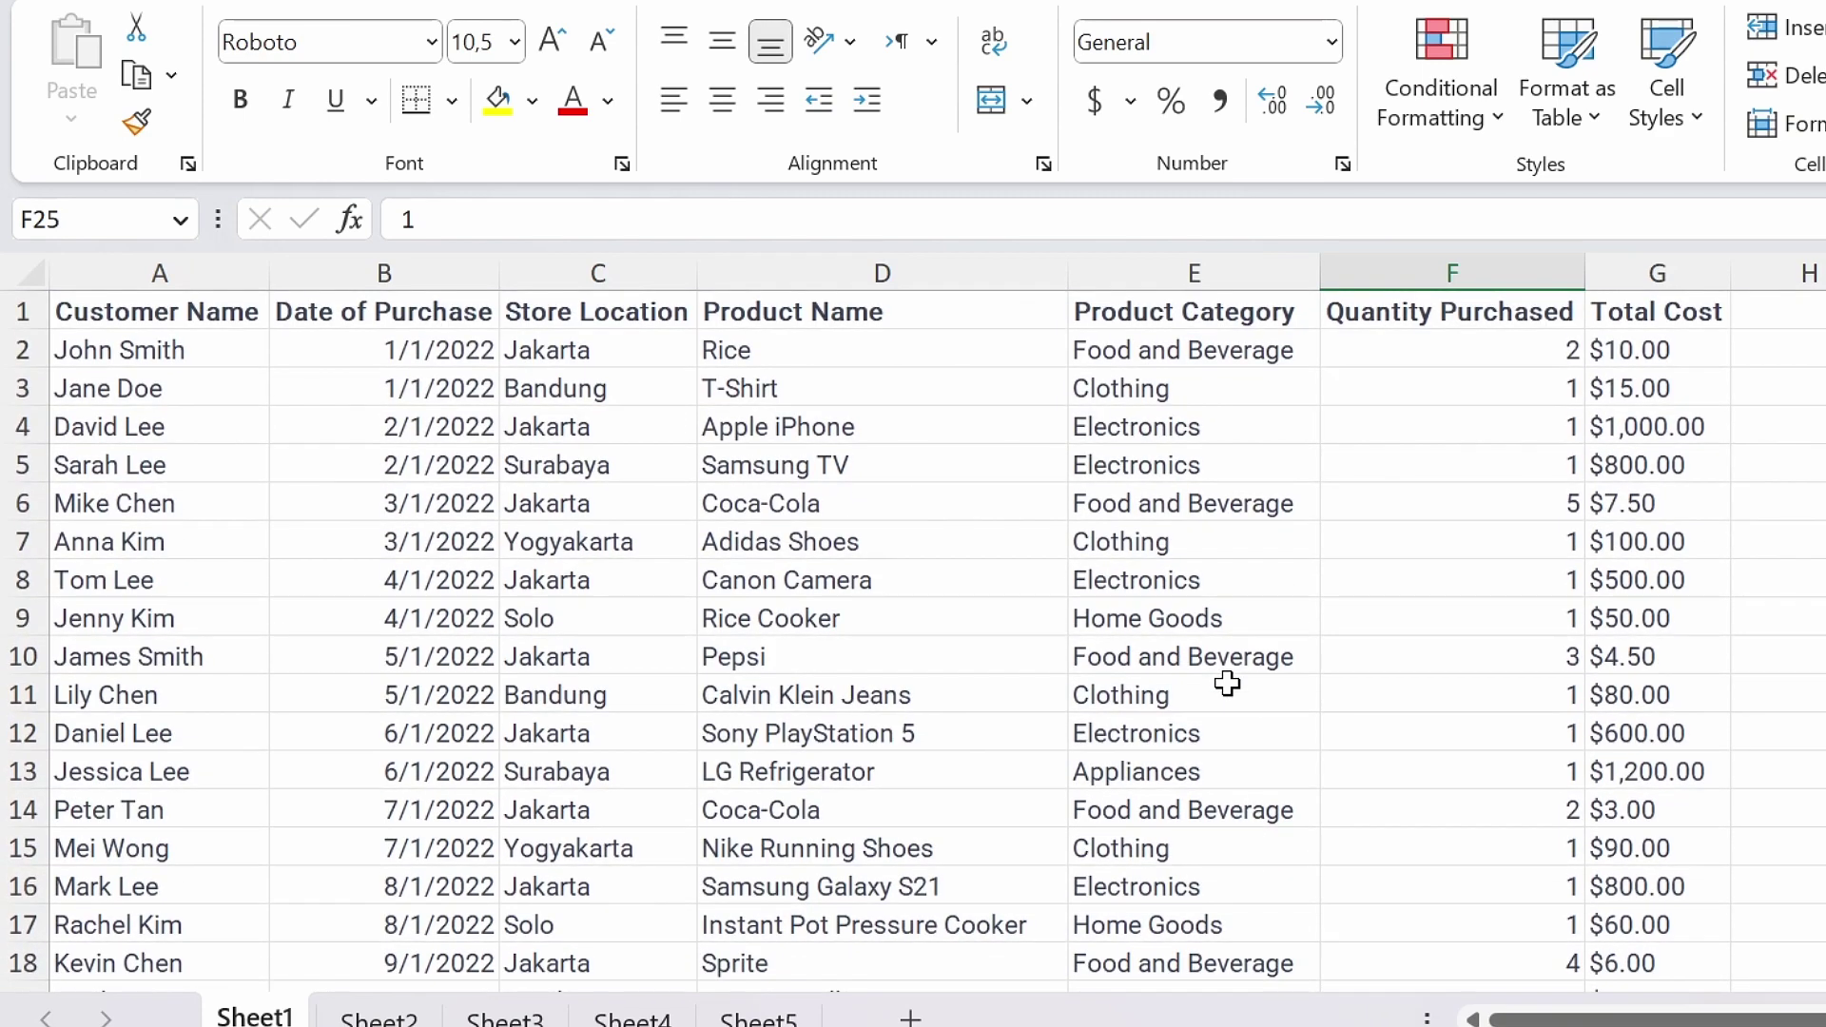
pyautogui.scroll(-2, 1227, 683)
pyautogui.scroll(-2, 1228, 683)
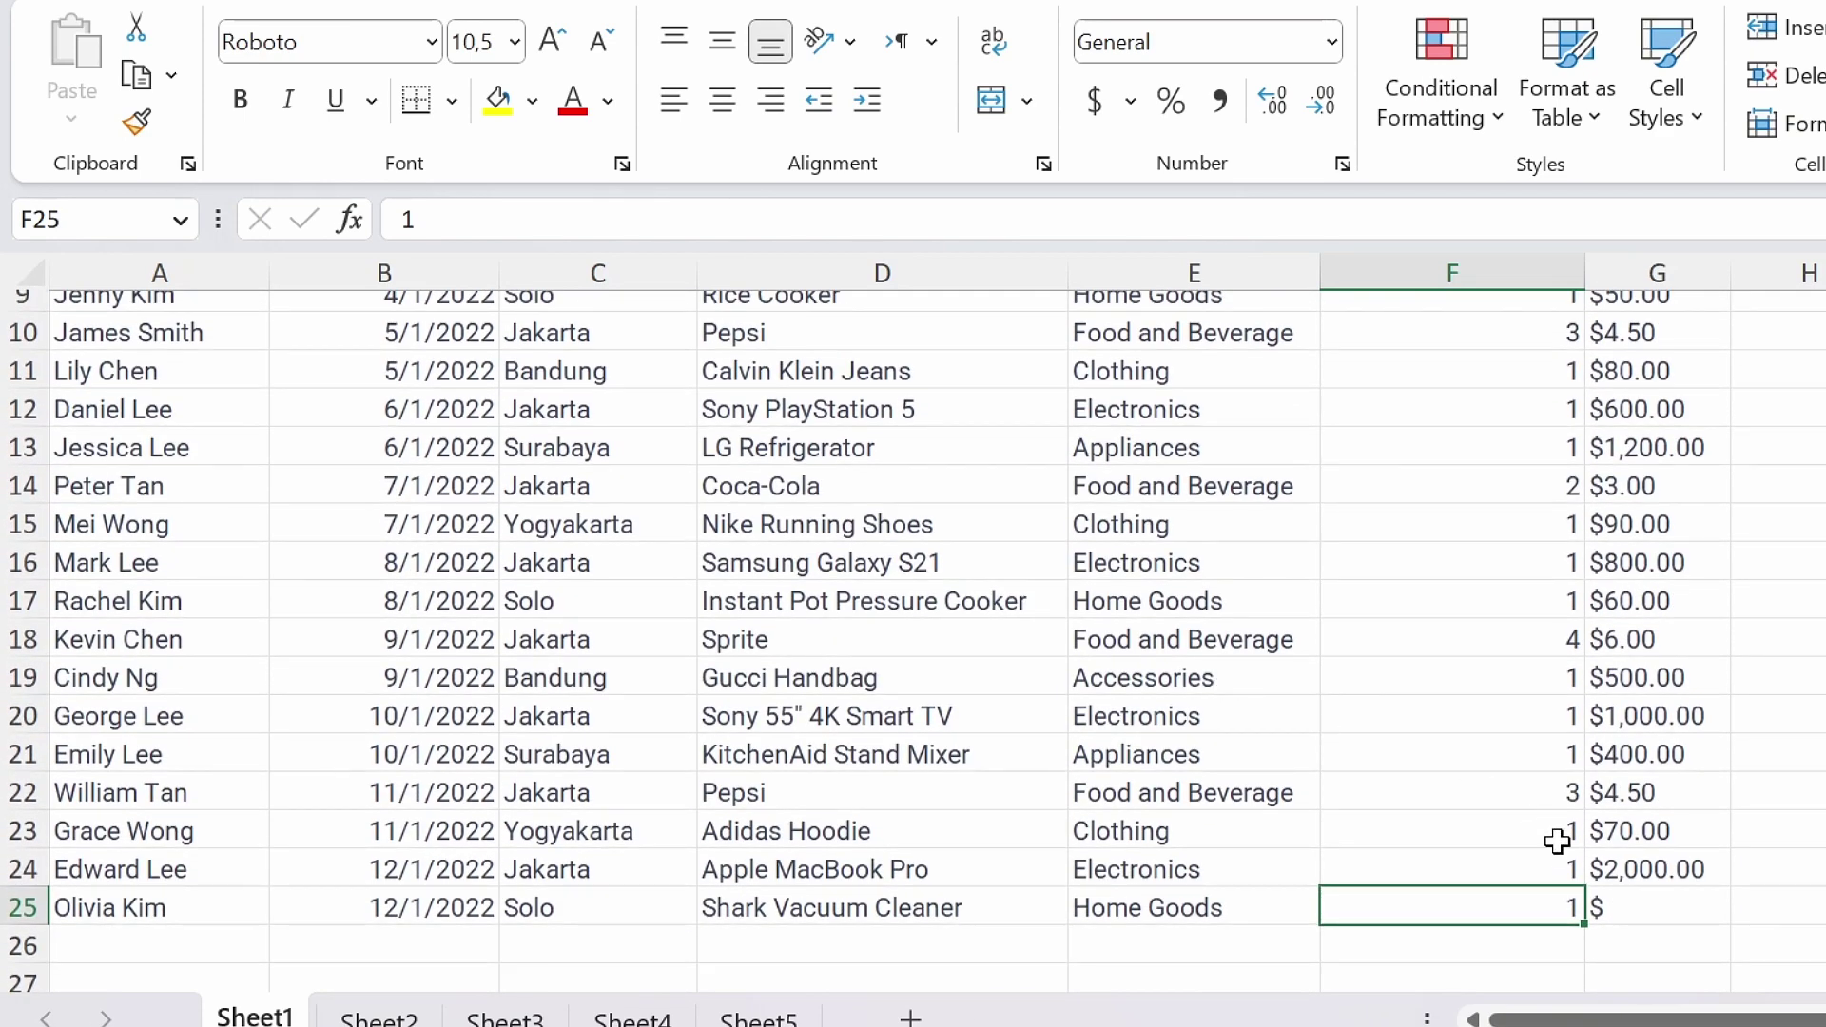
pyautogui.click(1656, 899)
pyautogui.write('$')
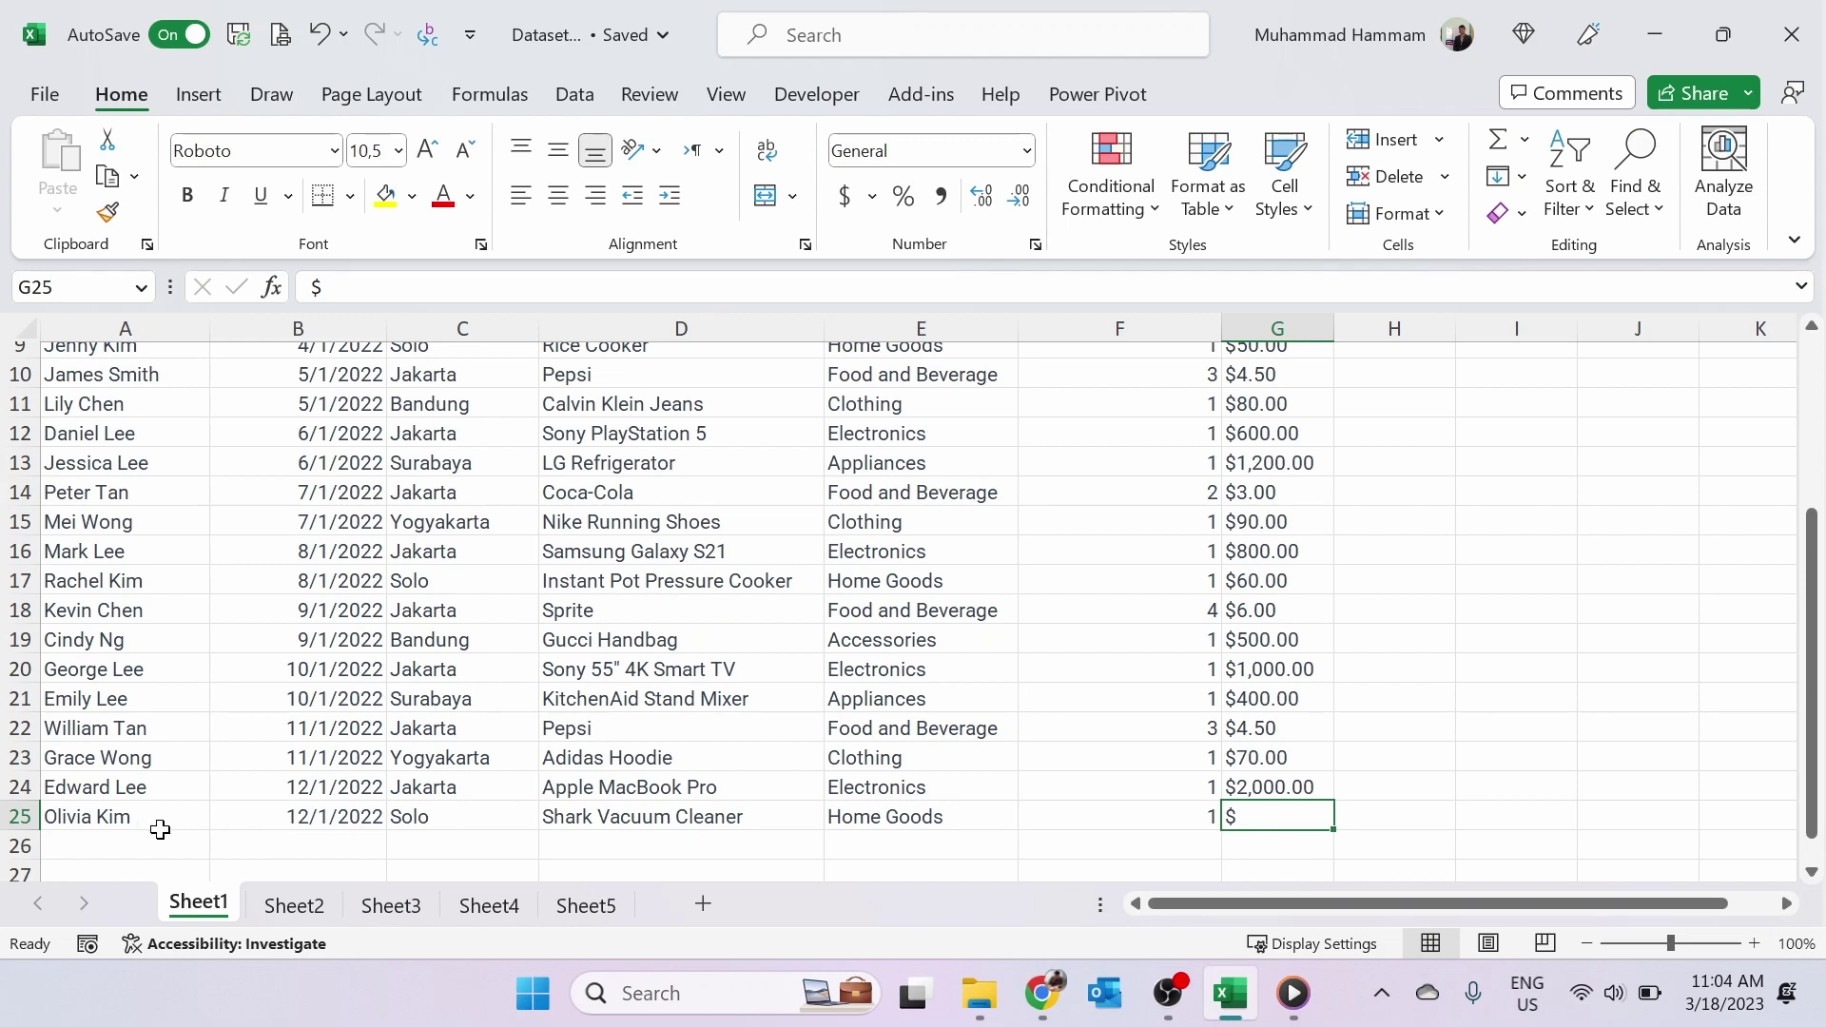
# - Move the last record, A25:G25 of Sheet1, to cell A1 of a newly added worksheet
pyautogui.click(107, 820)
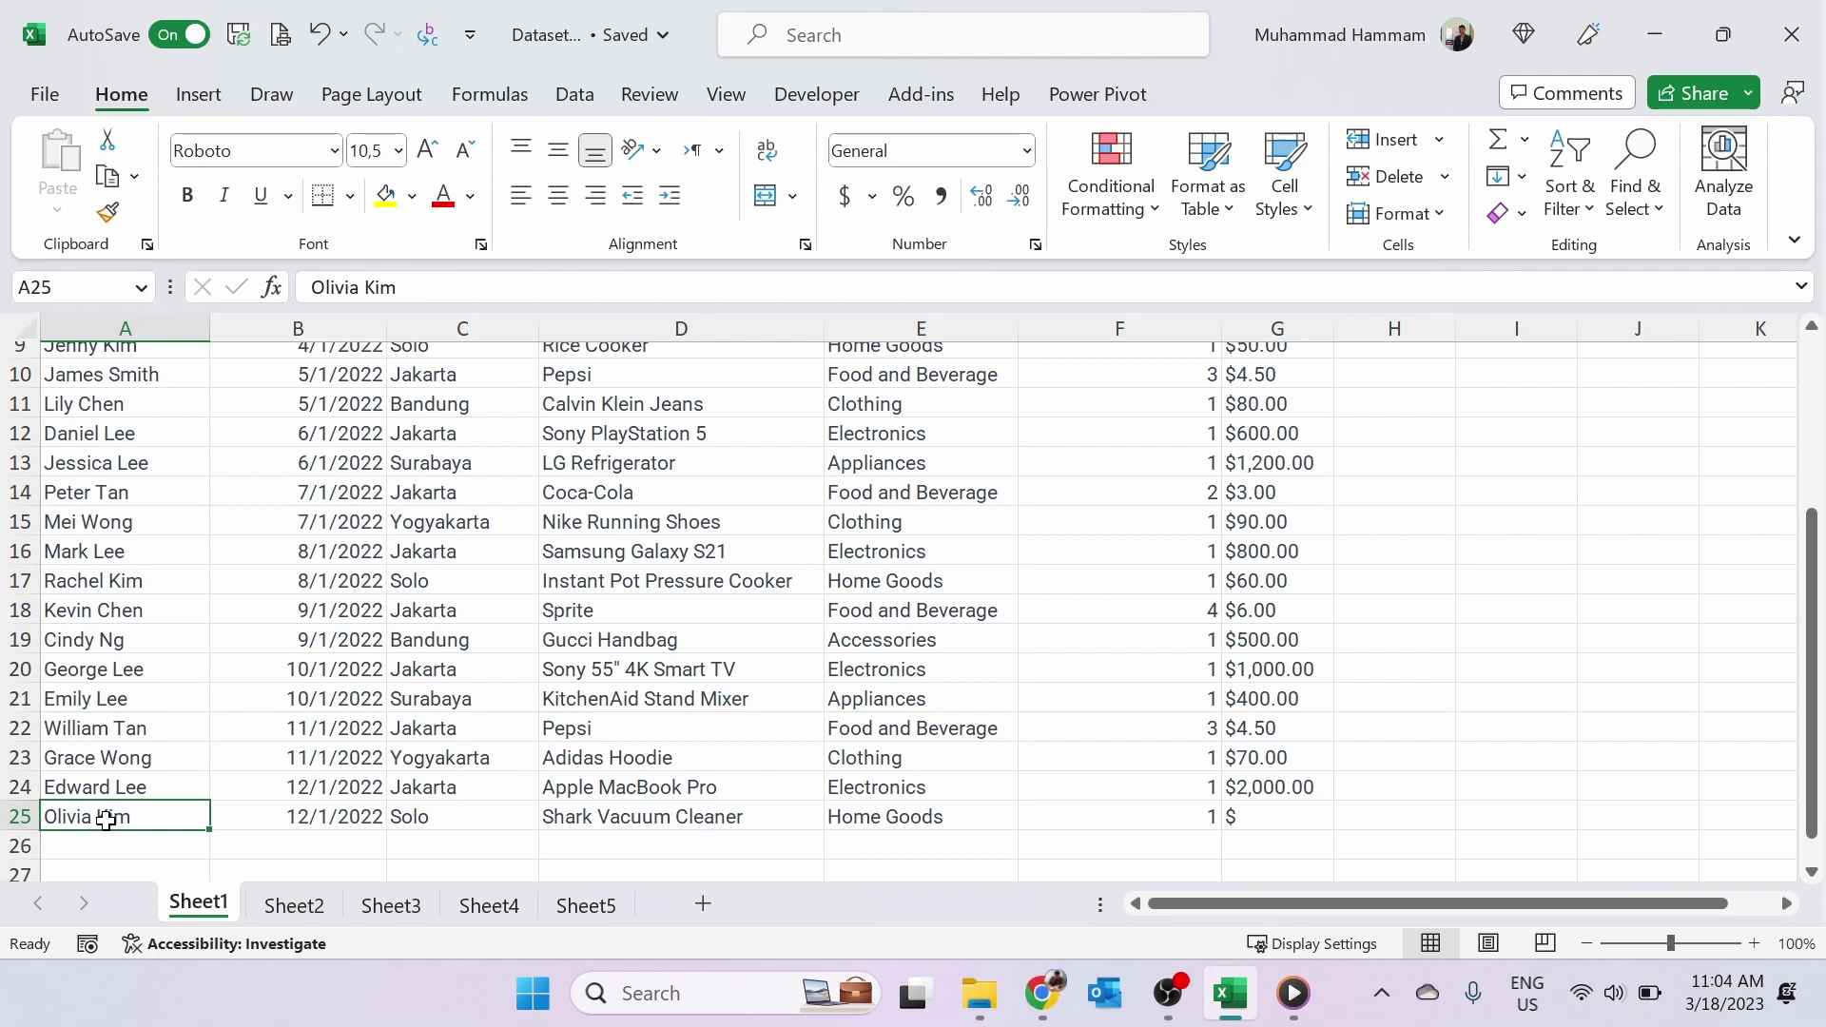
pyautogui.hotkey('shift', 'Right')
pyautogui.hotkey('shift', 'Right')
pyautogui.hotkey('shift', 'Right')
pyautogui.hotkey('shift', 'Right')
pyautogui.hotkey('shift', 'Right')
pyautogui.hotkey('shift', 'Right')
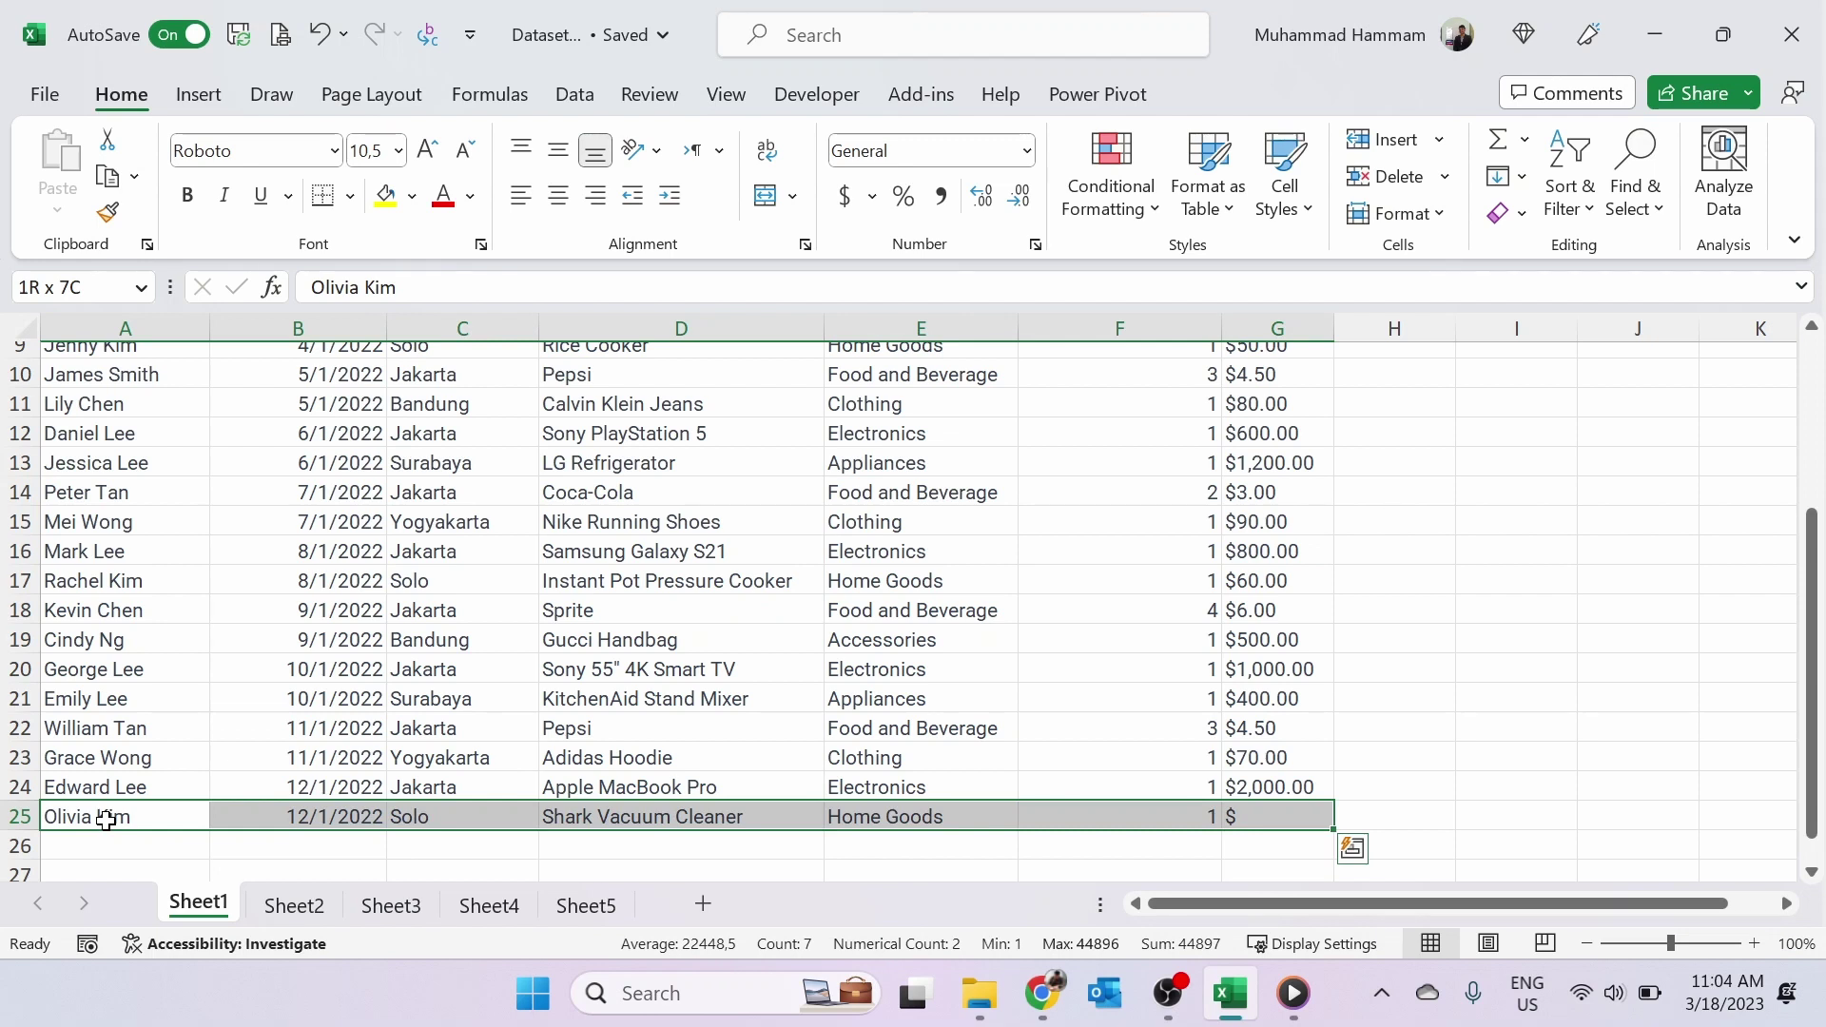
pyautogui.hotkey('ctrl', 'c')
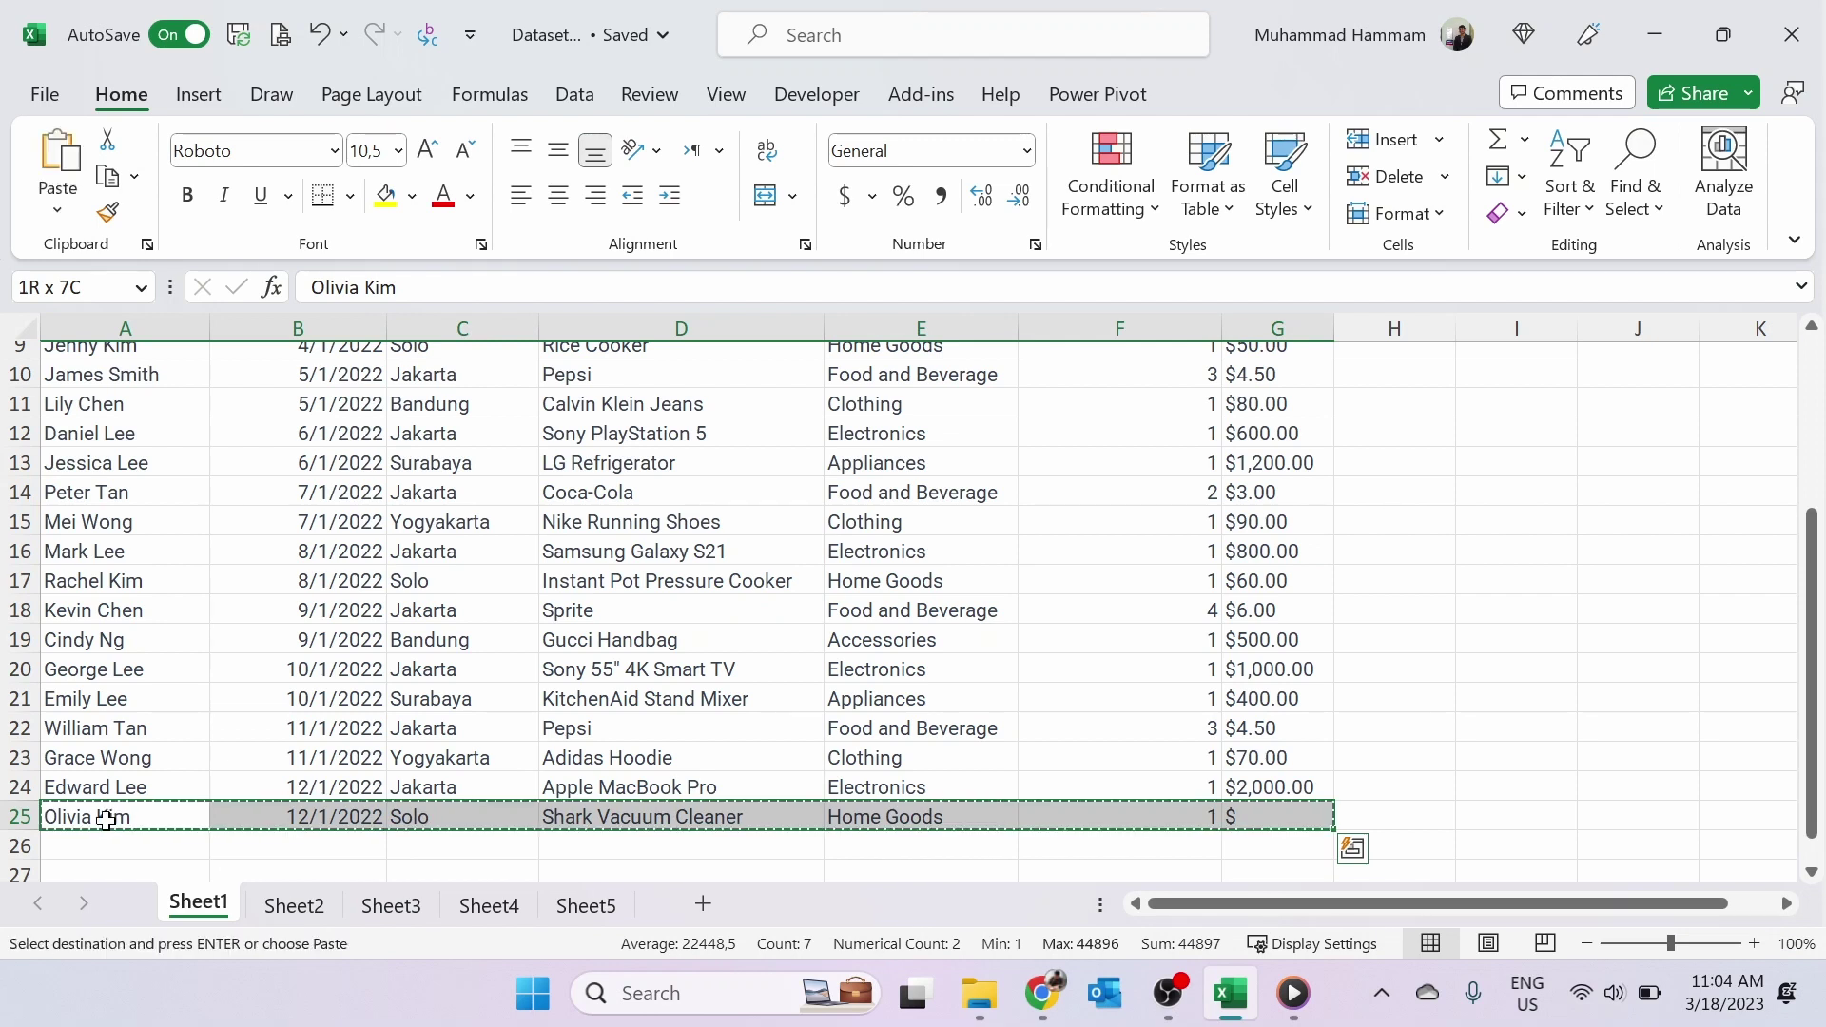
pyautogui.click(705, 898)
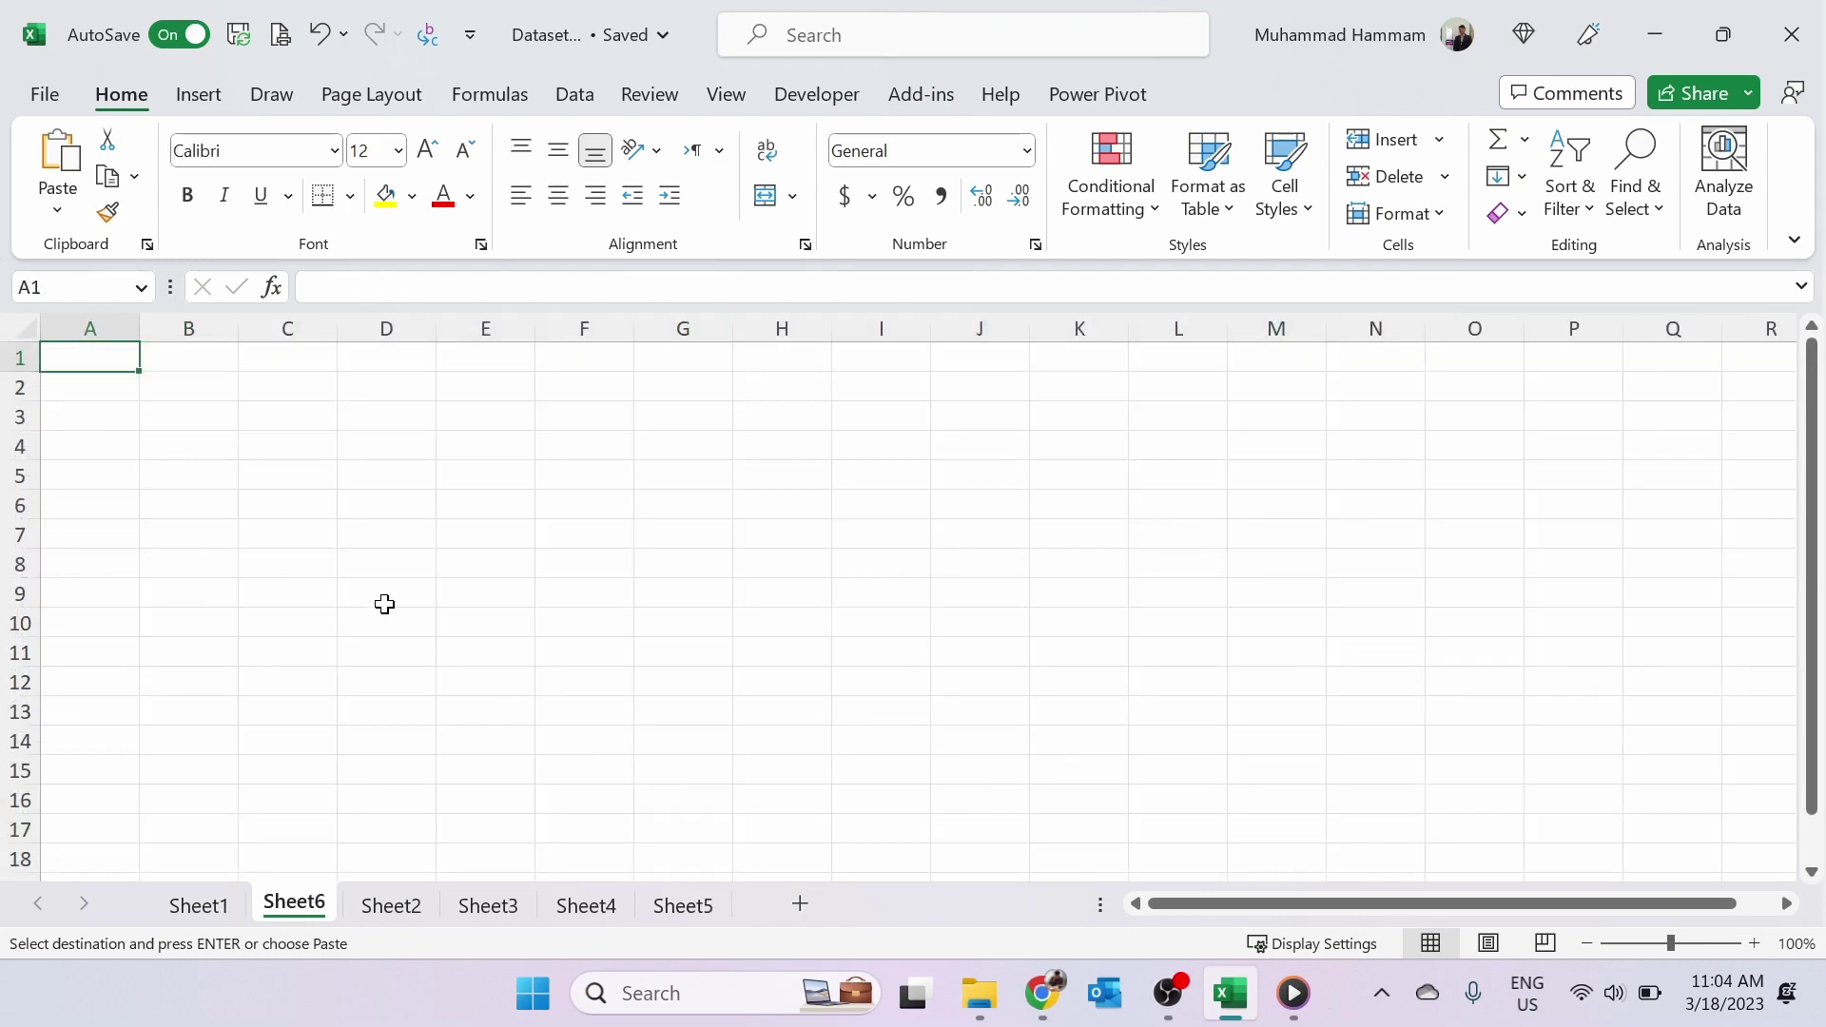
pyautogui.press('Return')
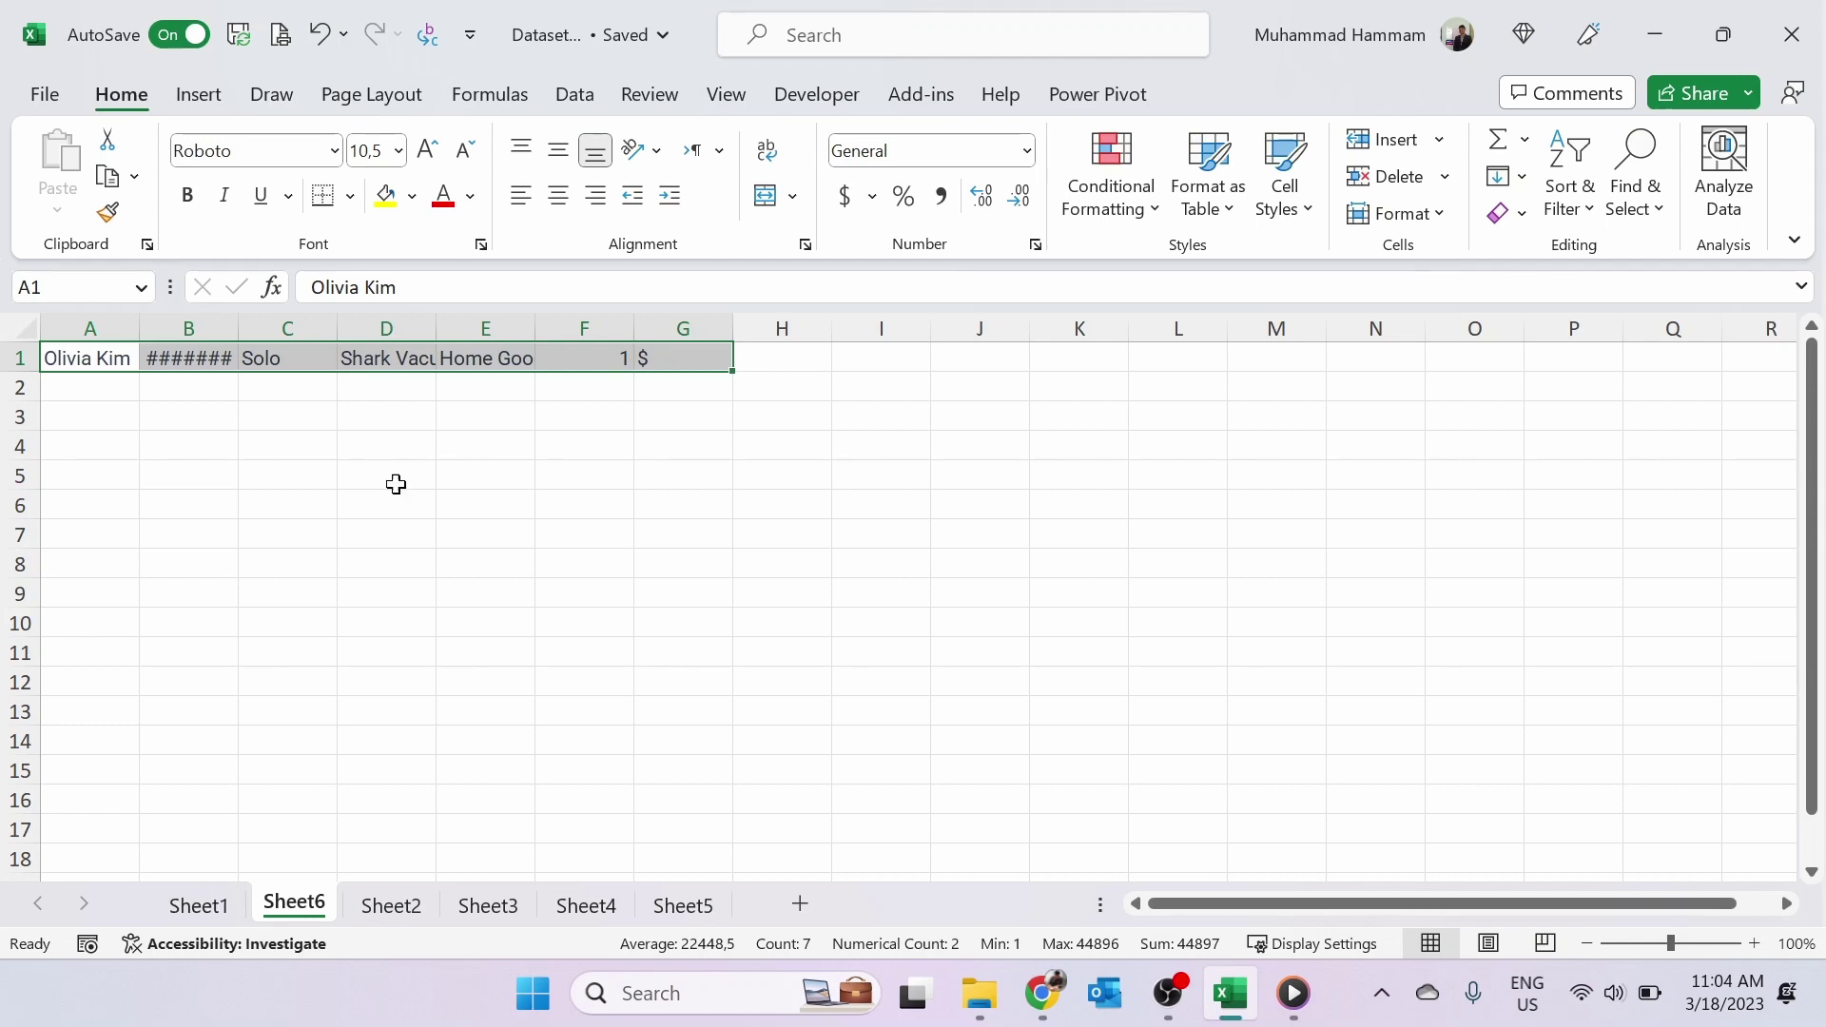
# - Return to Sheet1 and check the remaining records from the header row through row 24
pyautogui.click(221, 908)
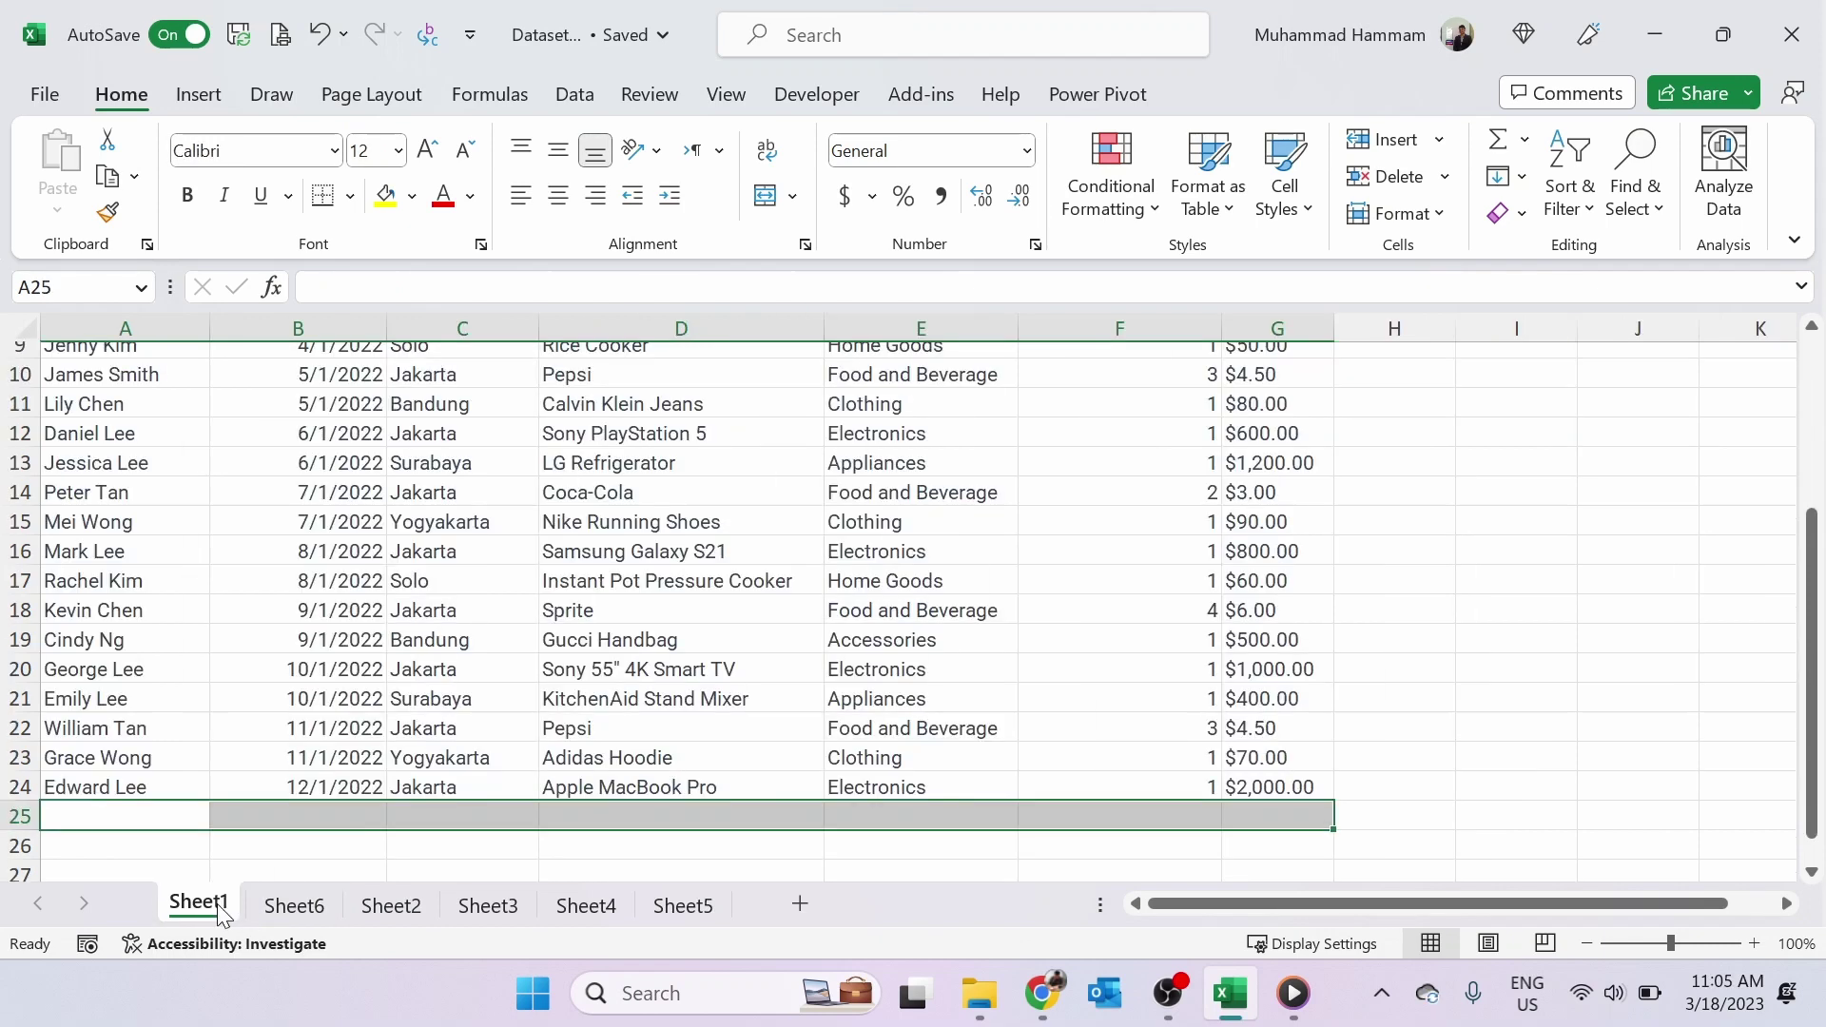
pyautogui.click(799, 664)
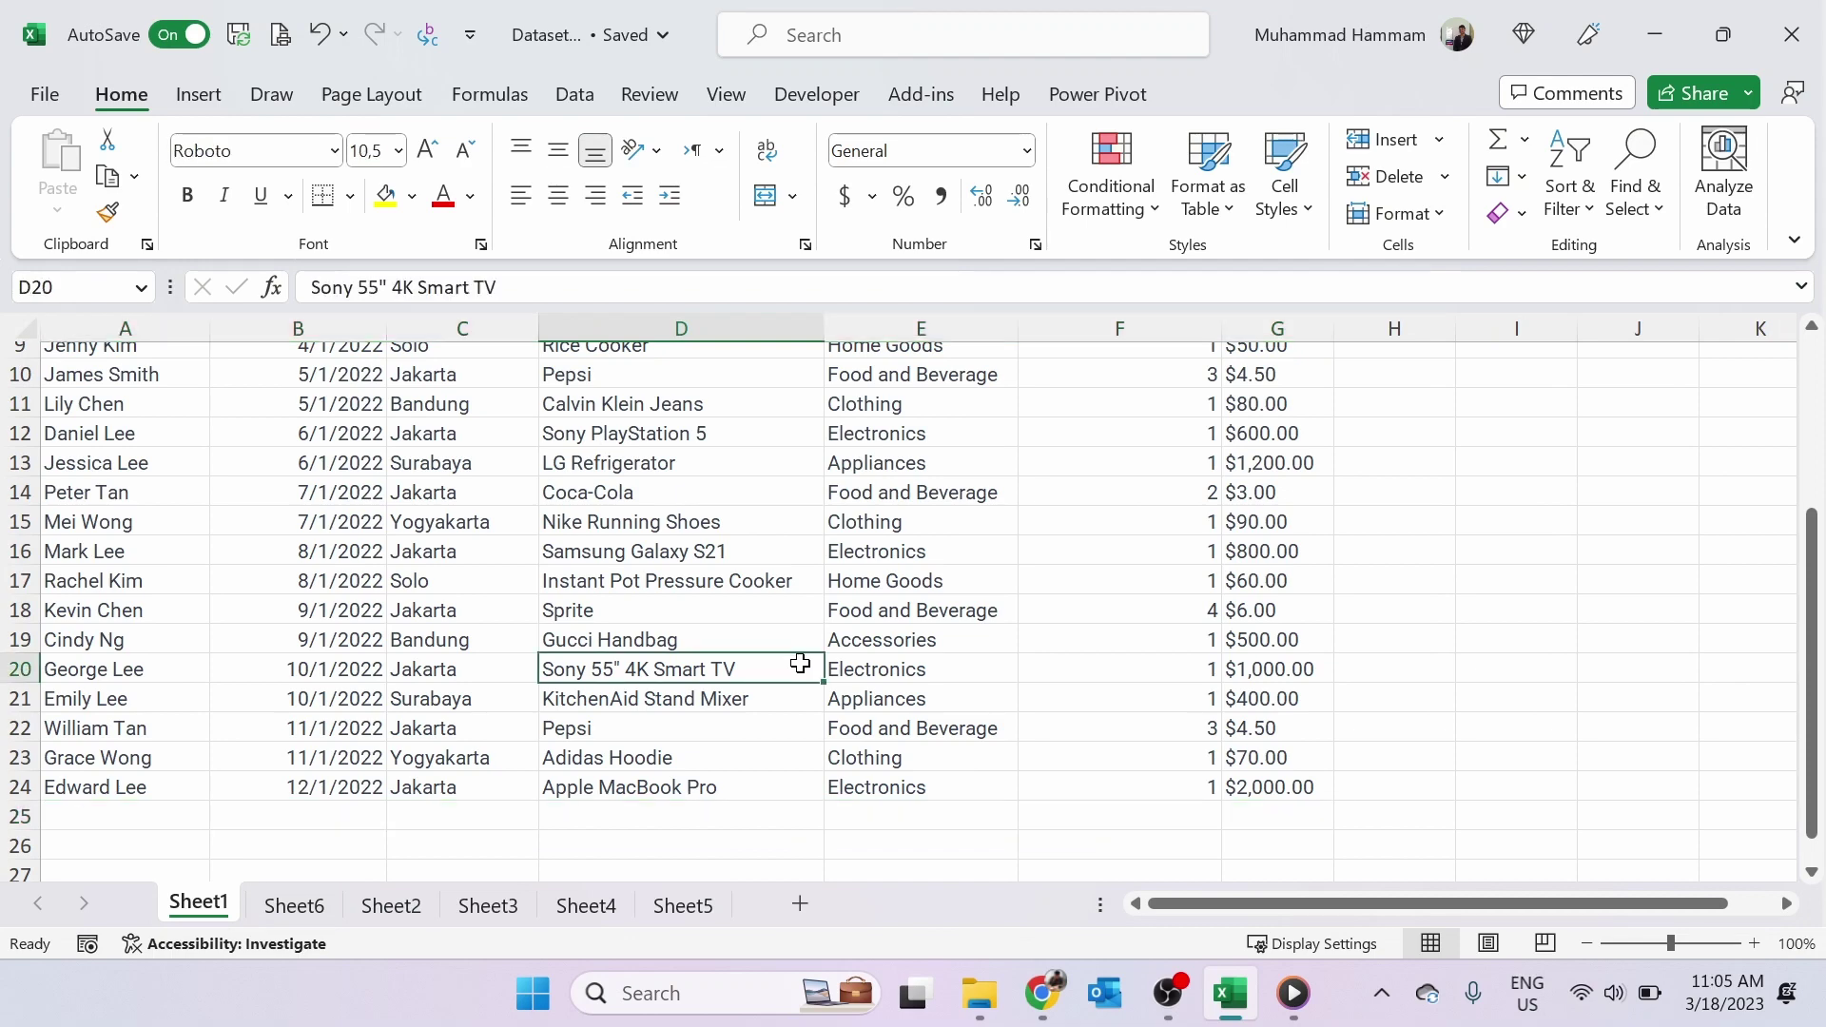
pyautogui.scroll(2, 799, 664)
pyautogui.scroll(1, 800, 663)
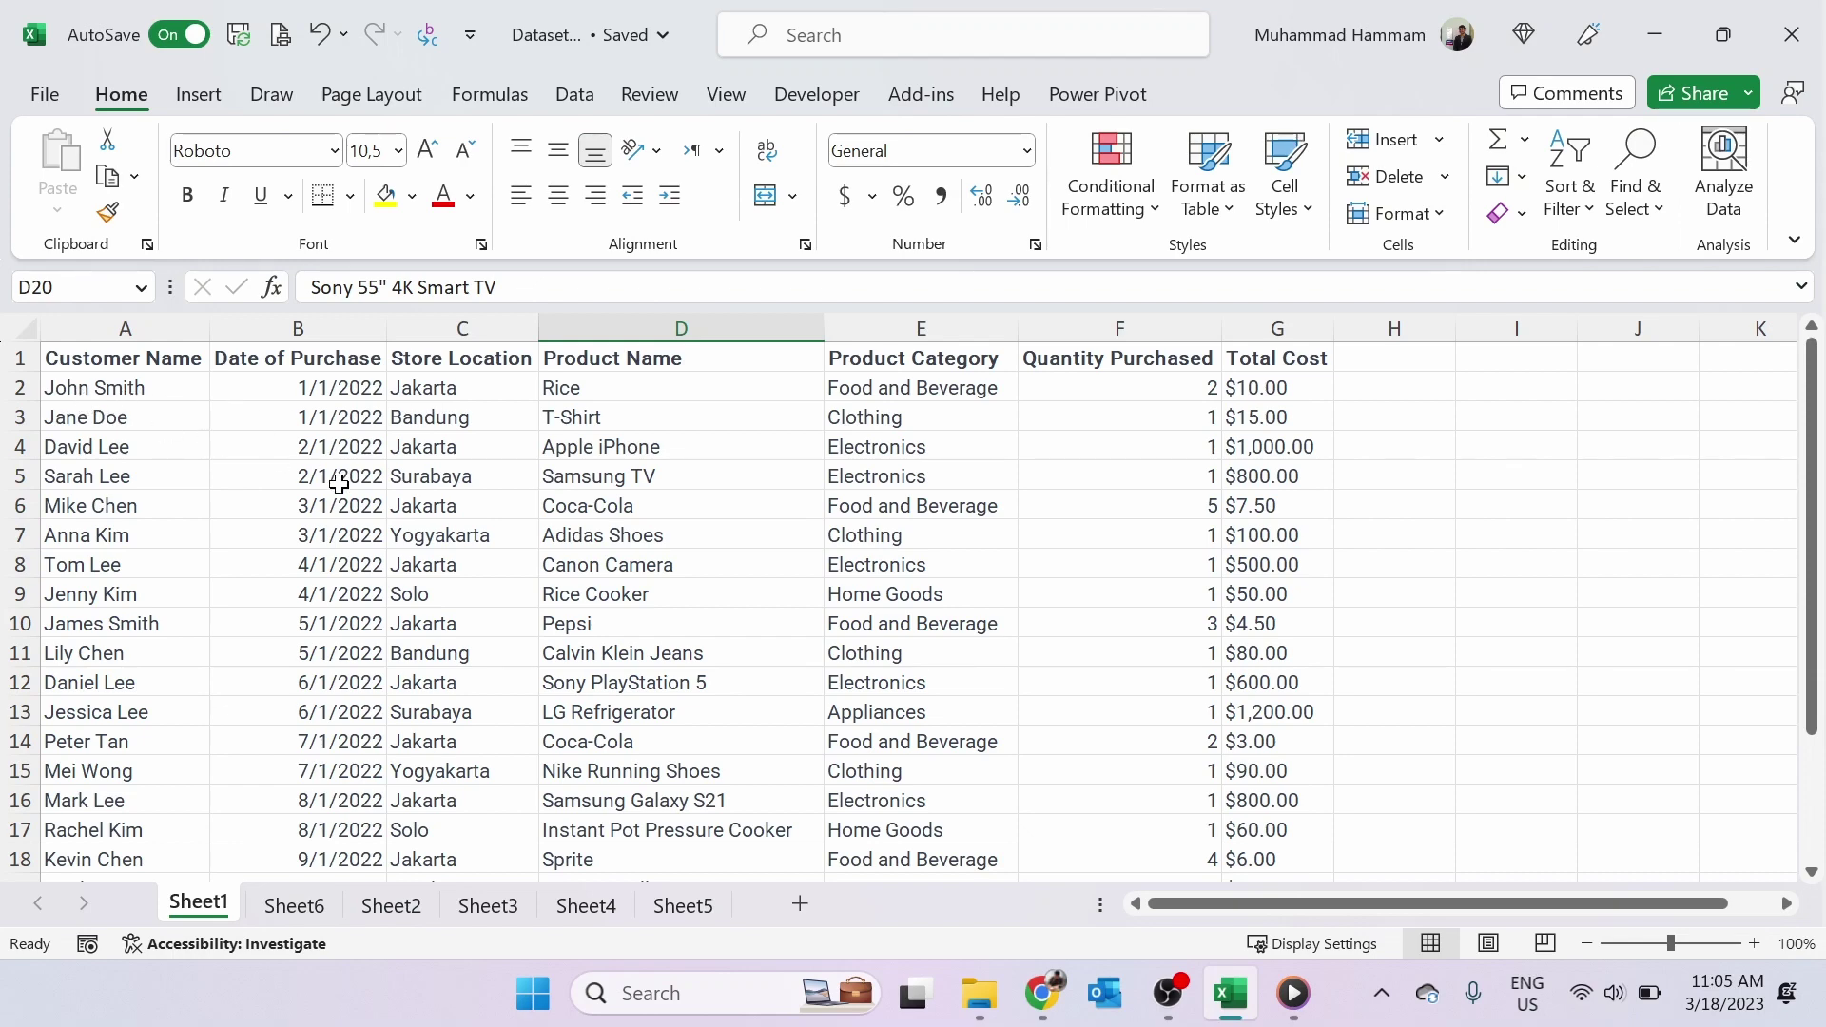
pyautogui.scroll(-3, 340, 484)
pyautogui.scroll(-1, 340, 485)
pyautogui.scroll(1, 340, 484)
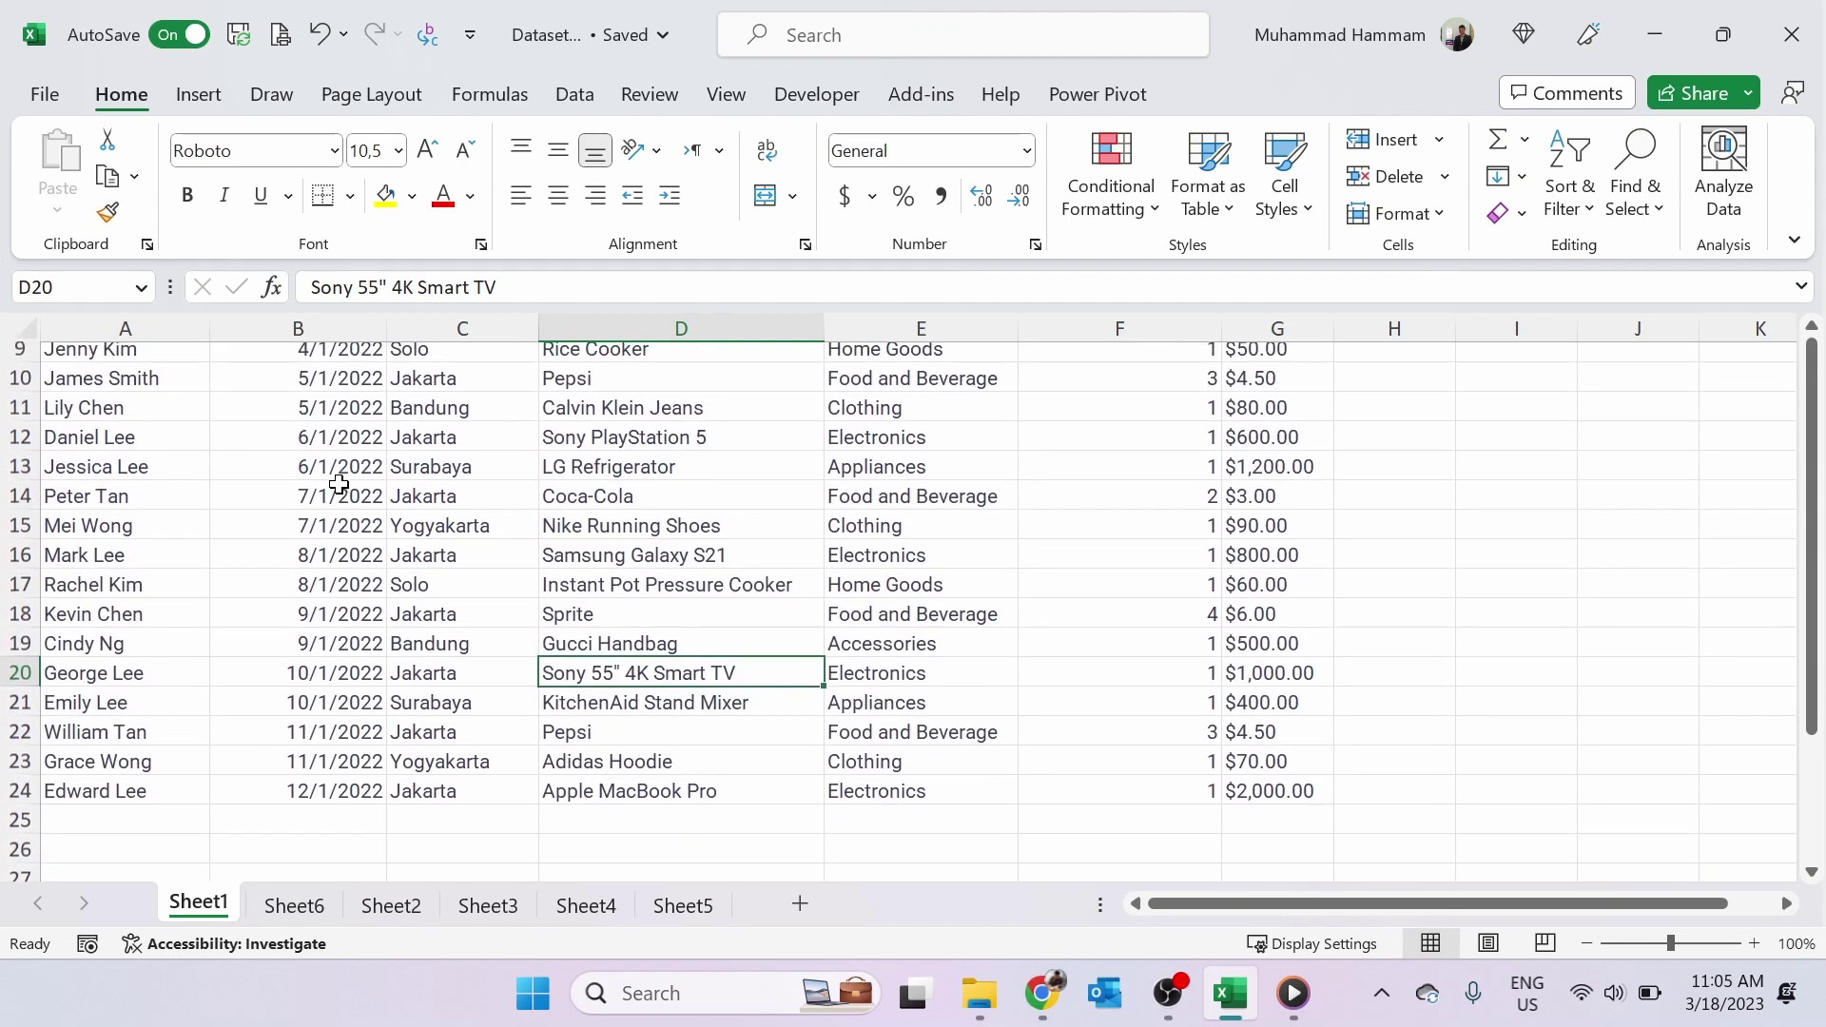
pyautogui.scroll(2, 340, 484)
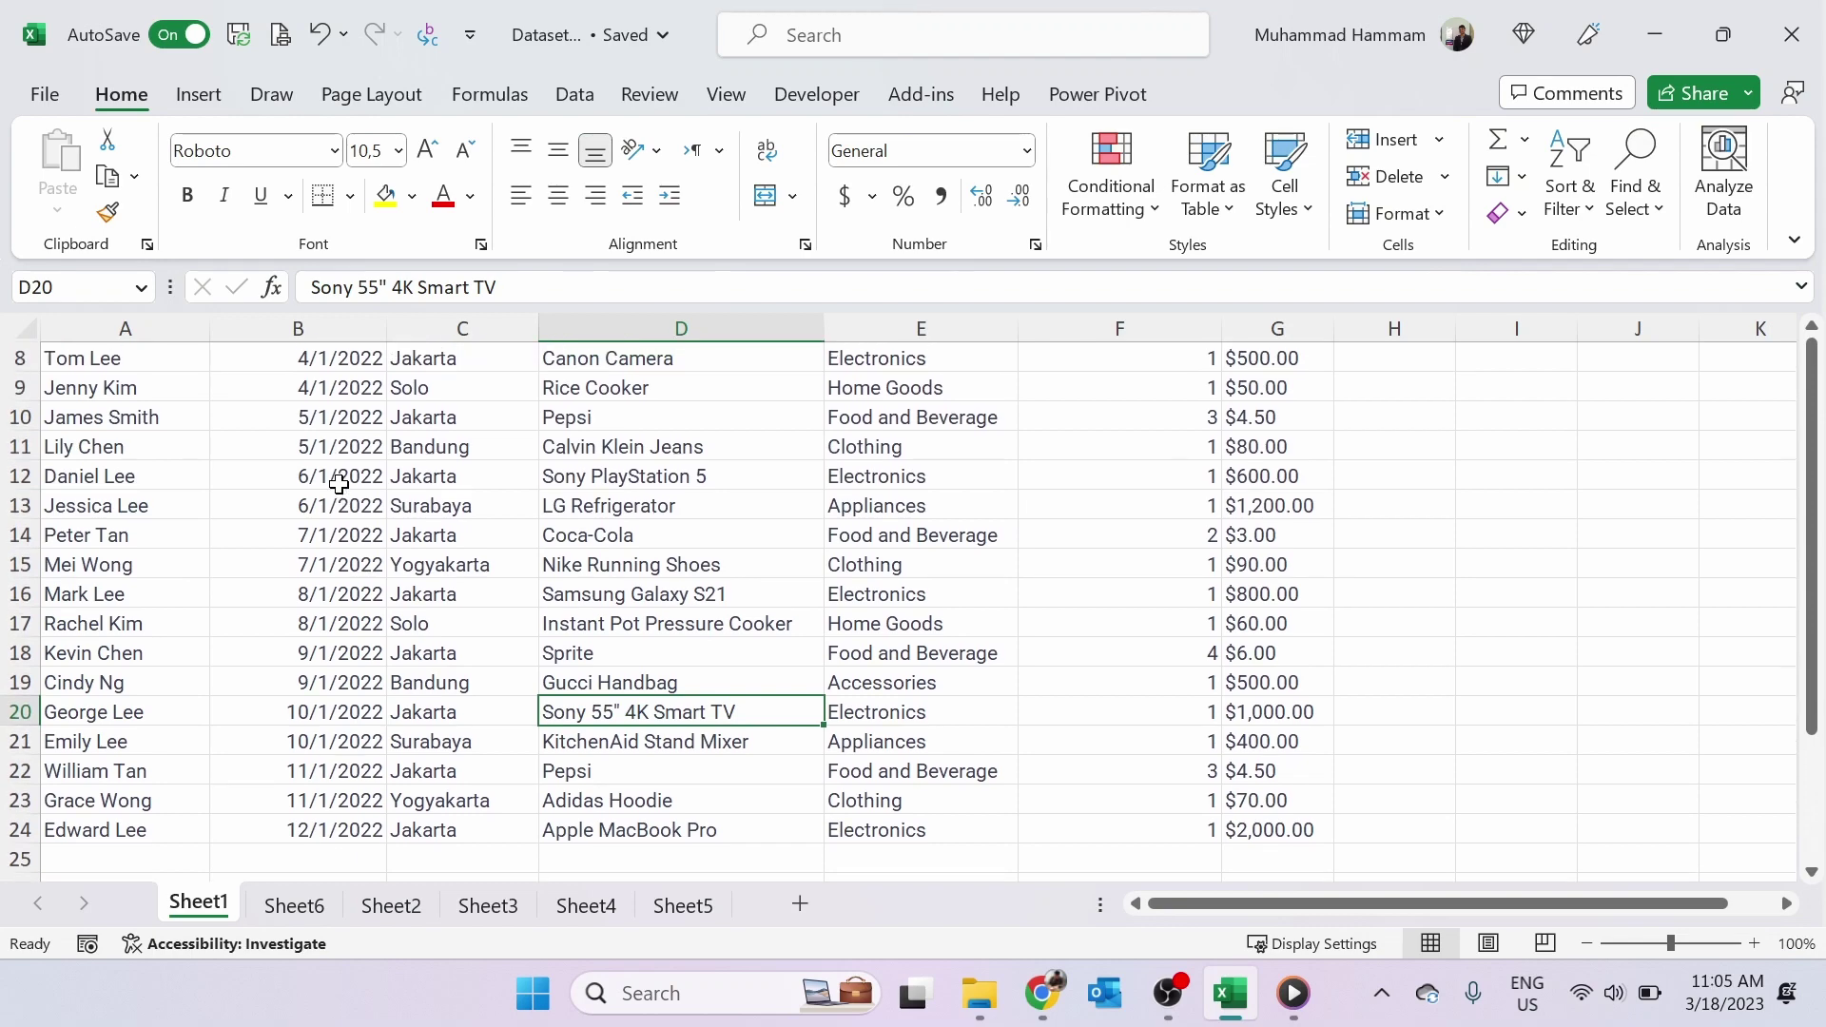
pyautogui.scroll(3, 339, 485)
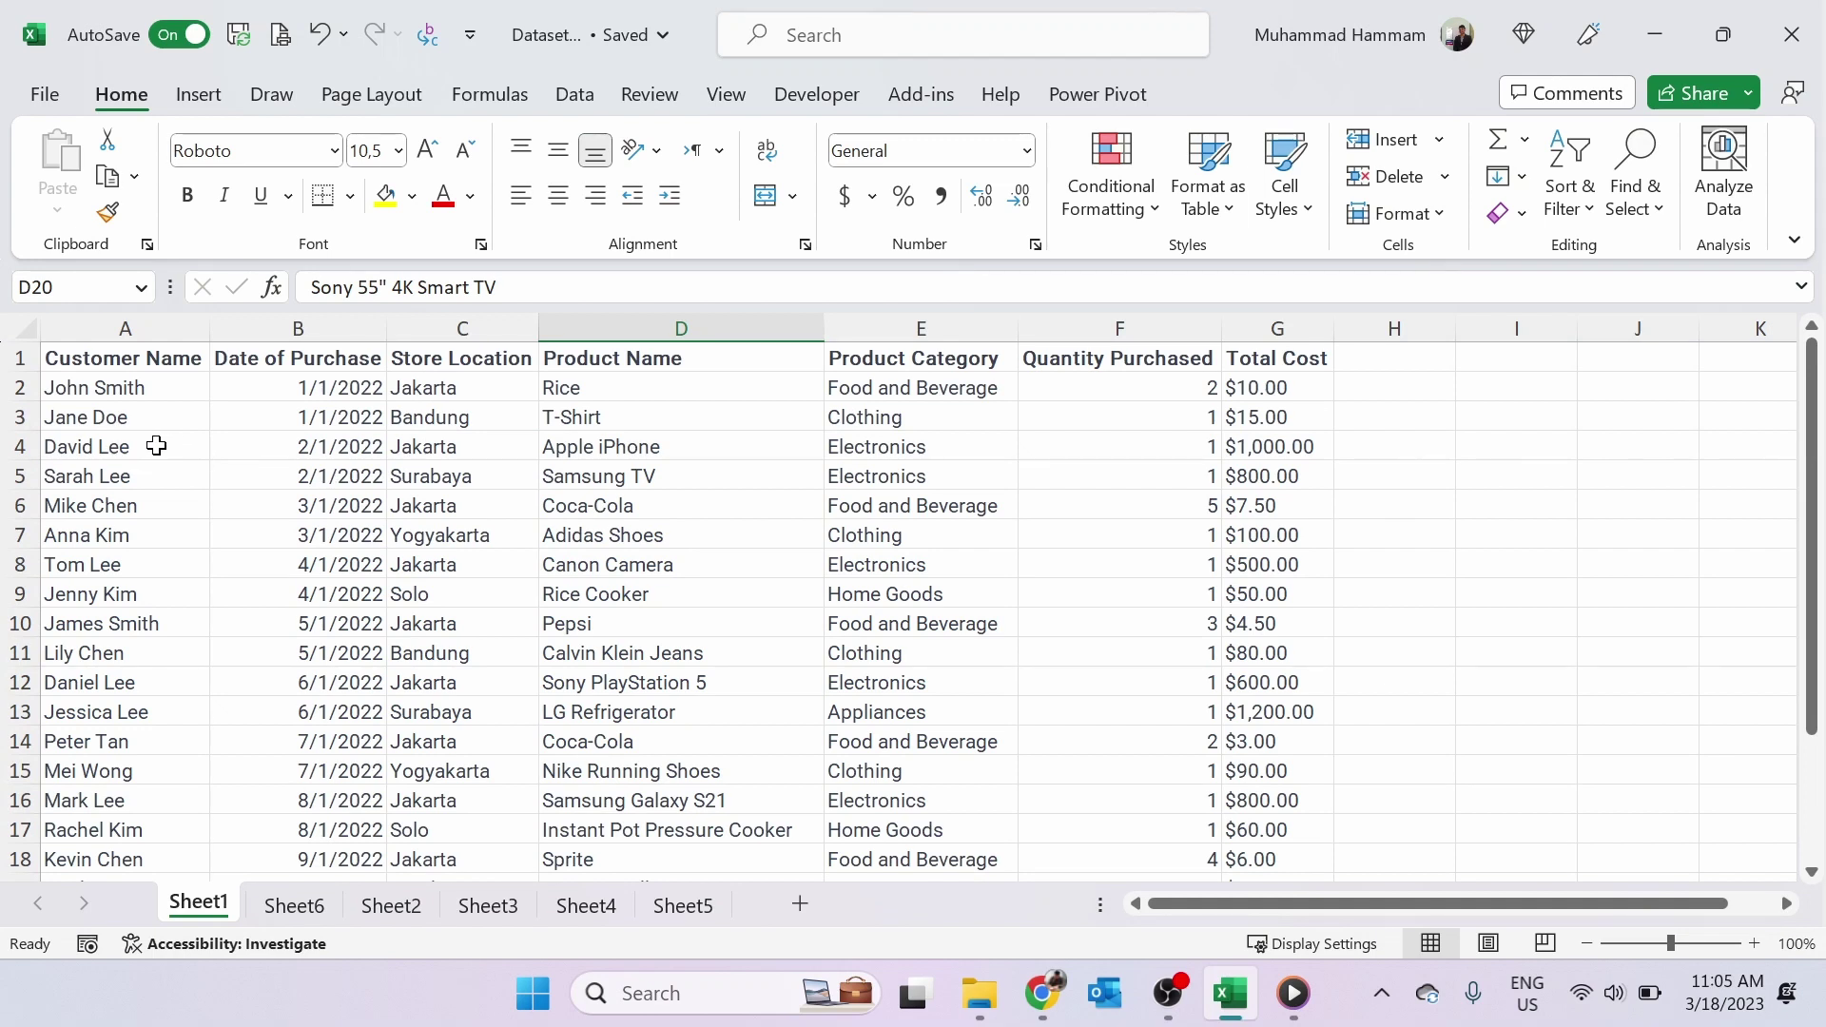
# - Add filter controls to the header row of the sales table A1:G24 in Sheet1
pyautogui.click(96, 417)
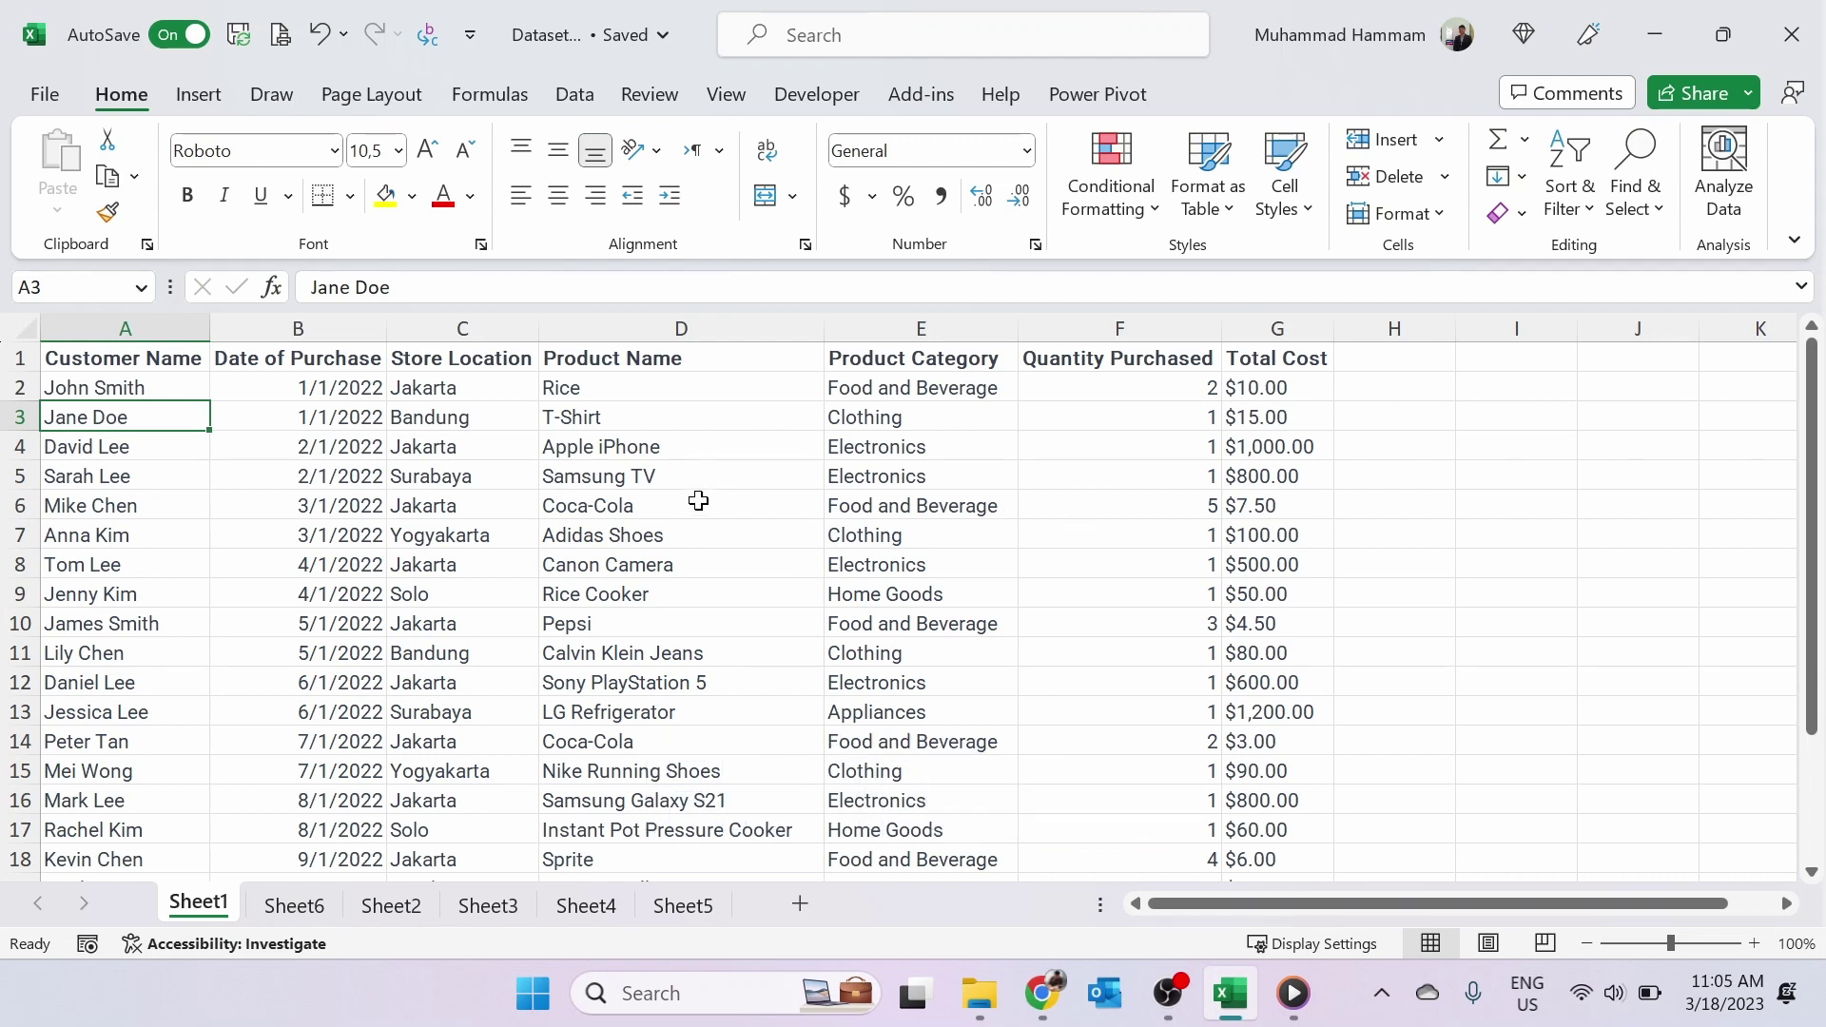
pyautogui.click(118, 386)
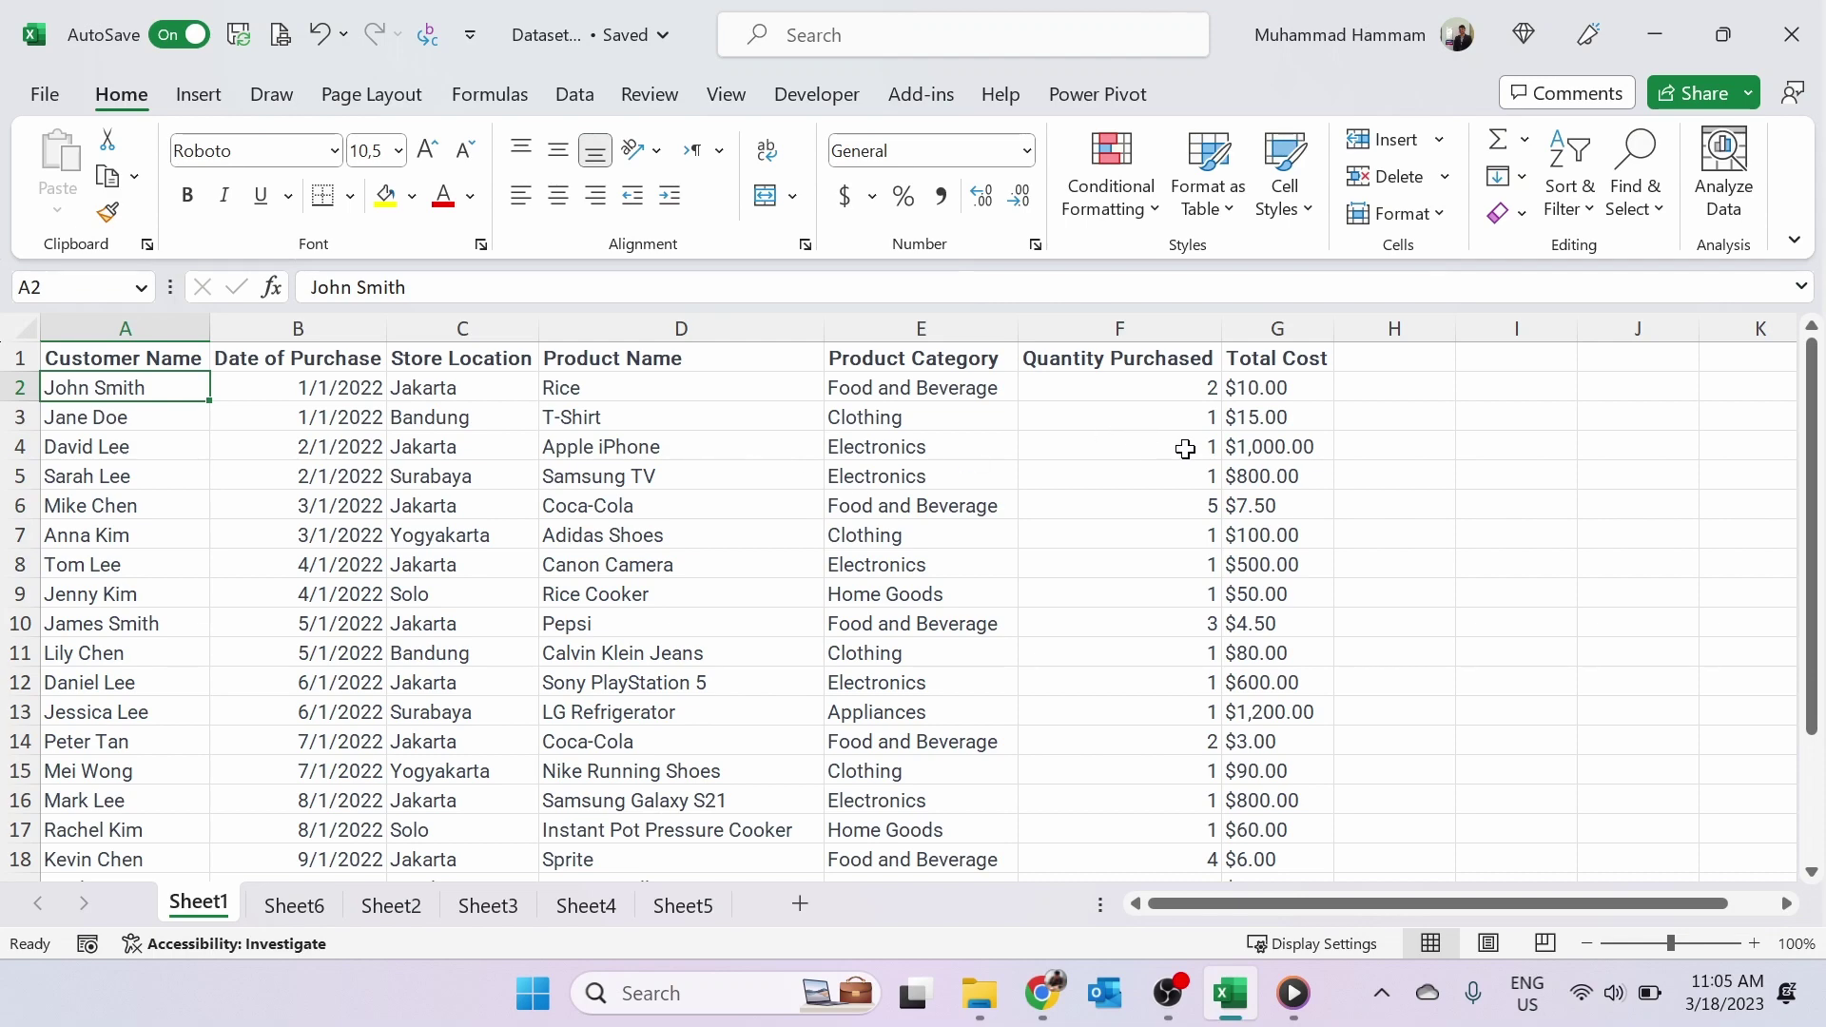
pyautogui.scroll(-3, 1185, 449)
pyautogui.scroll(3, 1186, 449)
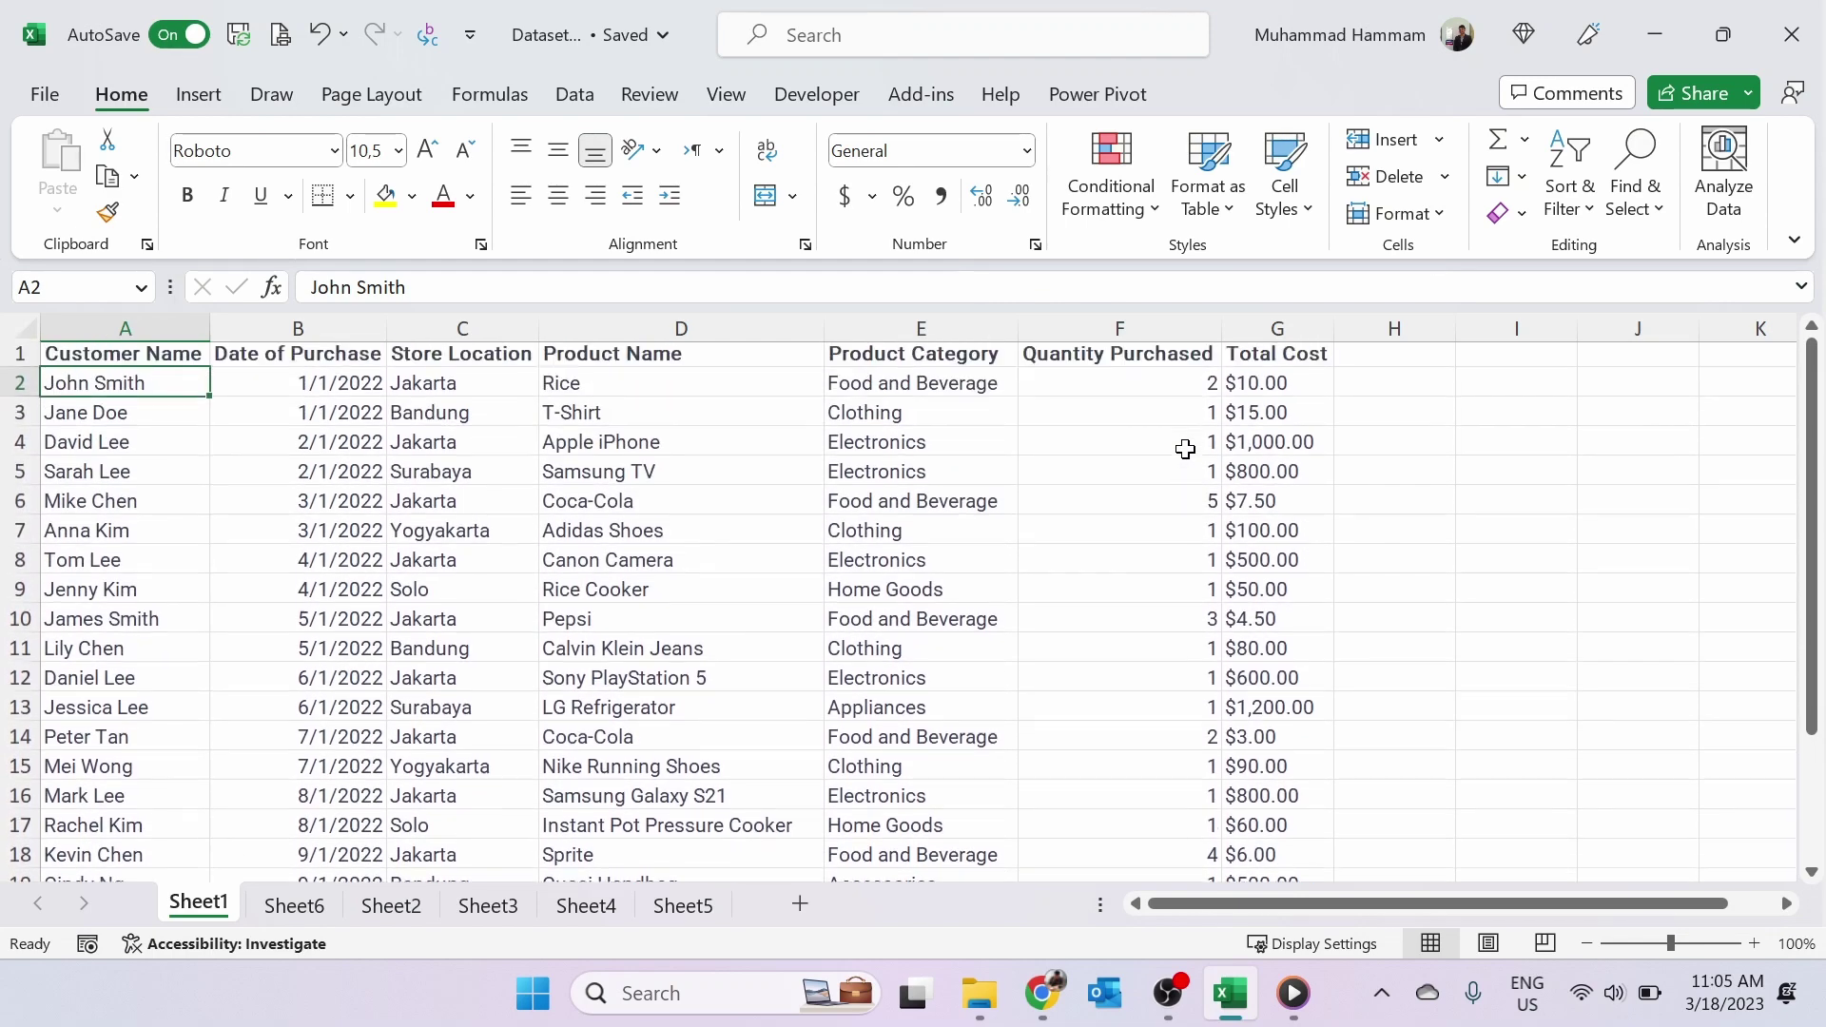
pyautogui.hotkey('ctrl', 'a')
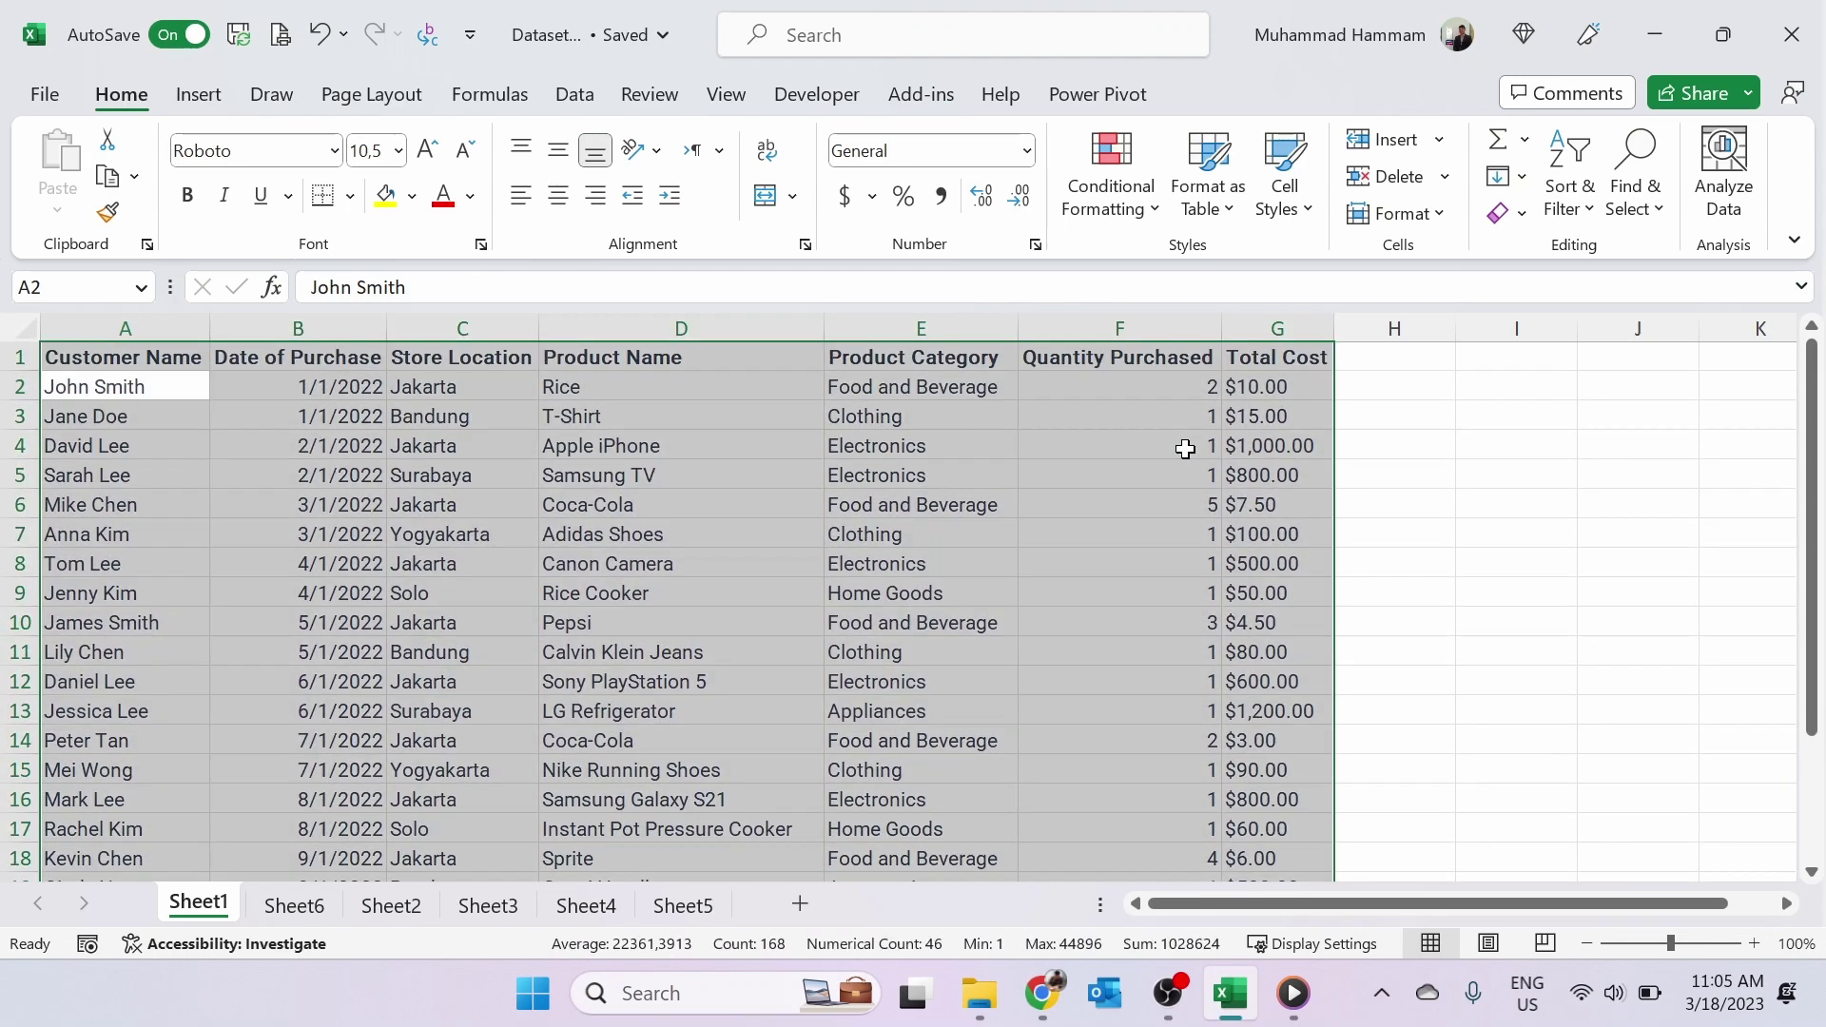
pyautogui.hotkey('ctrl', 'q')
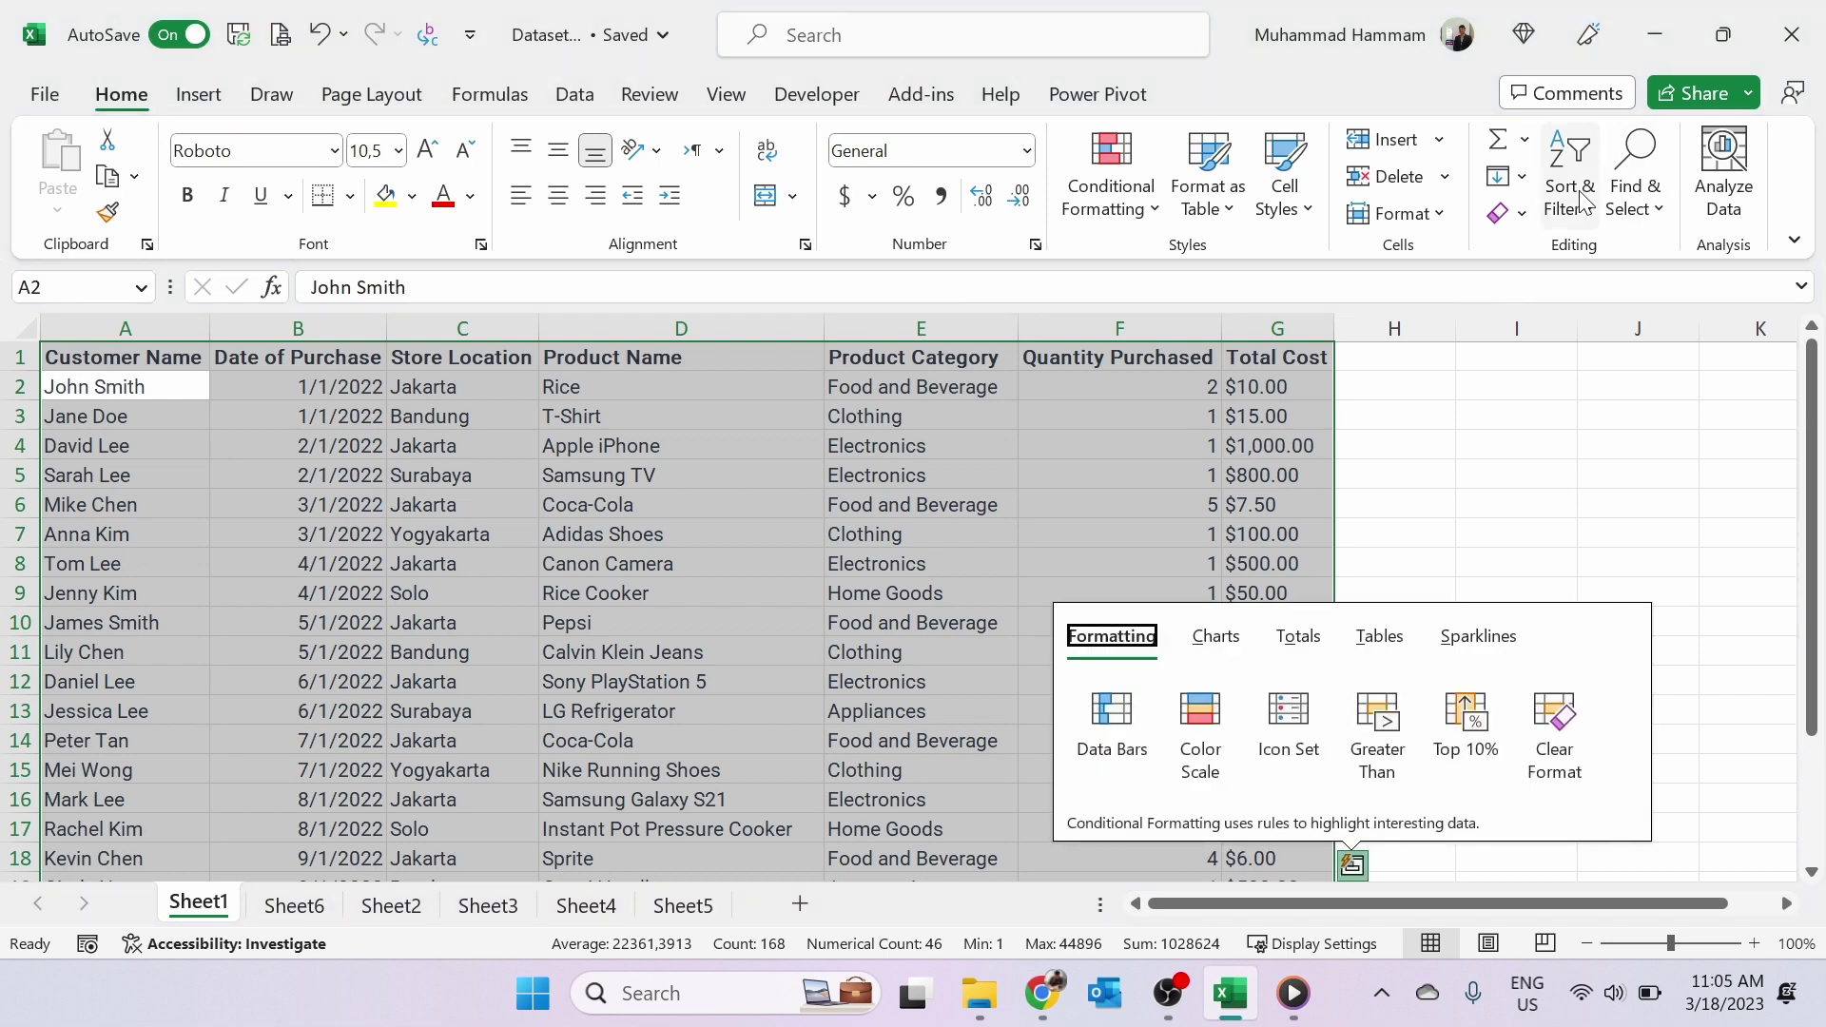
pyautogui.click(1583, 201)
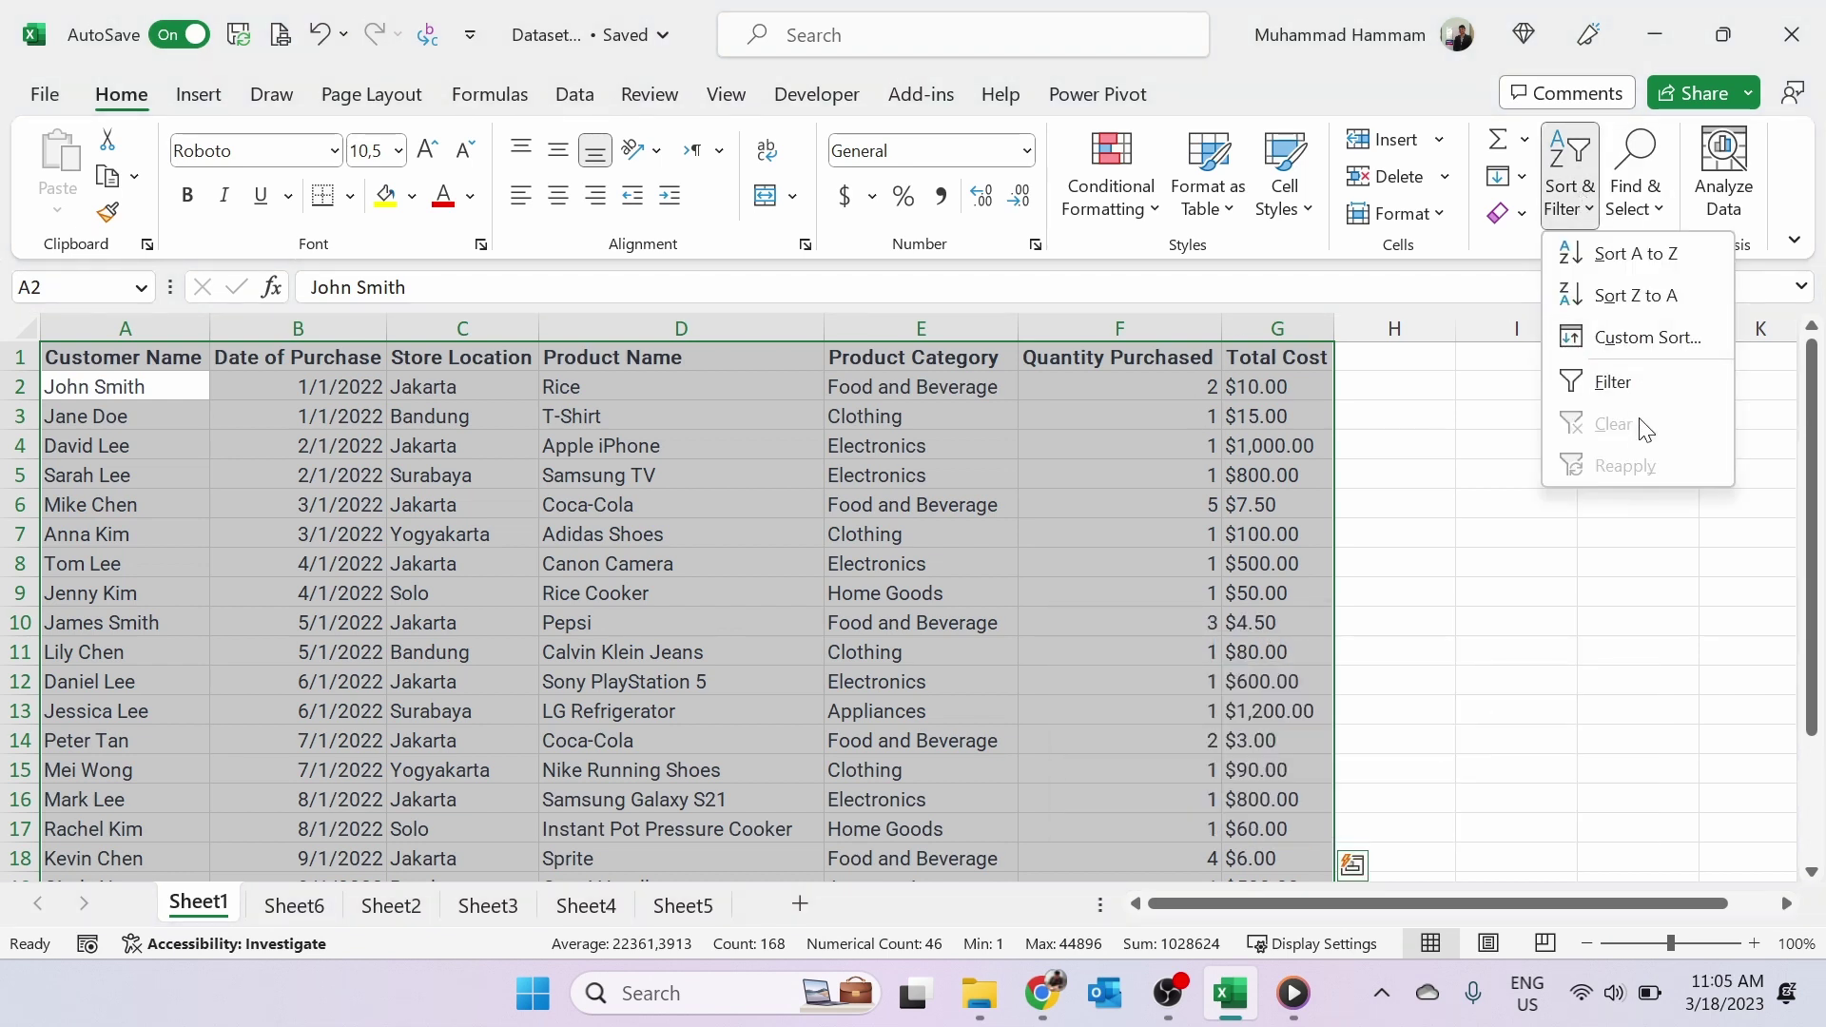
pyautogui.click(1608, 382)
pyautogui.click(681, 475)
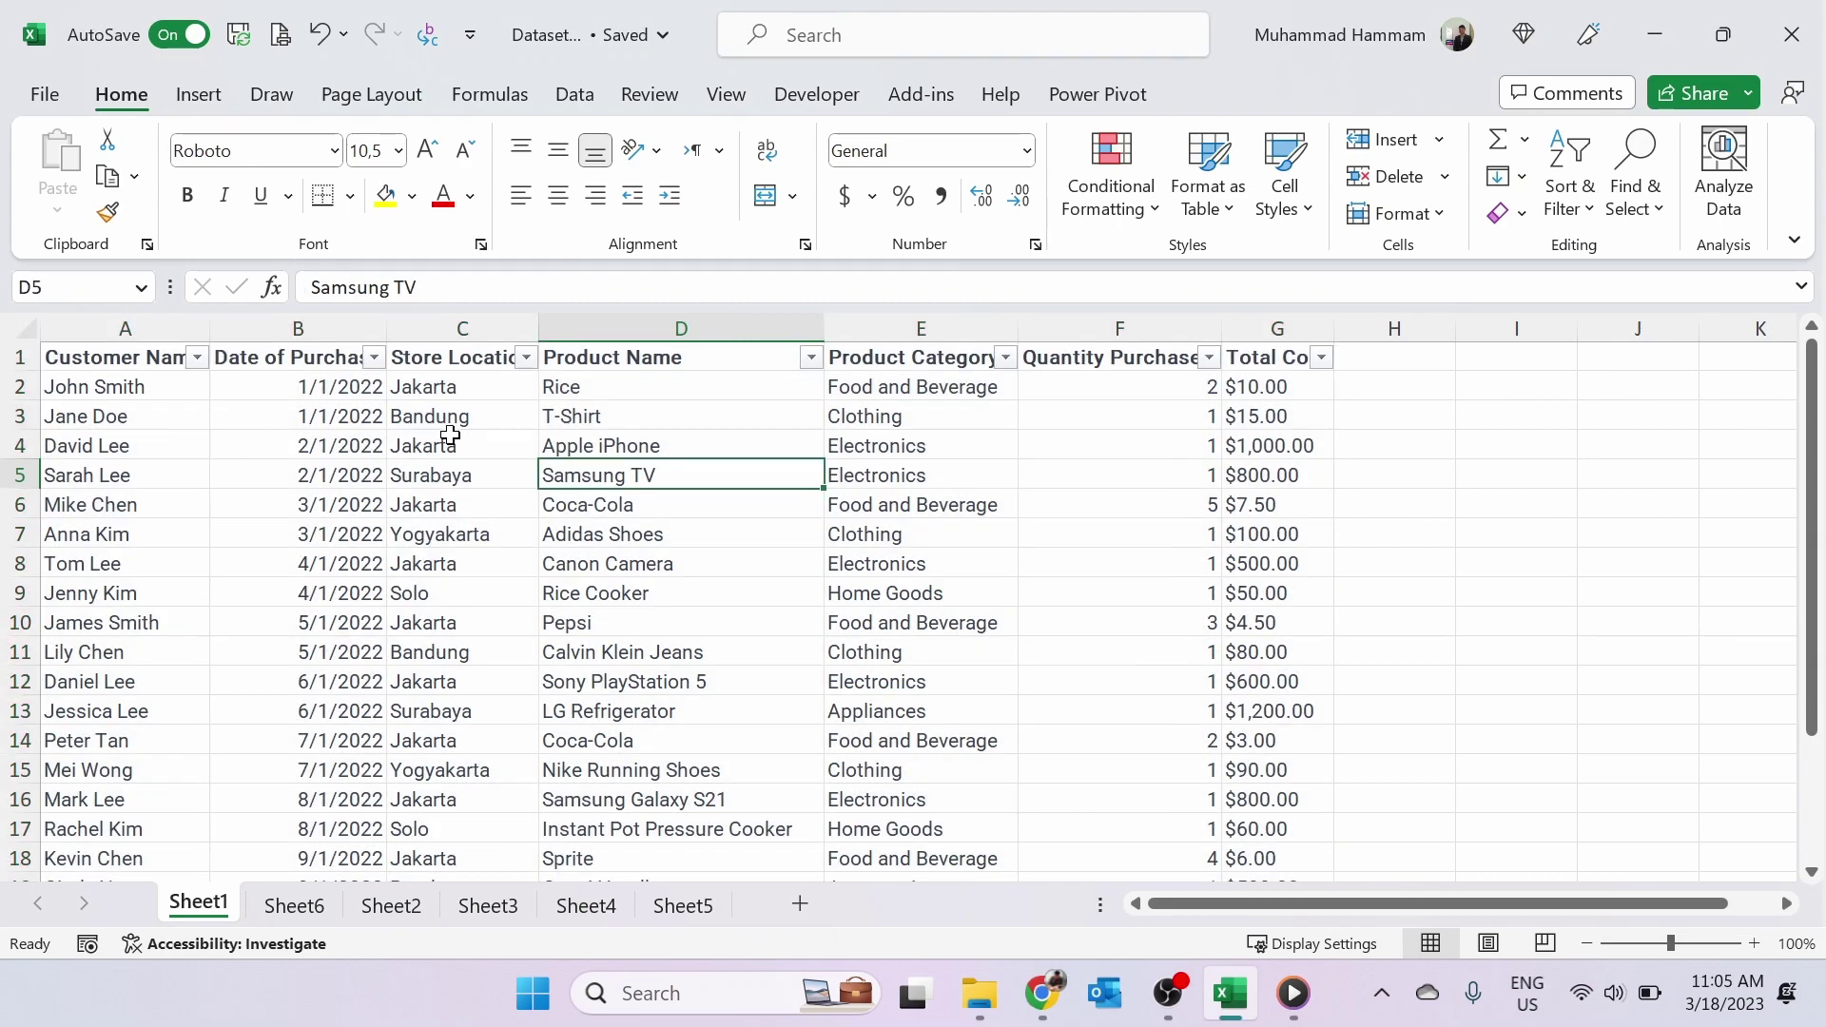
# - Filter the Customer Name column to only the customer in row 4, and clear that filter again
pyautogui.scroll(-1, 634, 625)
pyautogui.scroll(1, 635, 625)
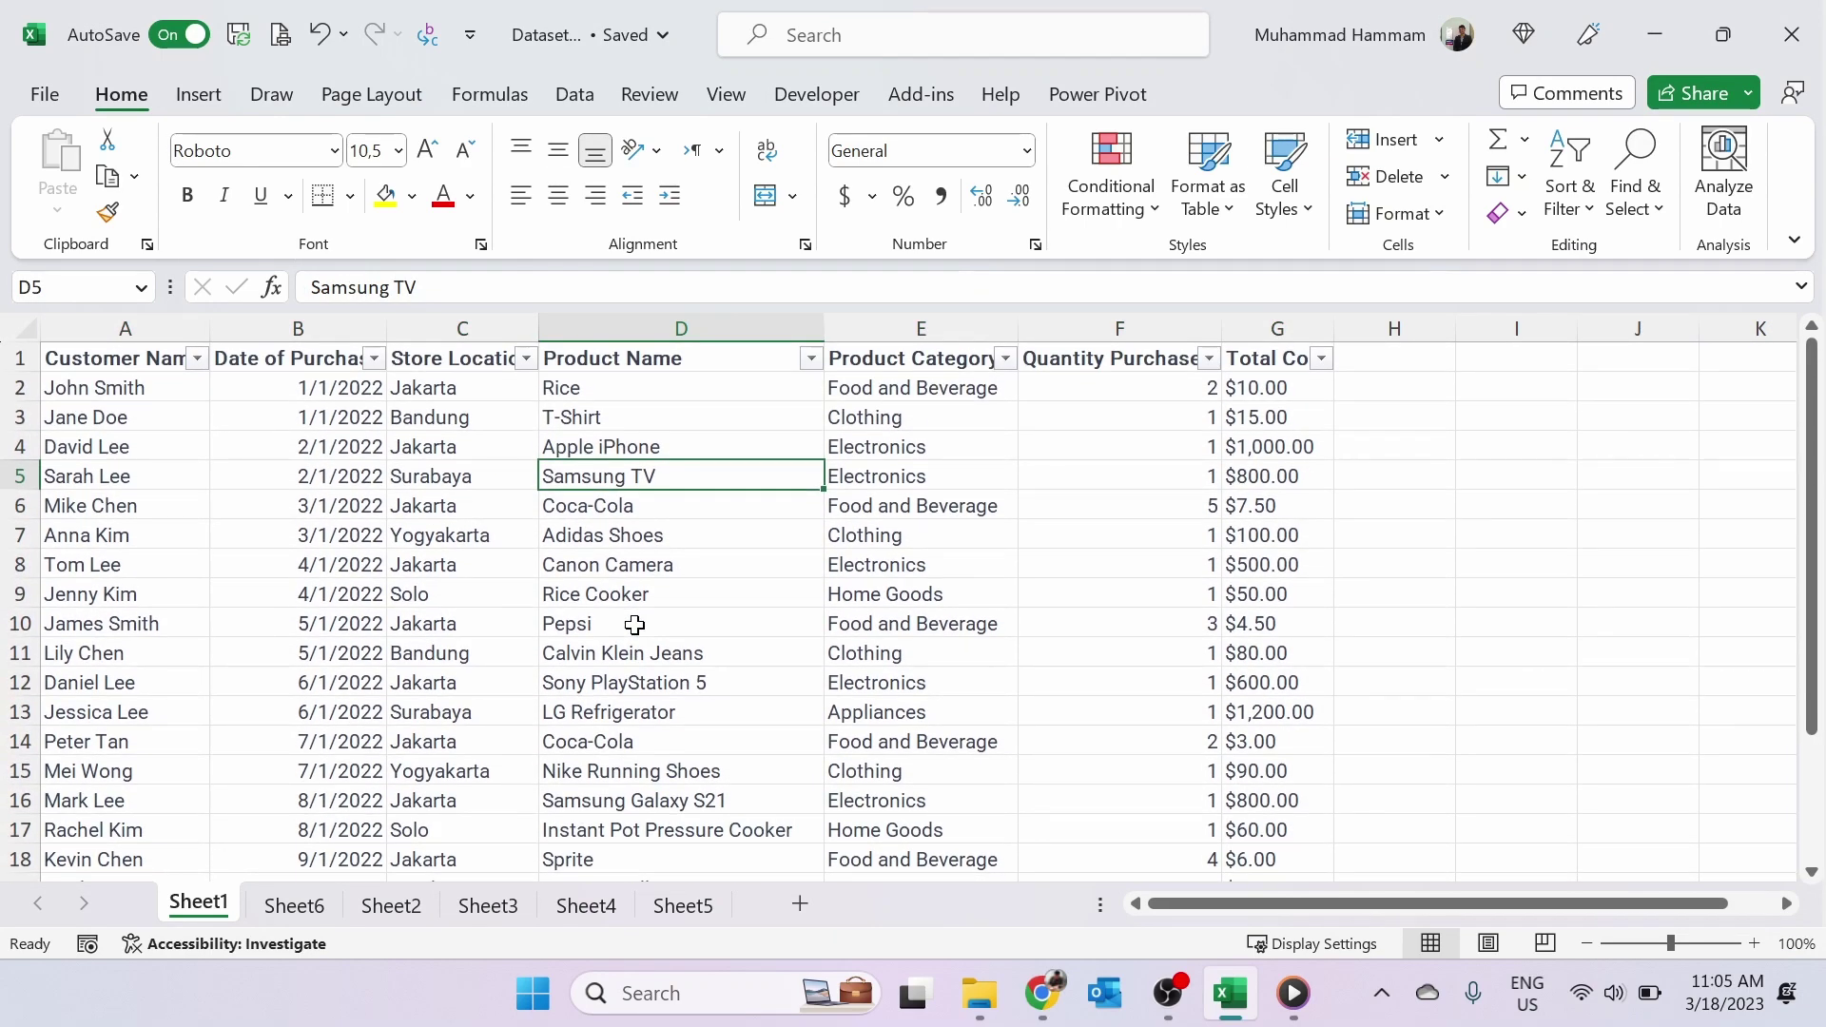
pyautogui.scroll(-3, 634, 625)
pyautogui.scroll(3, 635, 625)
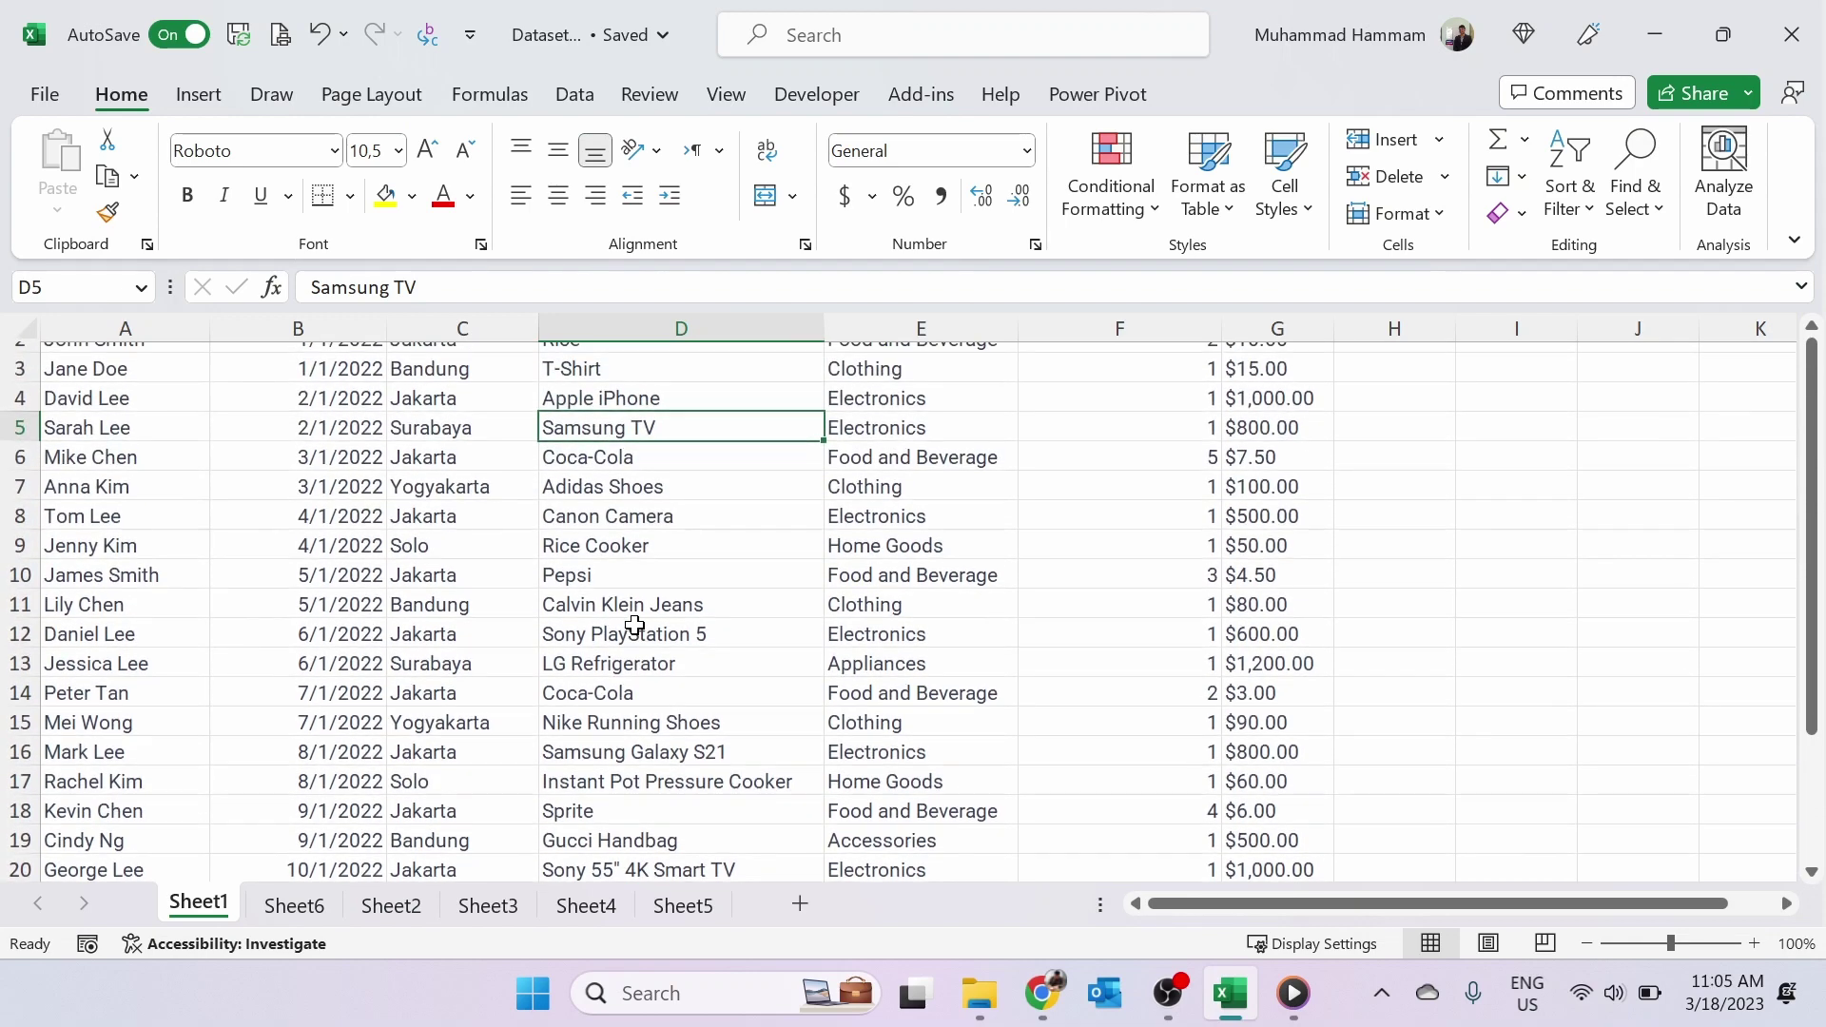
pyautogui.scroll(1, 275, 507)
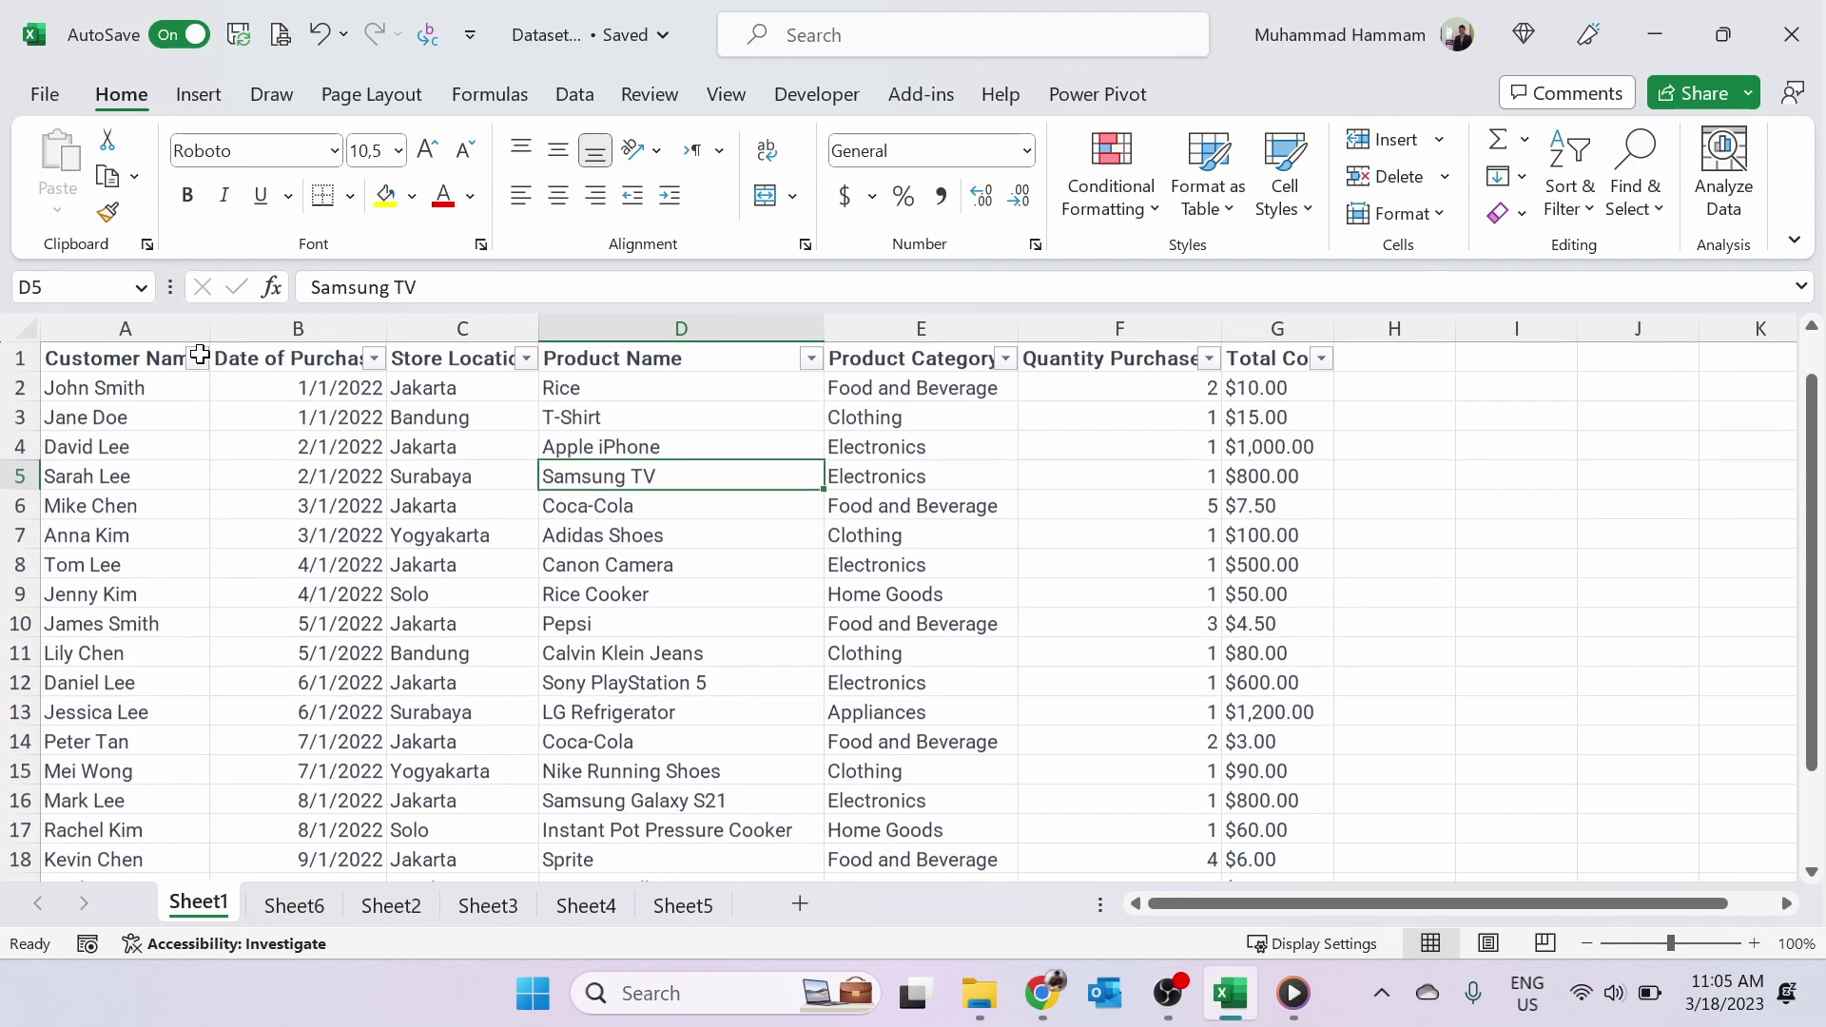
pyautogui.click(197, 359)
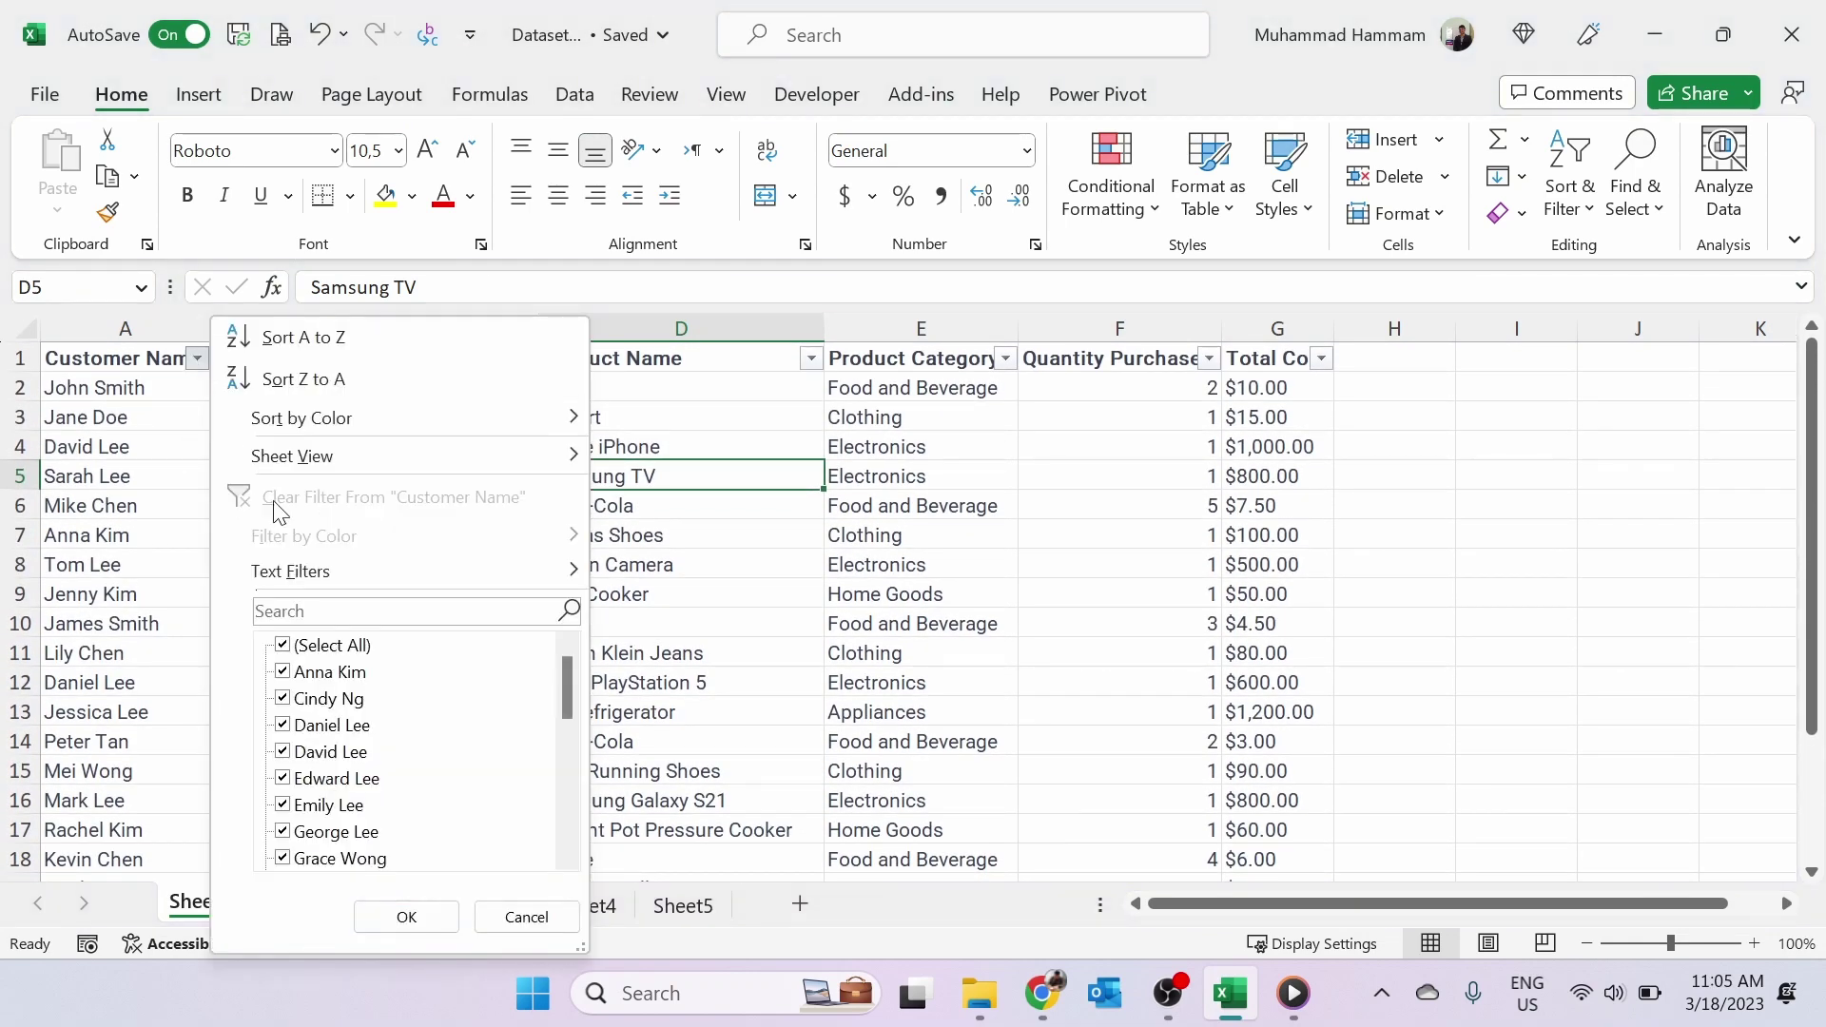
pyautogui.click(302, 650)
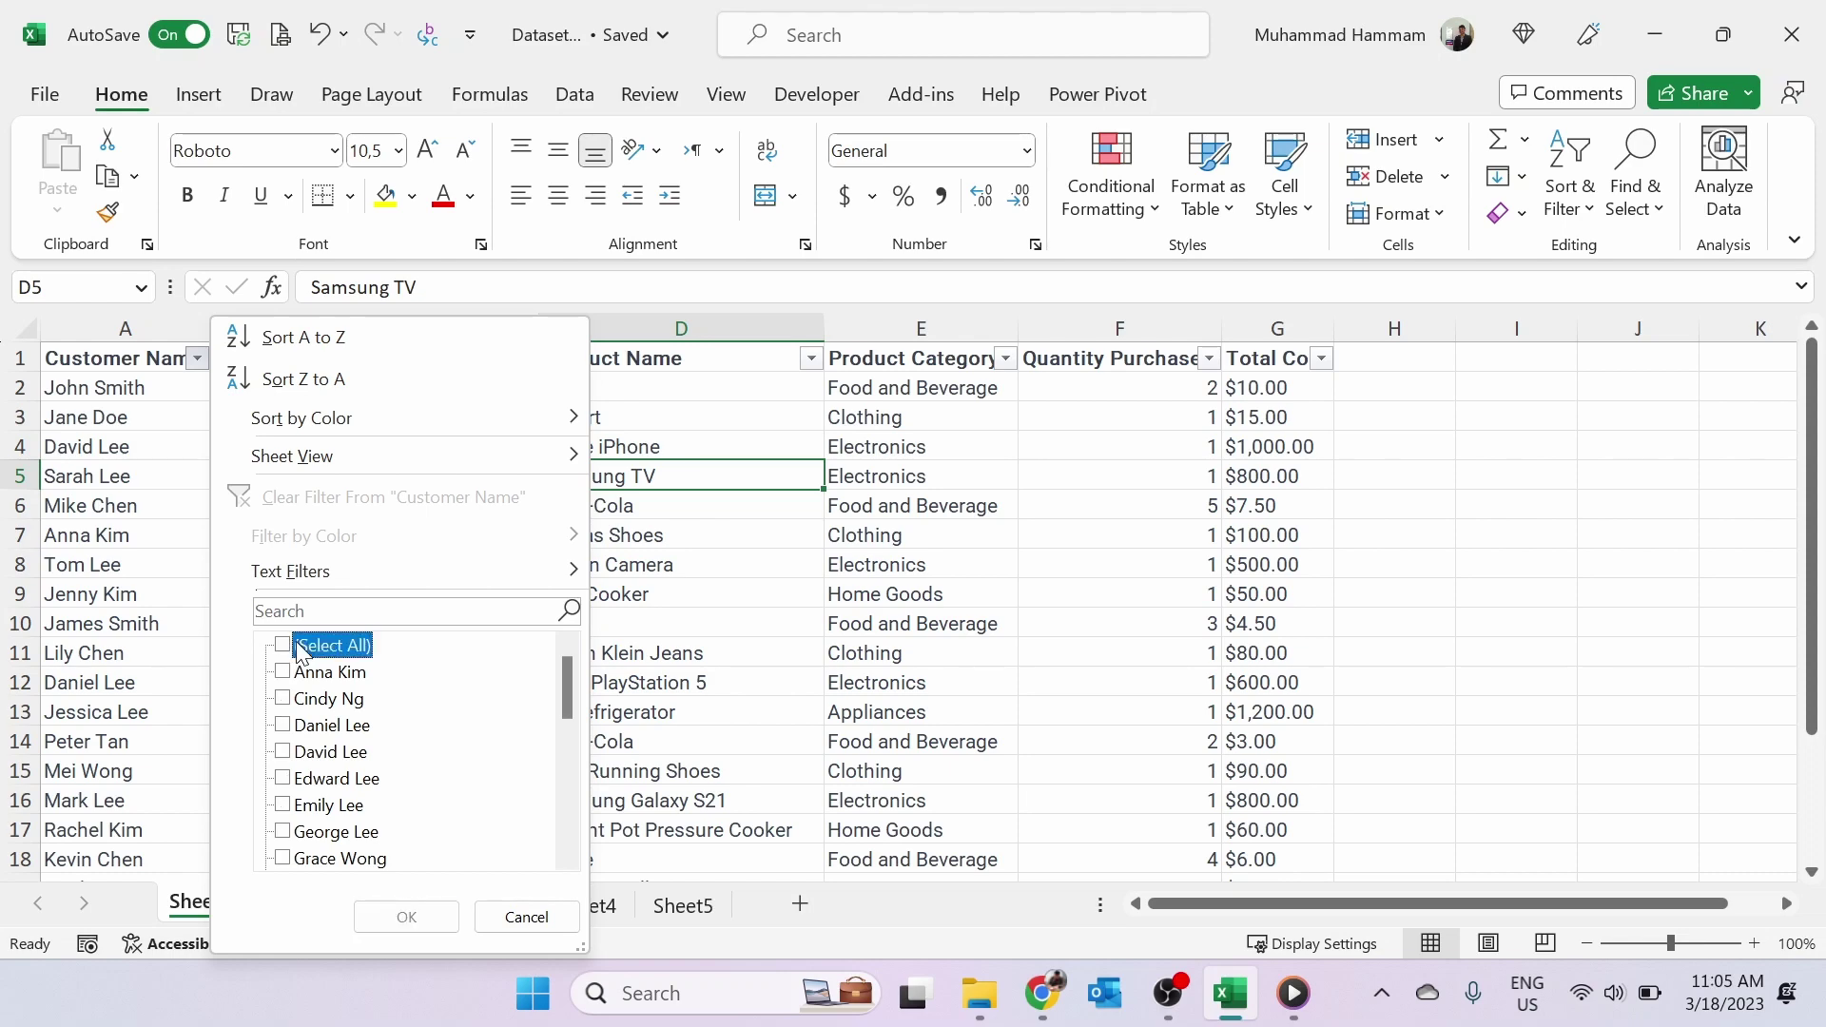
pyautogui.click(300, 759)
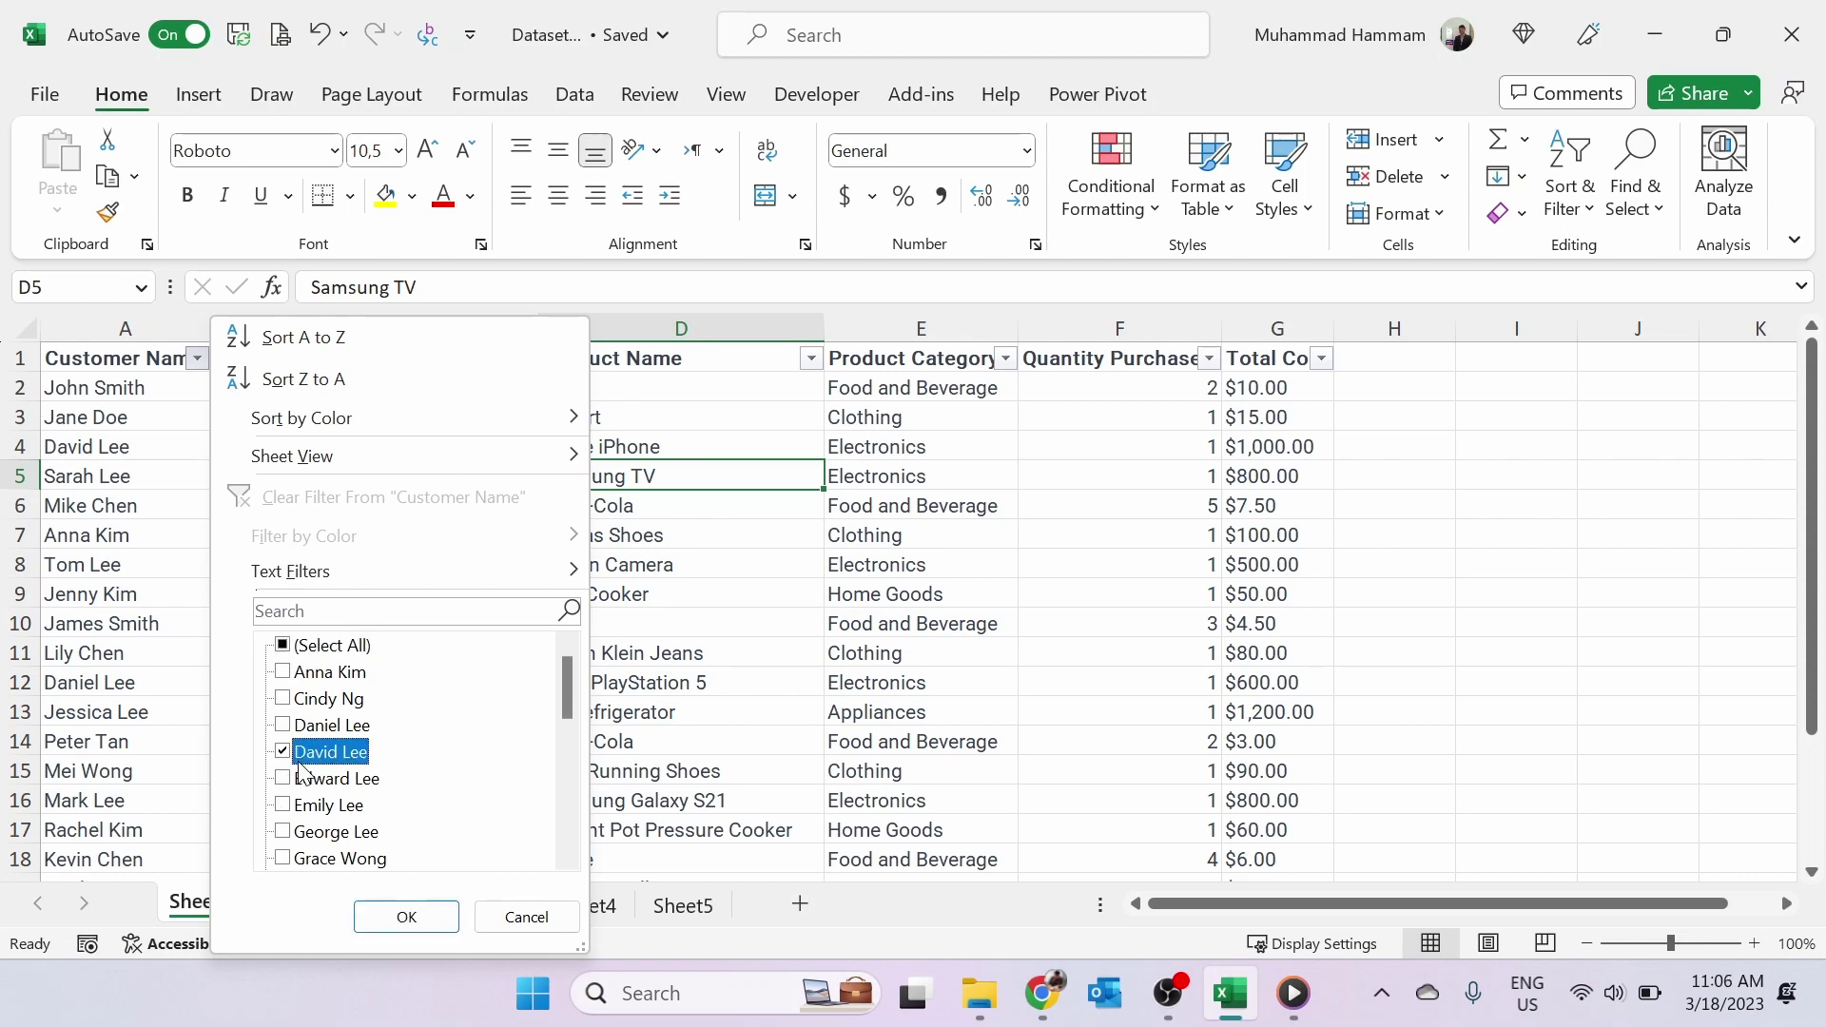
pyautogui.click(407, 918)
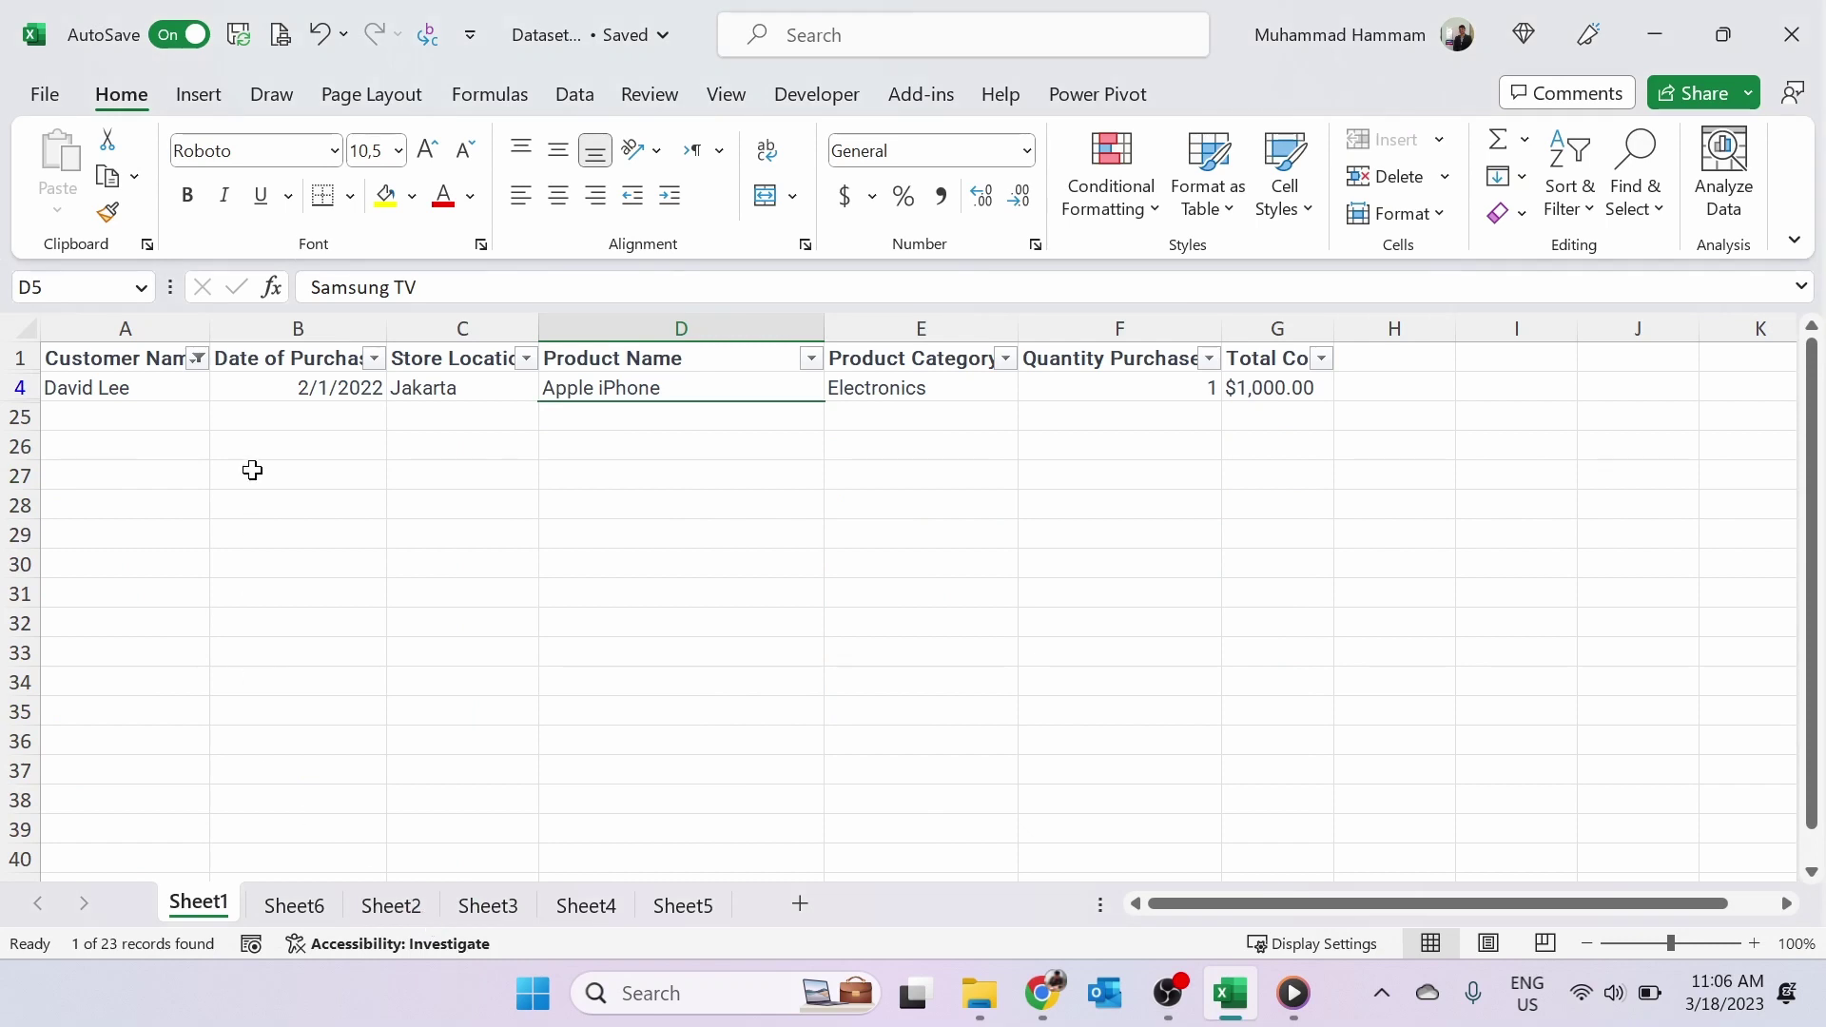
pyautogui.click(198, 359)
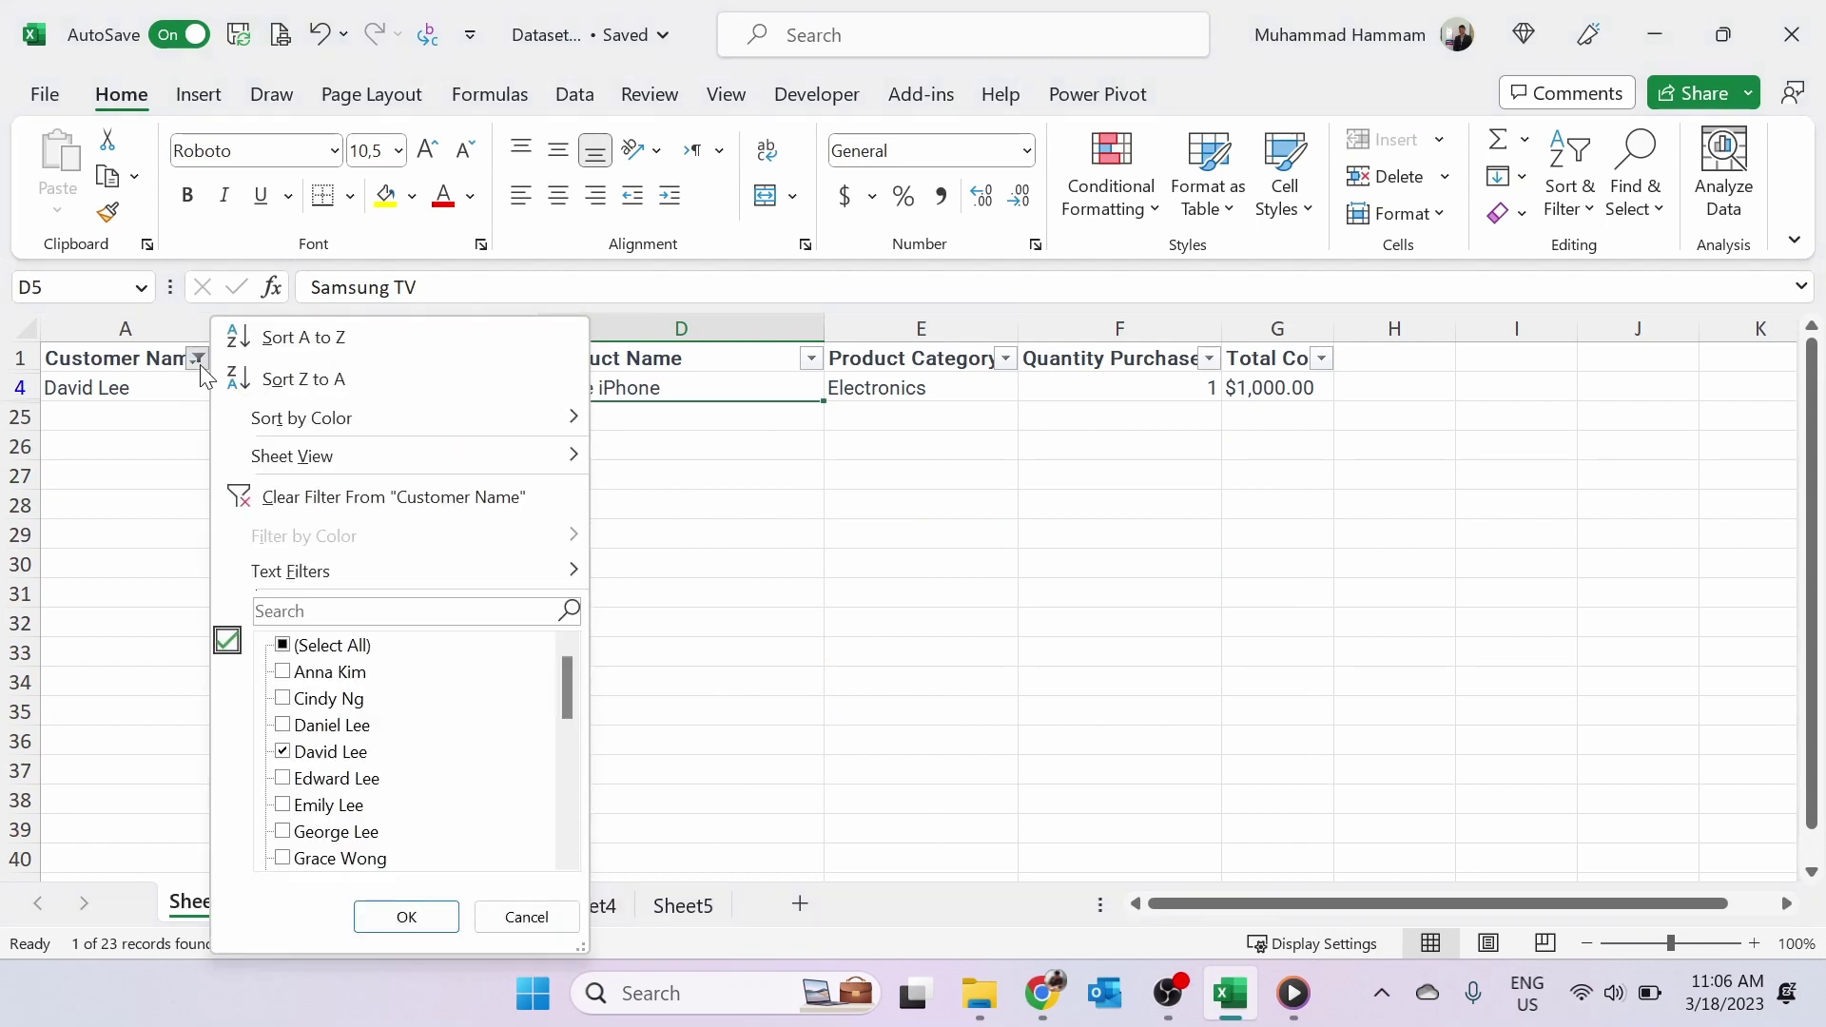
pyautogui.click(327, 501)
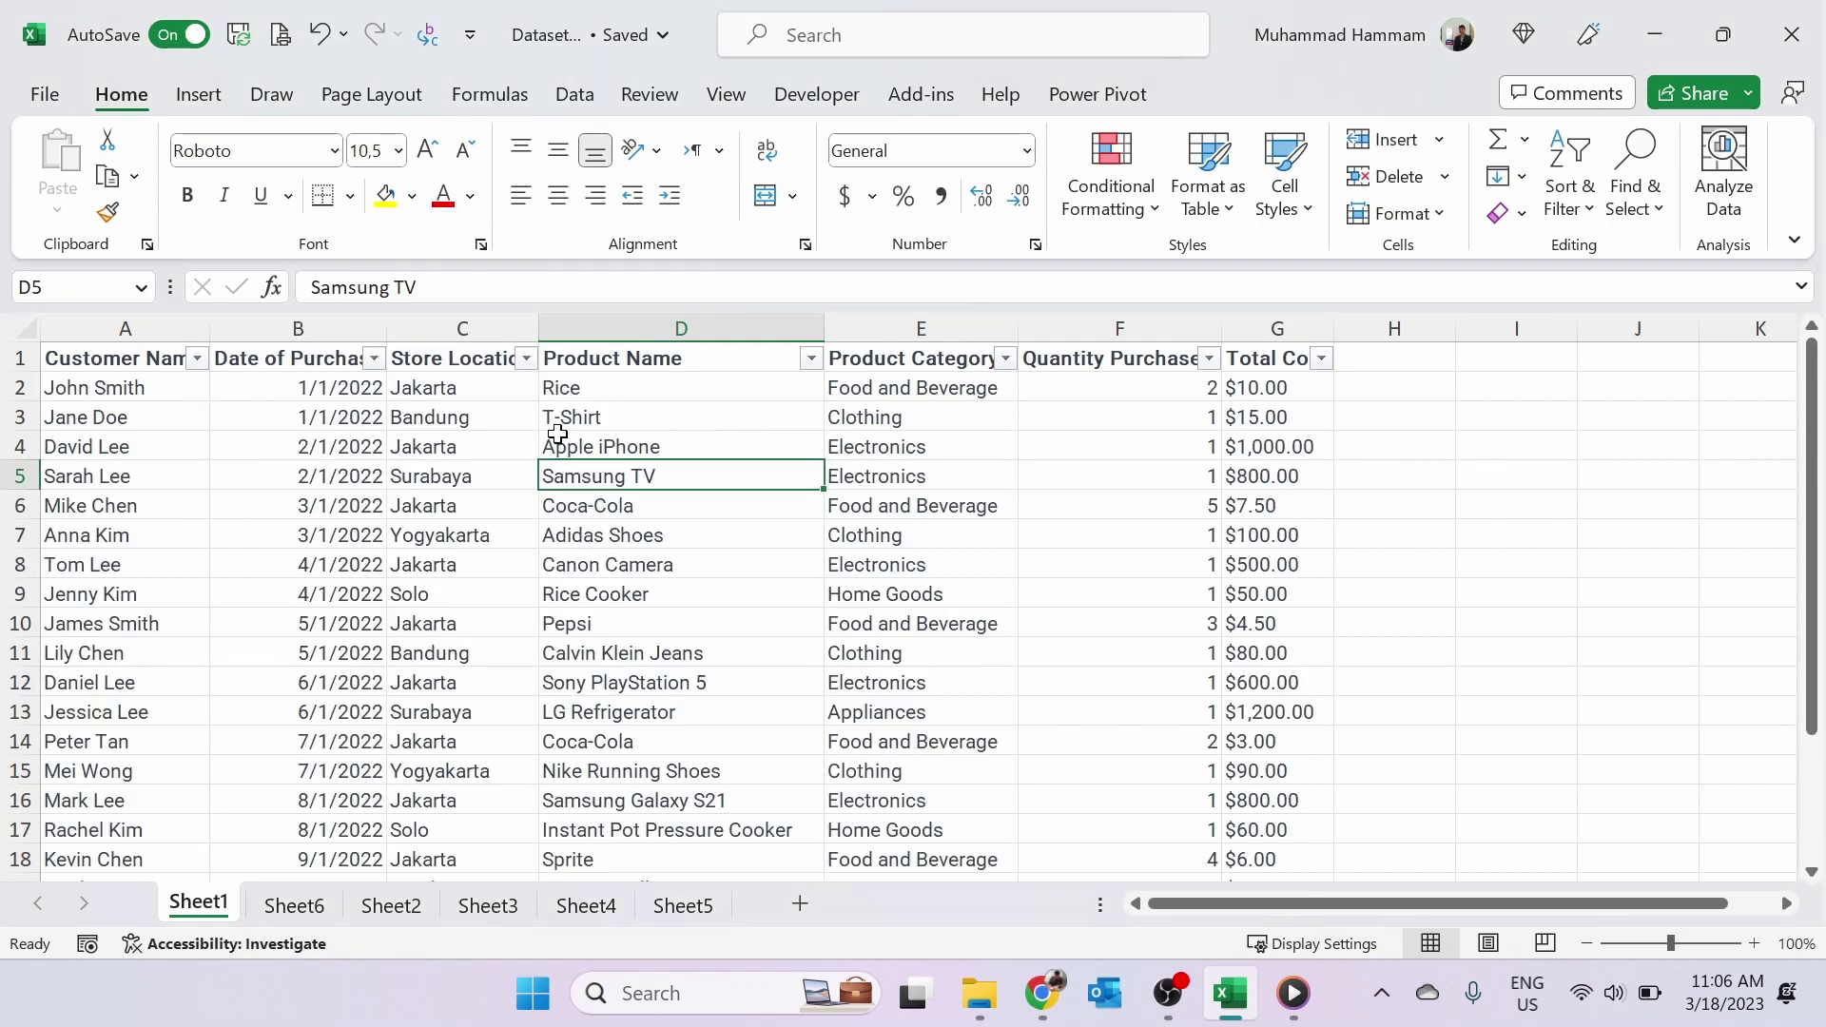
pyautogui.click(603, 423)
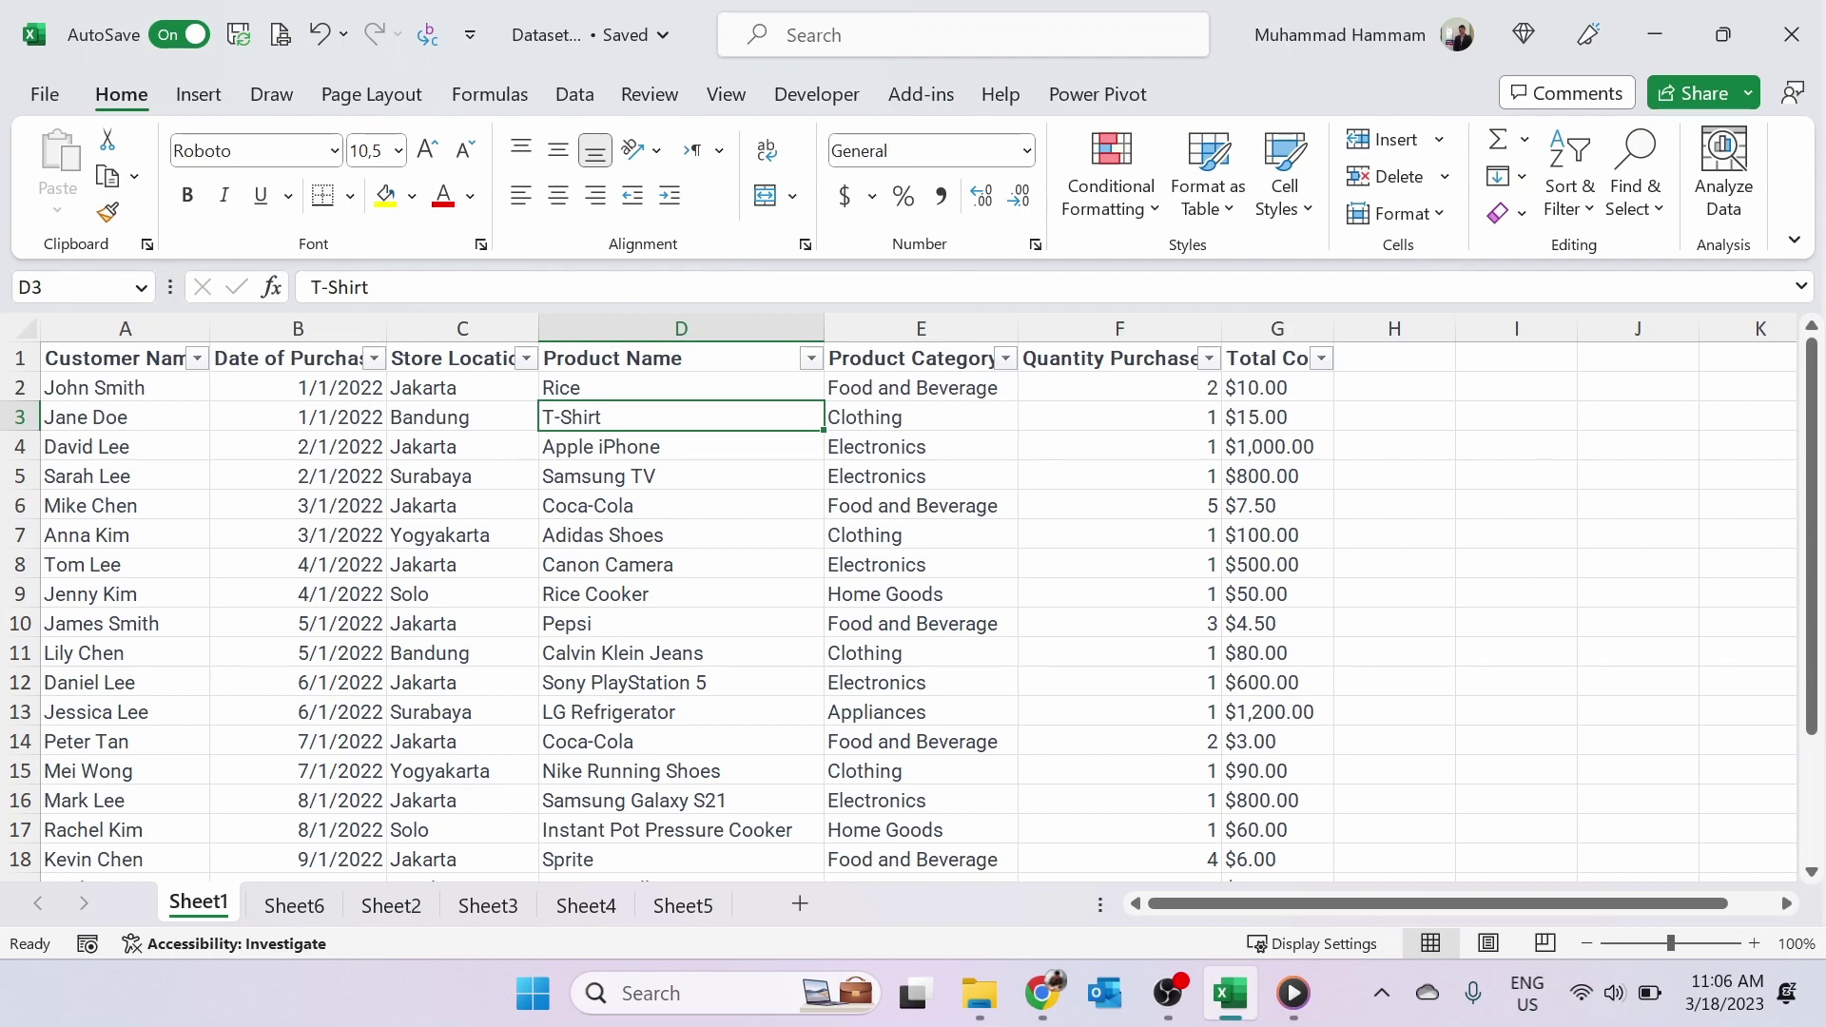
pyautogui.click(663, 573)
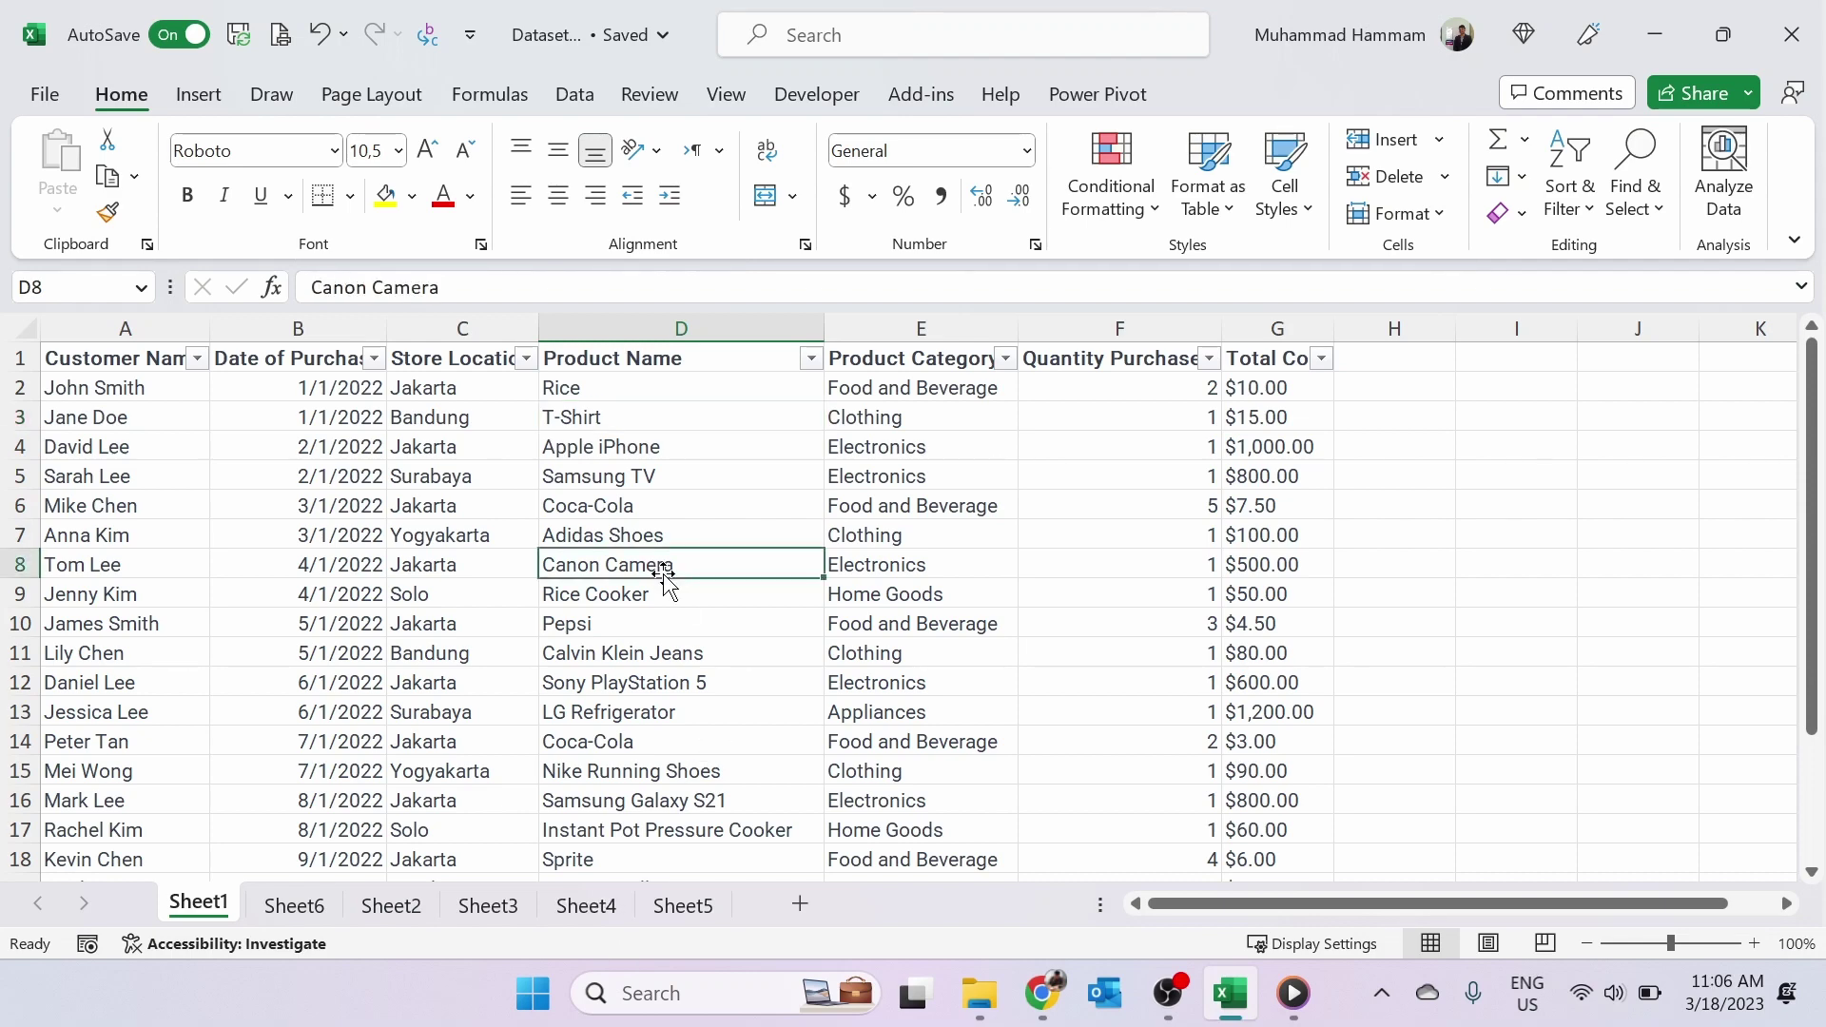
pyautogui.scroll(-3, 663, 572)
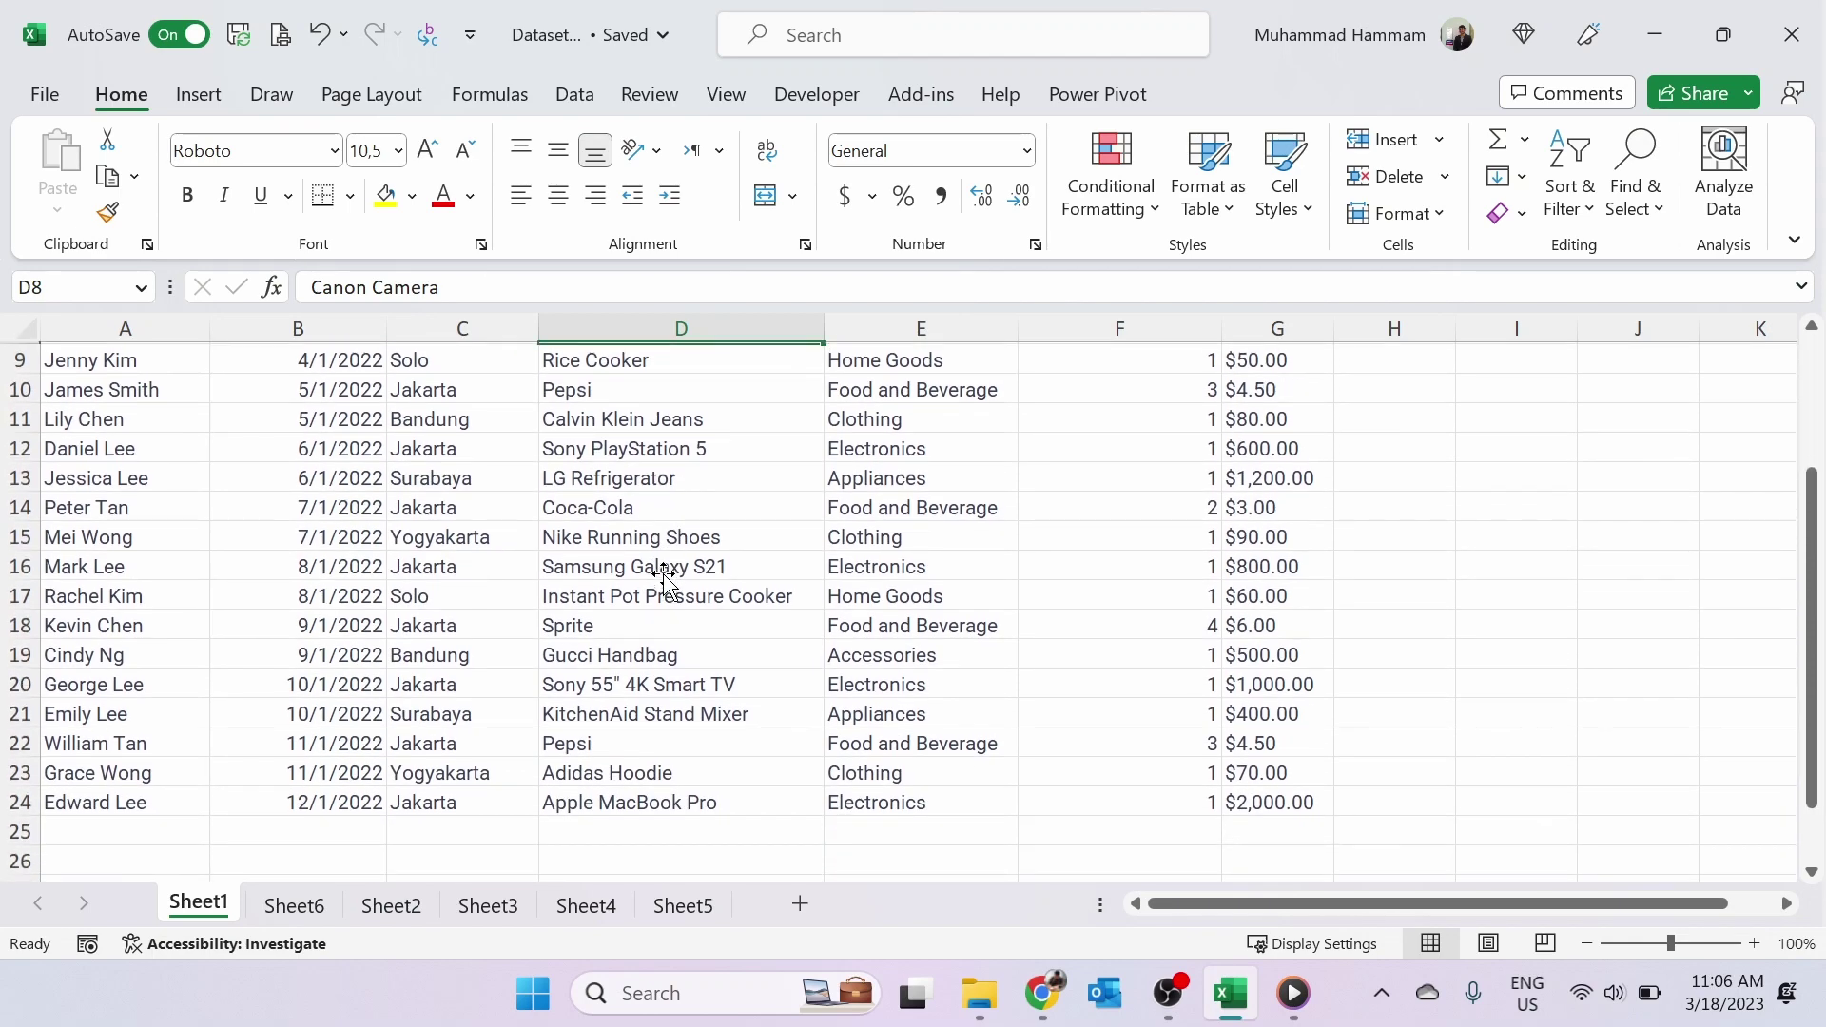
pyautogui.scroll(2, 796, 681)
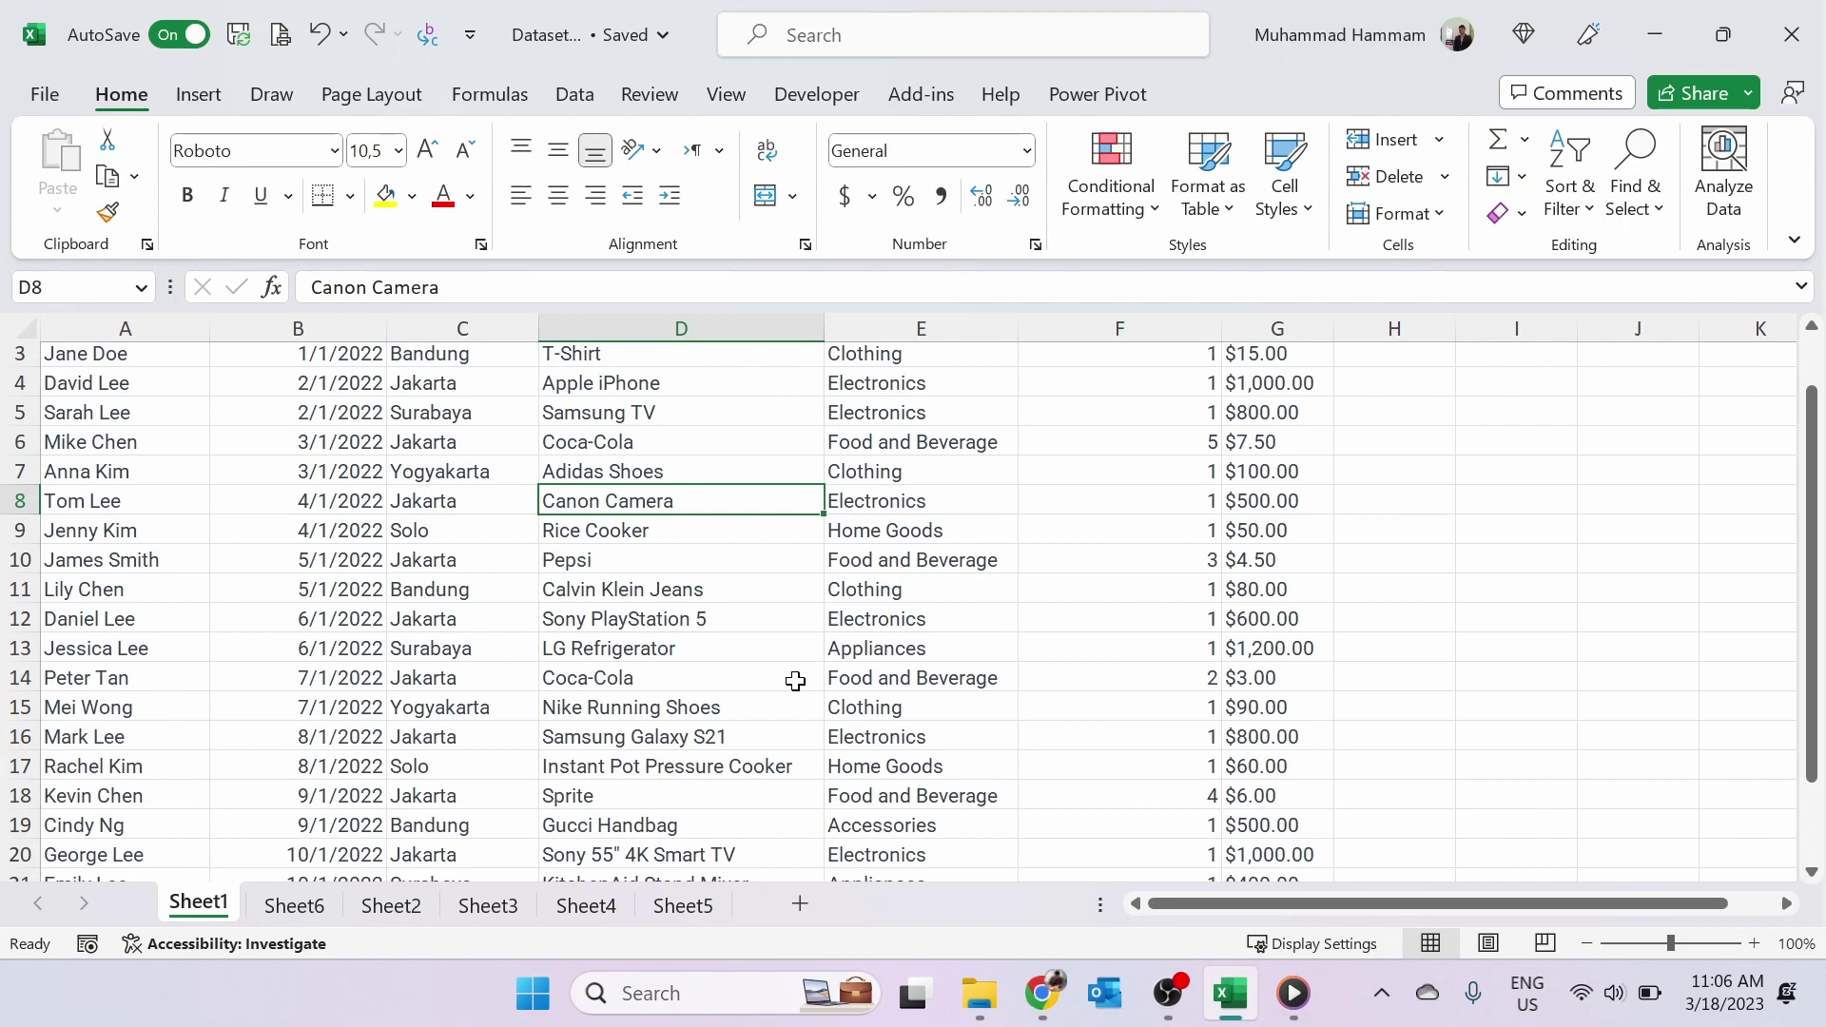
pyautogui.scroll(1, 795, 682)
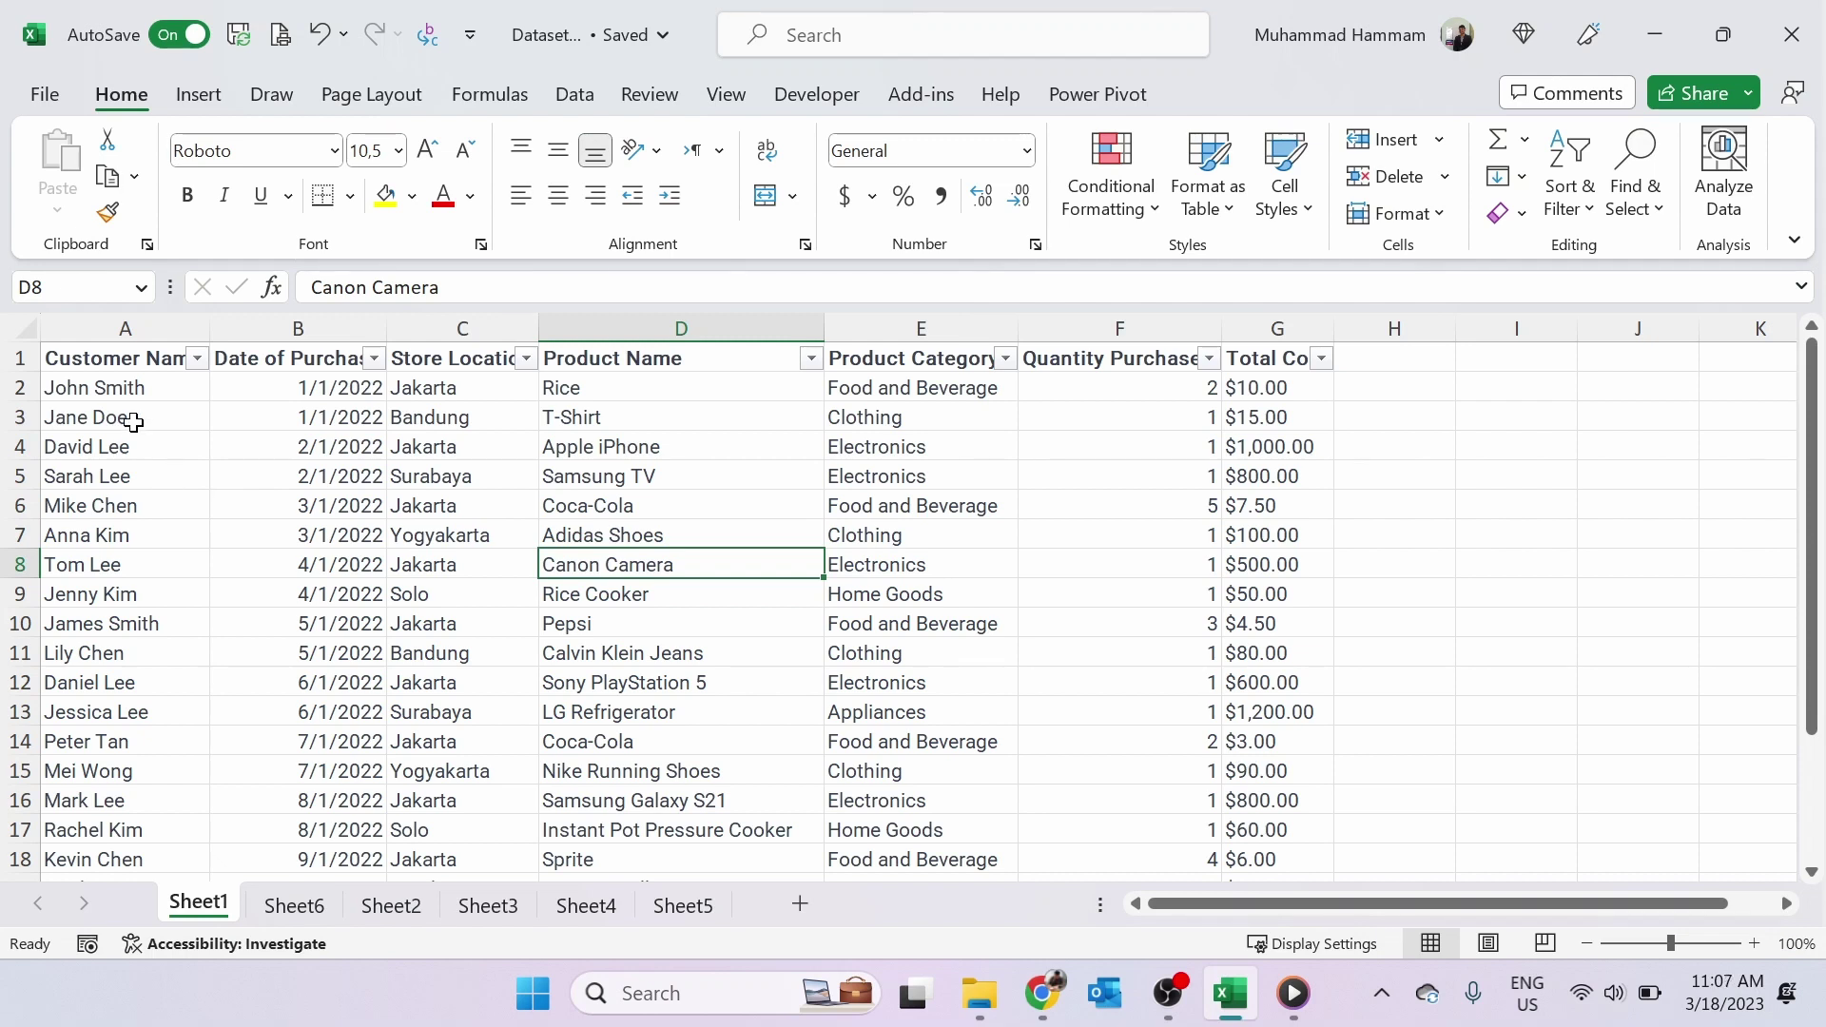
# - Insert a PivotTable from the full sales table, Sheet1!$A$1:$G$24, on a new worksheet
pyautogui.click(161, 439)
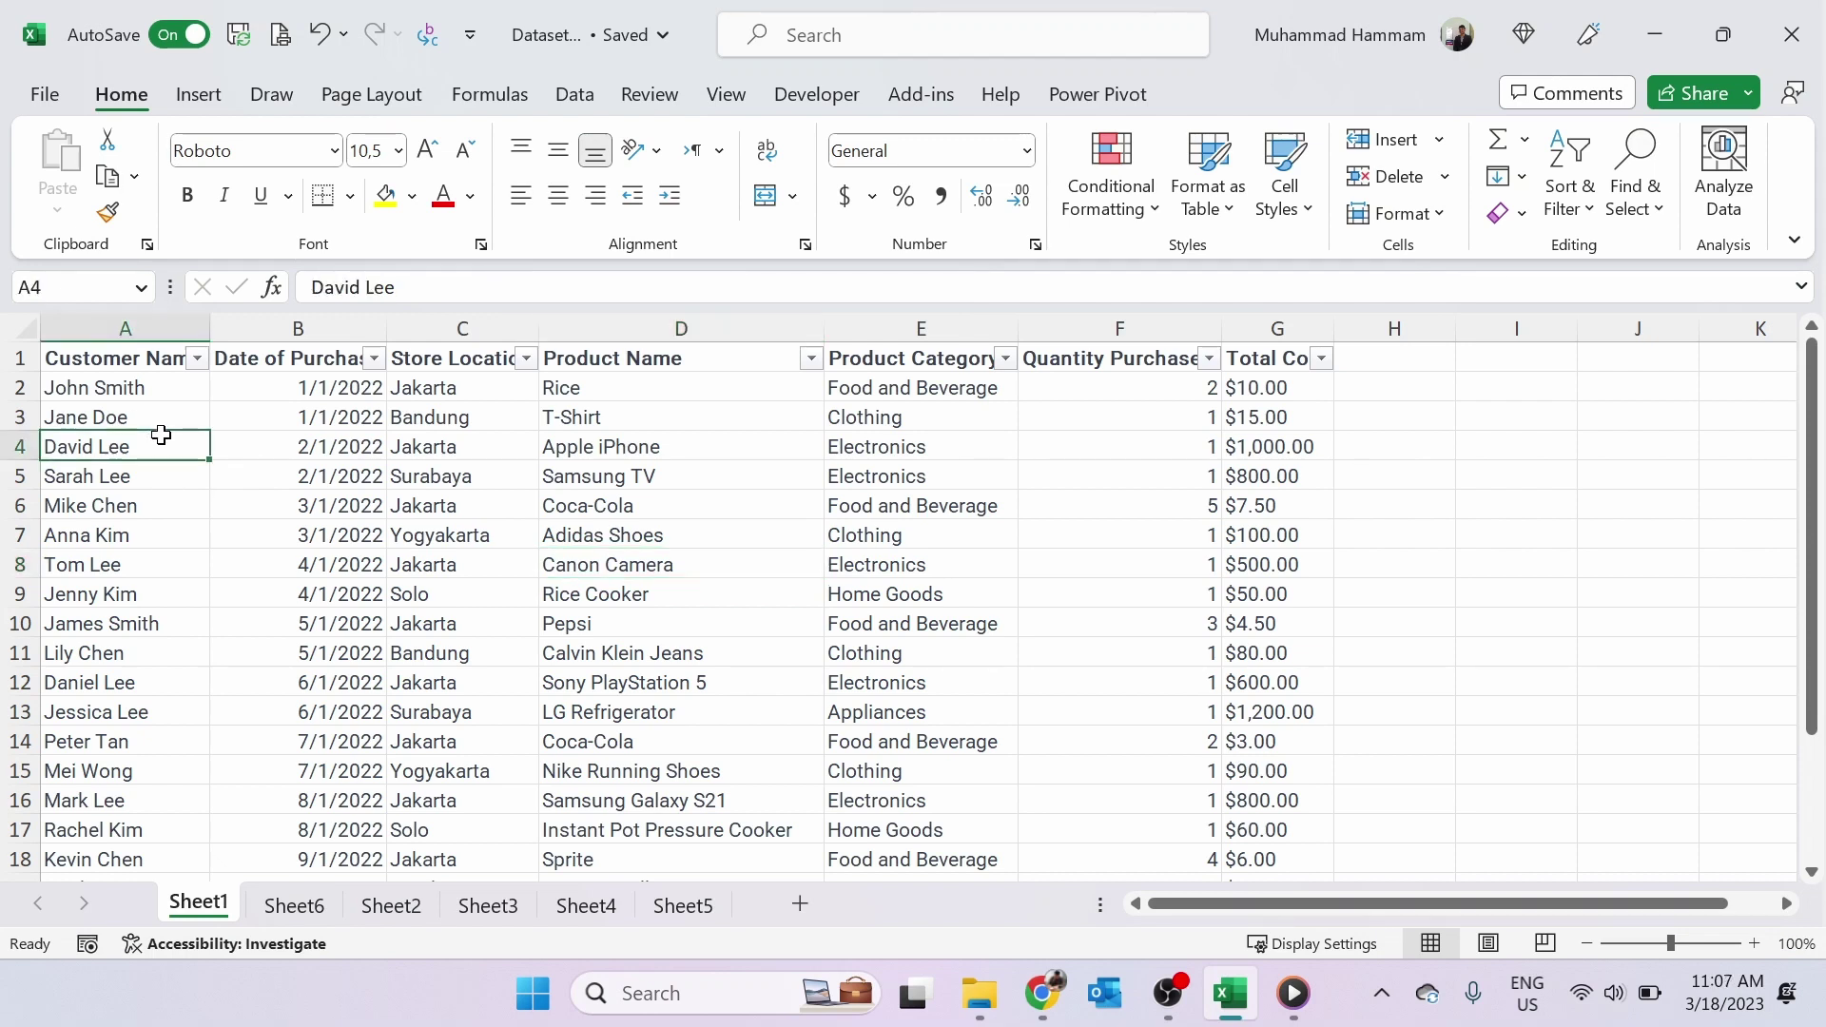
pyautogui.hotkey('ctrl', 'a')
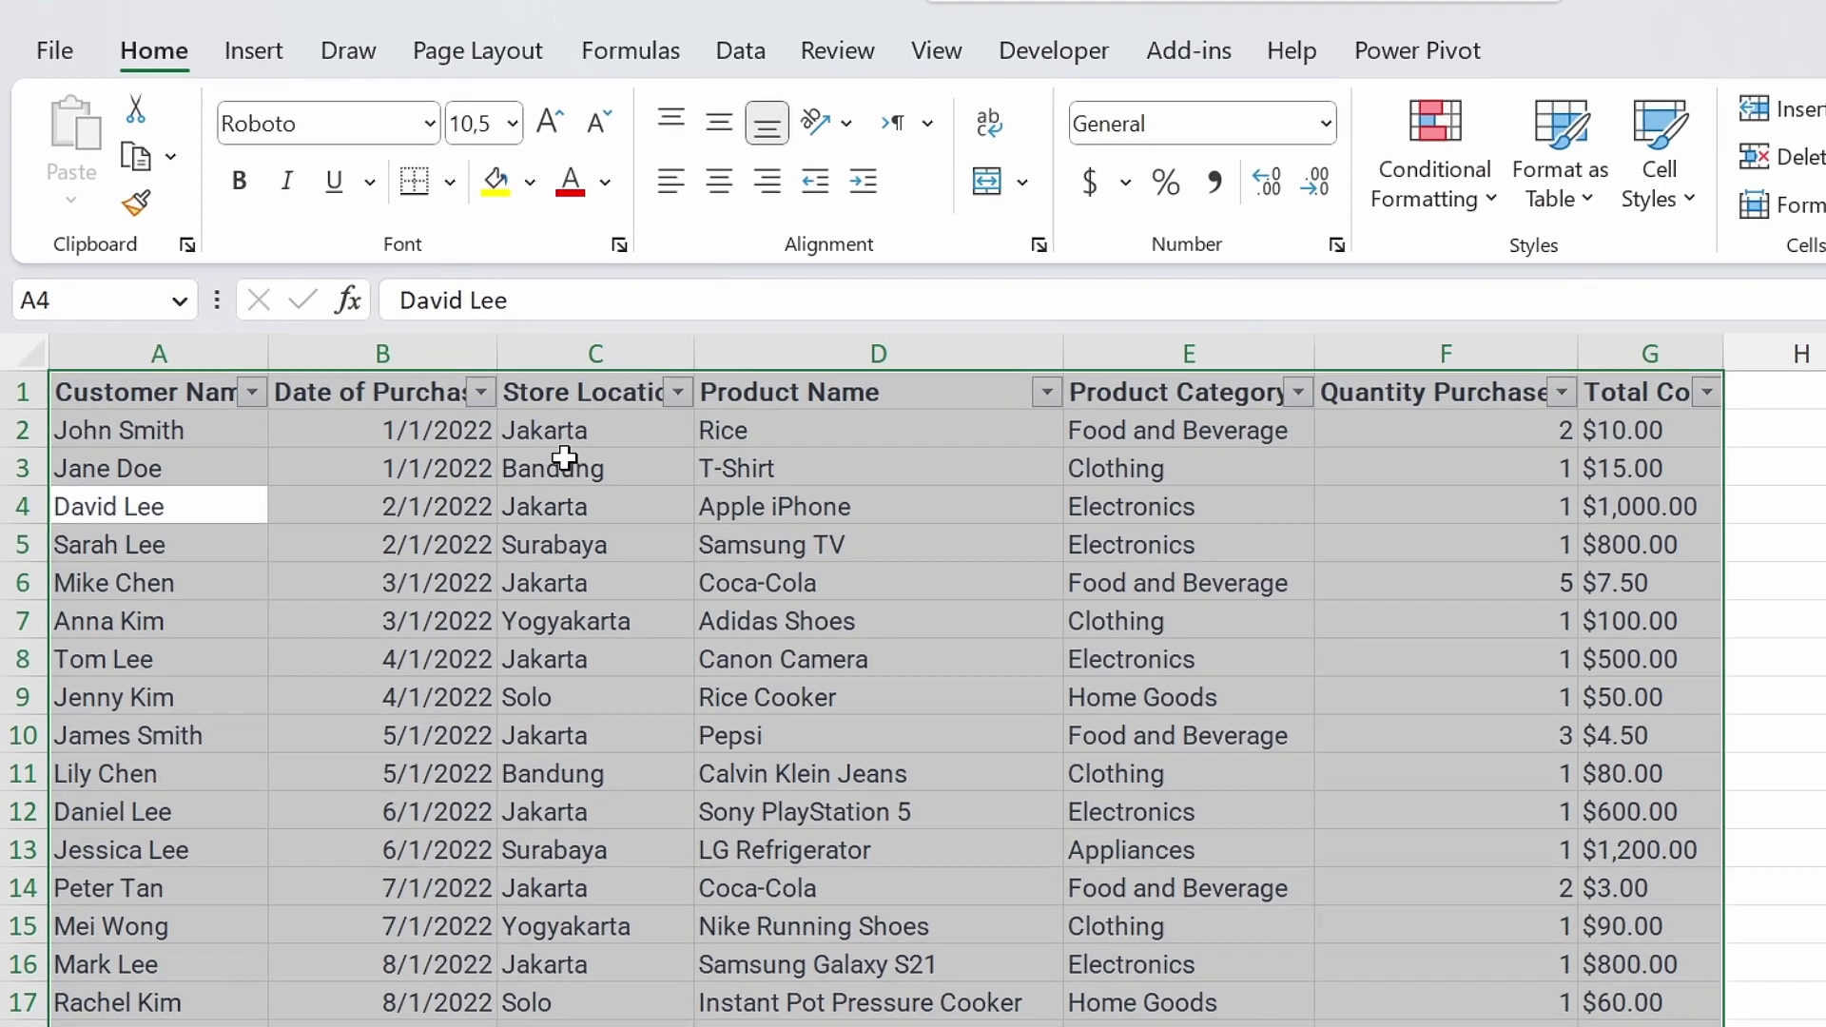
pyautogui.click(273, 53)
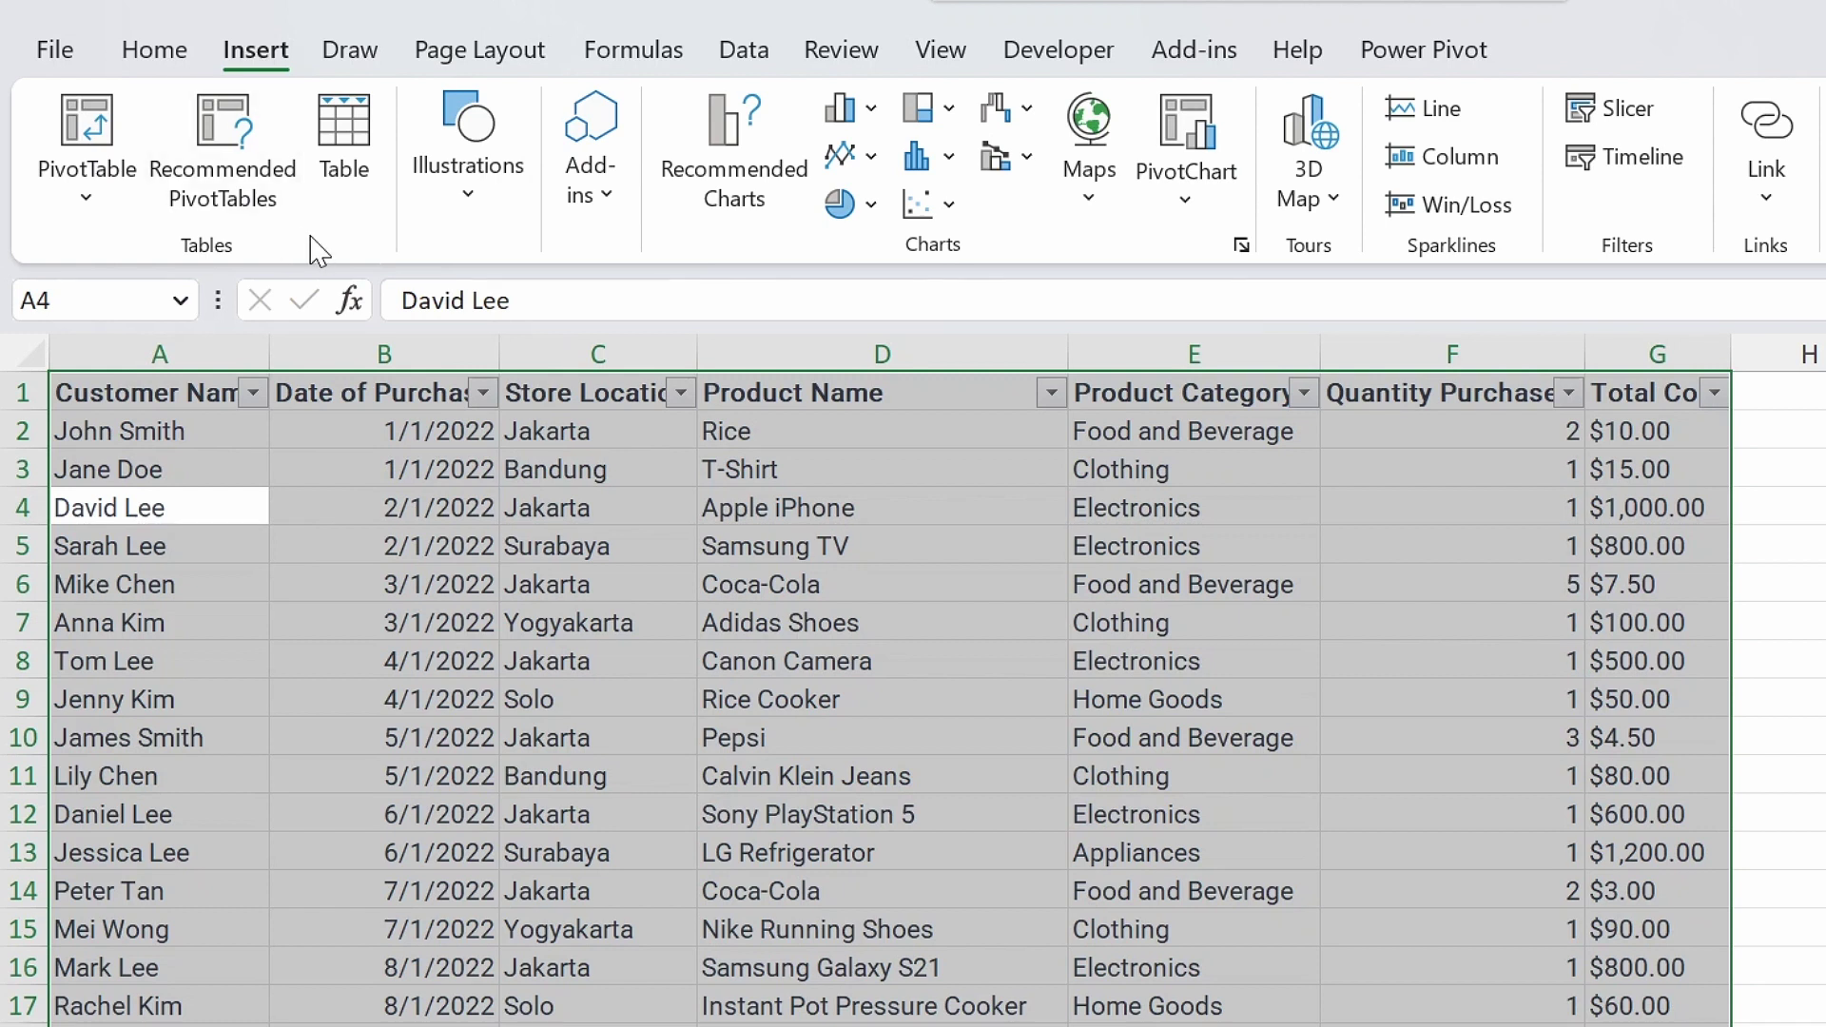
pyautogui.click(103, 125)
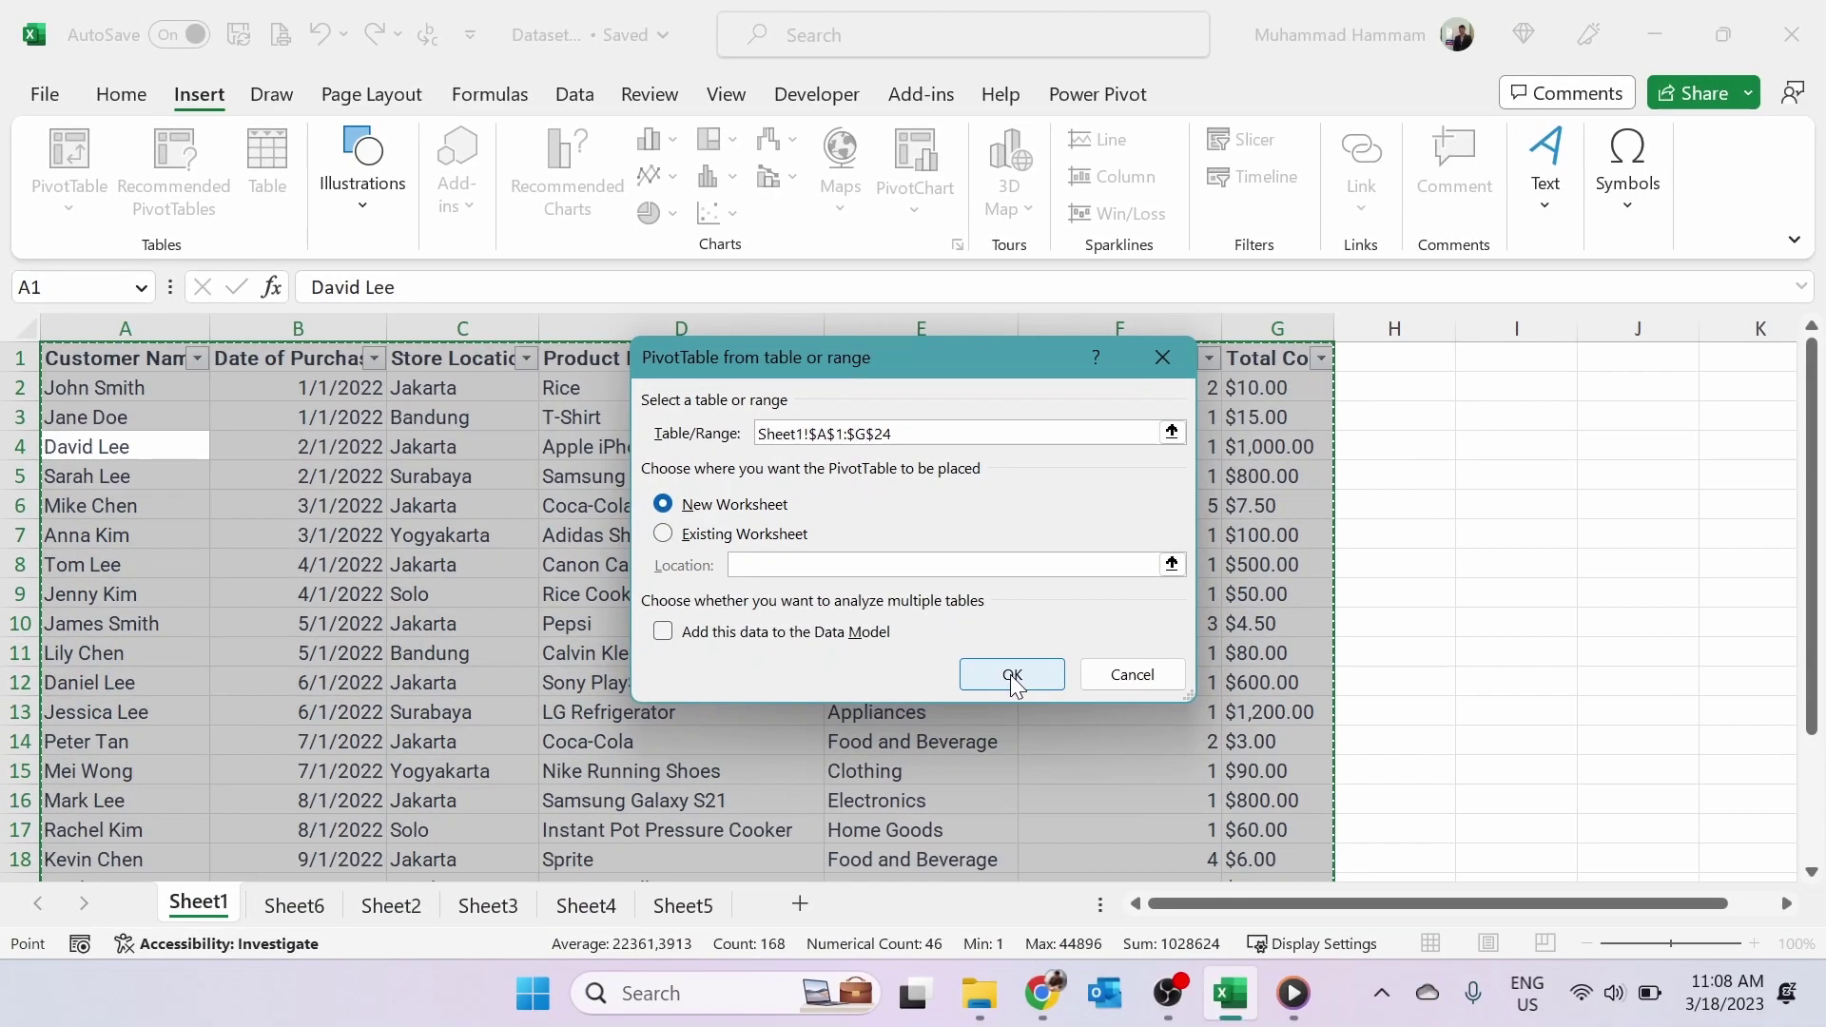
pyautogui.click(1314, 807)
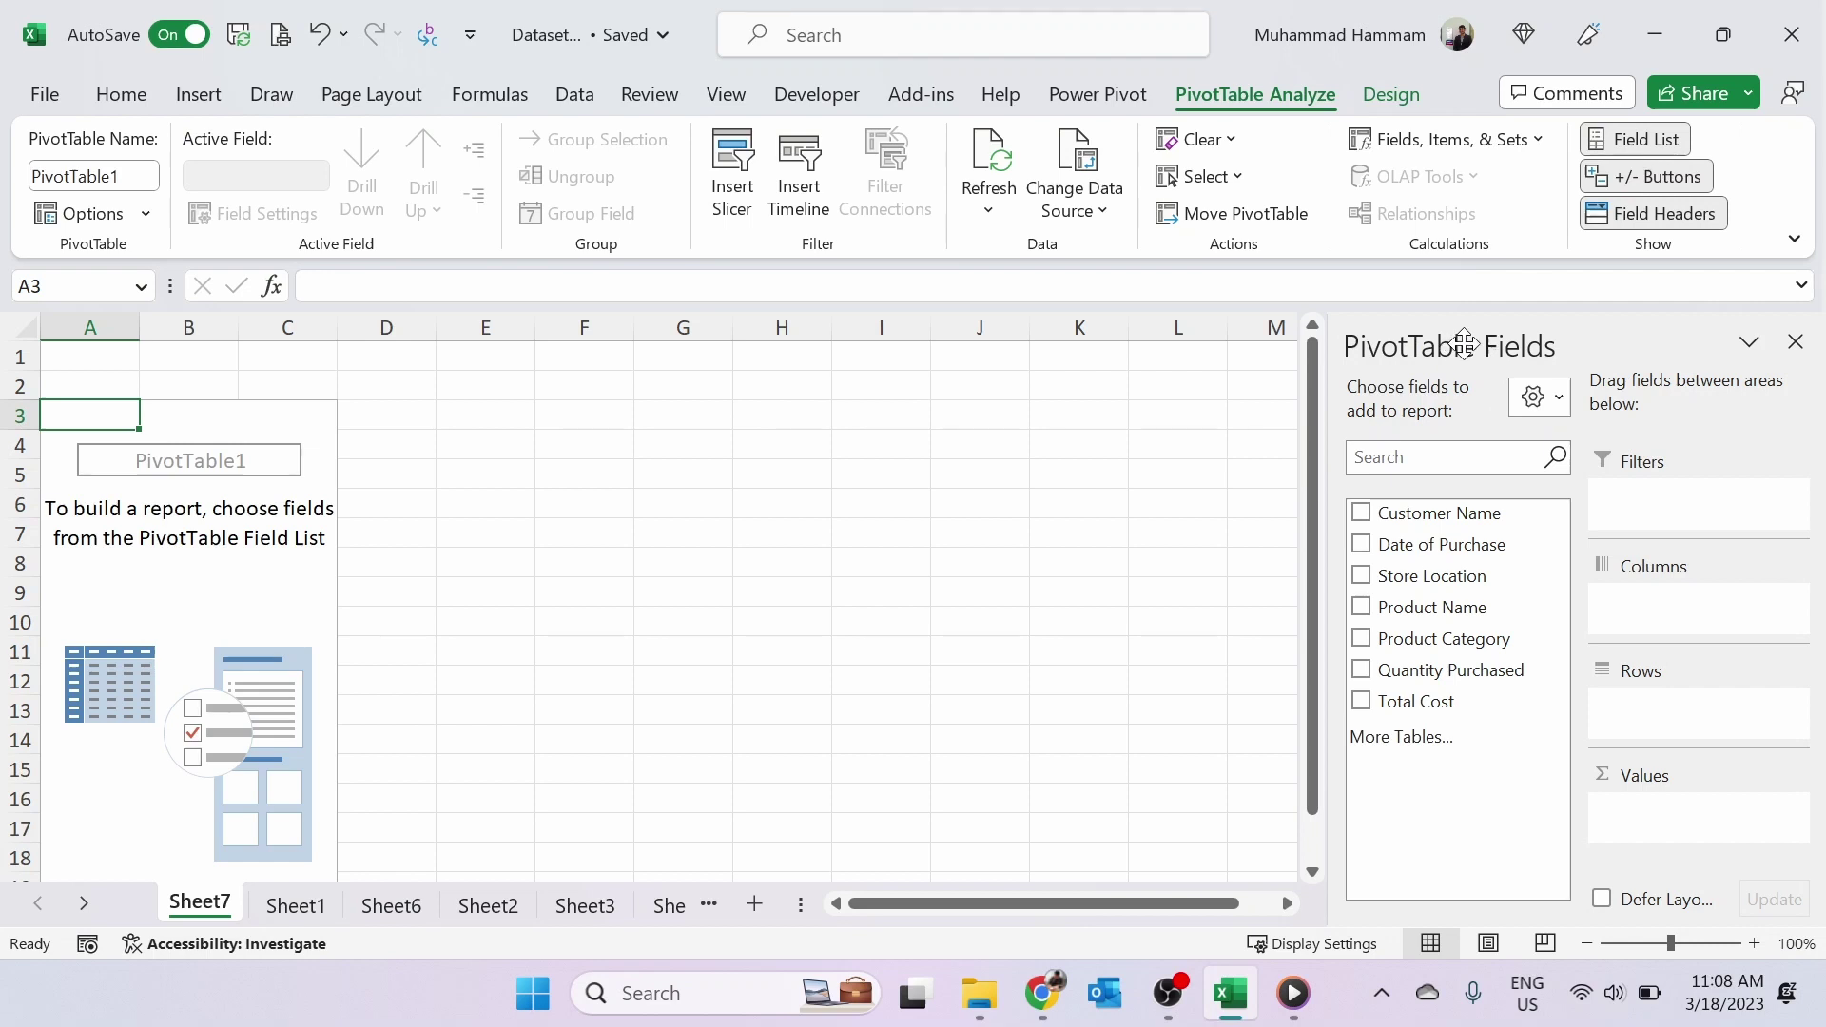
# - Hide and redisplay the PivotTable field list, and compare its fields with the source columns in Sheet1
pyautogui.click(1796, 343)
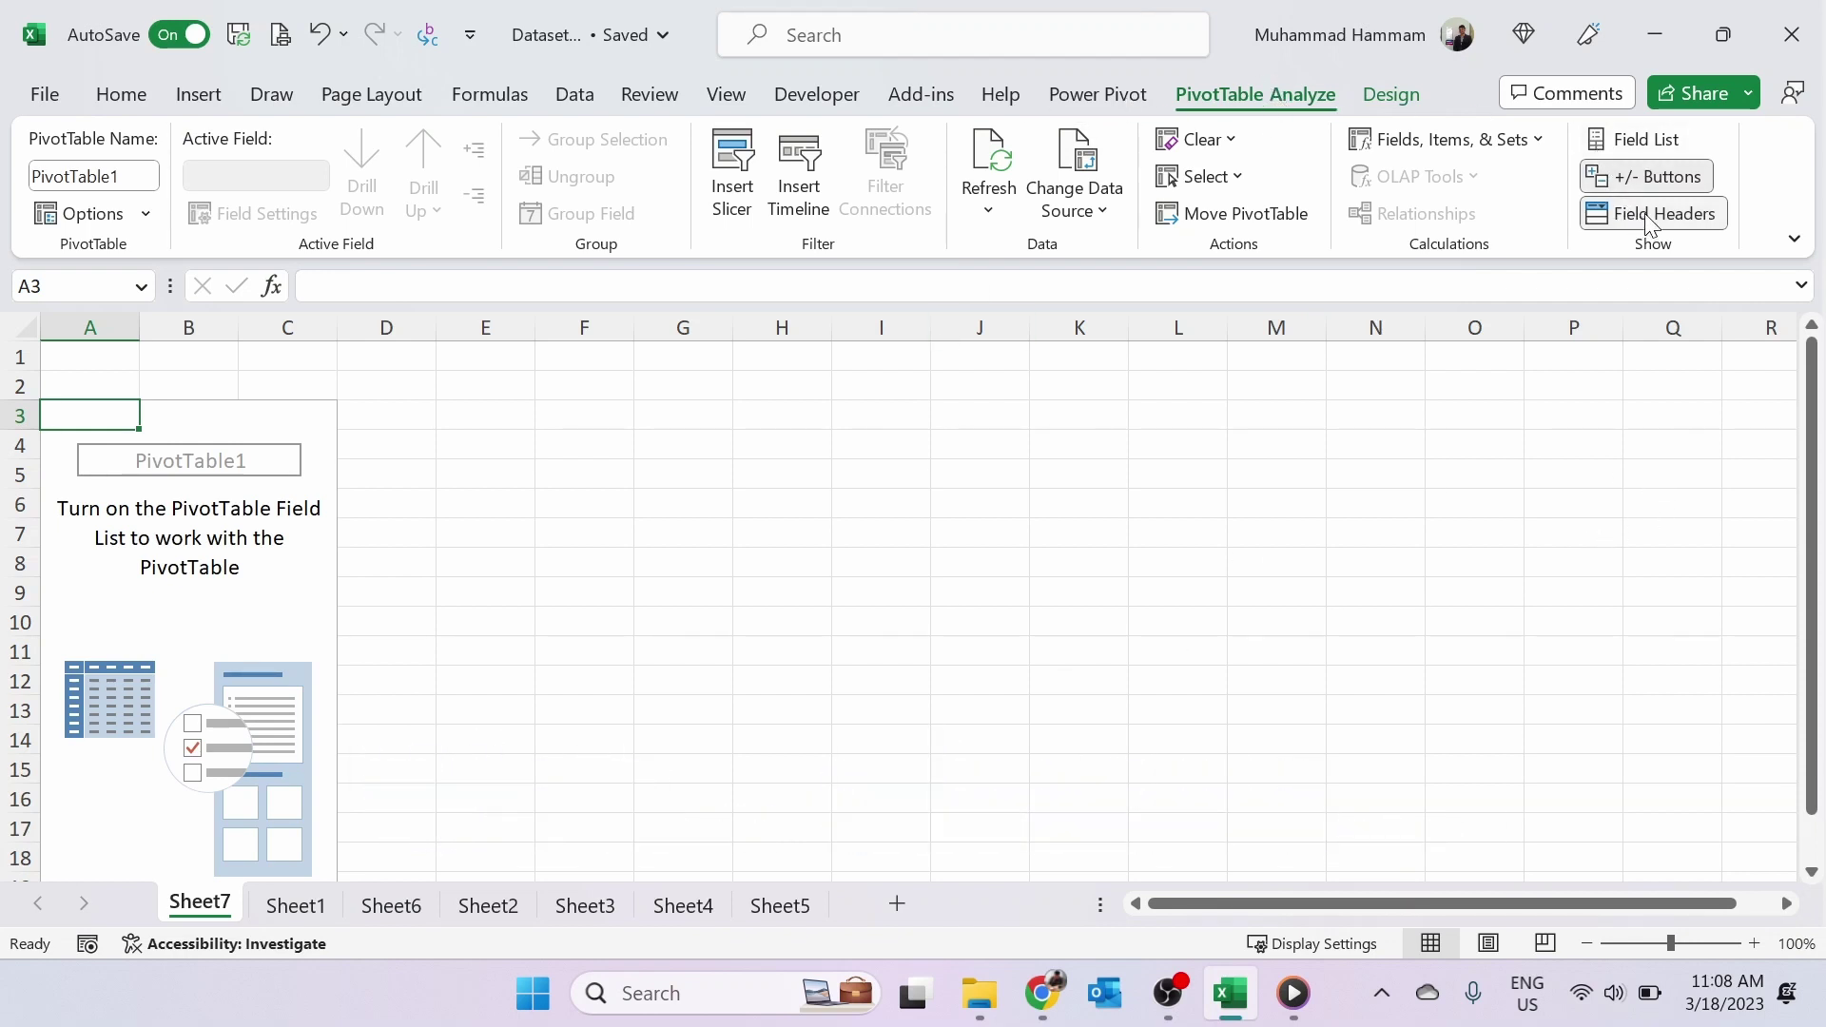
pyautogui.click(1643, 141)
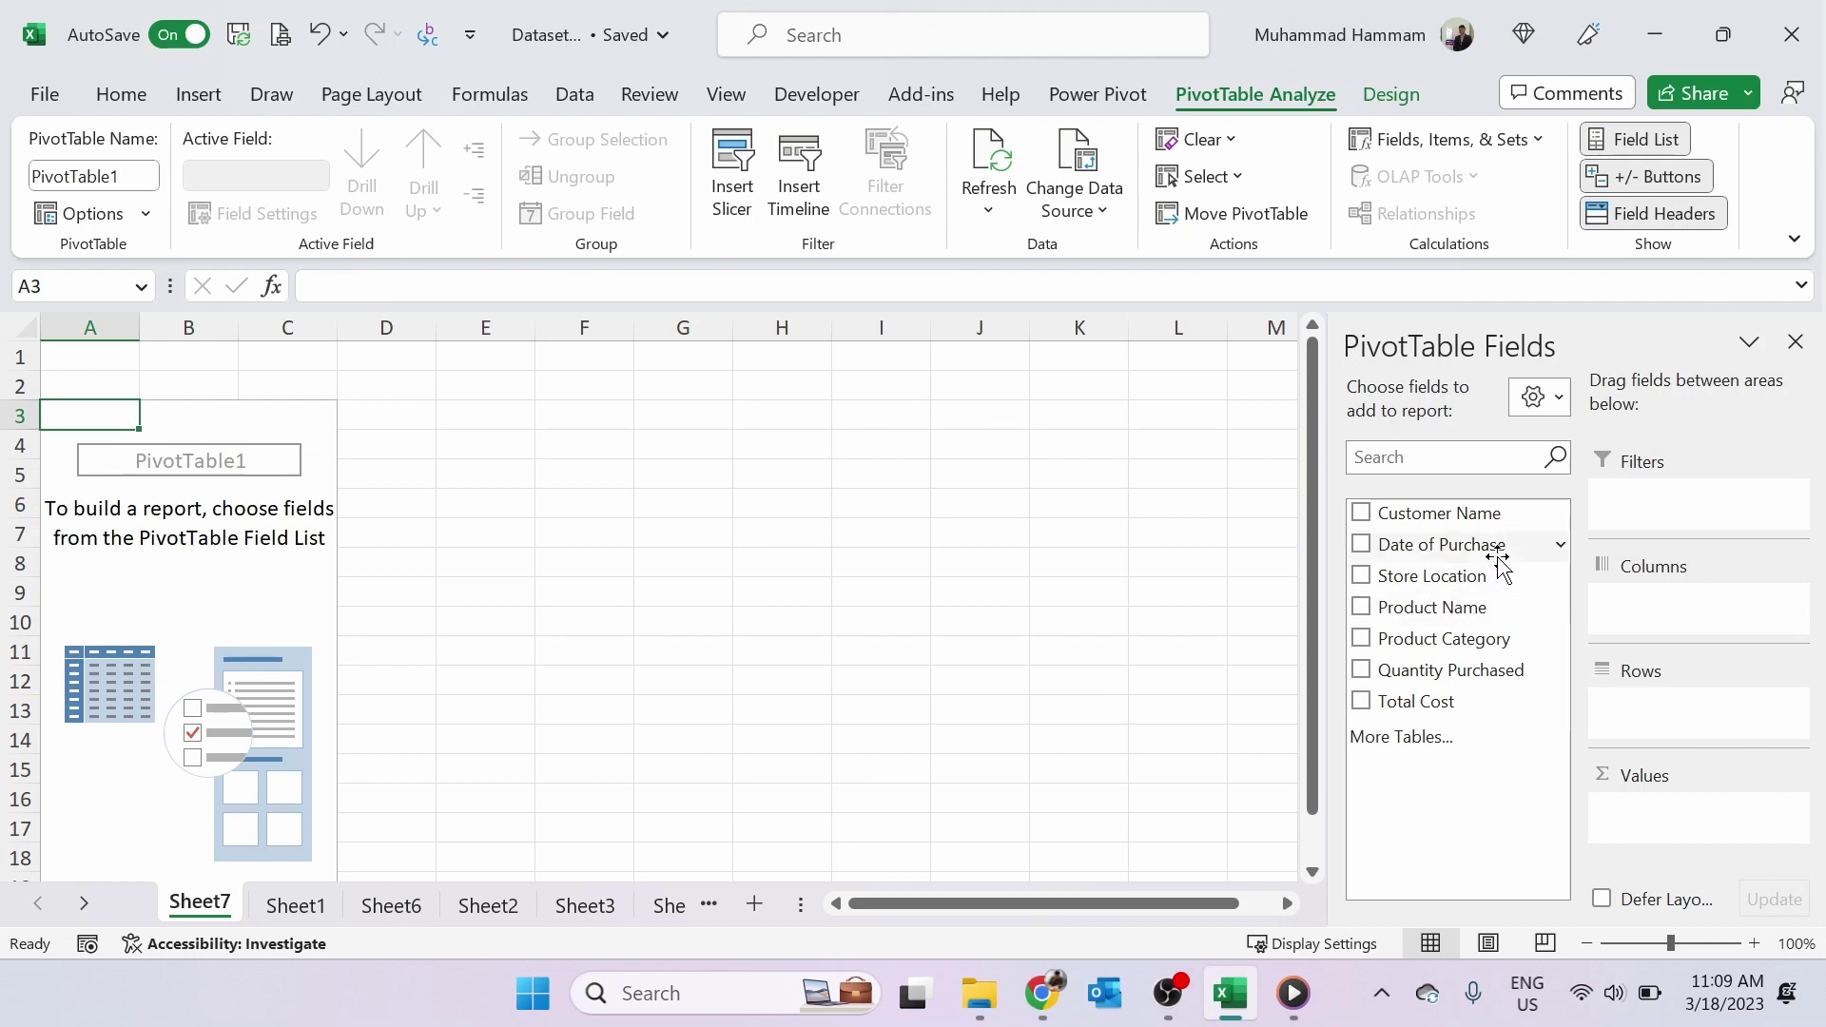
pyautogui.click(272, 904)
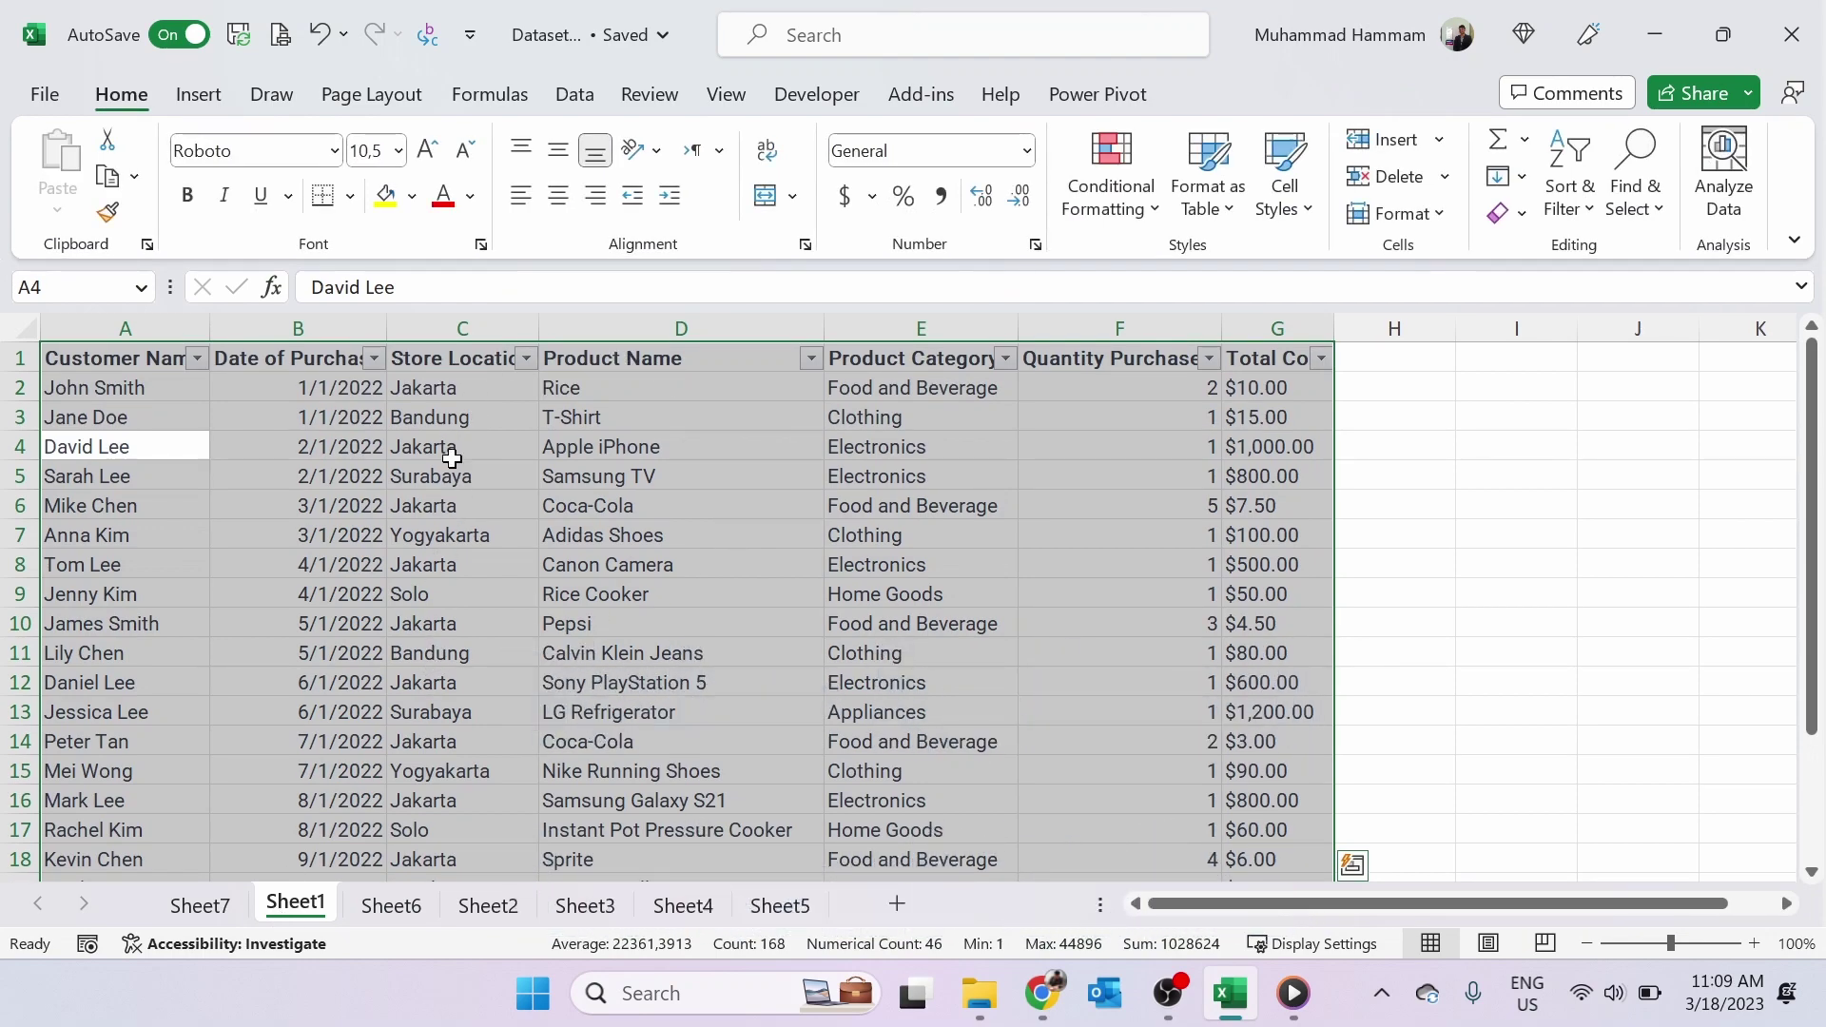
pyautogui.click(200, 906)
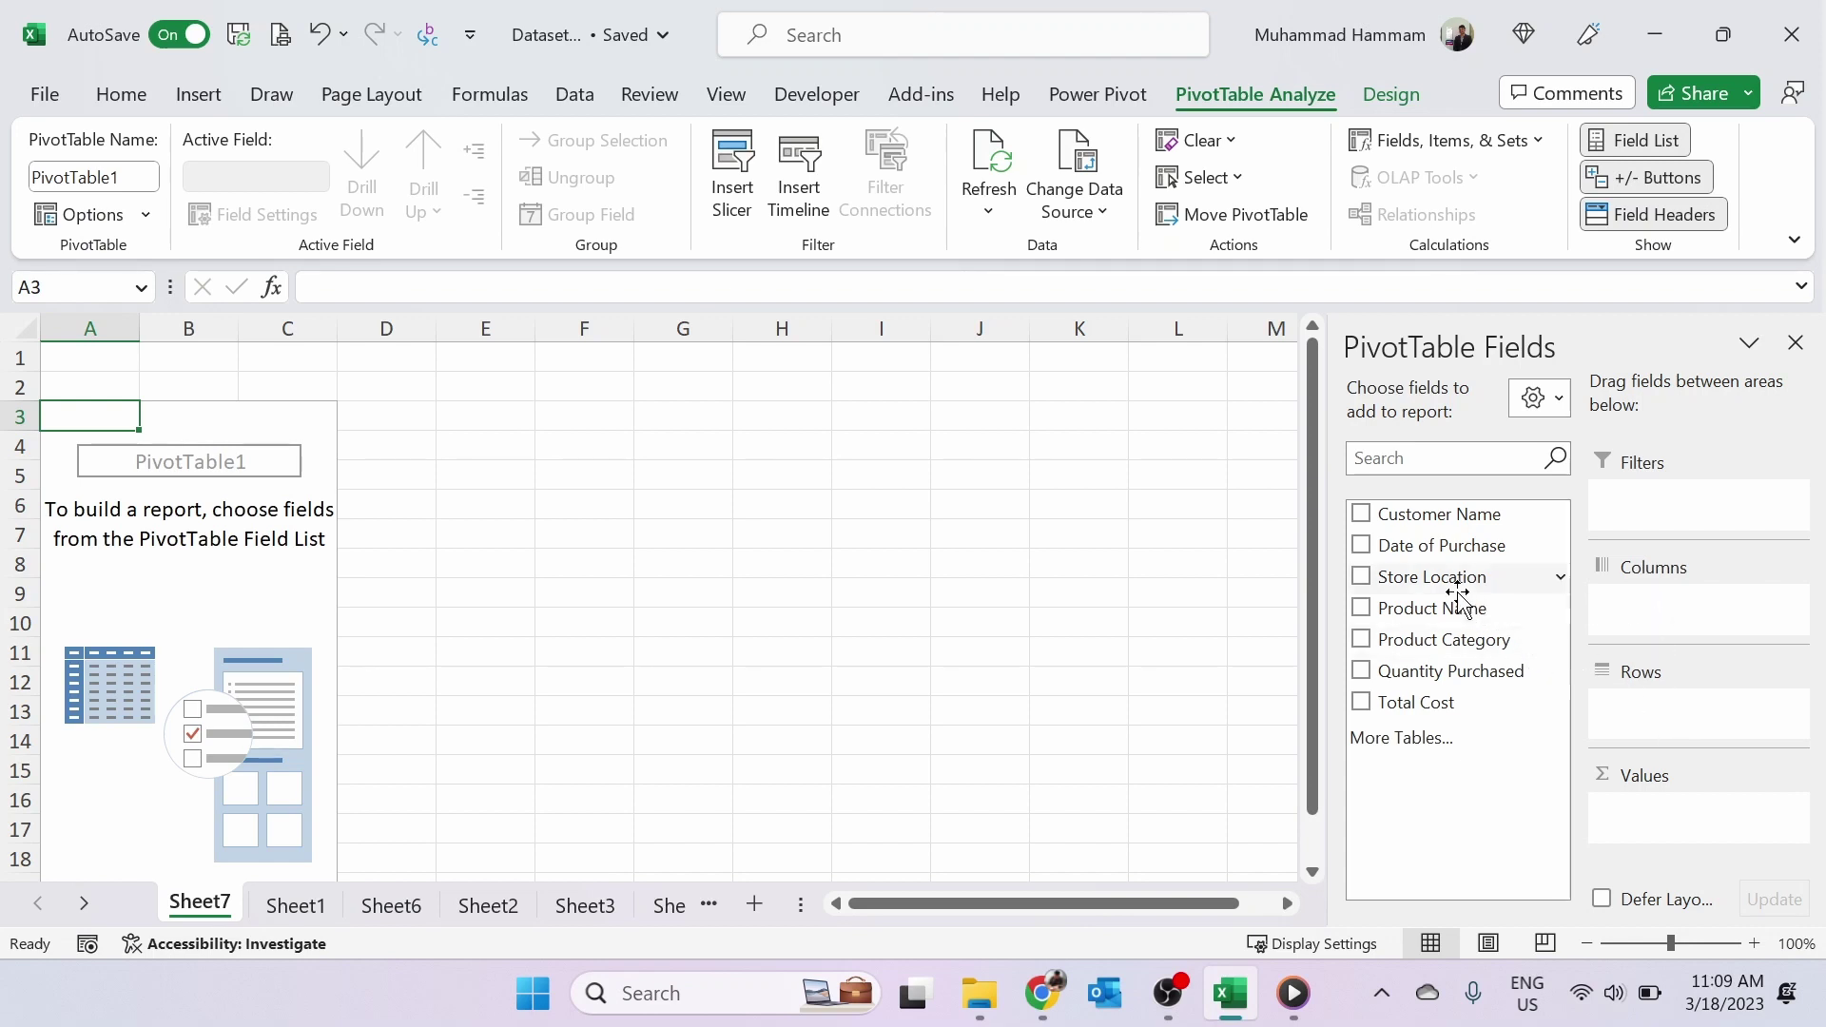
# - Place Store Location in the PivotTable's Rows area and Total Cost in its Values area
pyautogui.moveTo(1413, 587); pyautogui.dragTo(1652, 725)
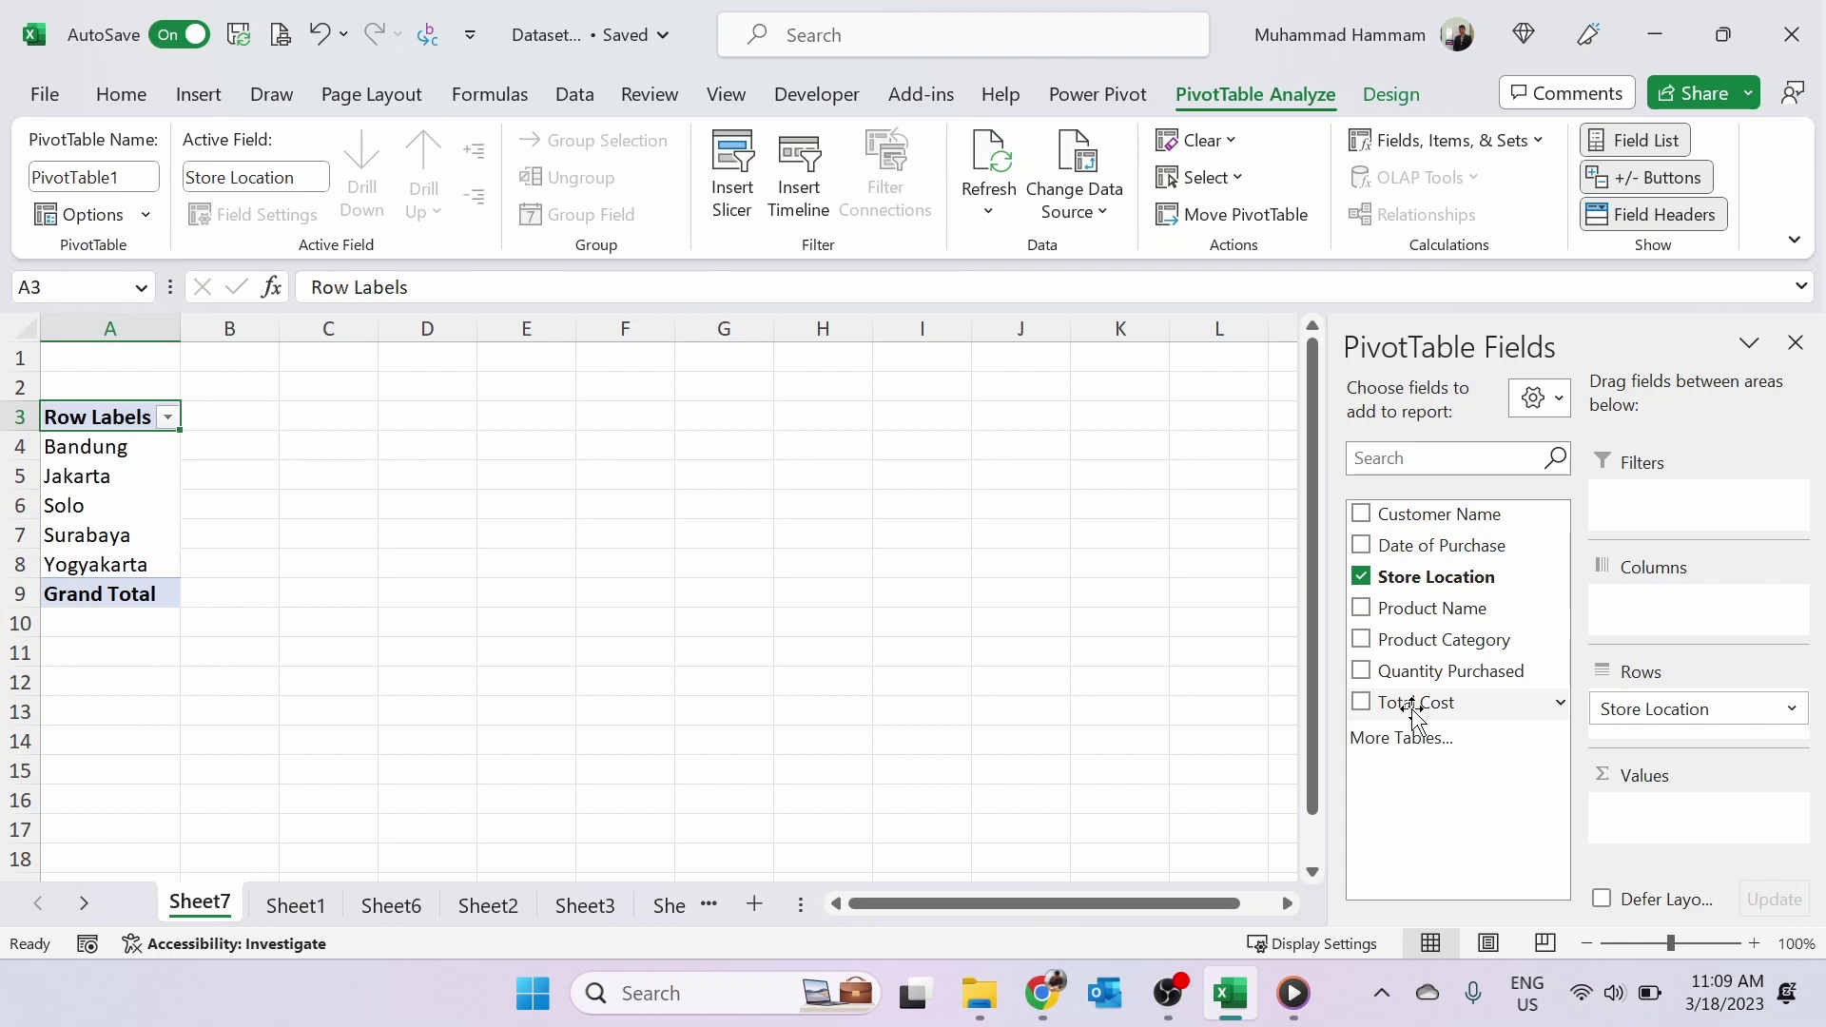
pyautogui.moveTo(1402, 705); pyautogui.dragTo(1679, 829)
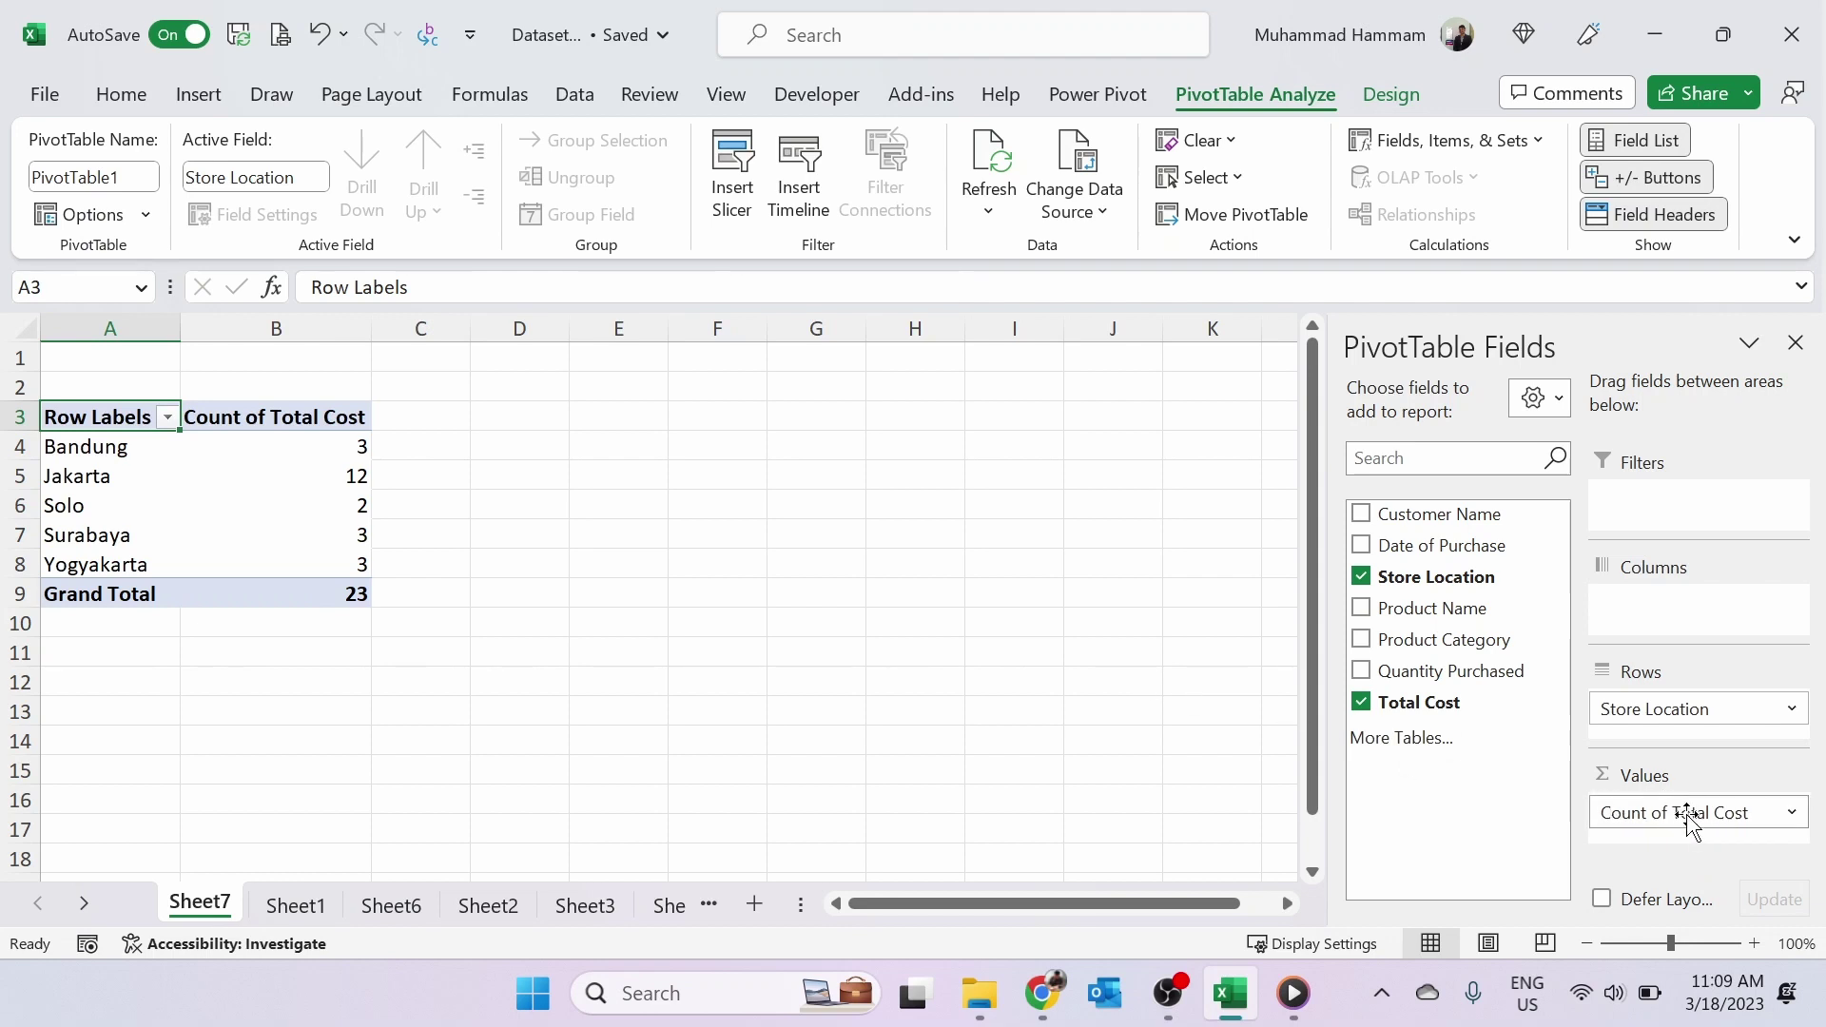
pyautogui.click(1795, 814)
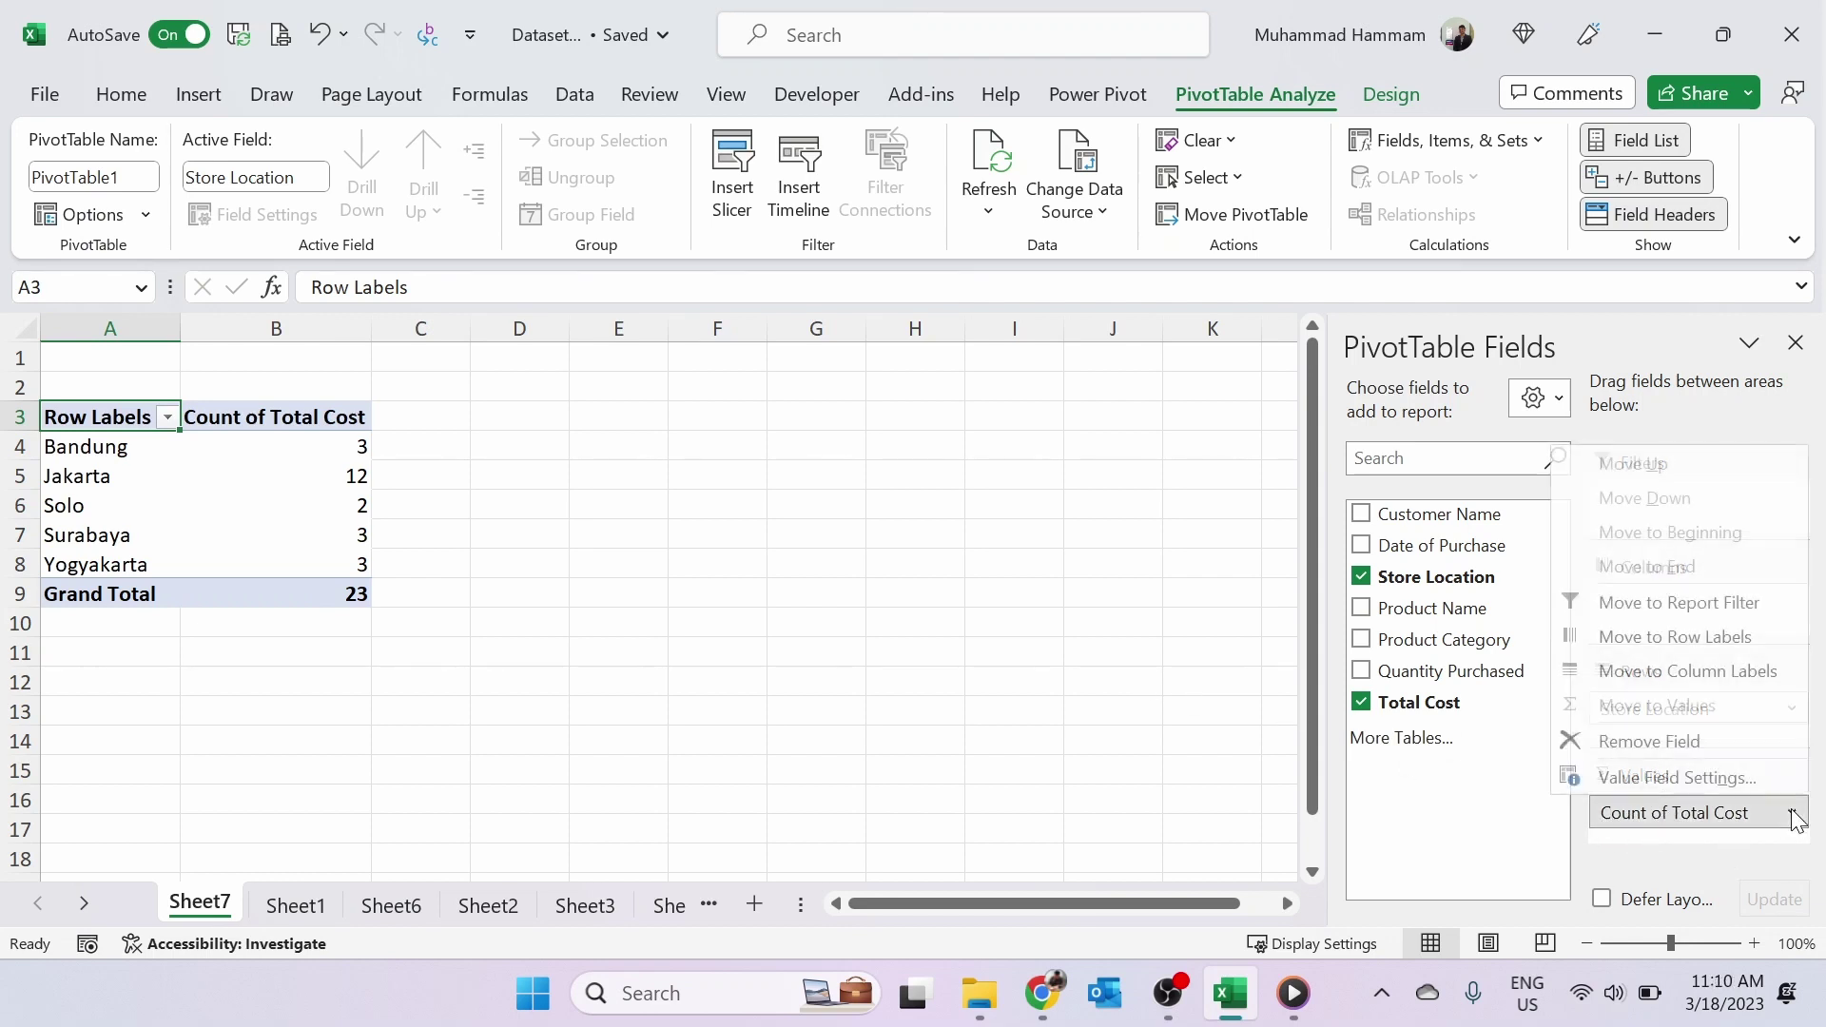
pyautogui.click(1699, 778)
pyautogui.click(758, 497)
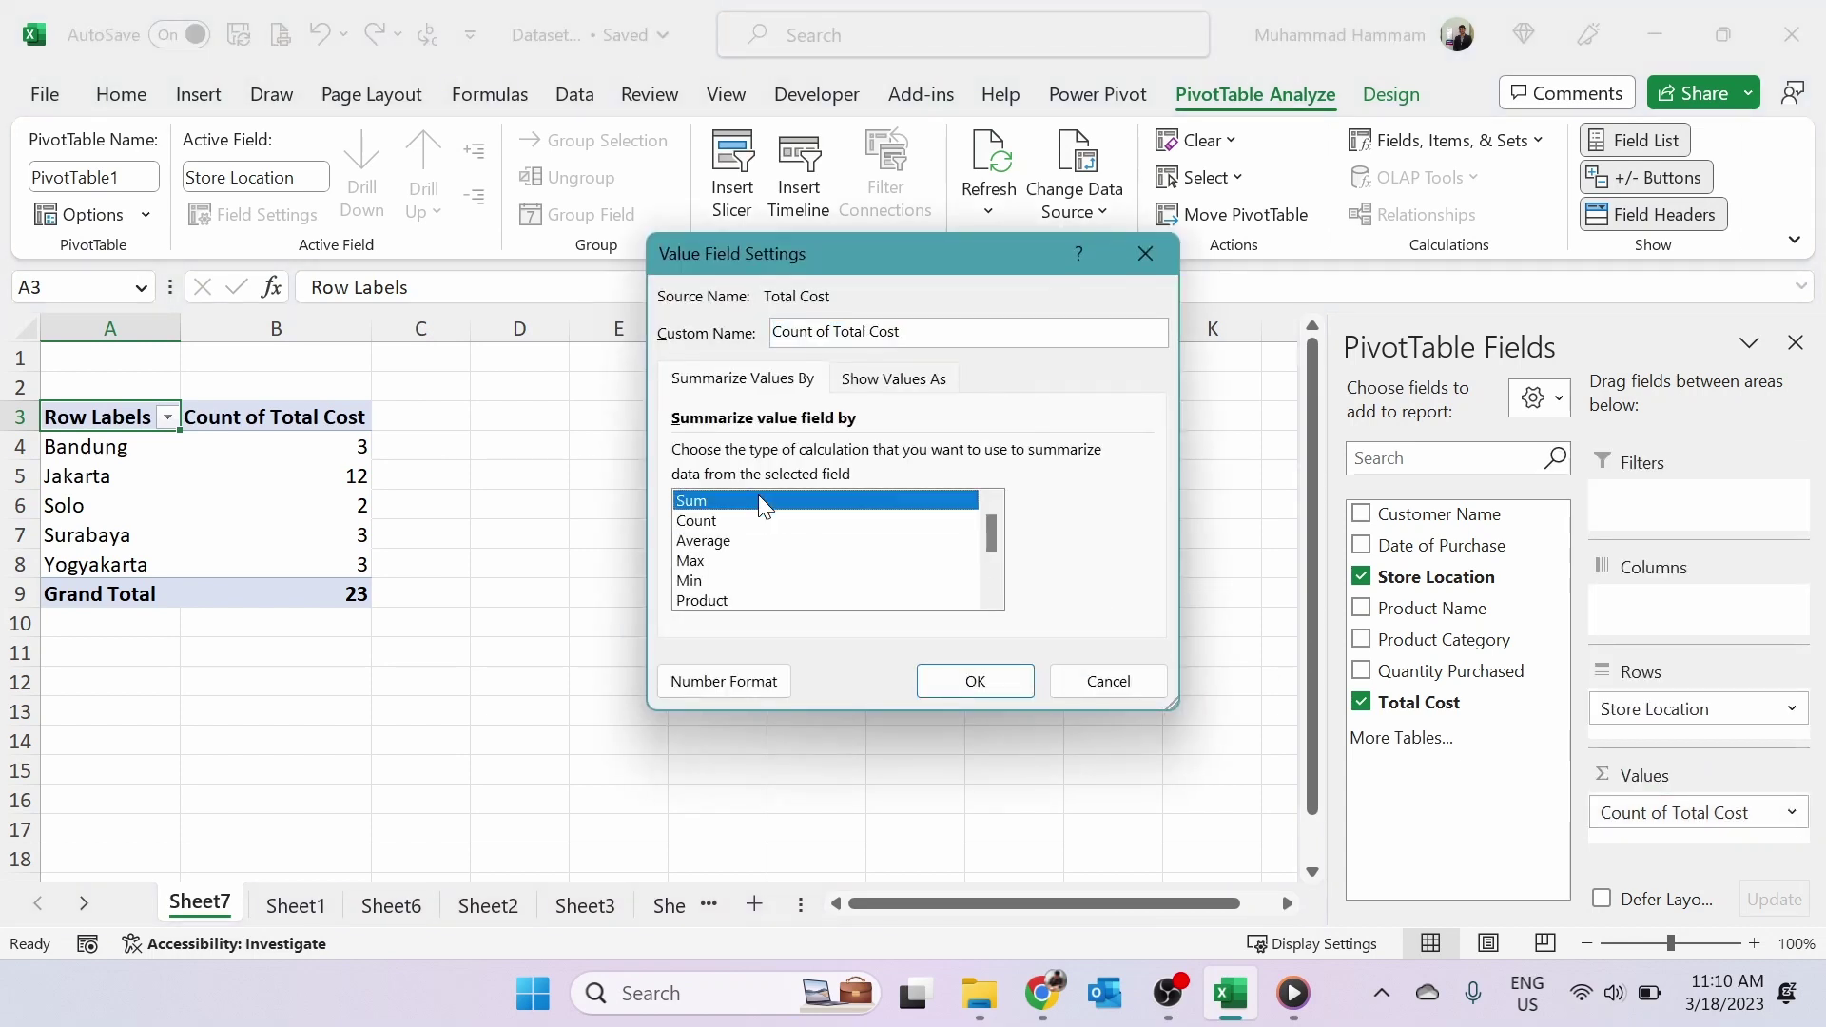
pyautogui.click(1109, 681)
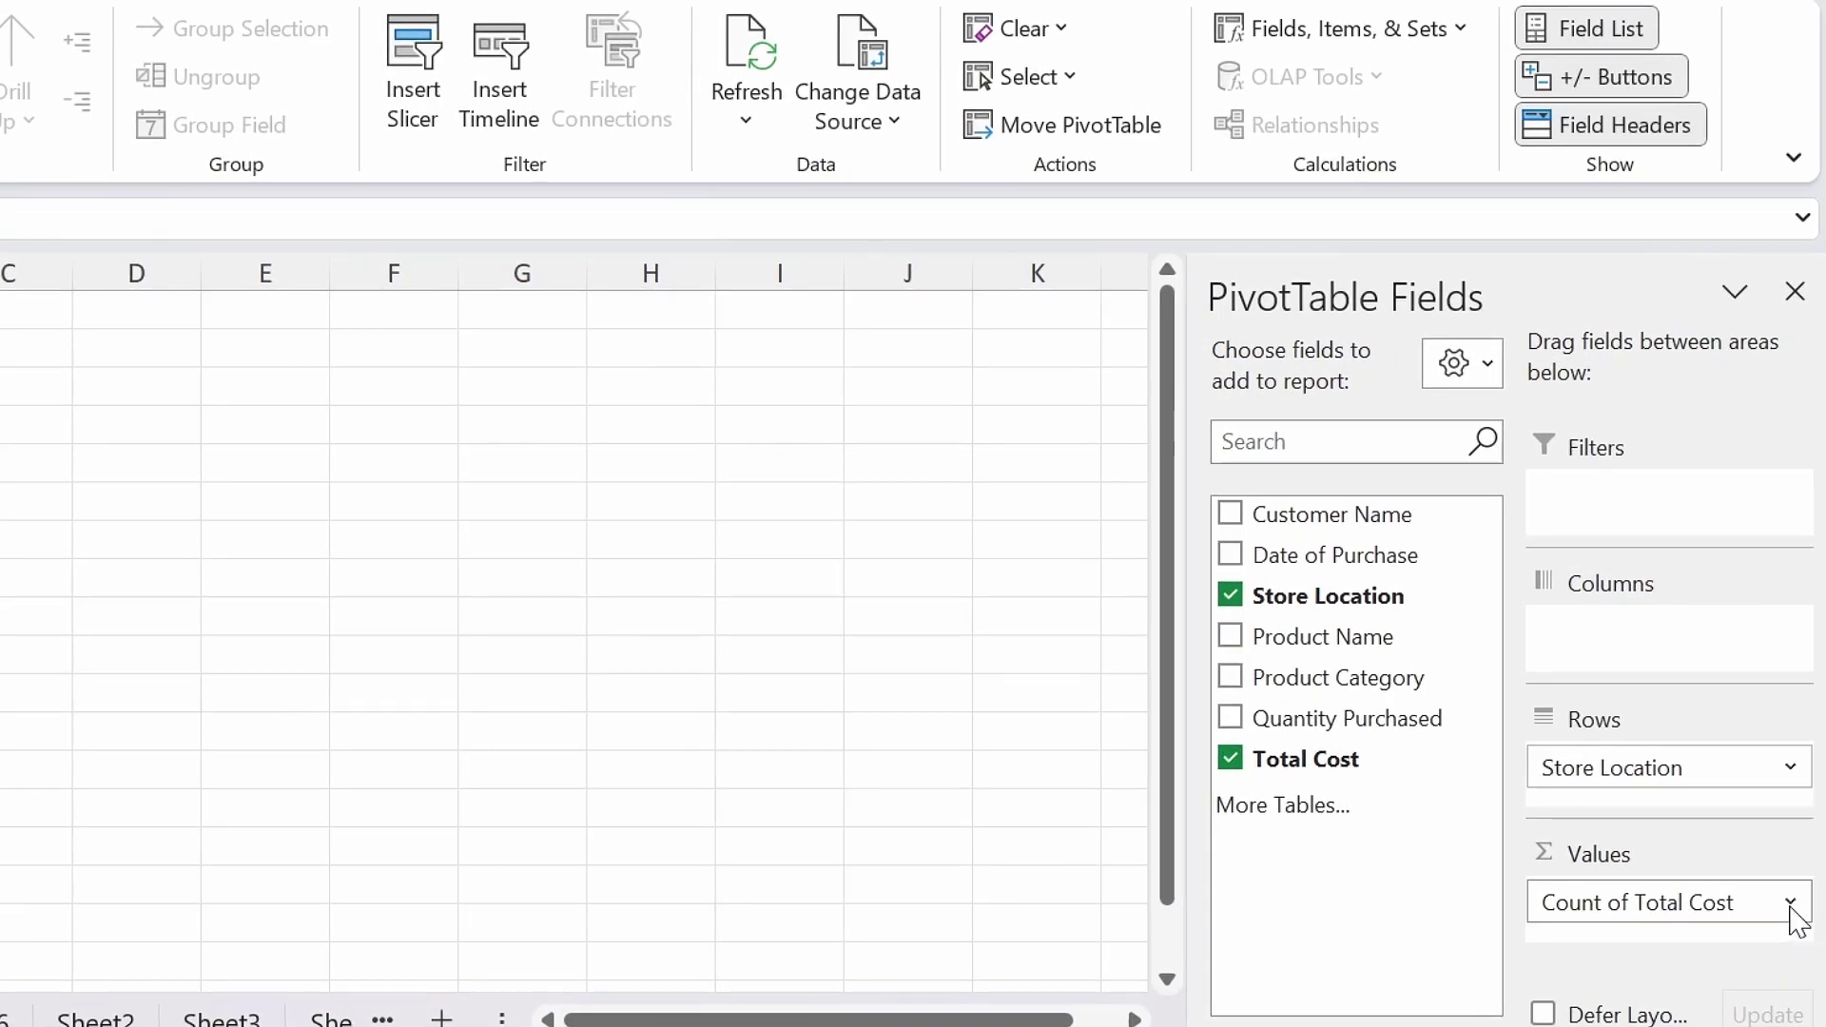
# - Change the Total Cost value field in the PivotTable to be summarized by Sum
pyautogui.click(1791, 906)
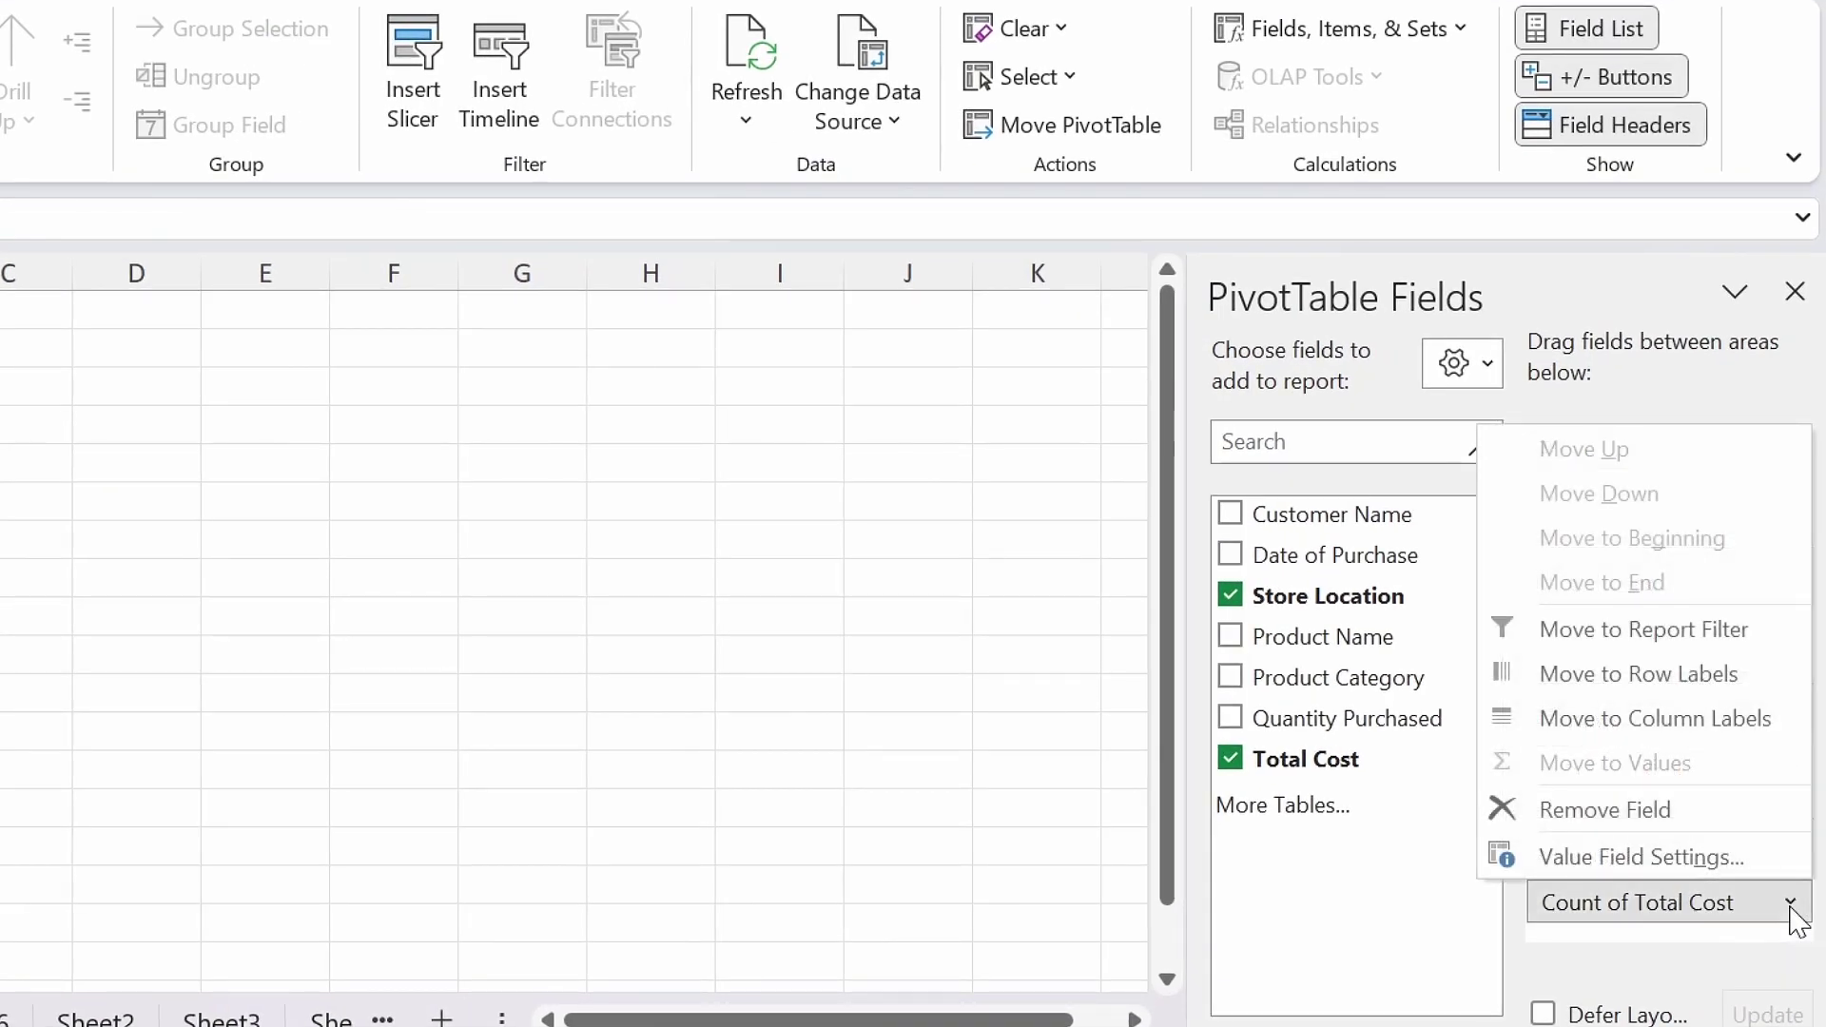
pyautogui.click(1693, 859)
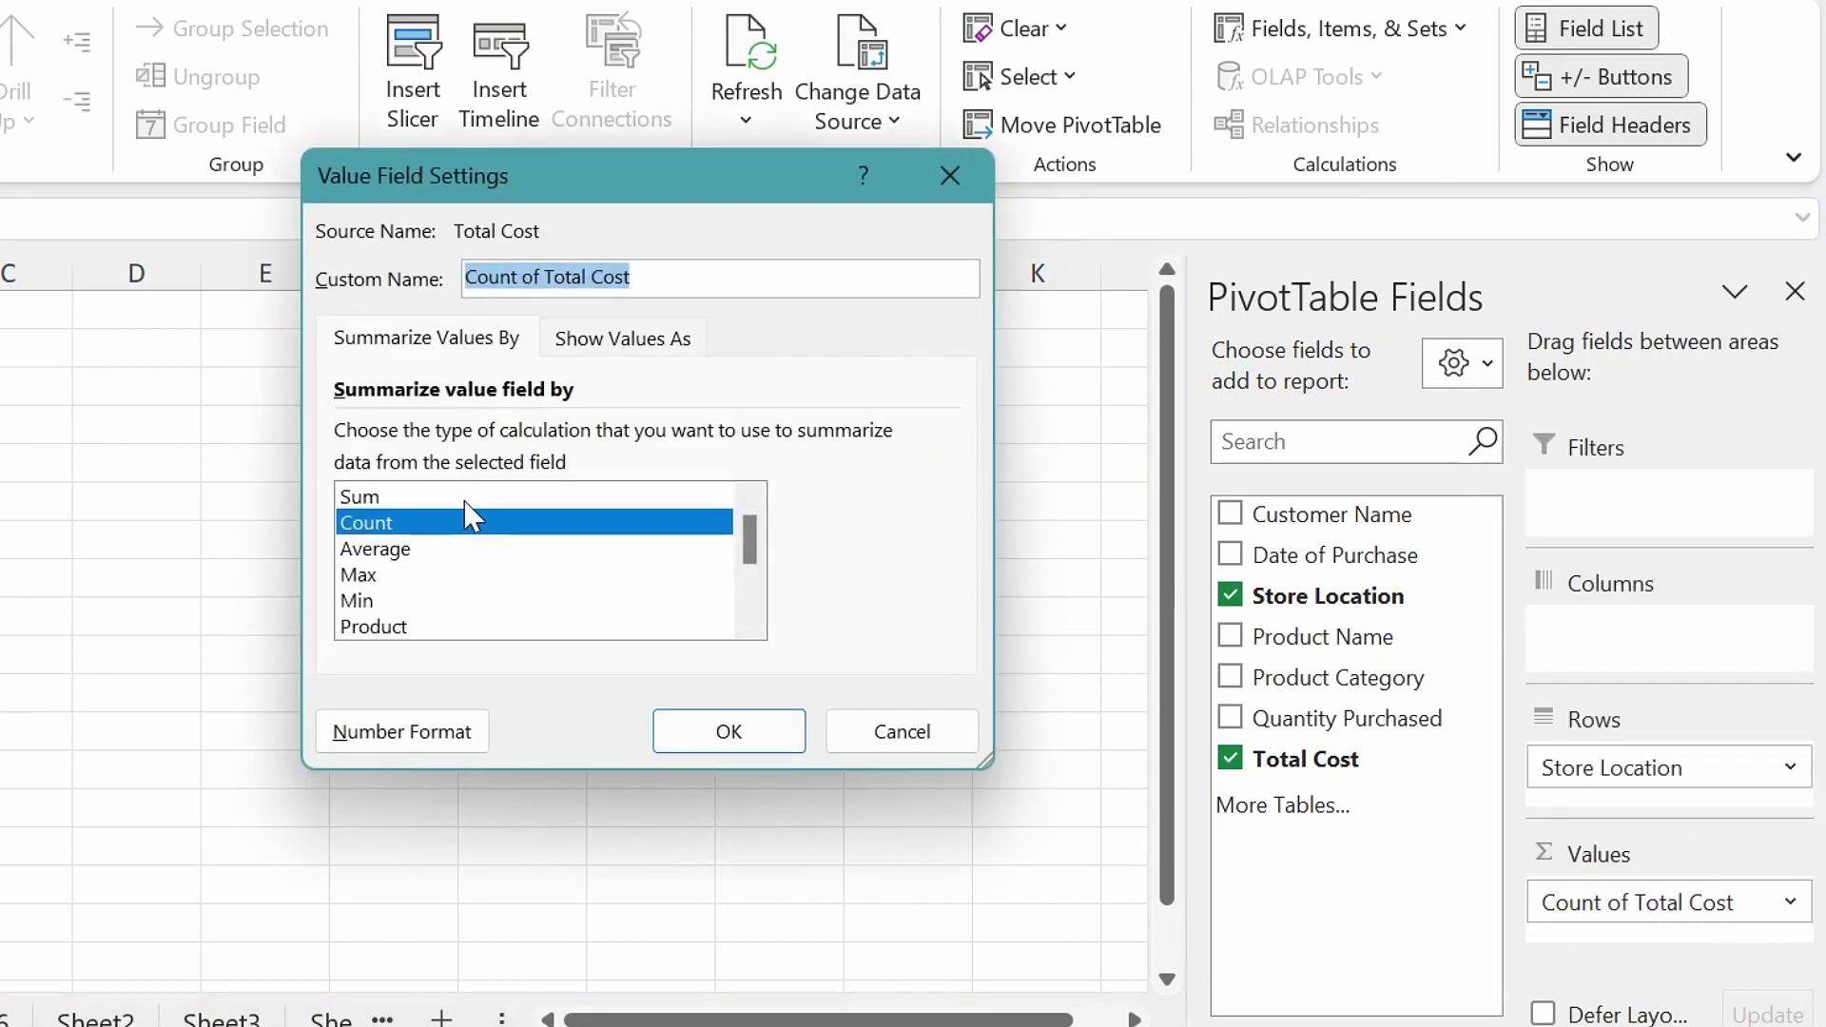
pyautogui.click(469, 497)
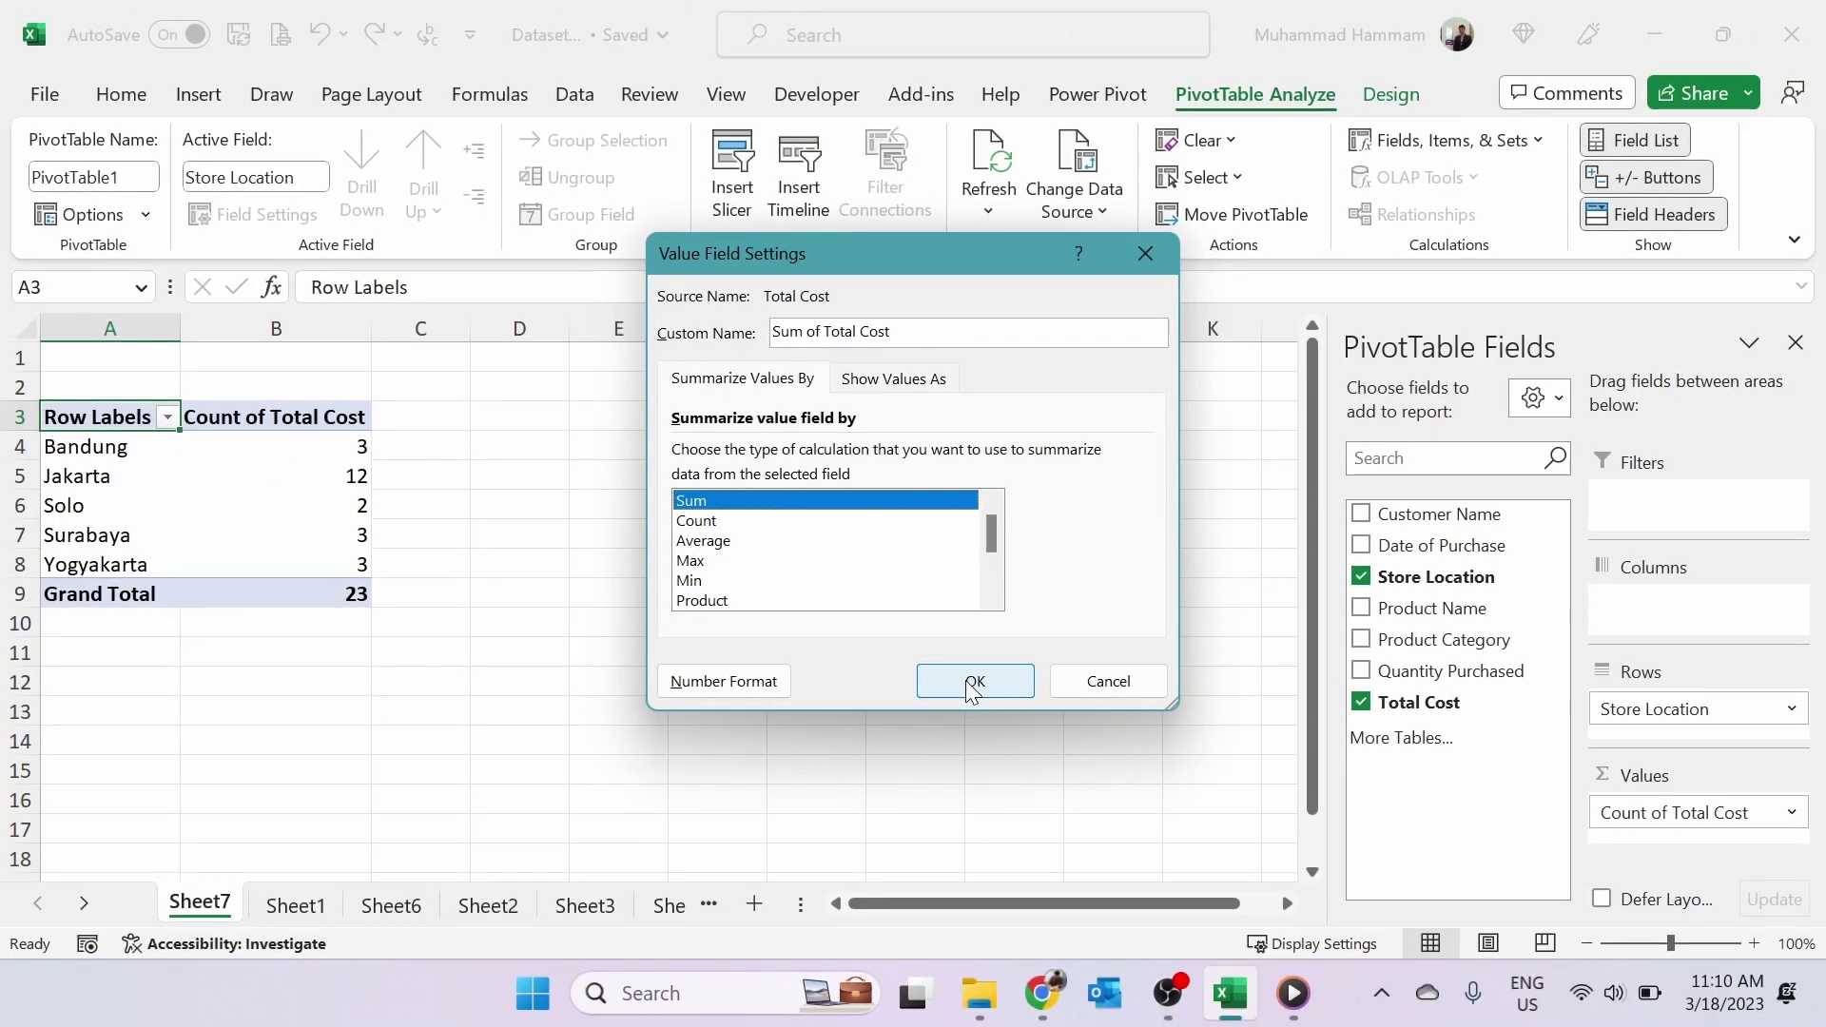
pyautogui.click(972, 687)
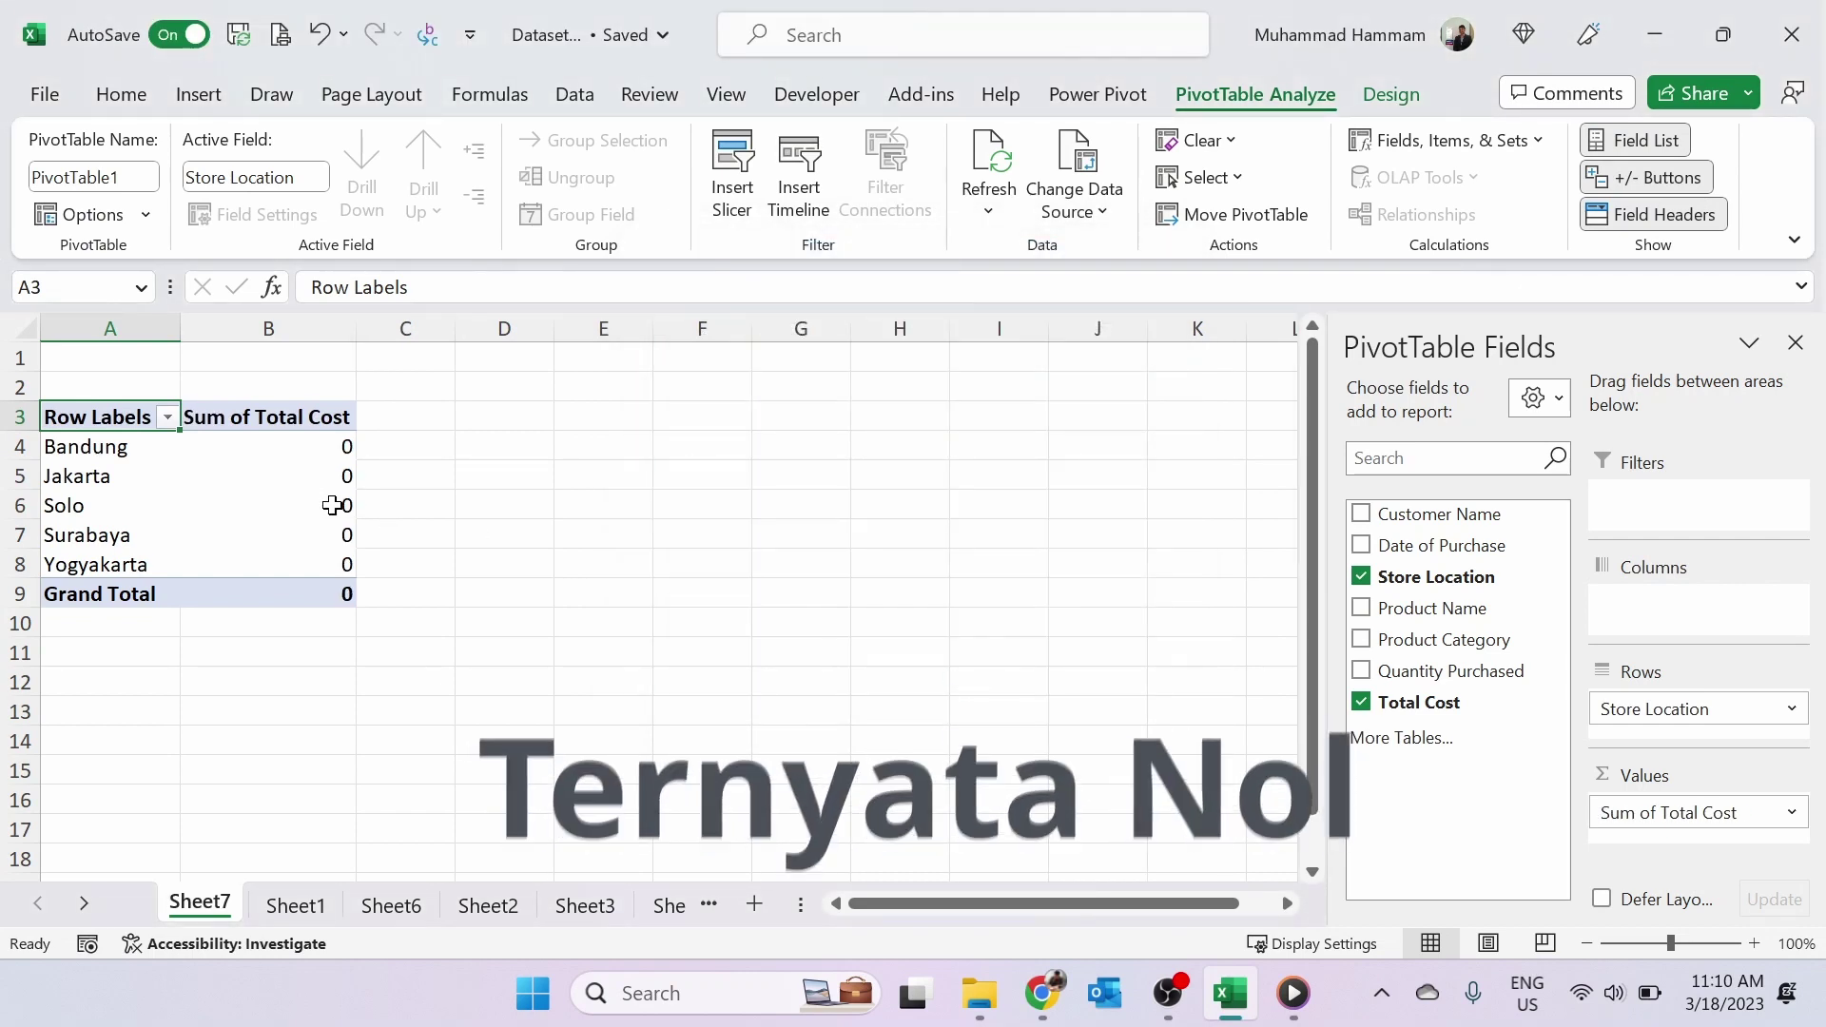
pyautogui.moveTo(331, 505)
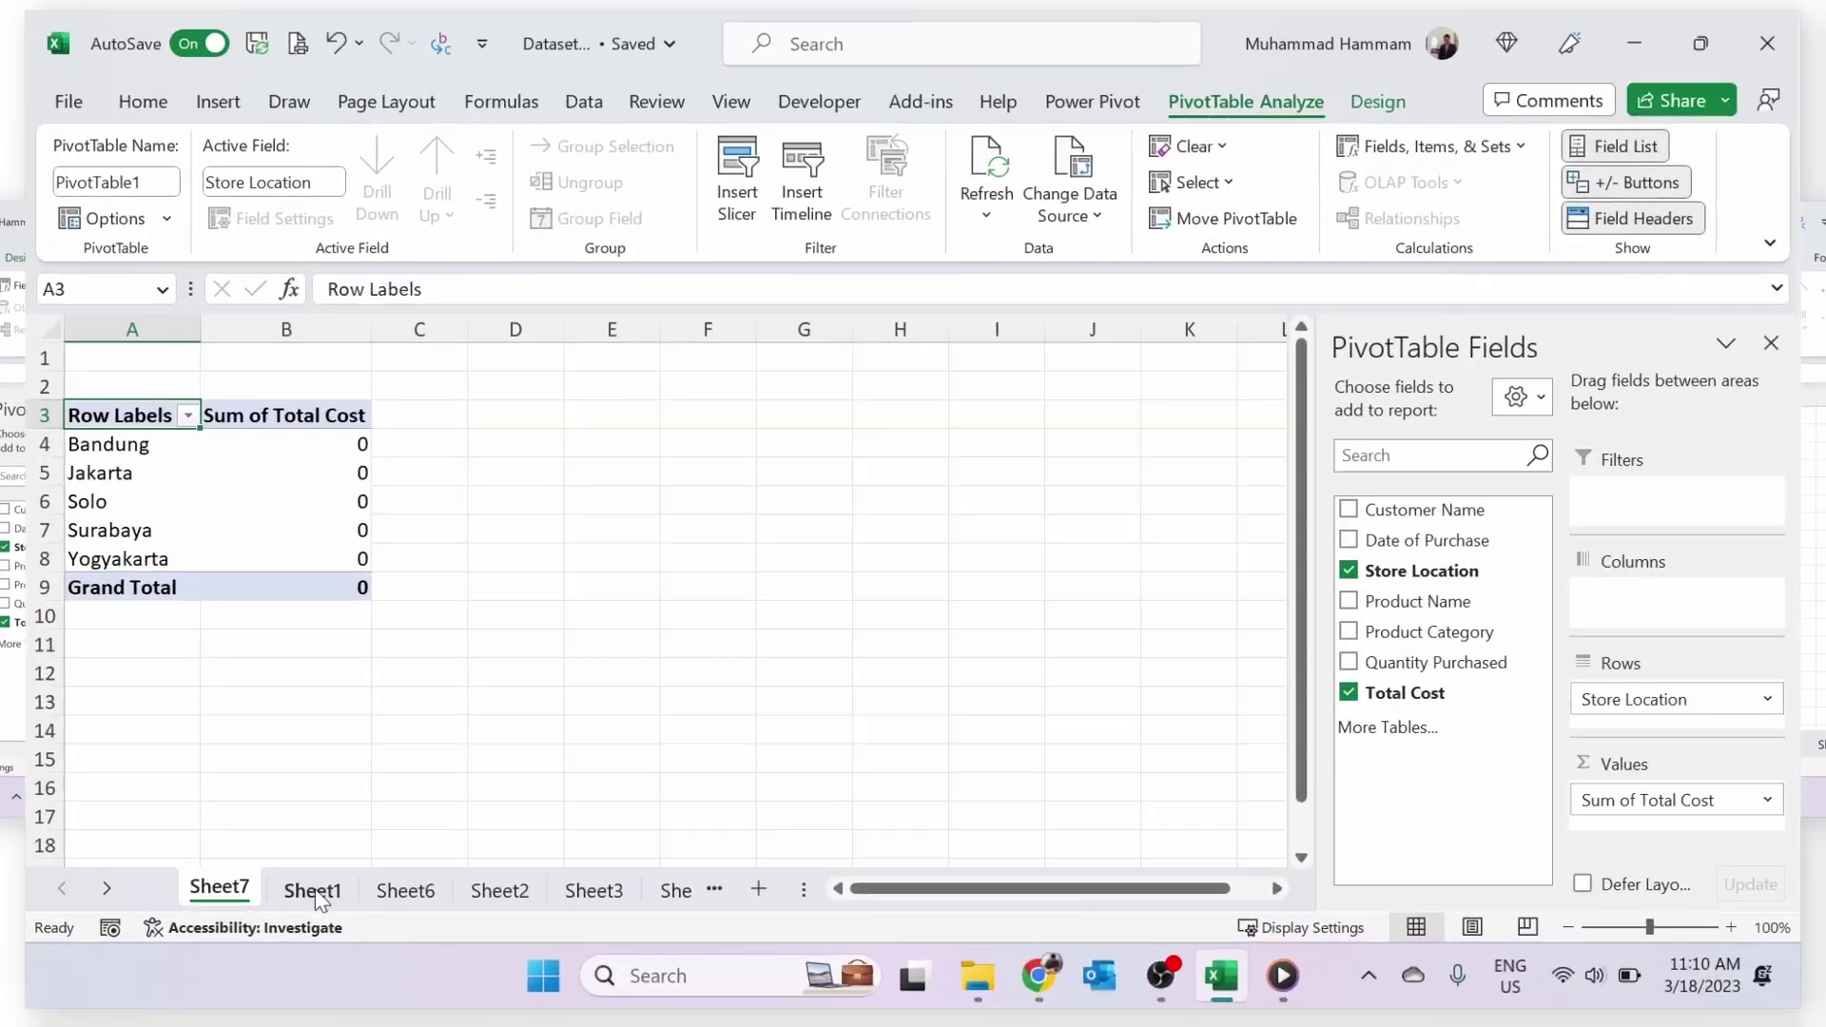
# - In Sheet1, enter 1000 in cell I2 and apply Comma Style to compare its separators with the Total Cost column
pyautogui.click(539, 649)
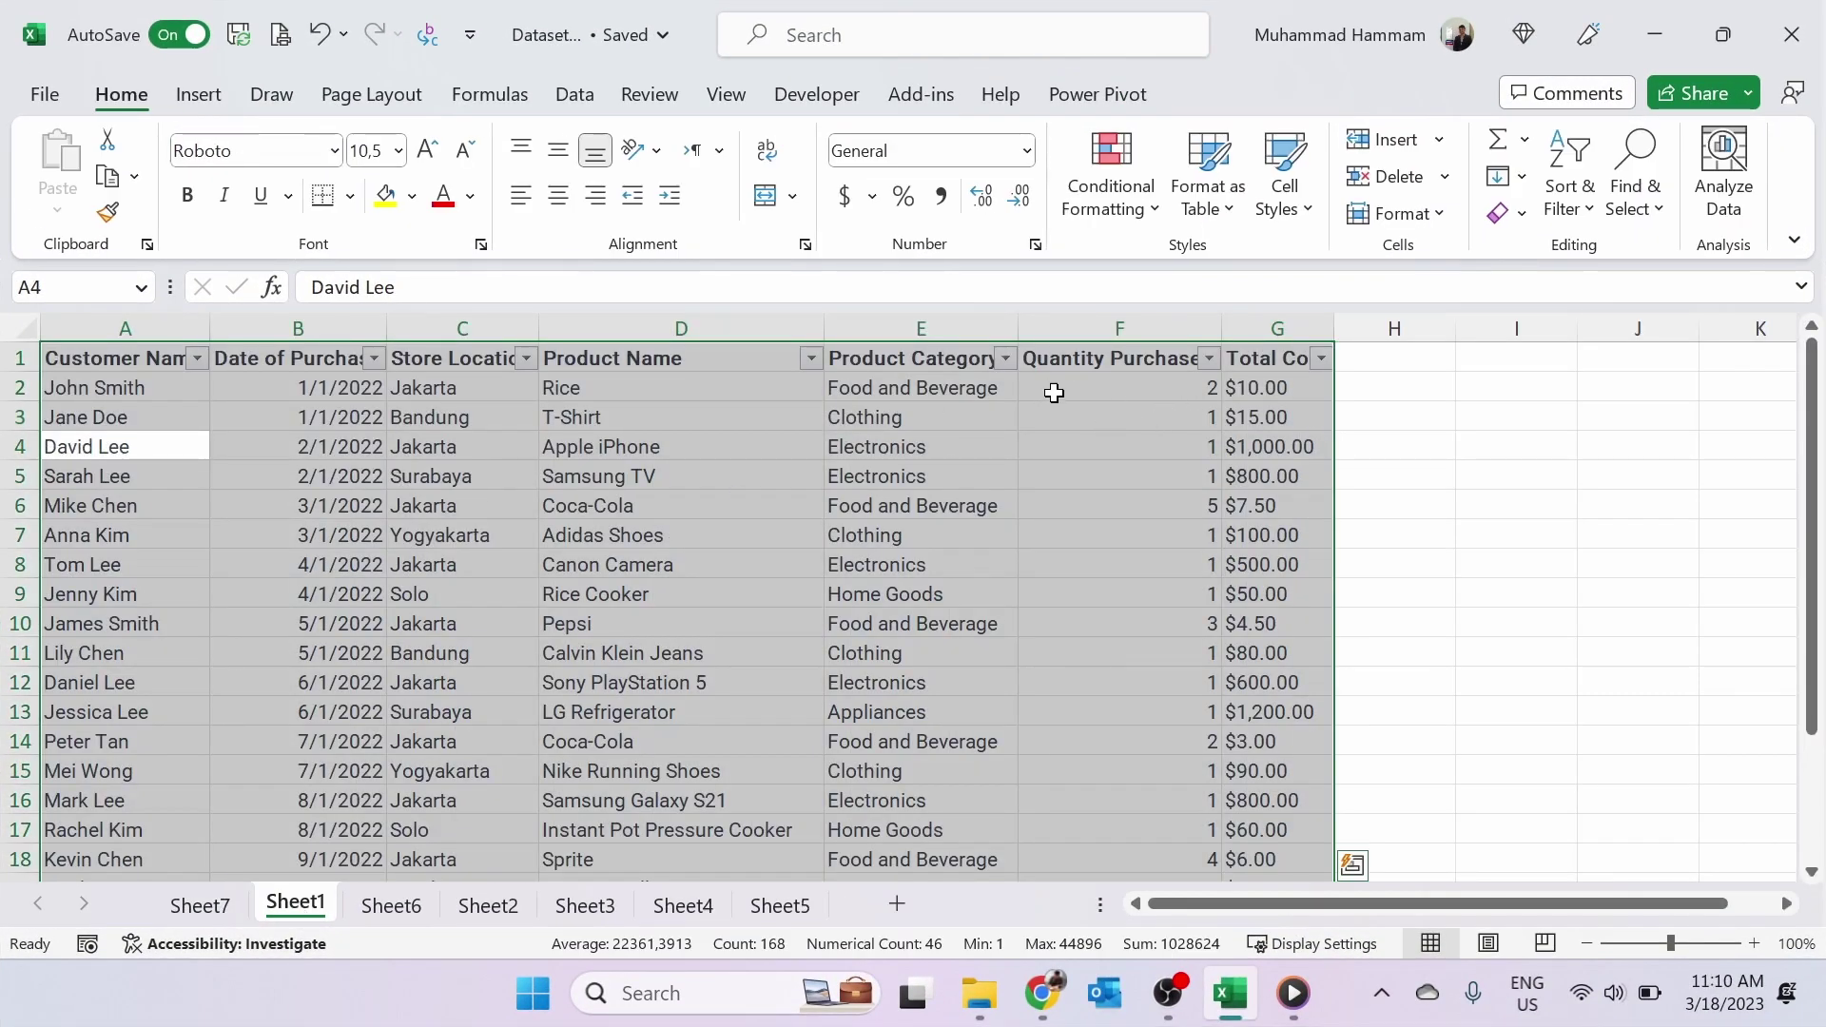
pyautogui.click(1247, 390)
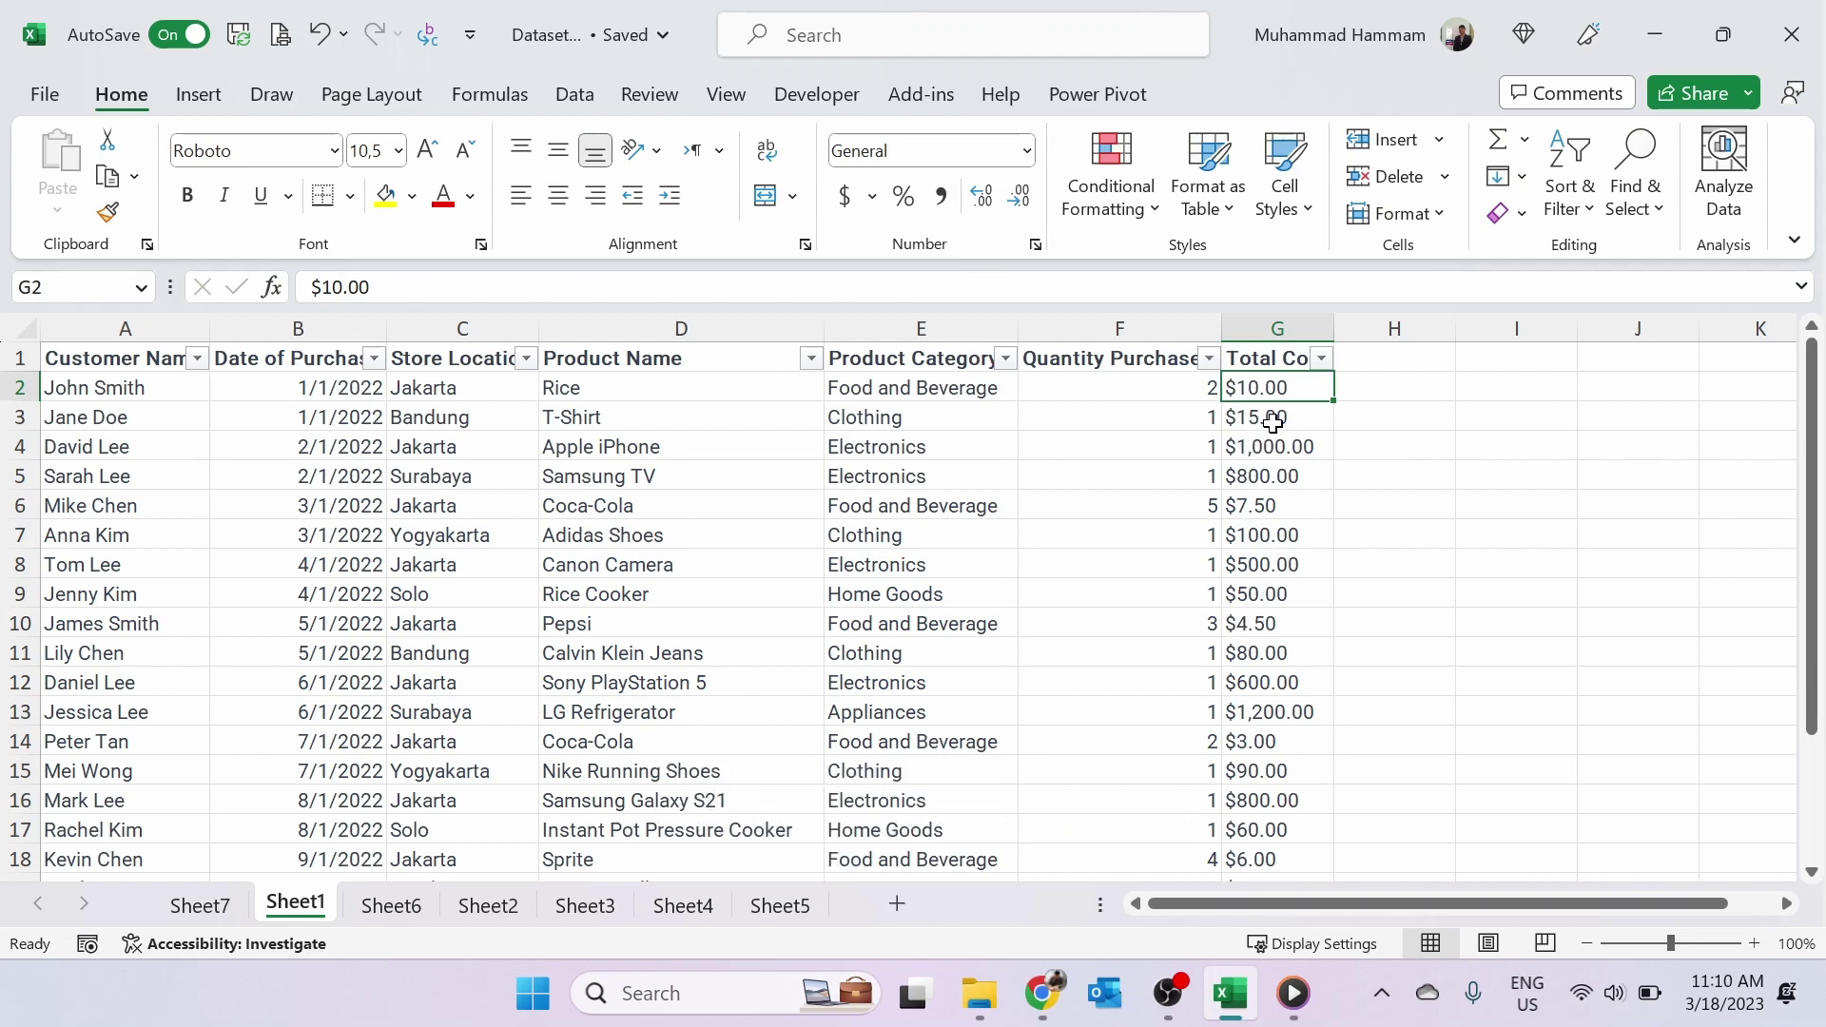
pyautogui.scroll(-4, 1274, 672)
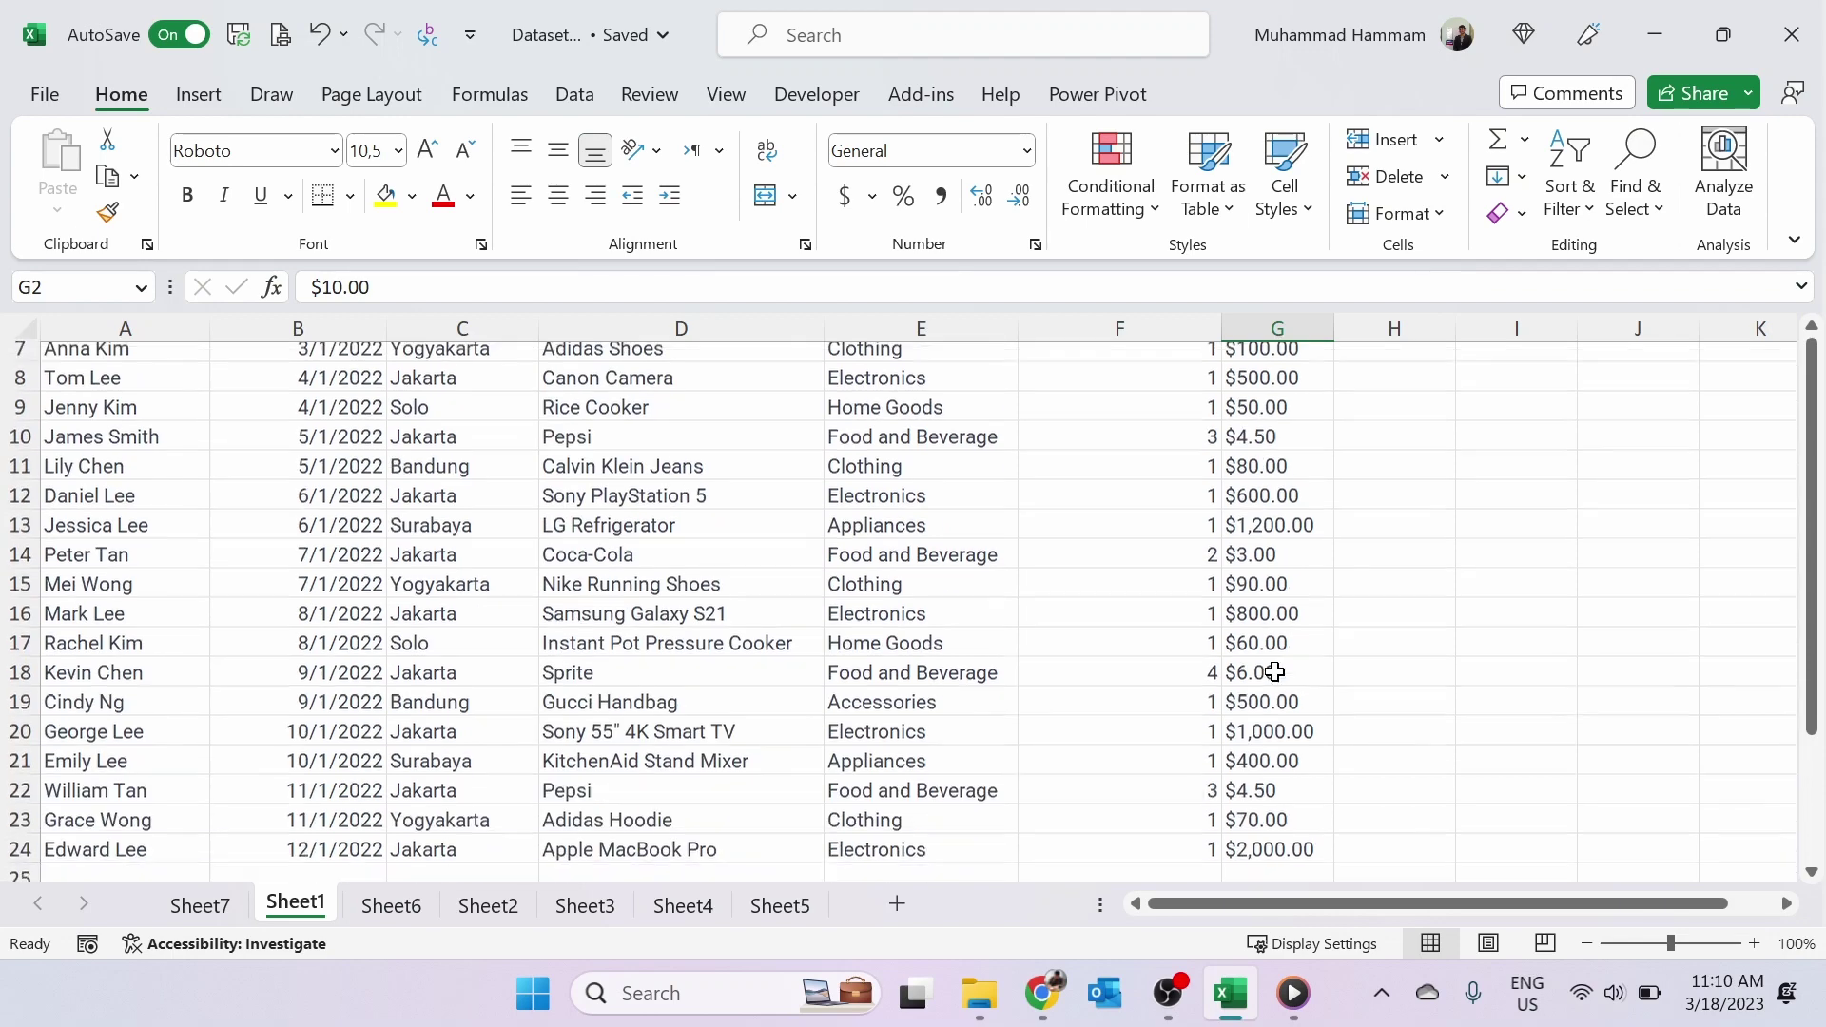
pyautogui.scroll(4, 1275, 672)
pyautogui.scroll(1, 1275, 672)
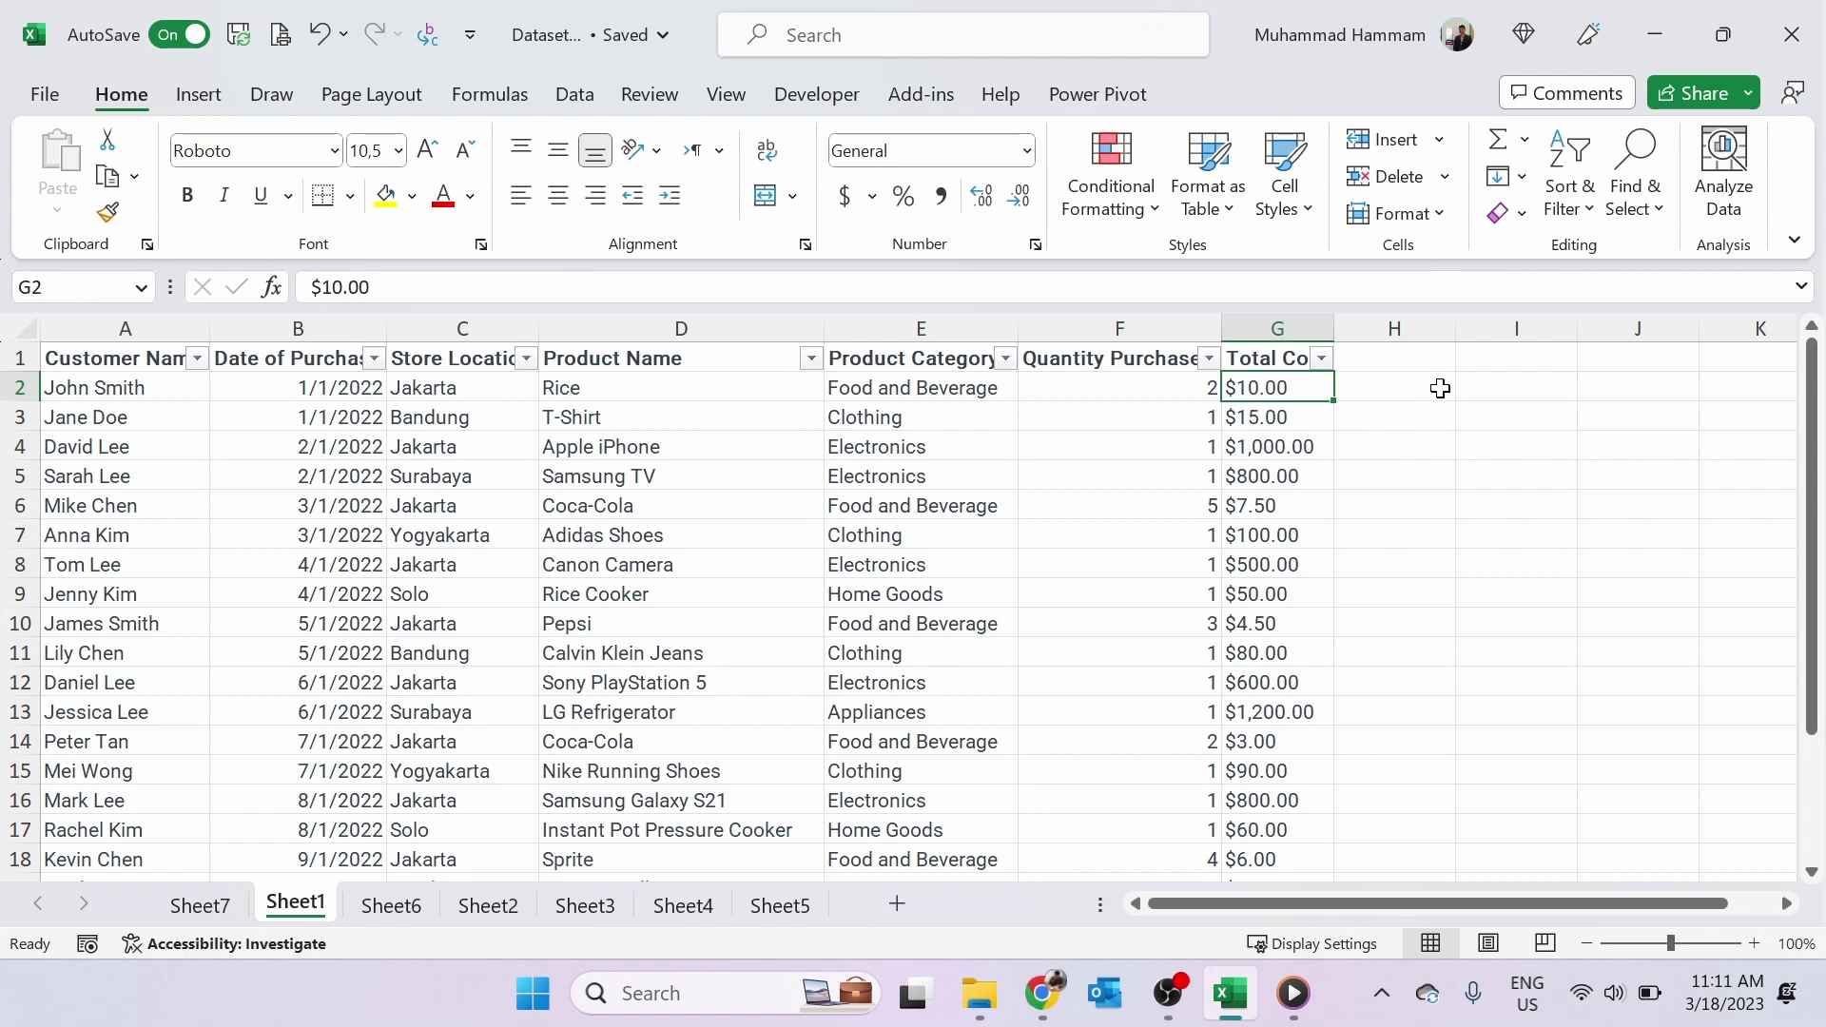
pyautogui.click(1503, 393)
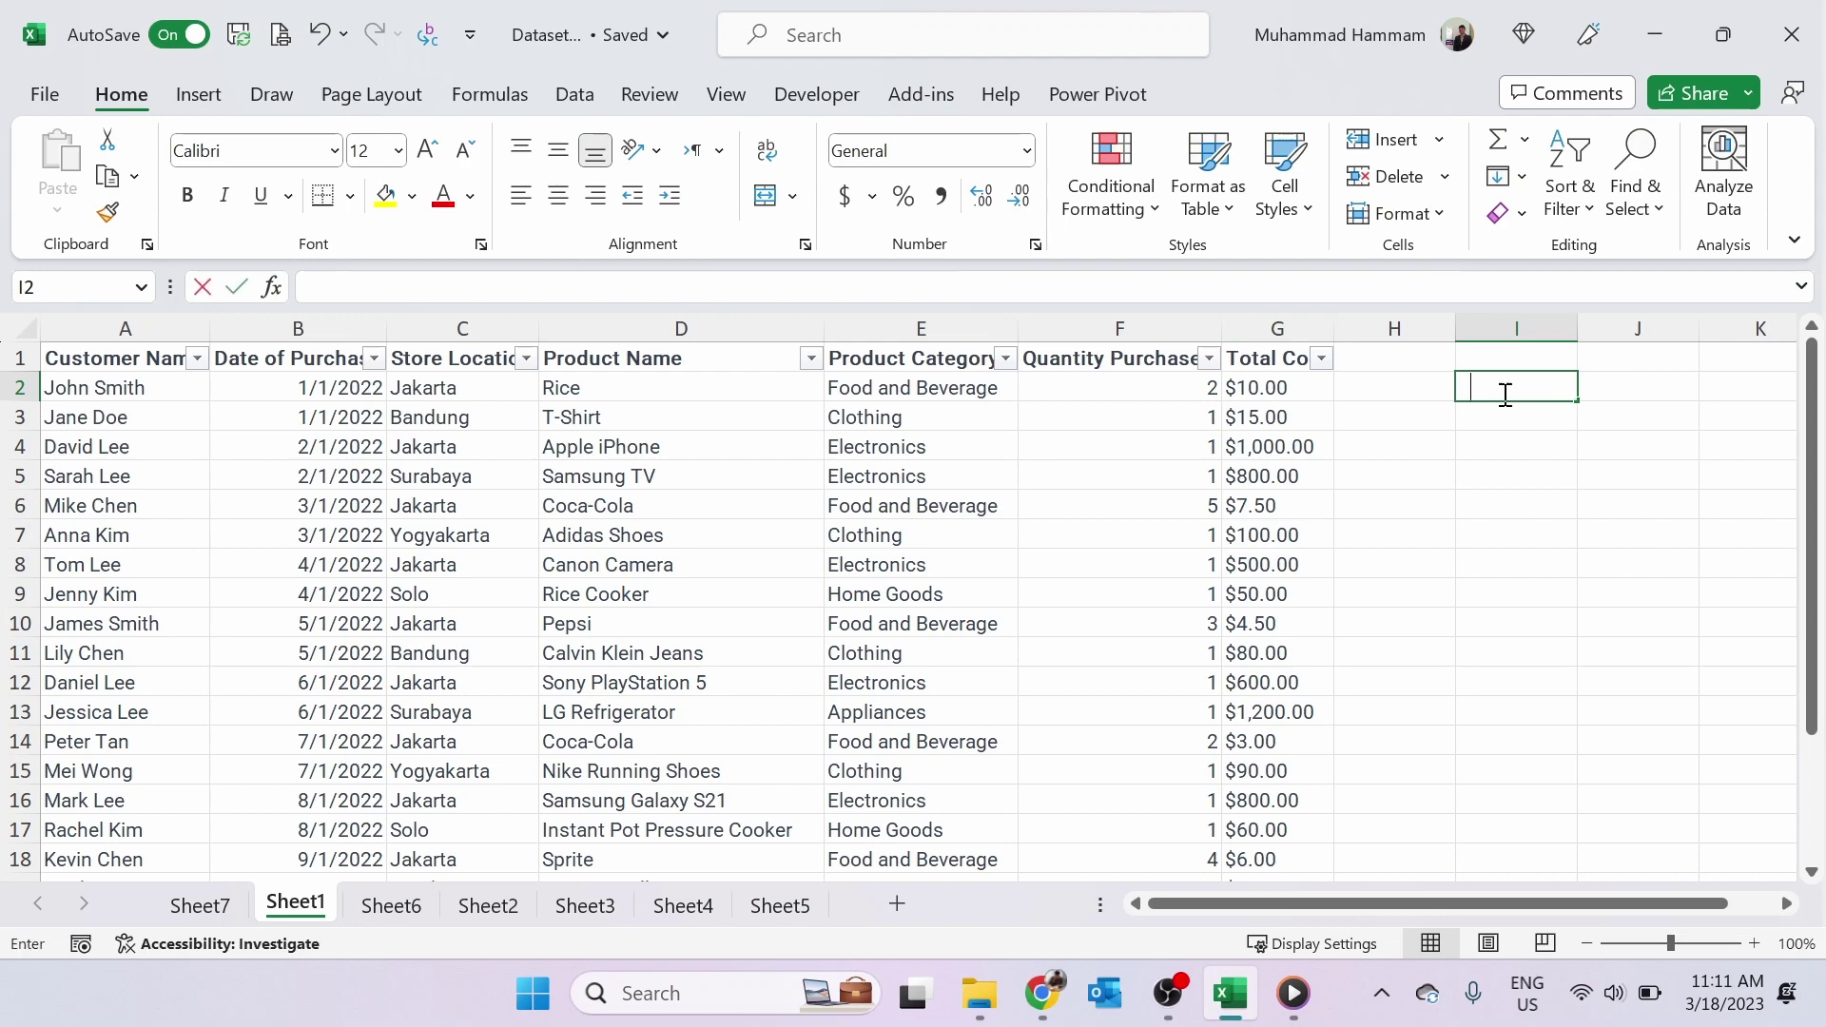
pyautogui.write('1000')
pyautogui.hotkey('ctrl', 'Return')
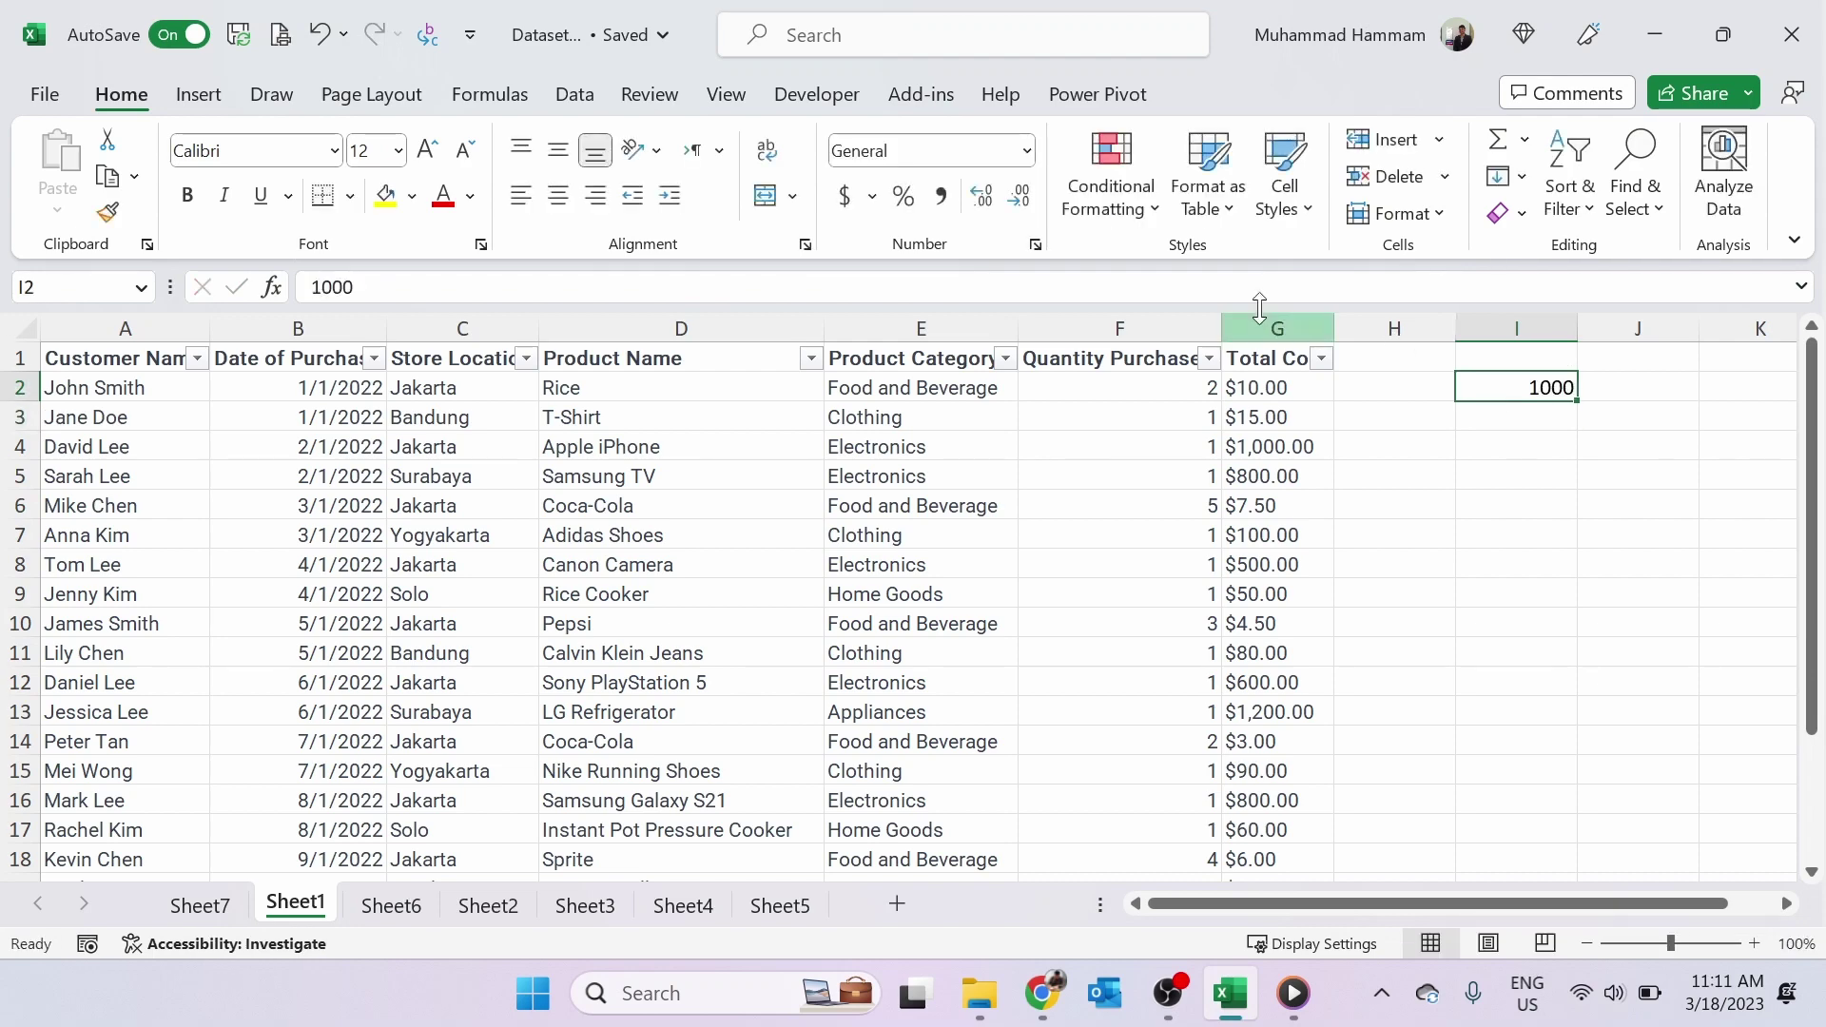
pyautogui.click(944, 196)
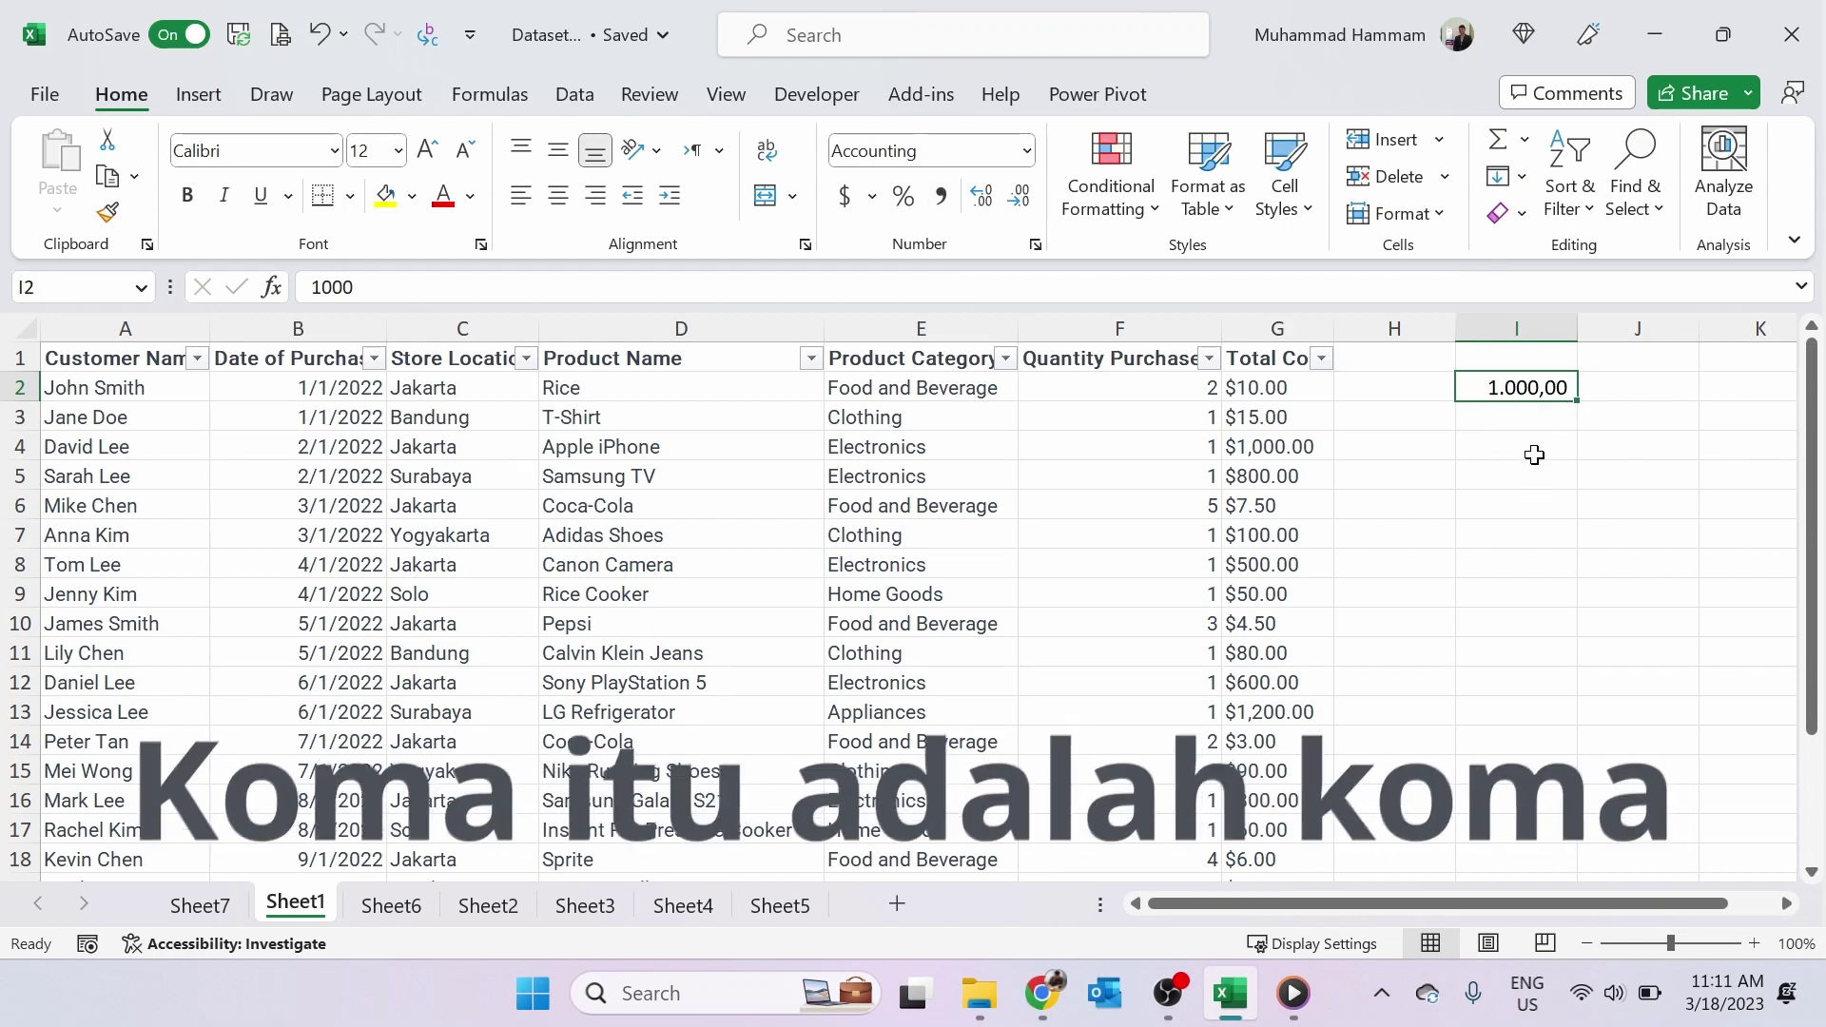
pyautogui.click(1286, 391)
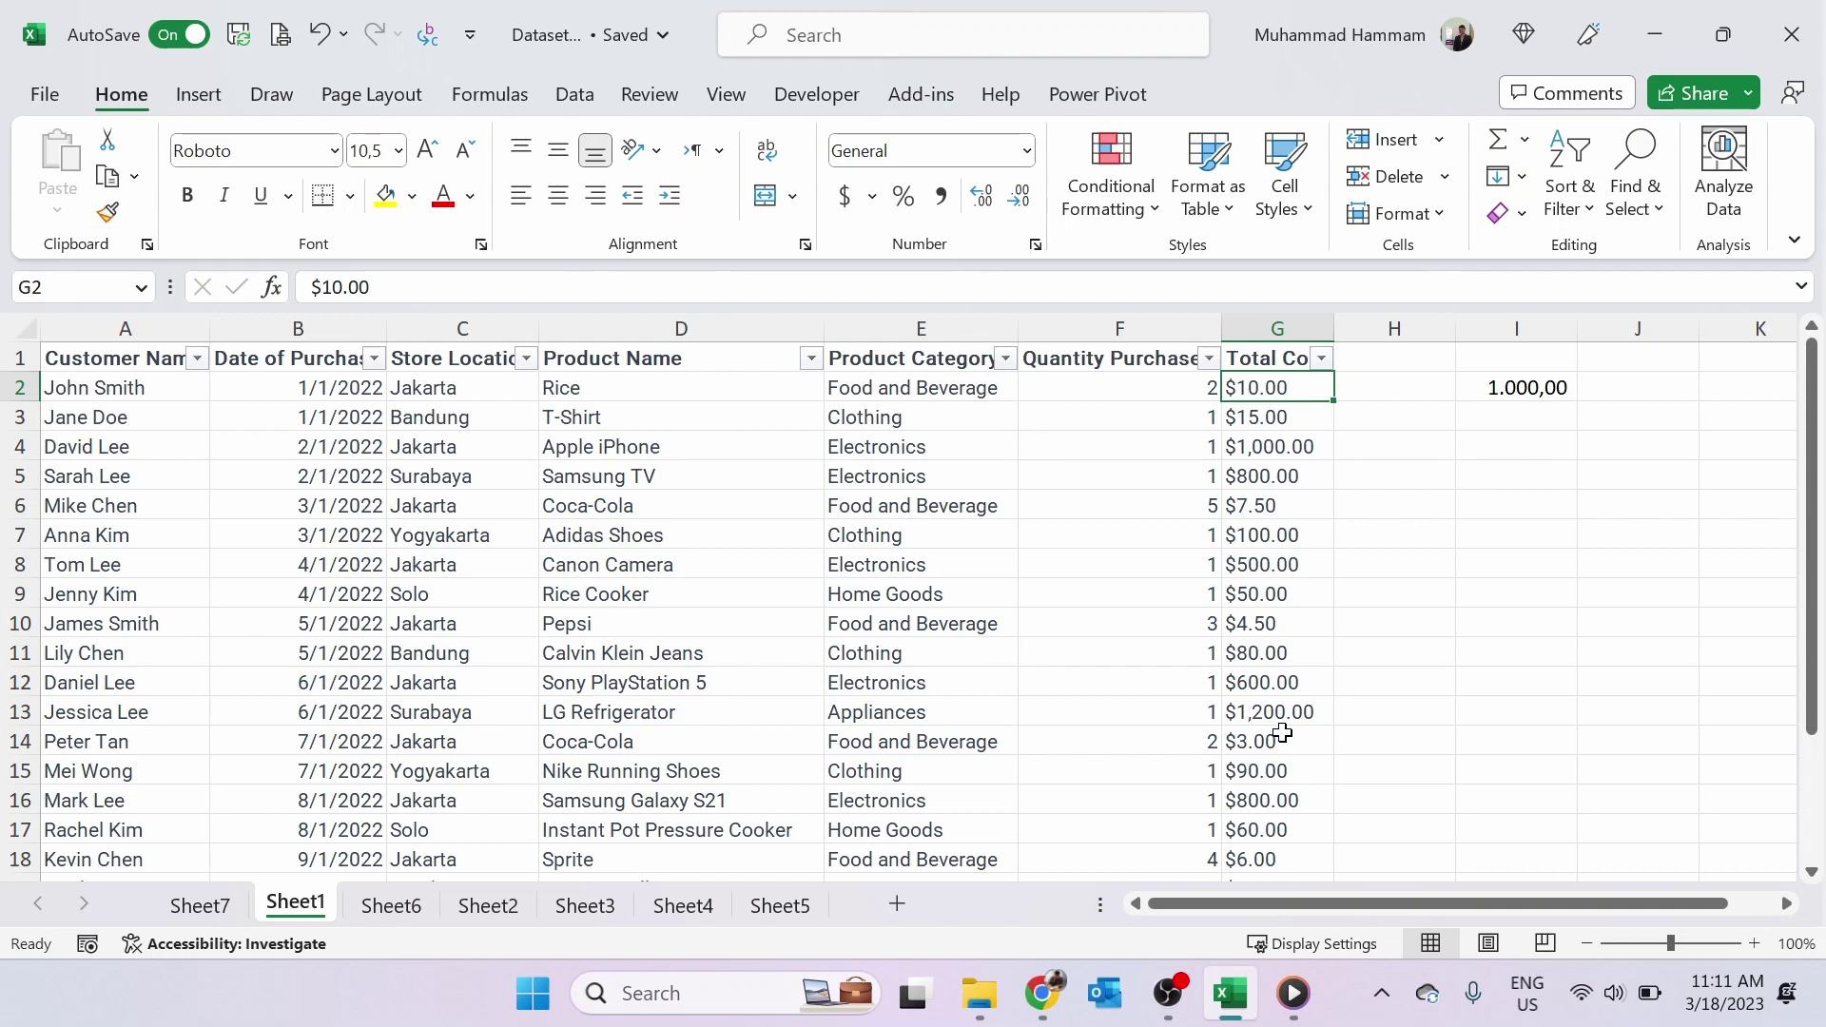
pyautogui.scroll(-1, 1283, 732)
pyautogui.scroll(-1, 1282, 732)
pyautogui.scroll(2, 1282, 733)
pyautogui.scroll(-2, 1282, 732)
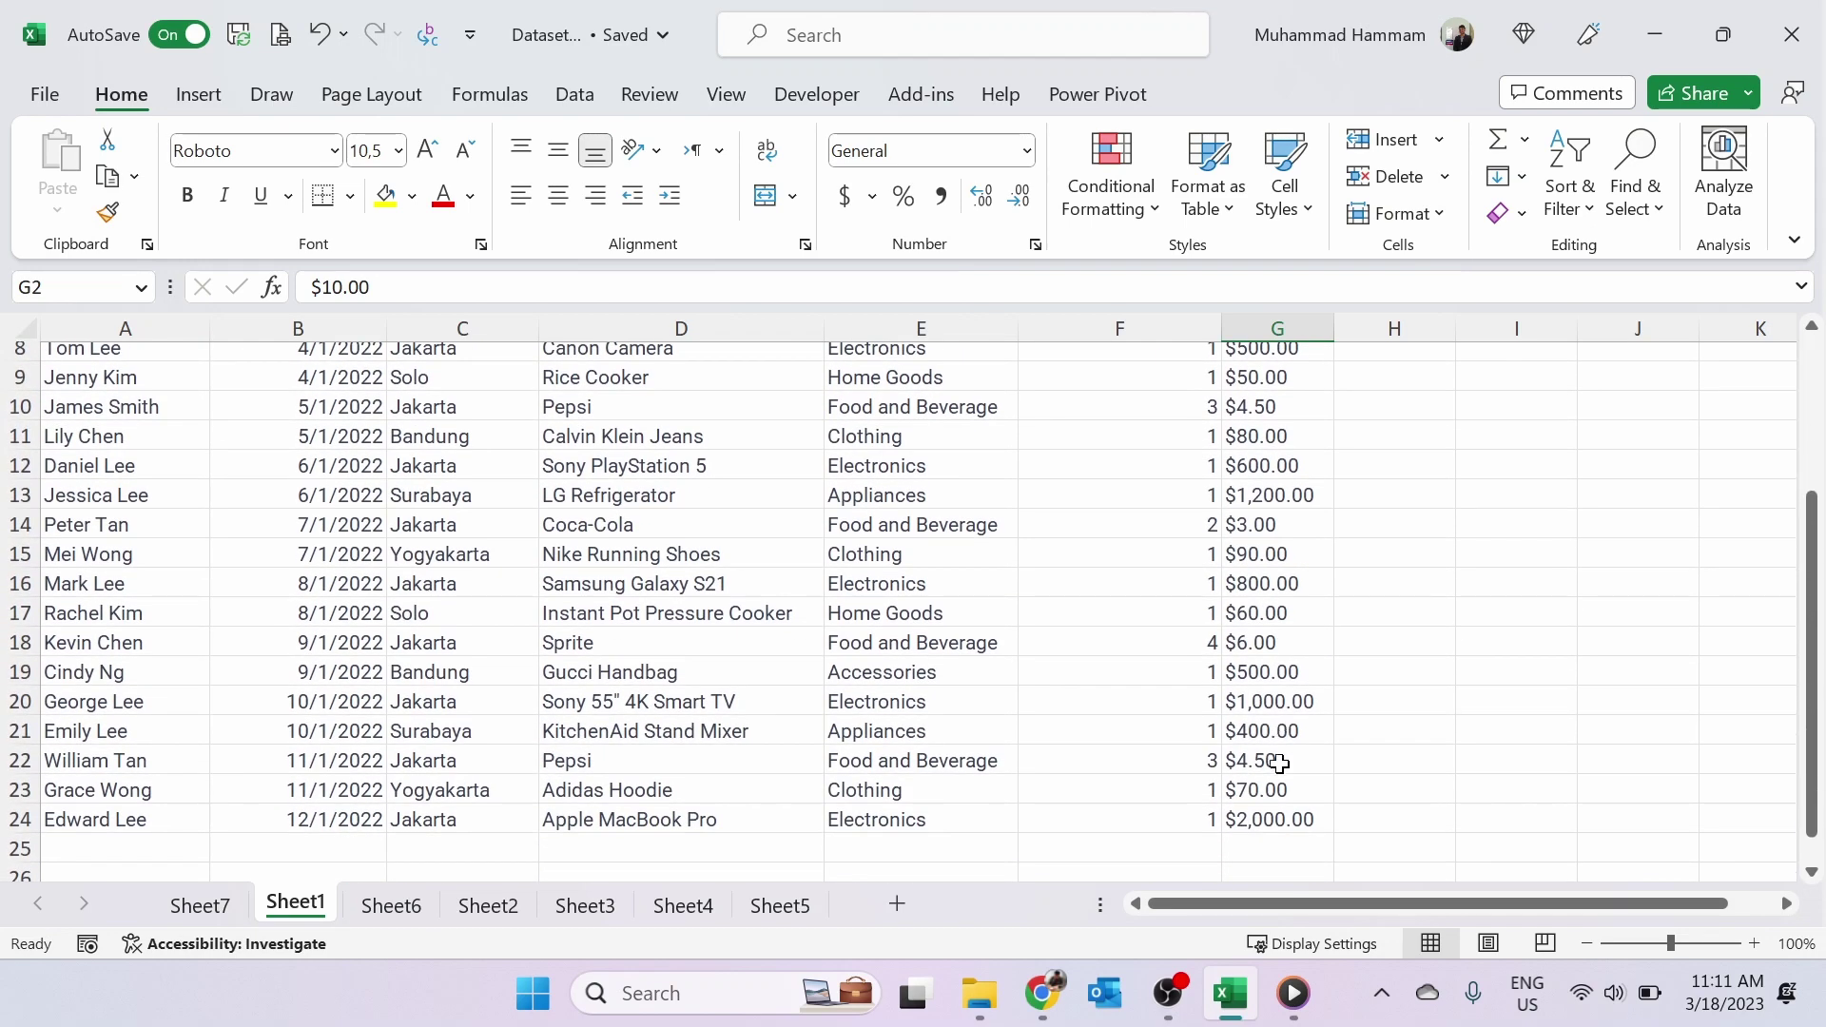
pyautogui.keyDown('shift'); pyautogui.click(1283, 820); pyautogui.keyUp('shift')
pyautogui.scroll(2, 1282, 822)
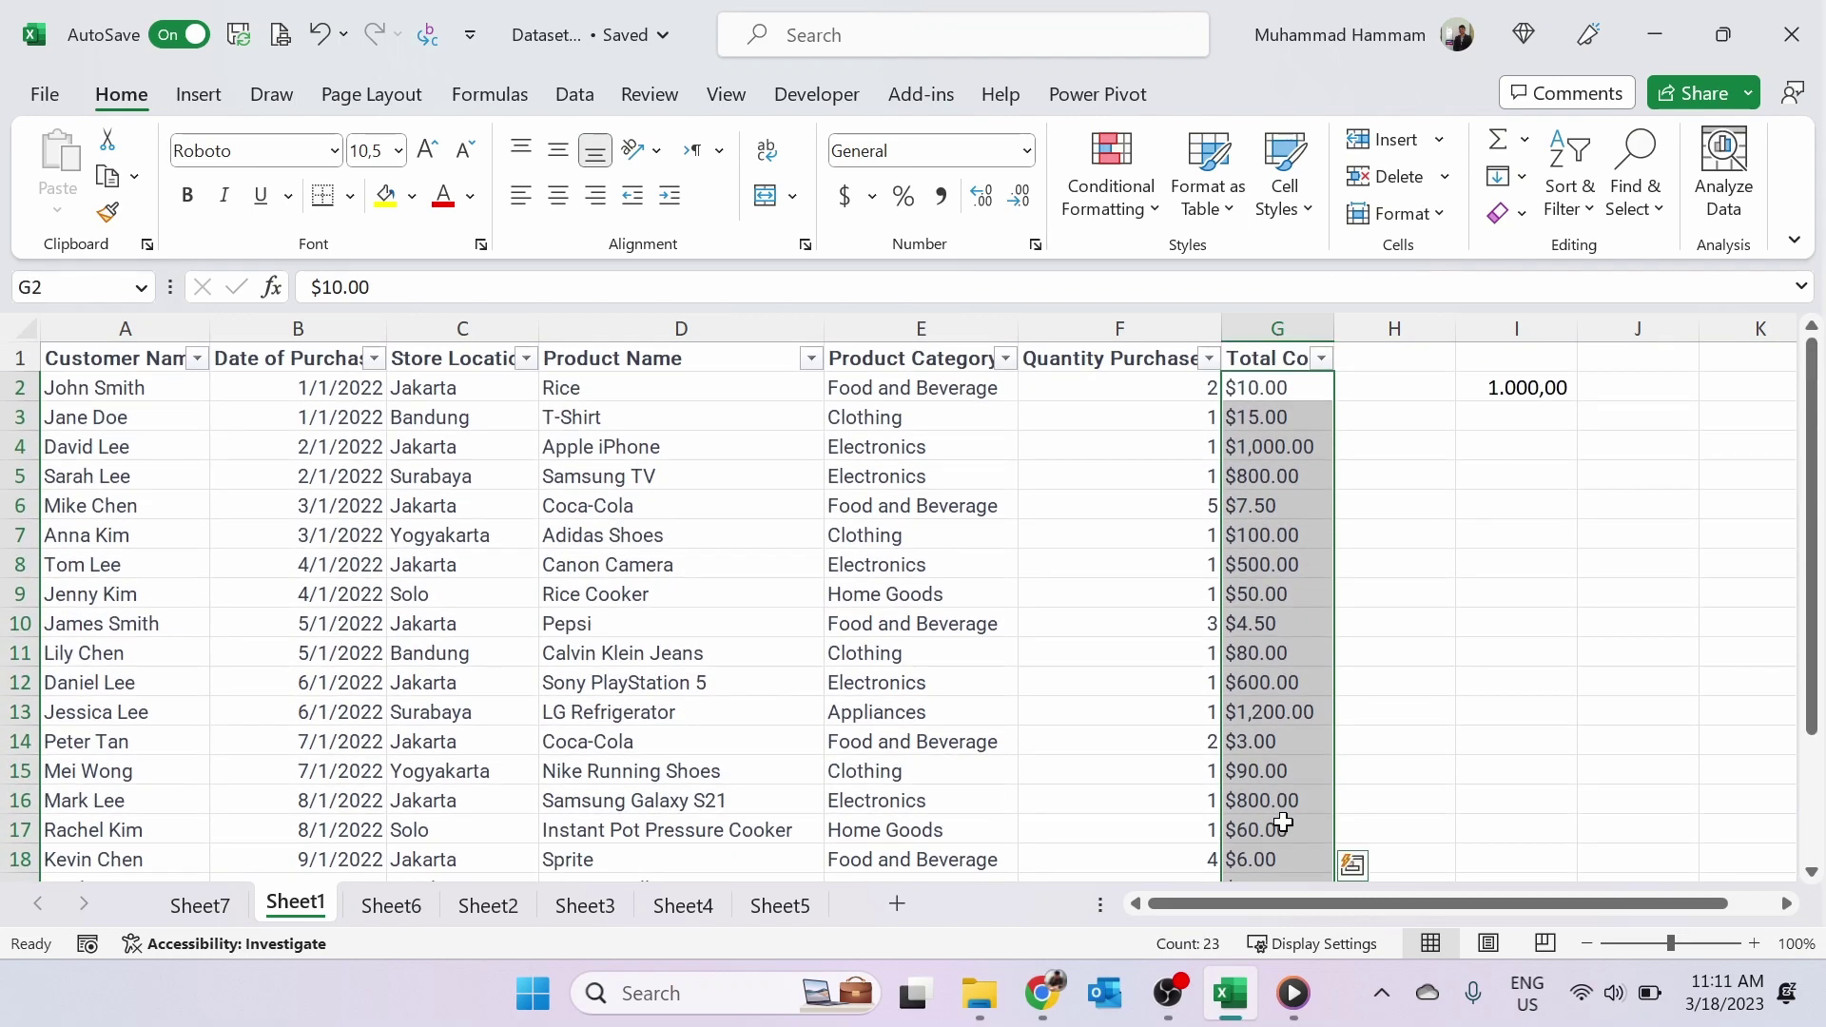
pyautogui.hotkey('ctrl', 'q')
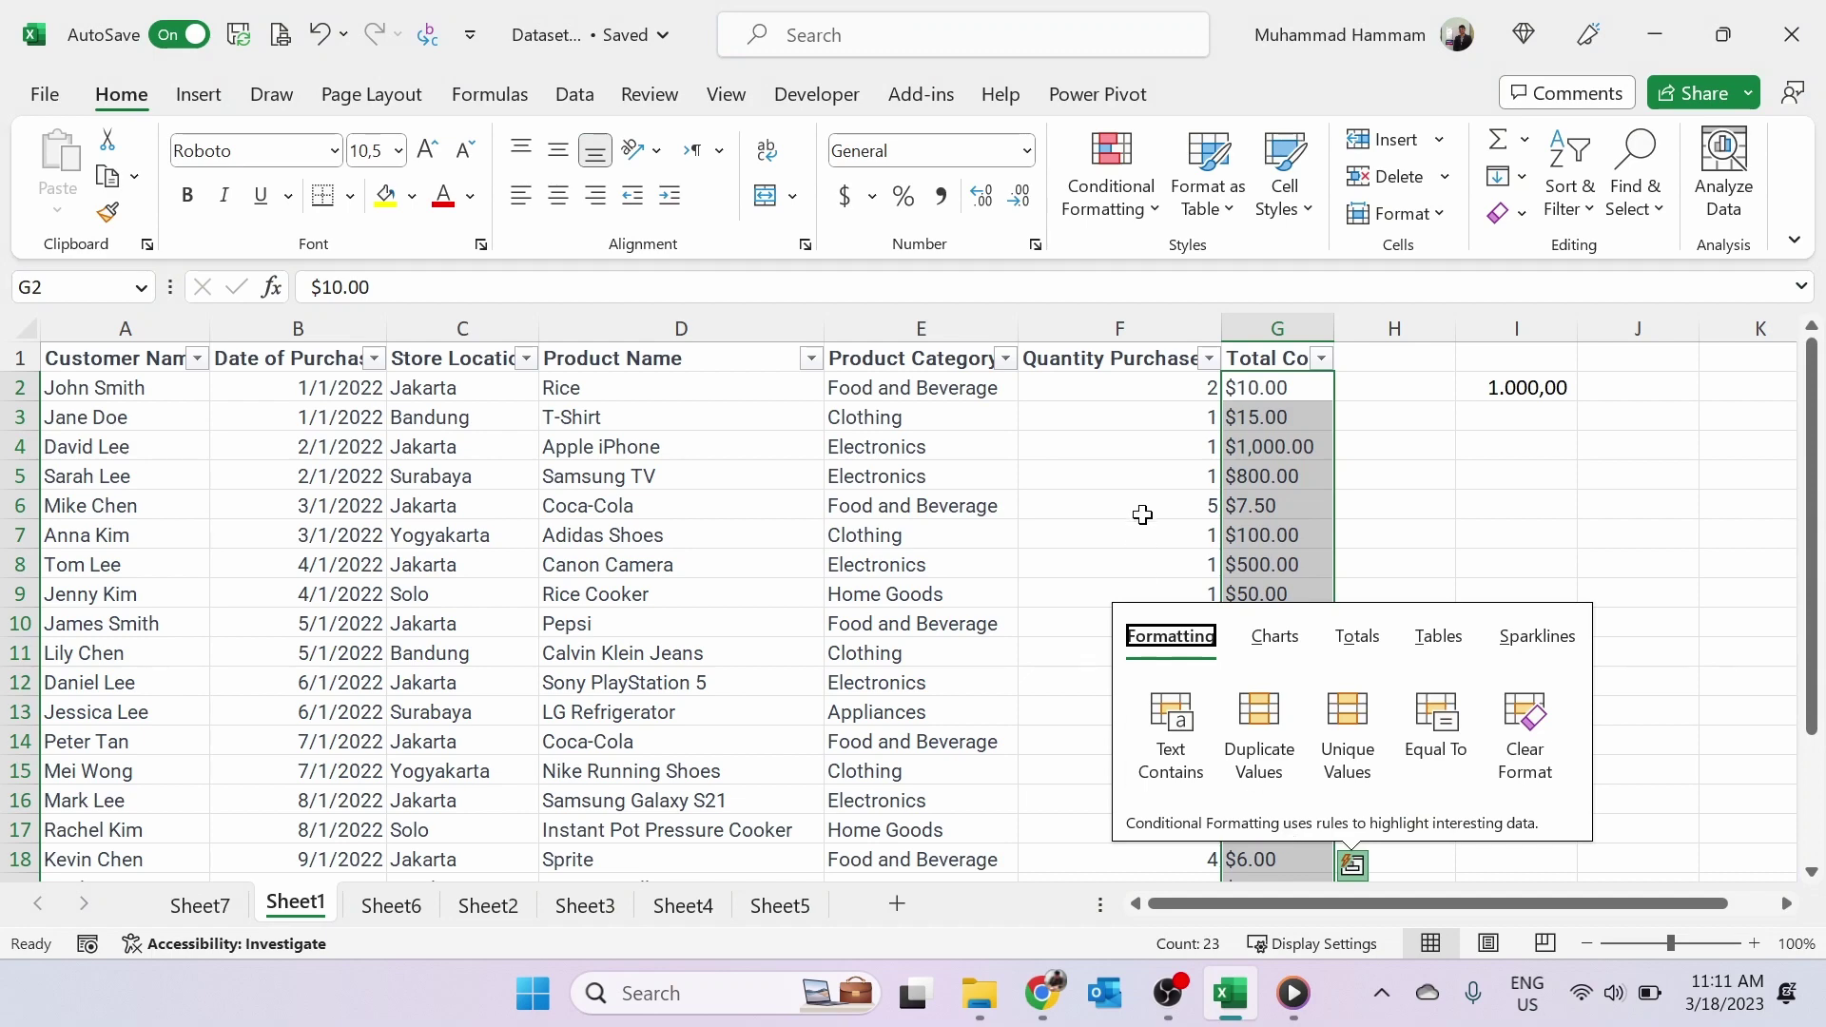
pyautogui.click(1271, 495)
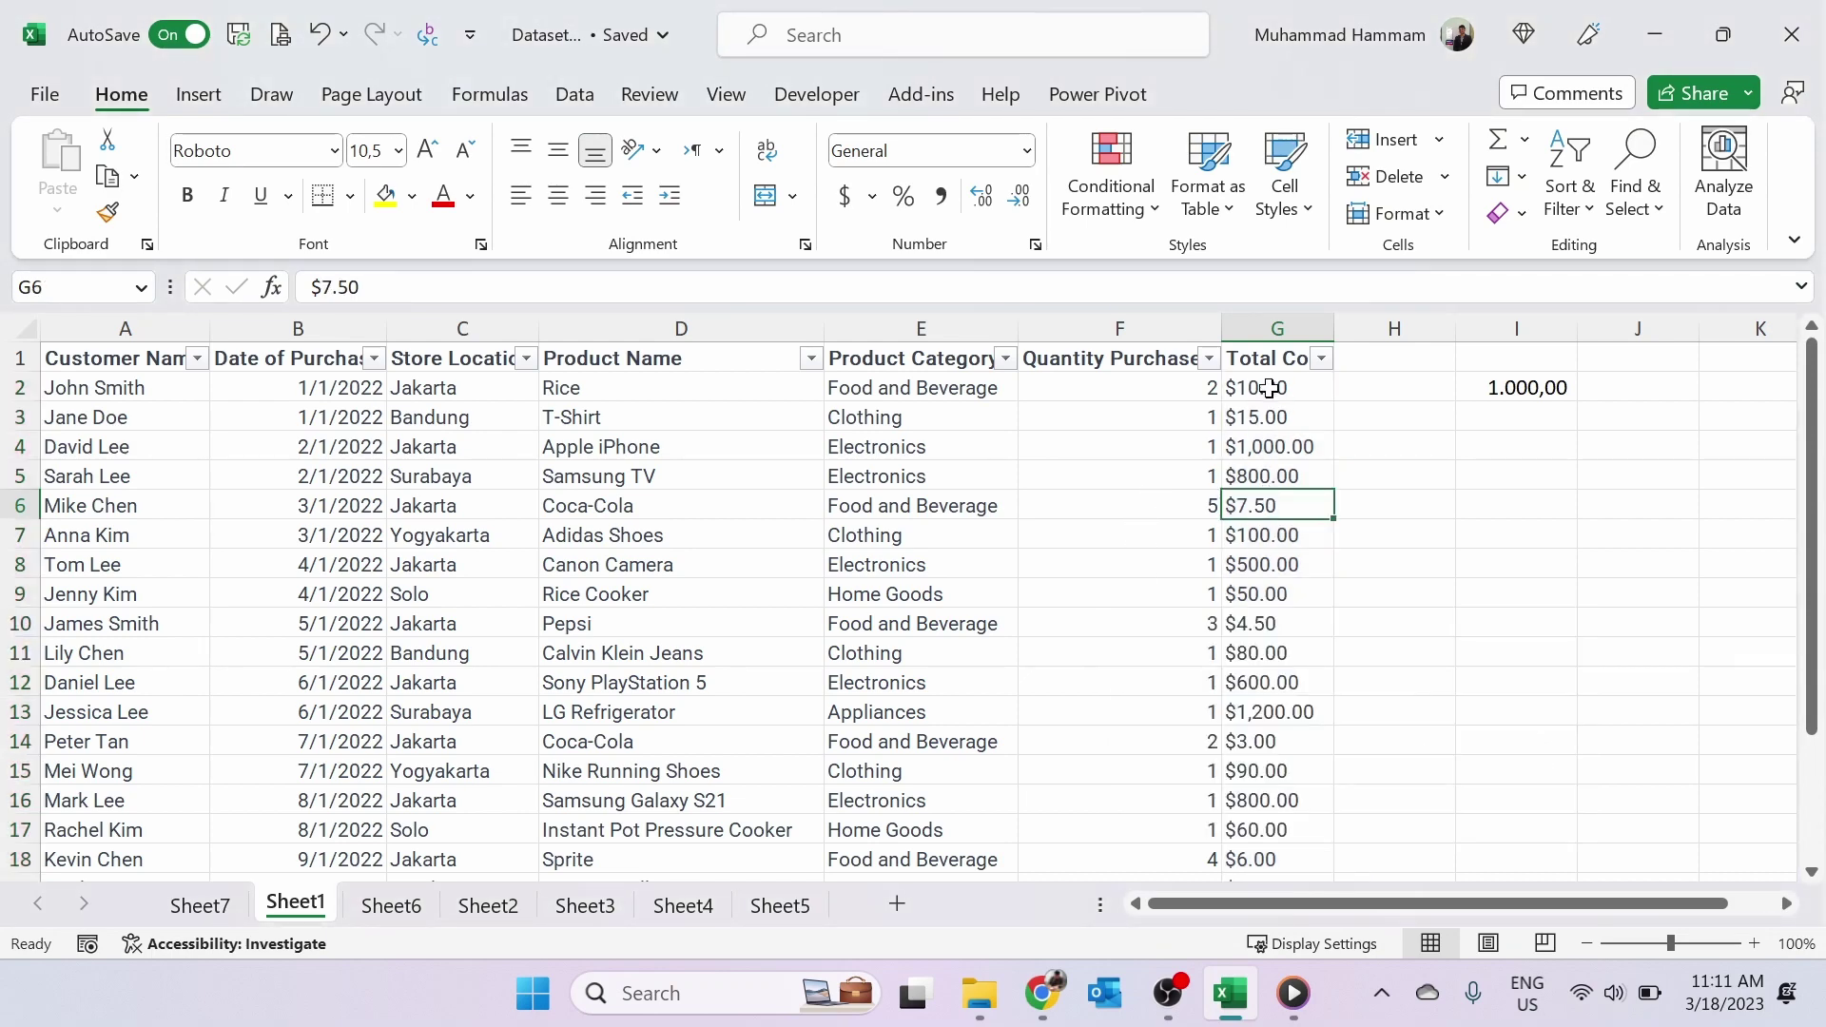
# - Select the Total Cost column and replace every "$" in it with nothing
pyautogui.hotkey('ctrl', 'f')
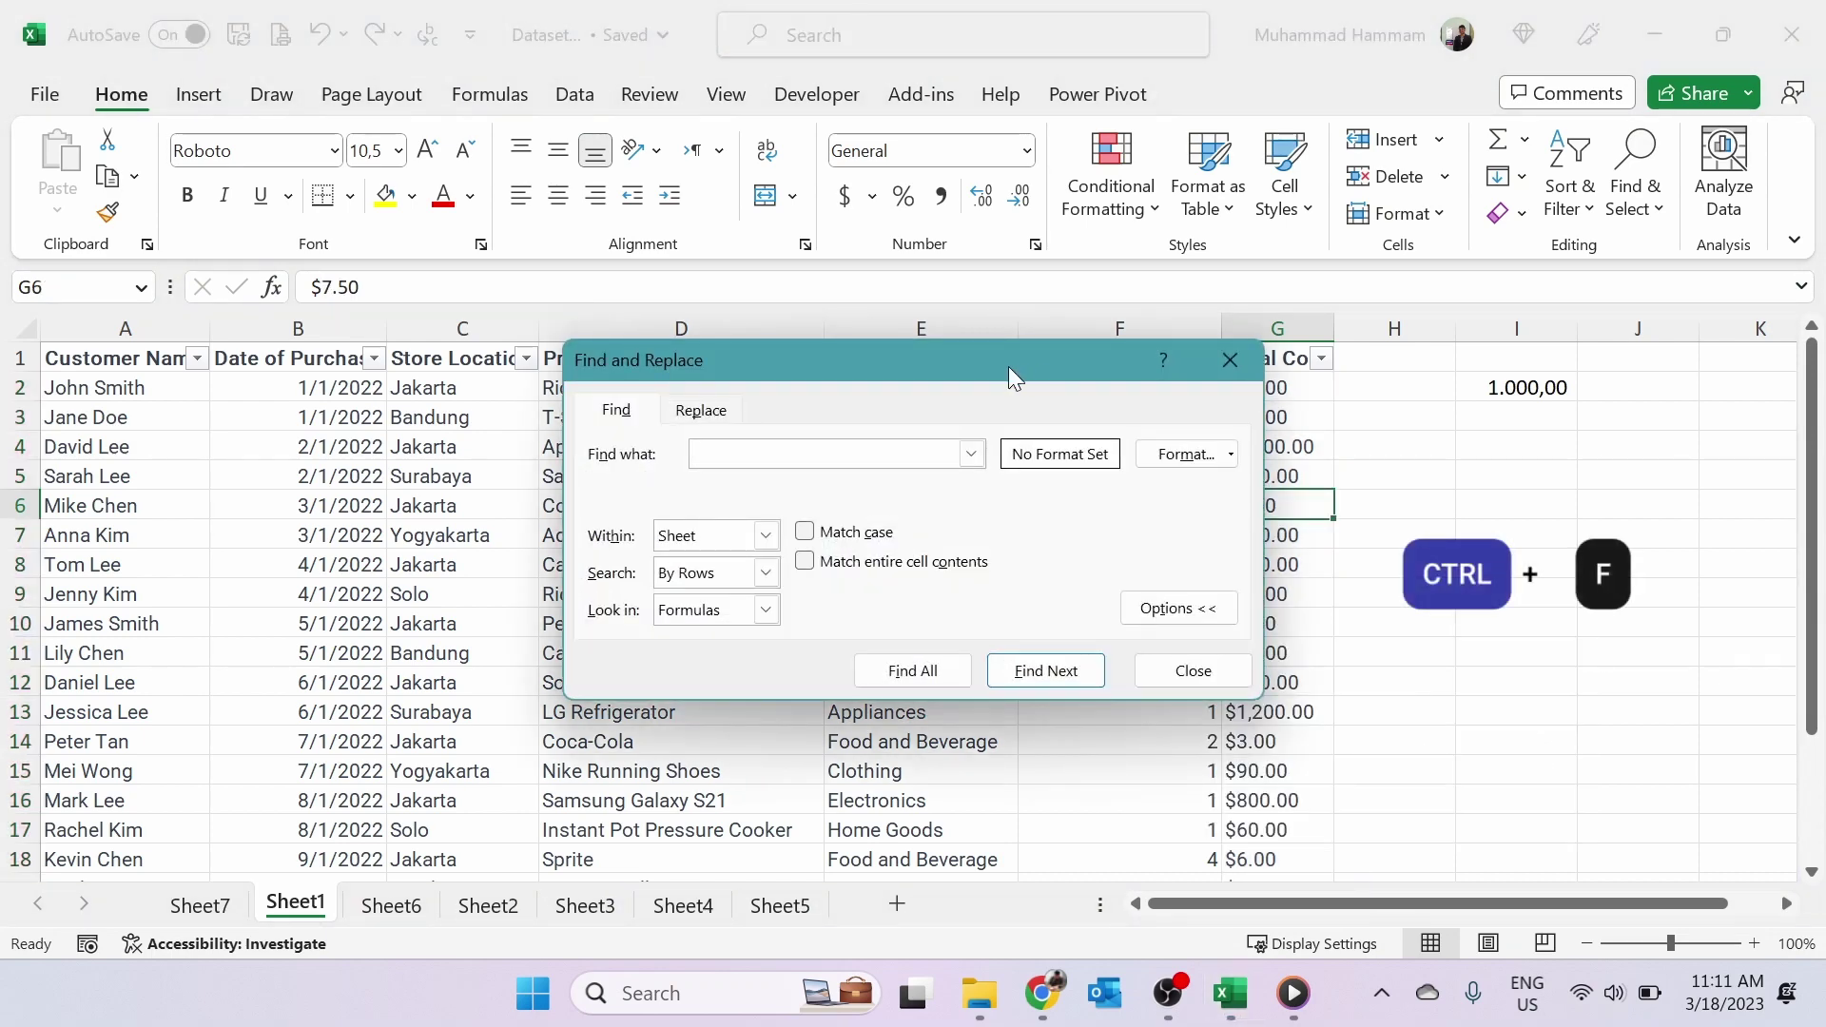
pyautogui.moveTo(1003, 367); pyautogui.dragTo(835, 345)
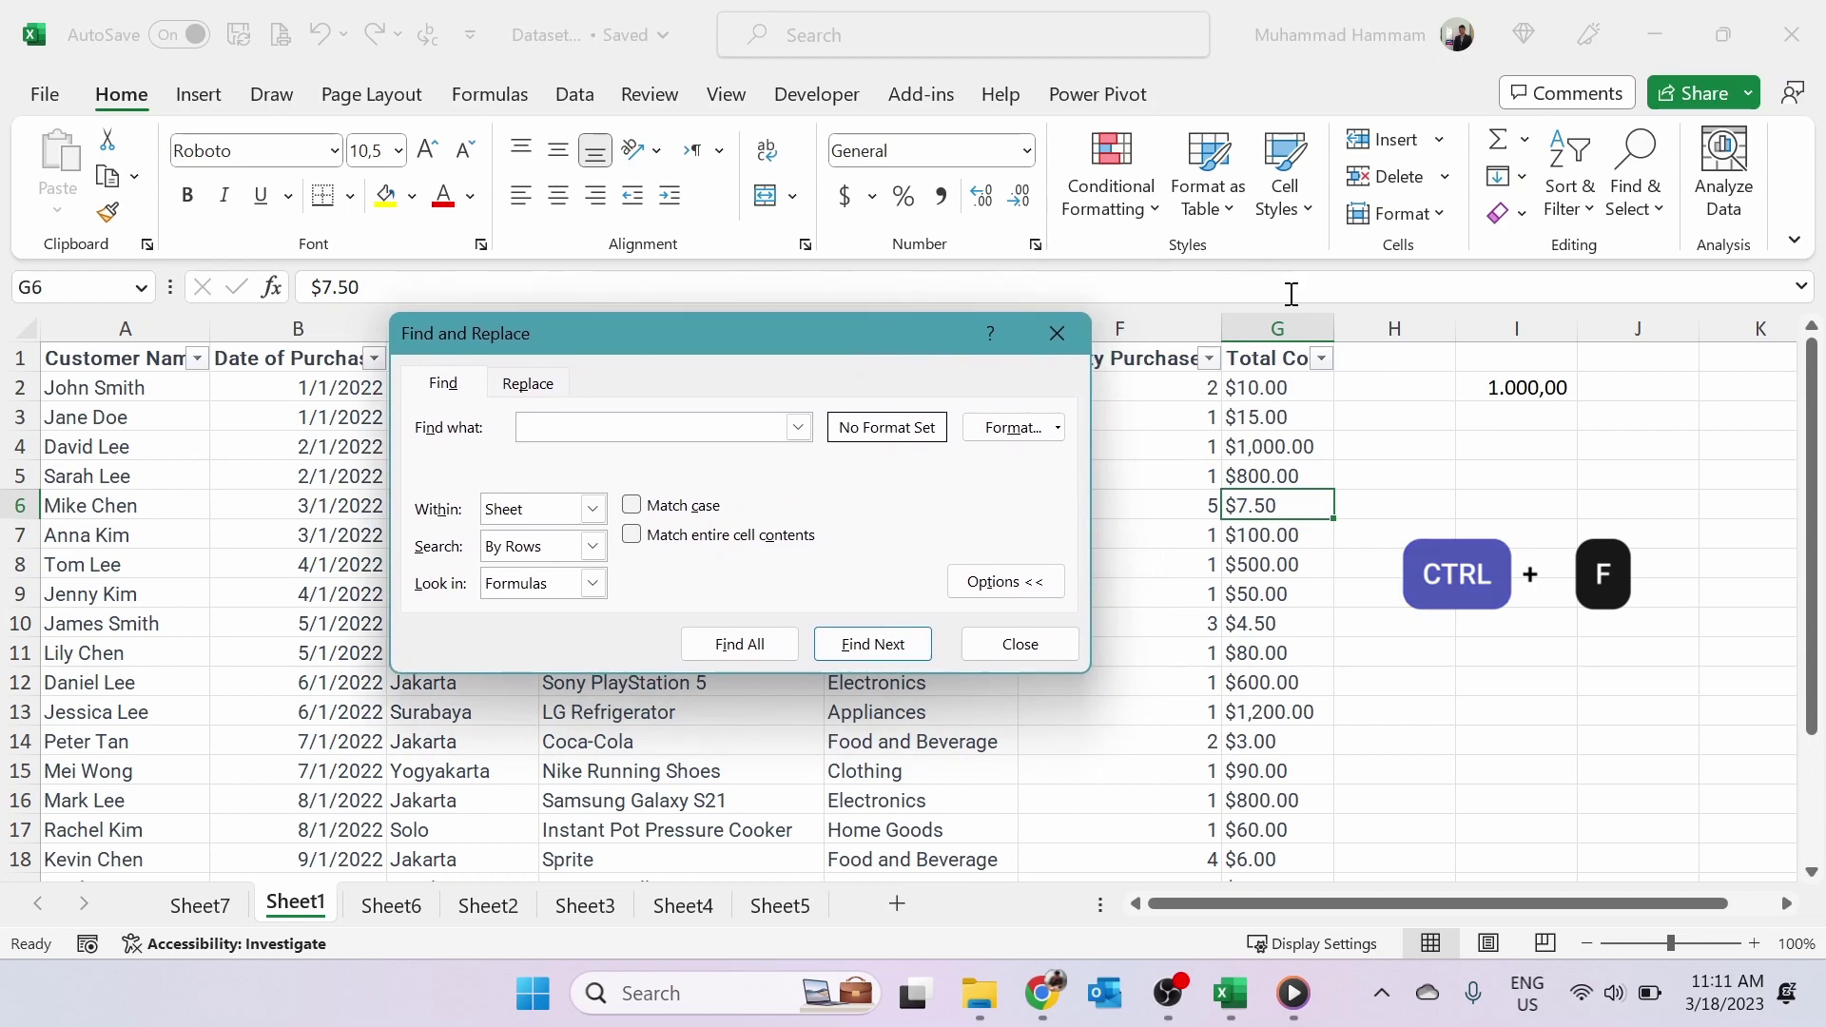
pyautogui.click(1277, 320)
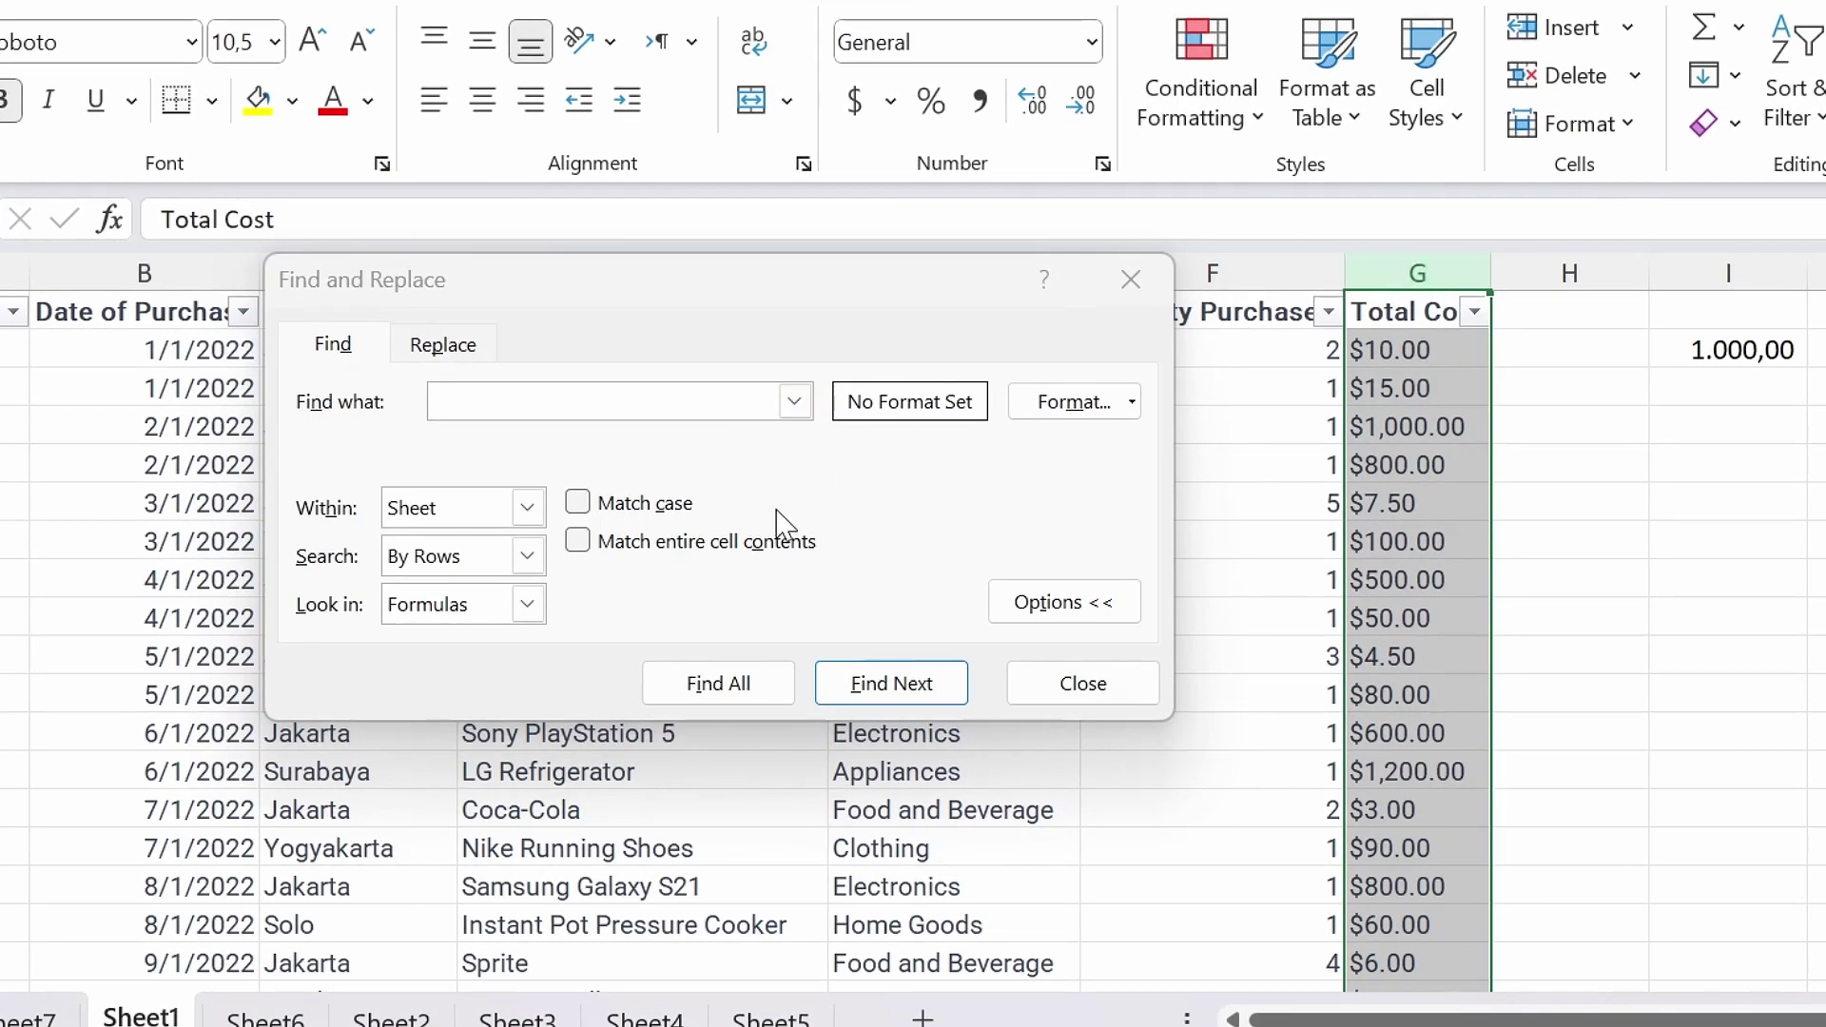
pyautogui.click(447, 351)
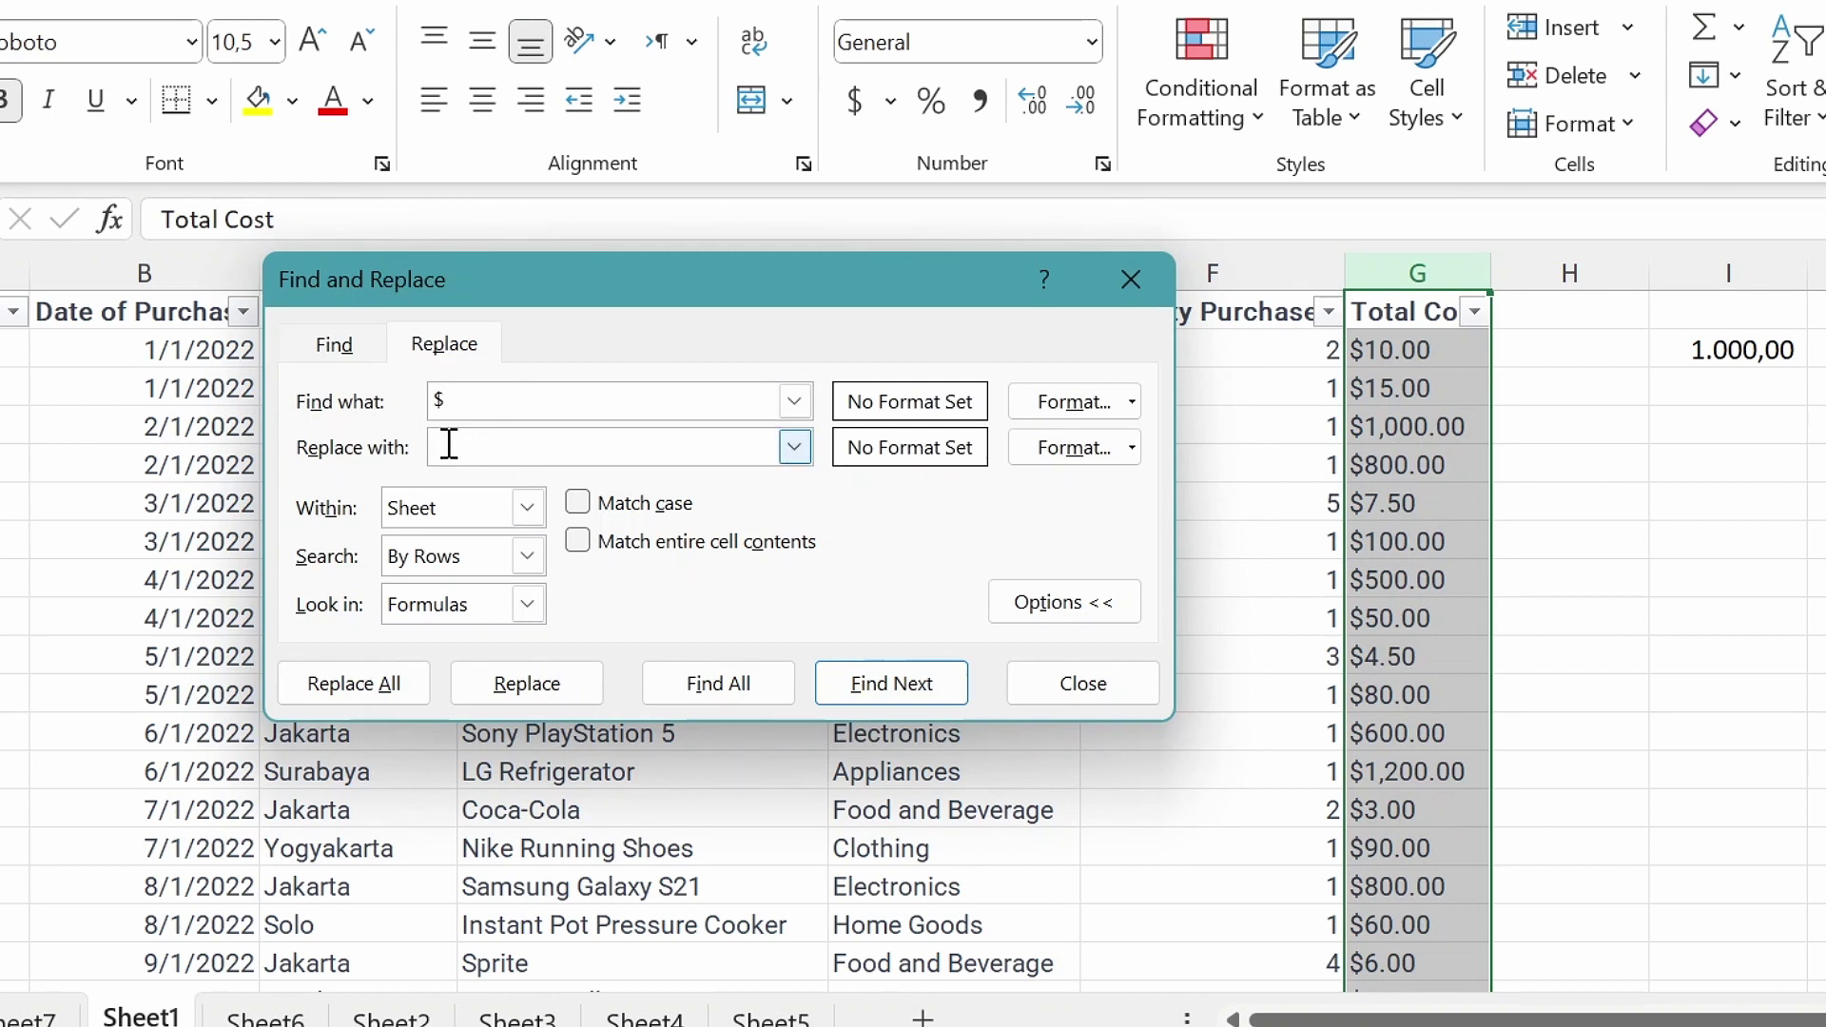
pyautogui.click(354, 684)
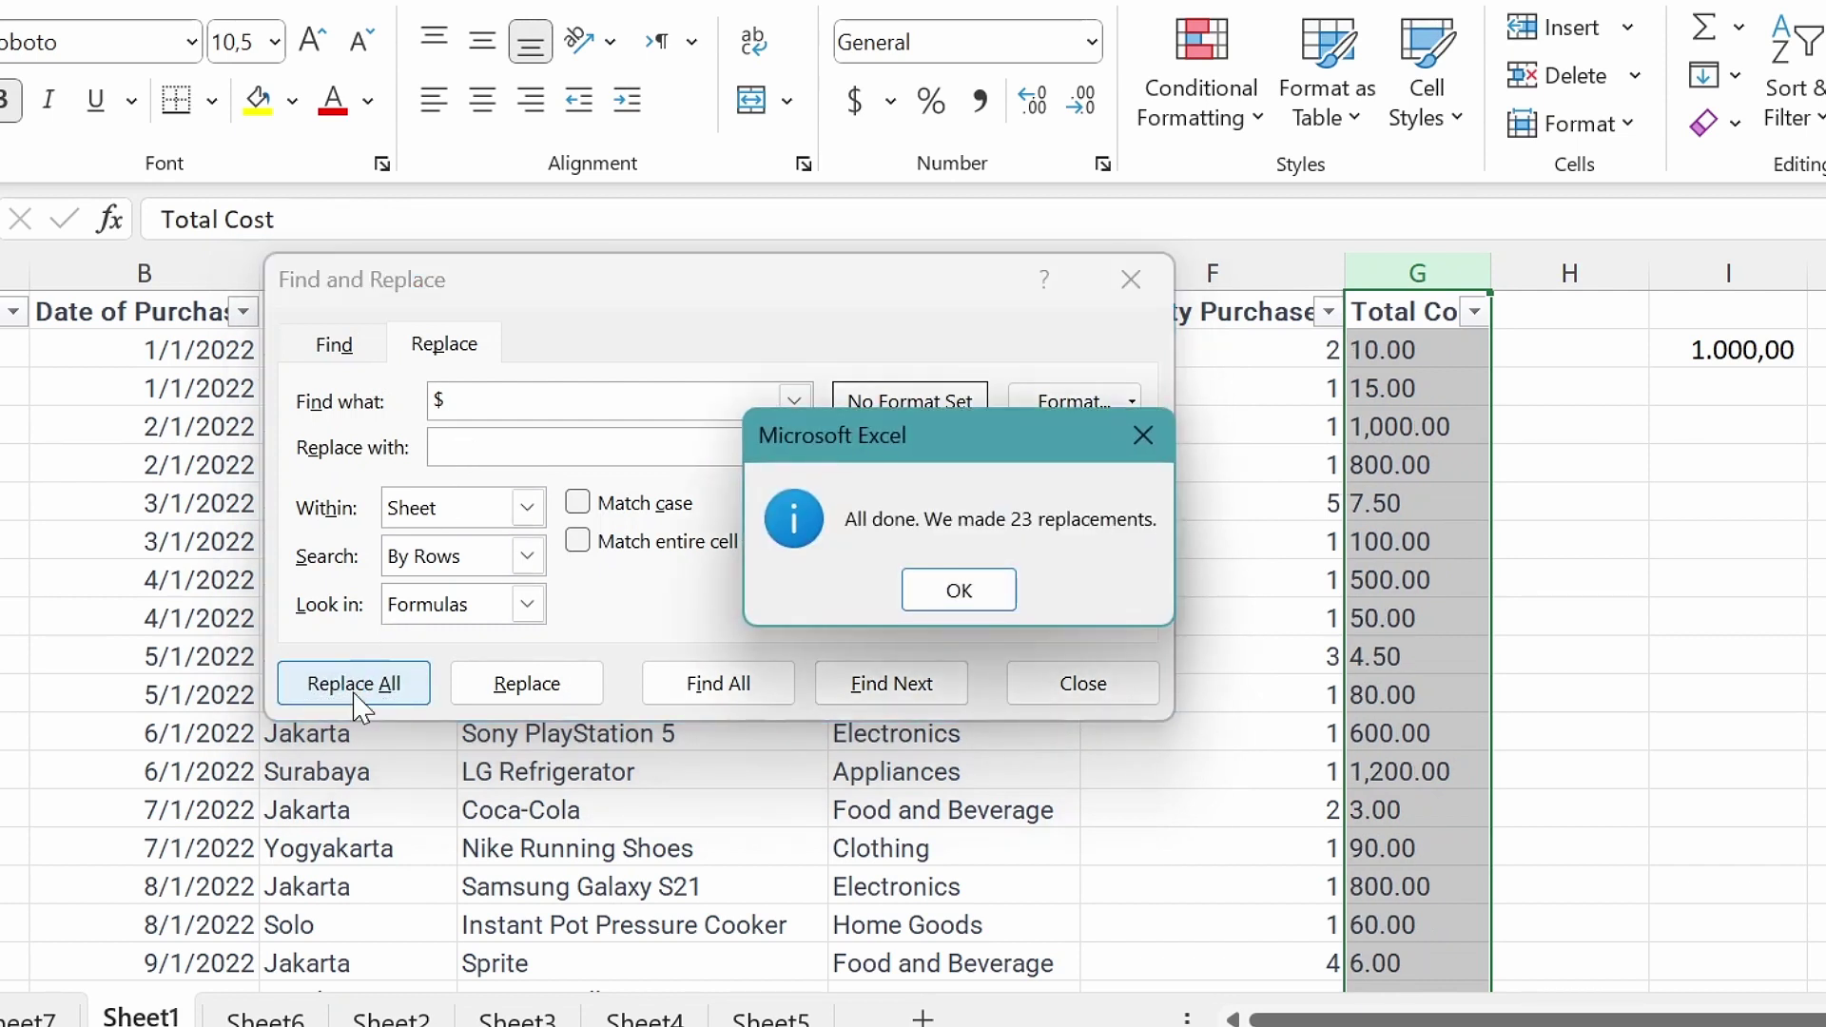
pyautogui.click(960, 592)
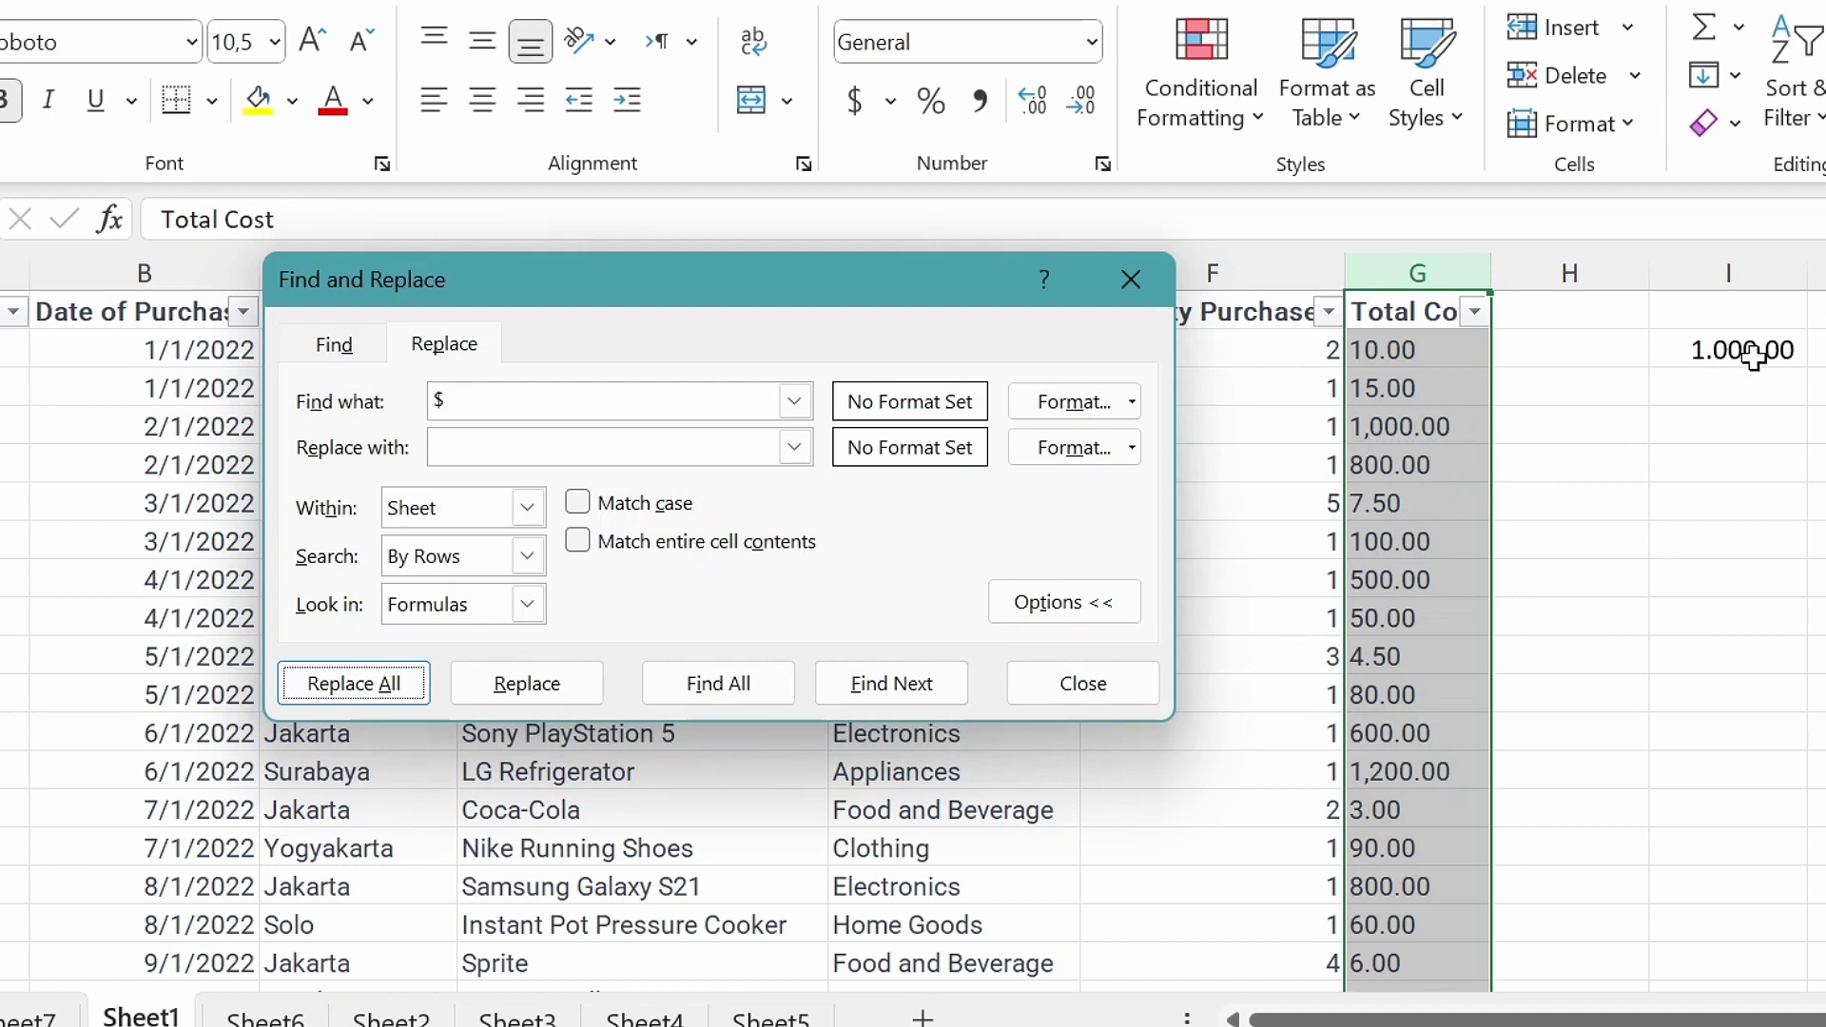
# - Remove all thousands-separator commas from the Total Cost column by replacing "," with nothing
pyautogui.click(478, 401)
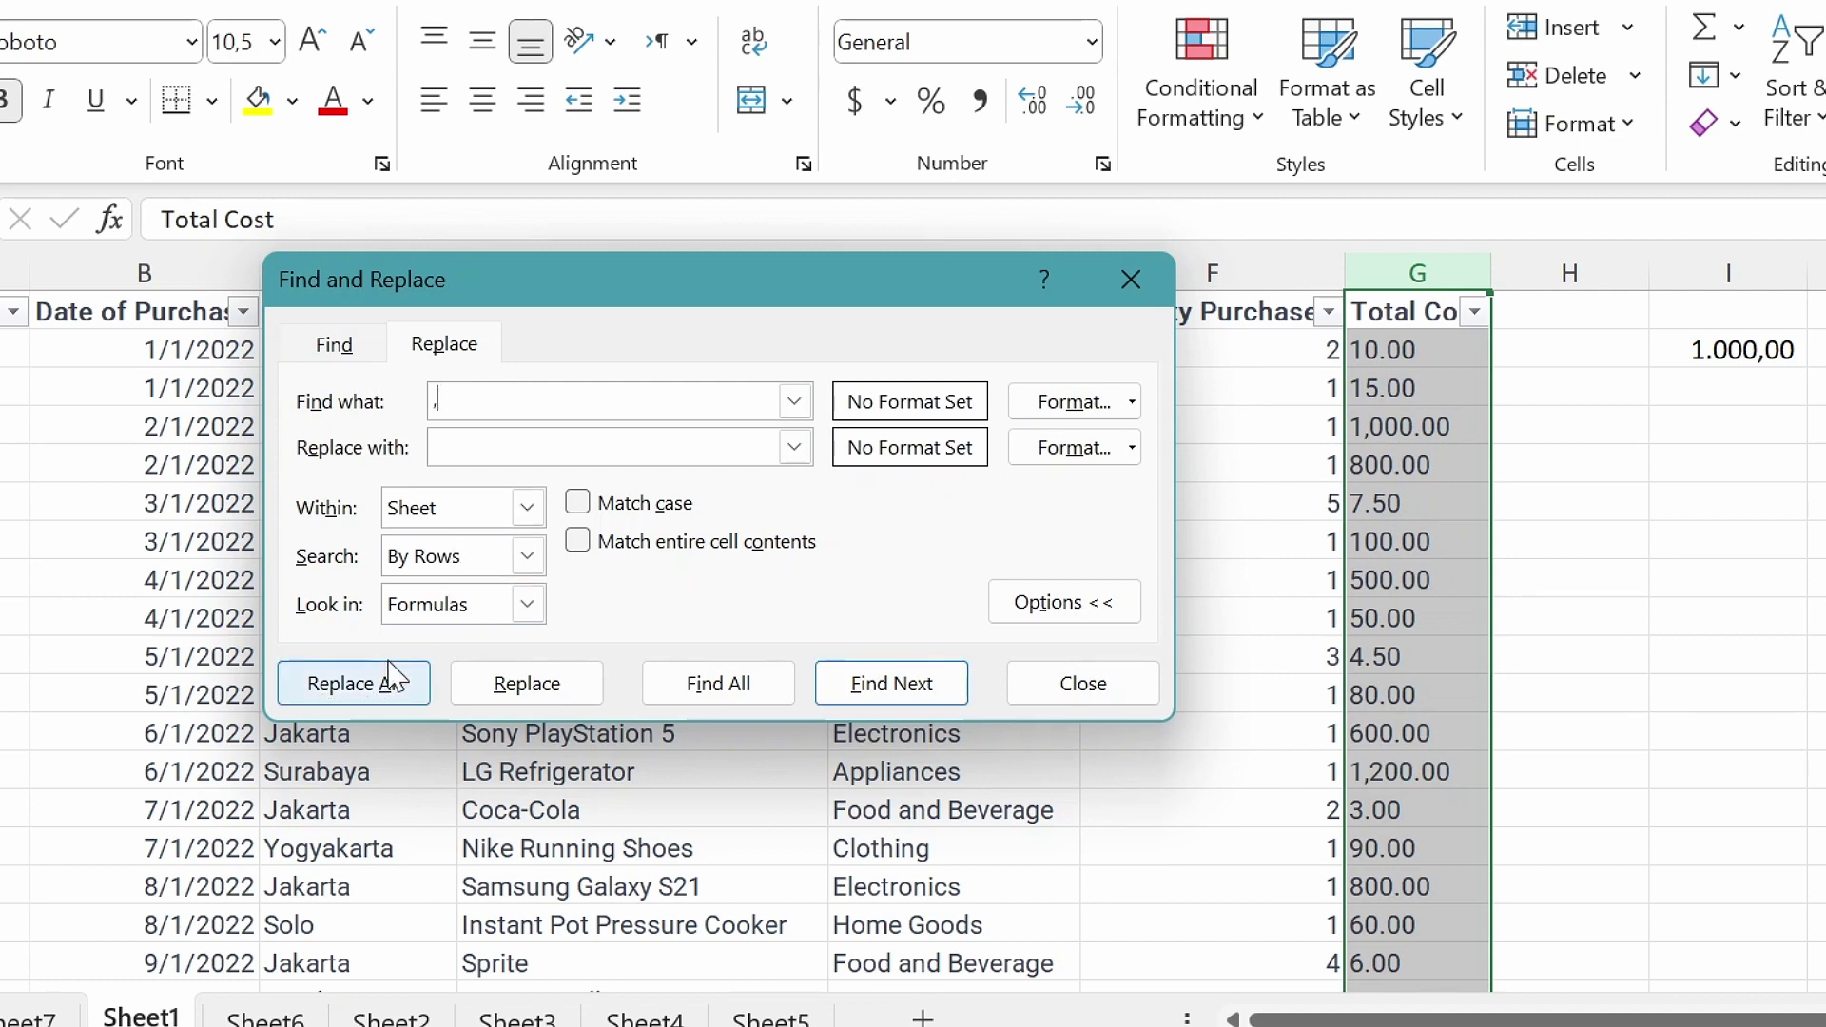
pyautogui.click(367, 692)
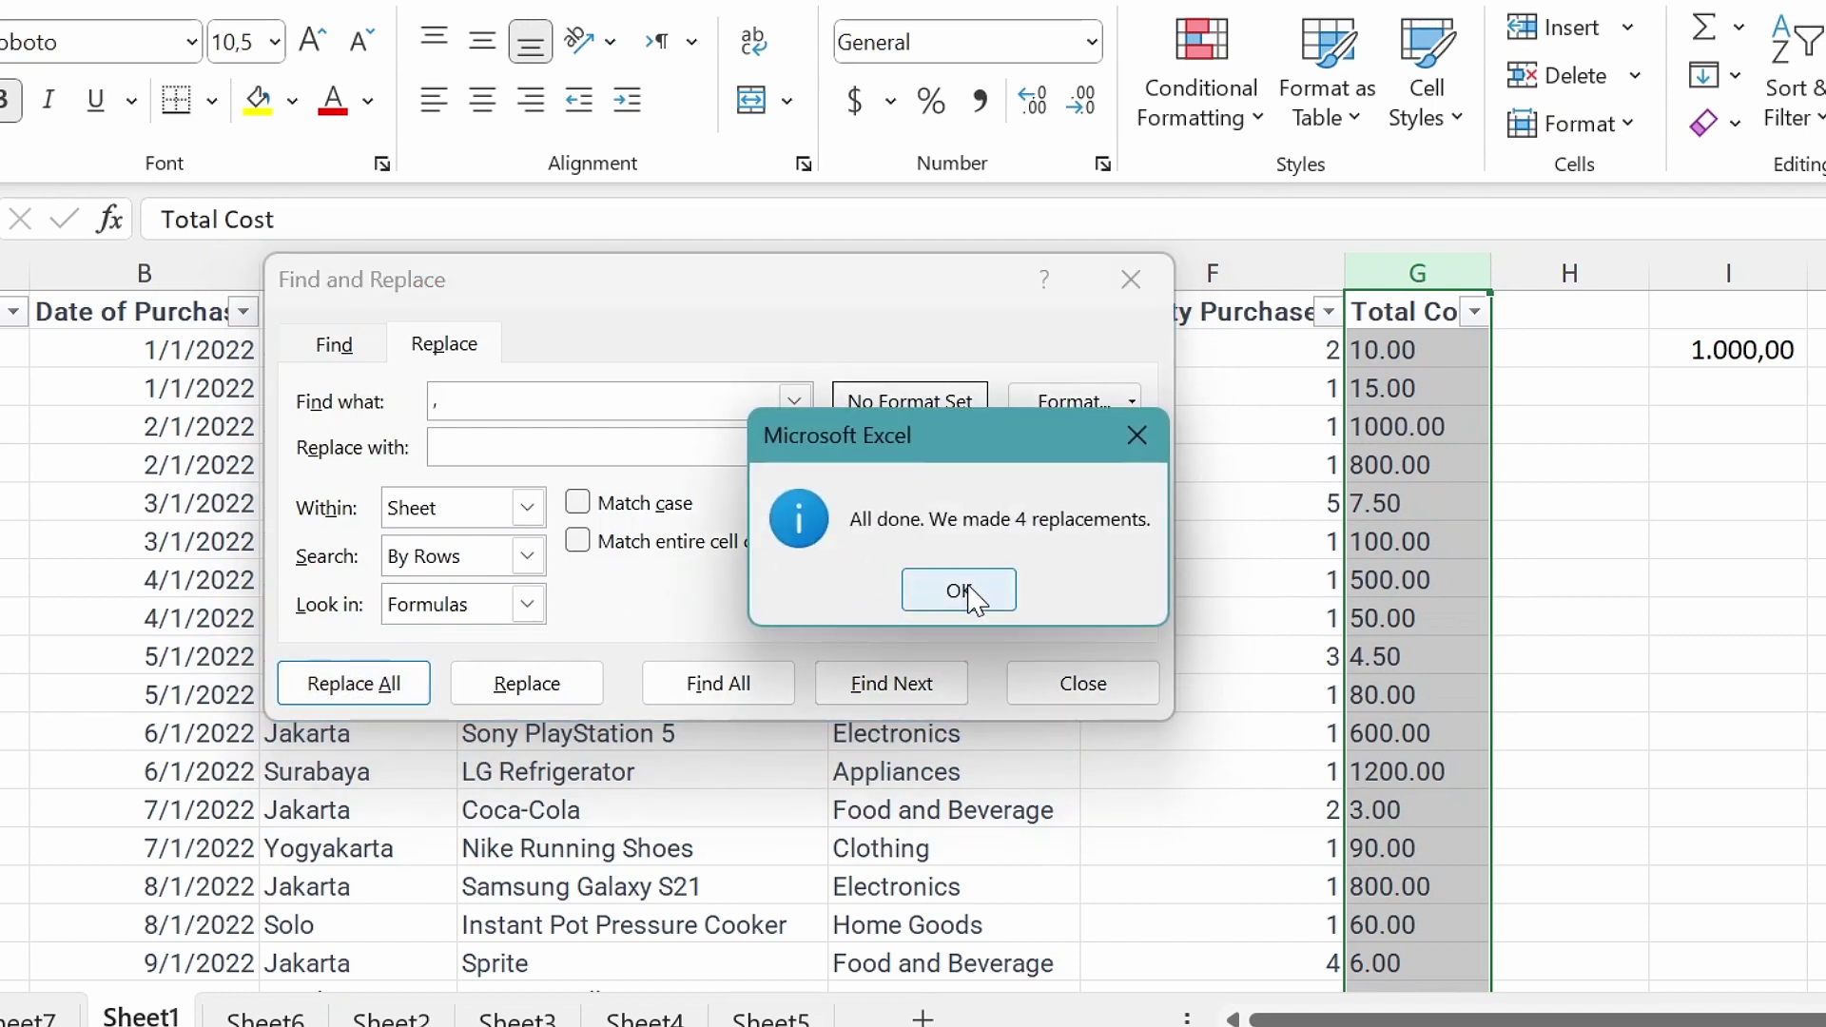
pyautogui.click(959, 590)
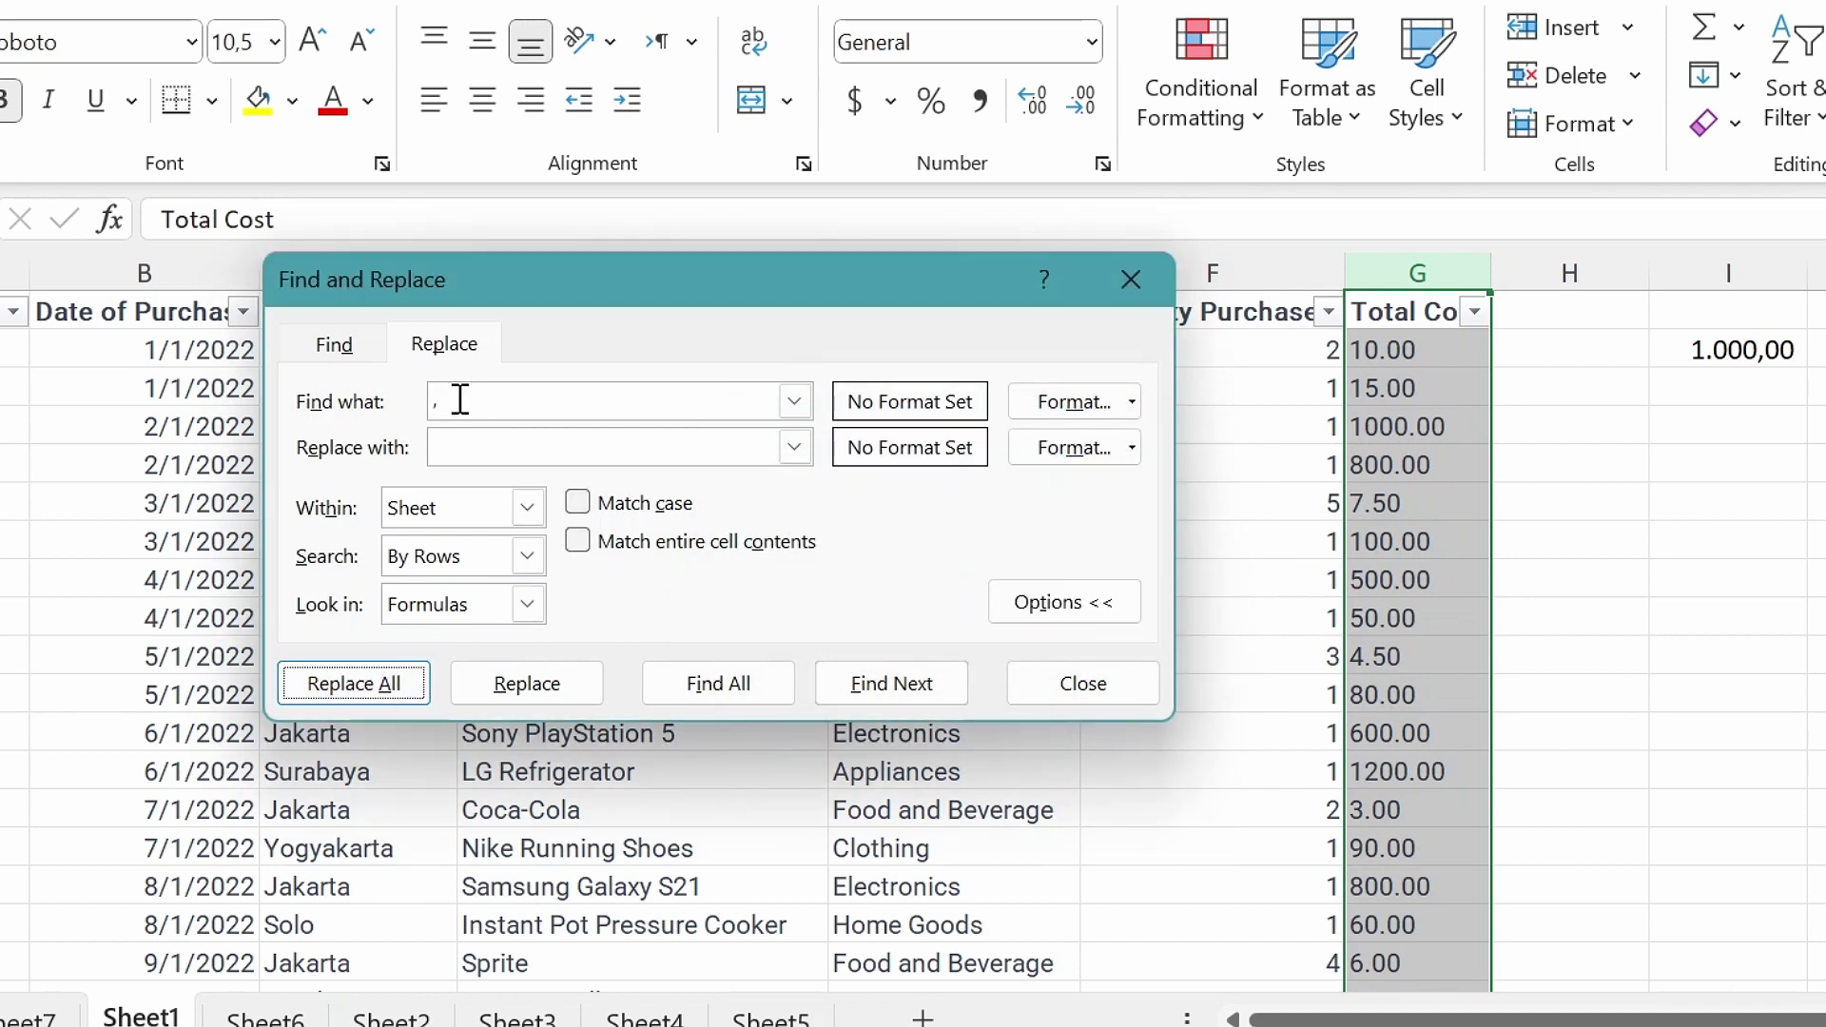
# - Replace every "." in the Total Cost column with "," and close Find and Replace
pyautogui.click(466, 401)
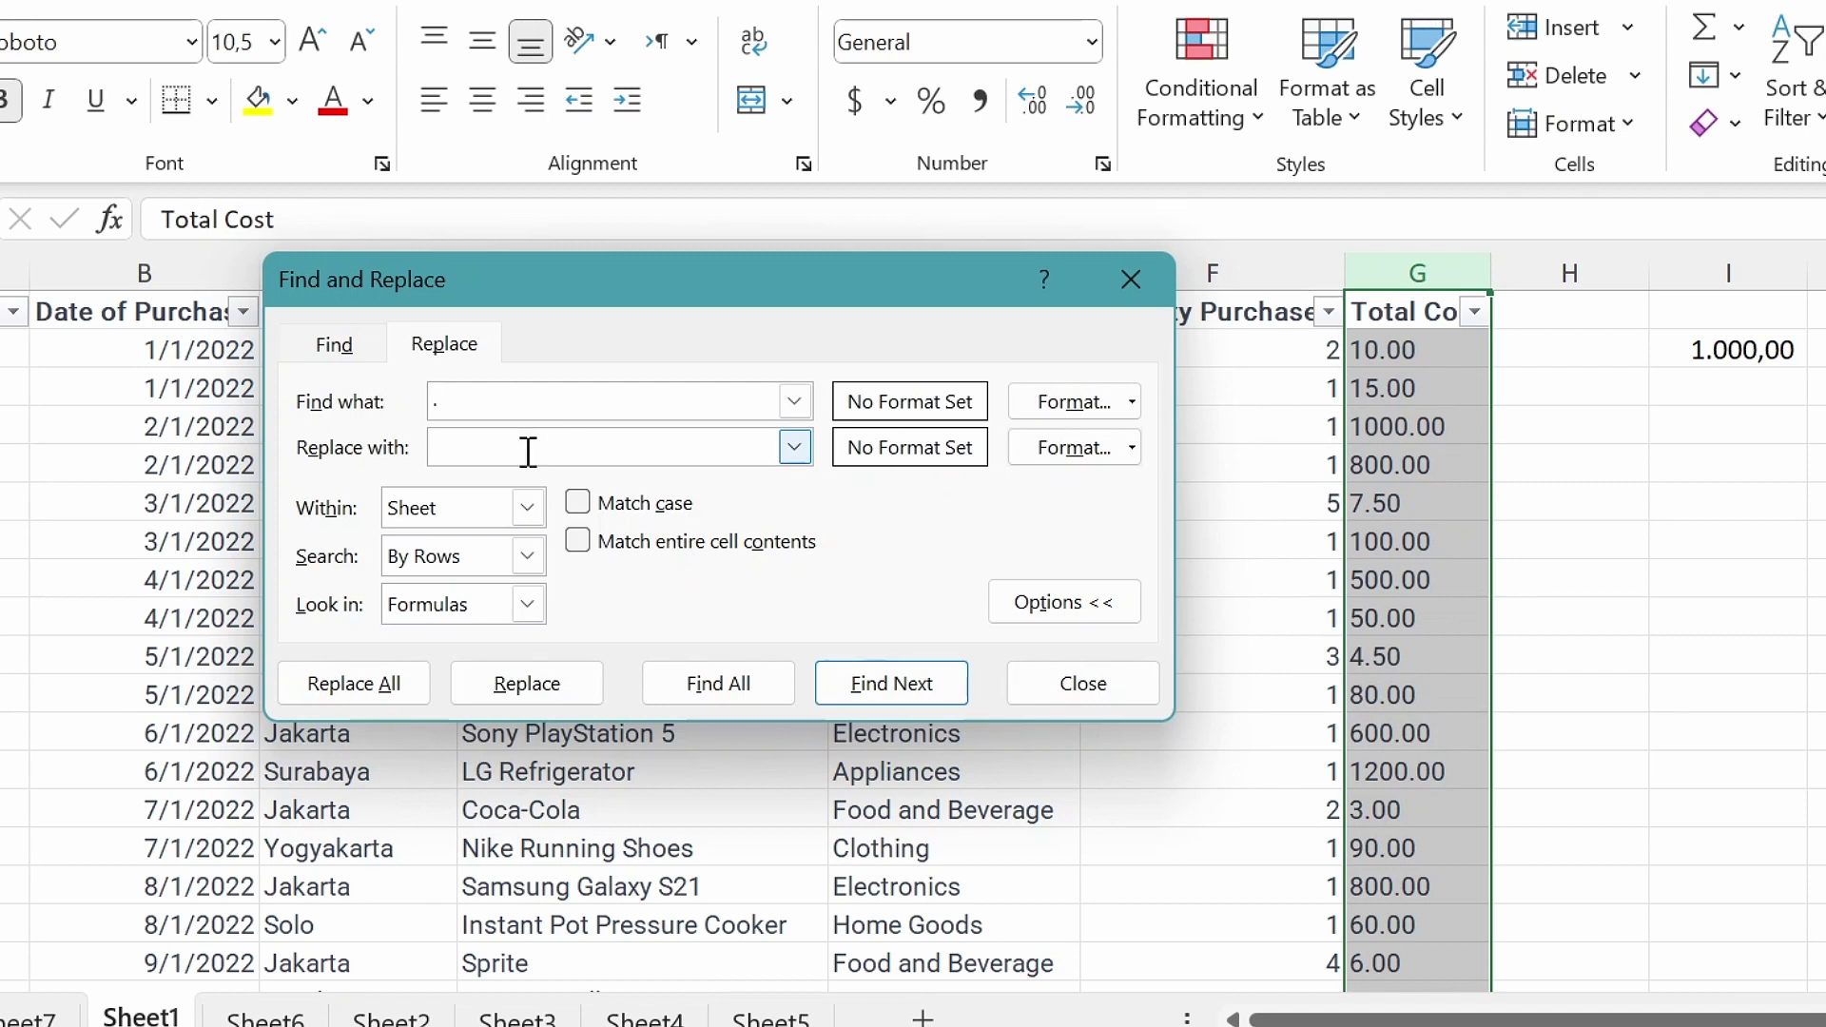
pyautogui.click(385, 702)
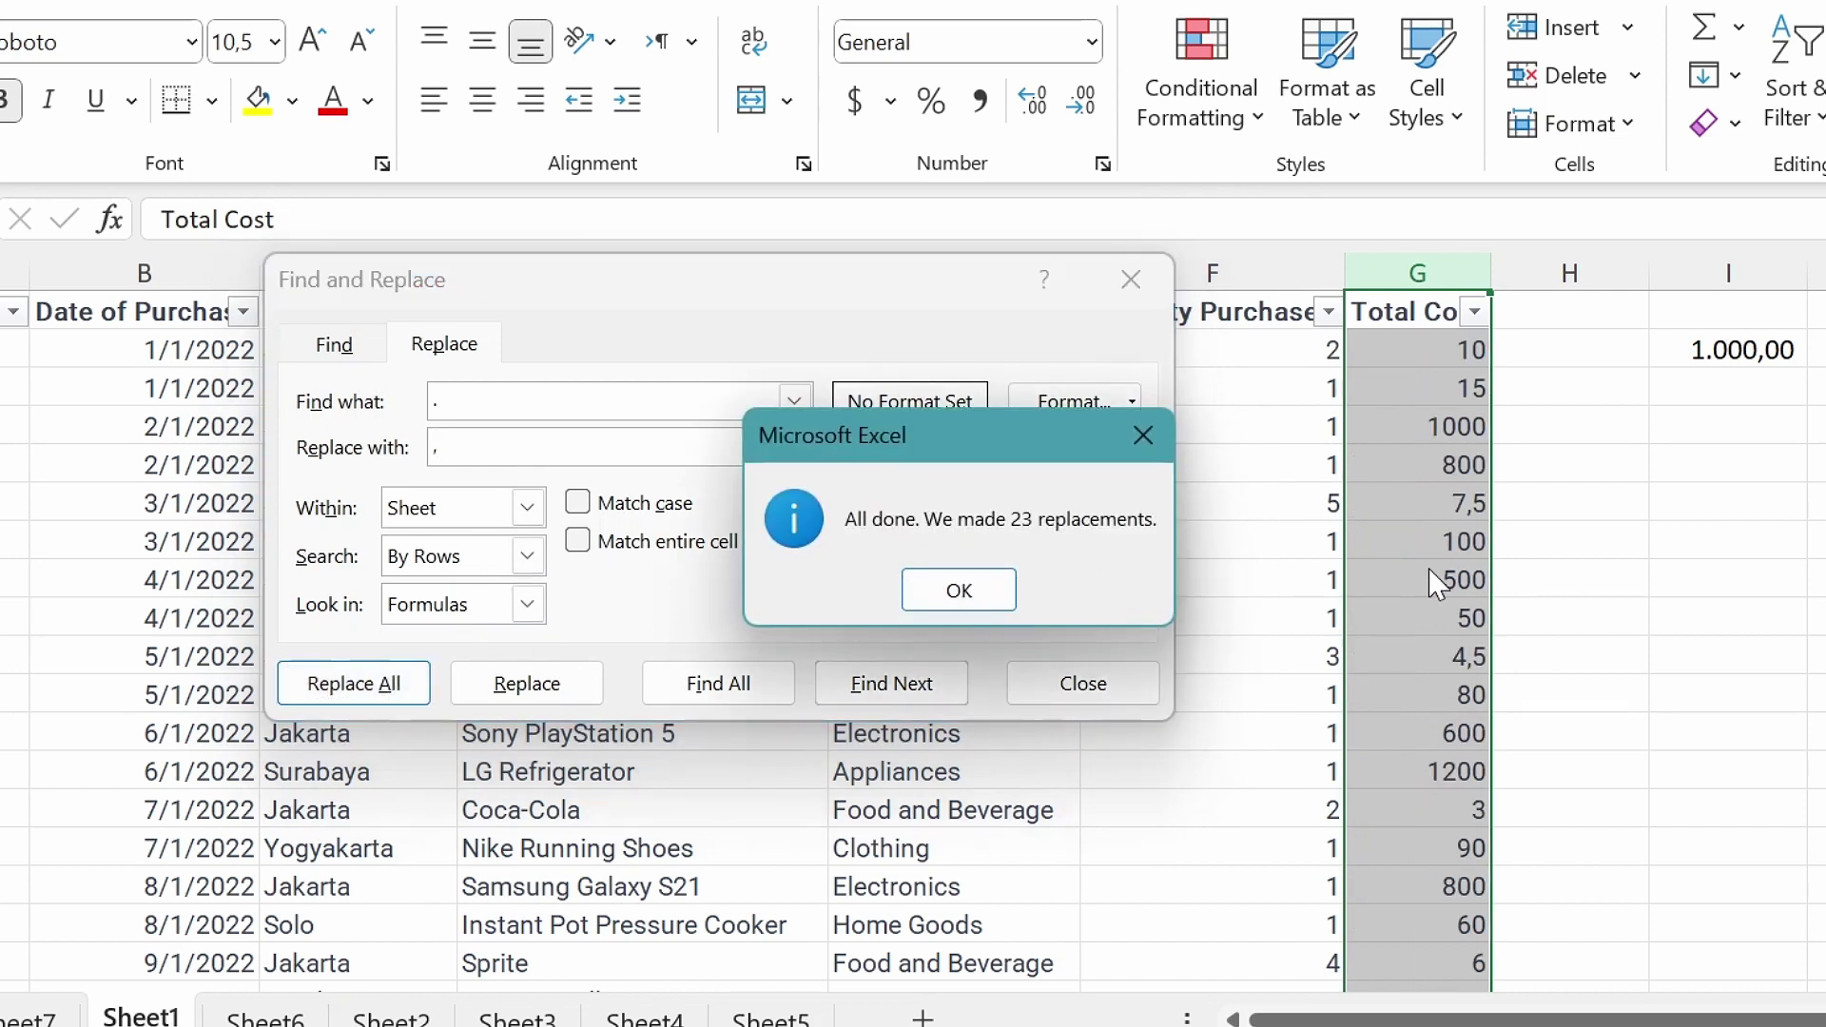
pyautogui.click(984, 605)
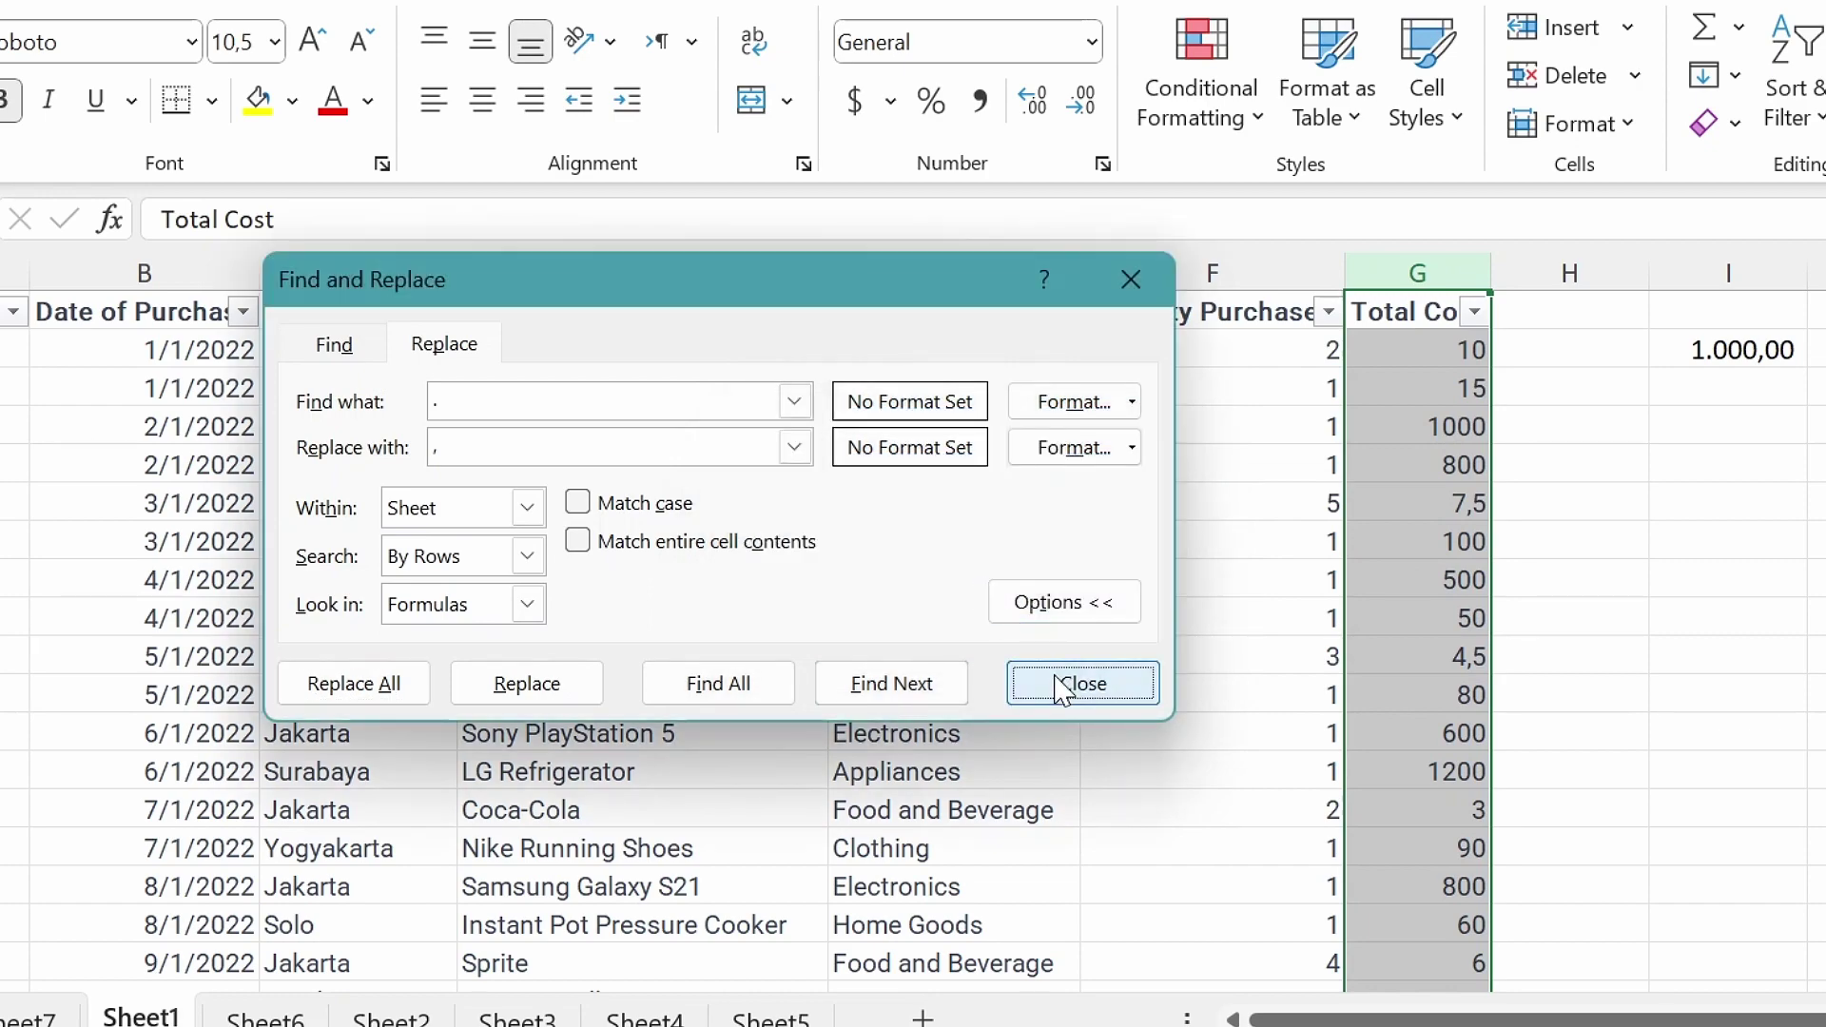
pyautogui.click(1070, 683)
pyautogui.click(1422, 502)
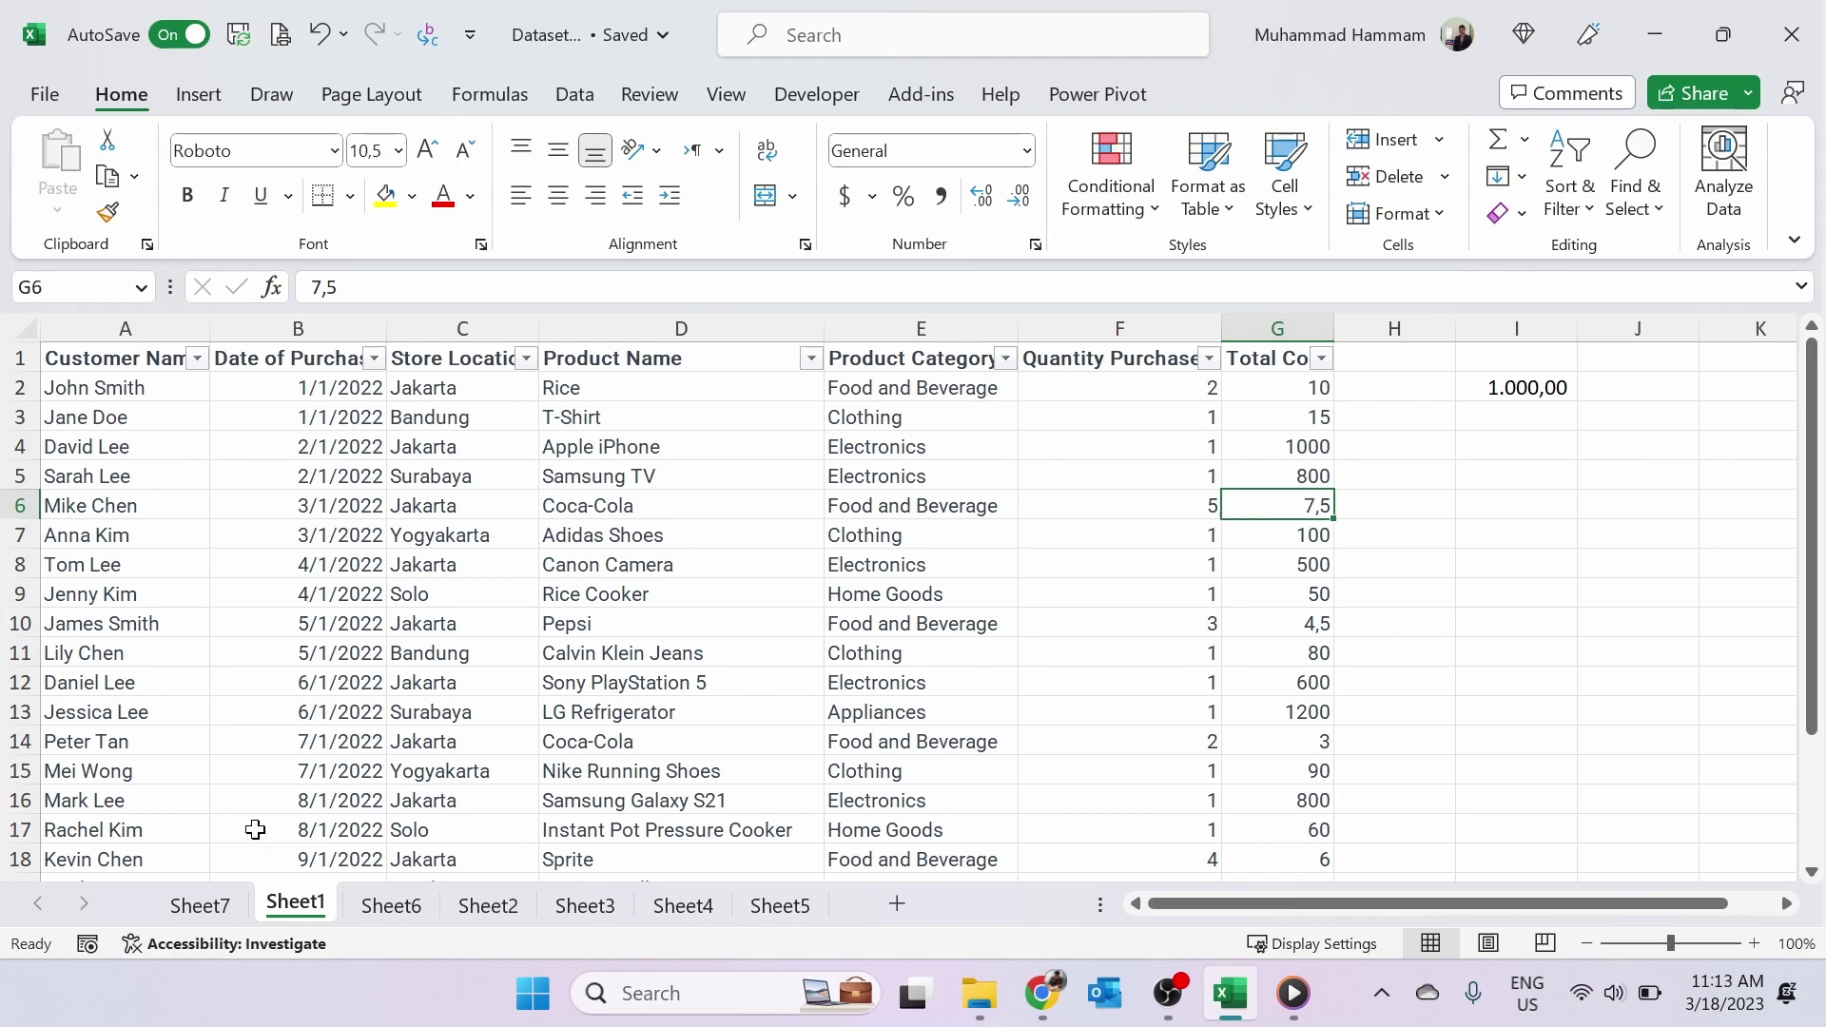
# - Refresh the PivotTable on Sheet7 with the cleaned Total Cost values
pyautogui.click(201, 904)
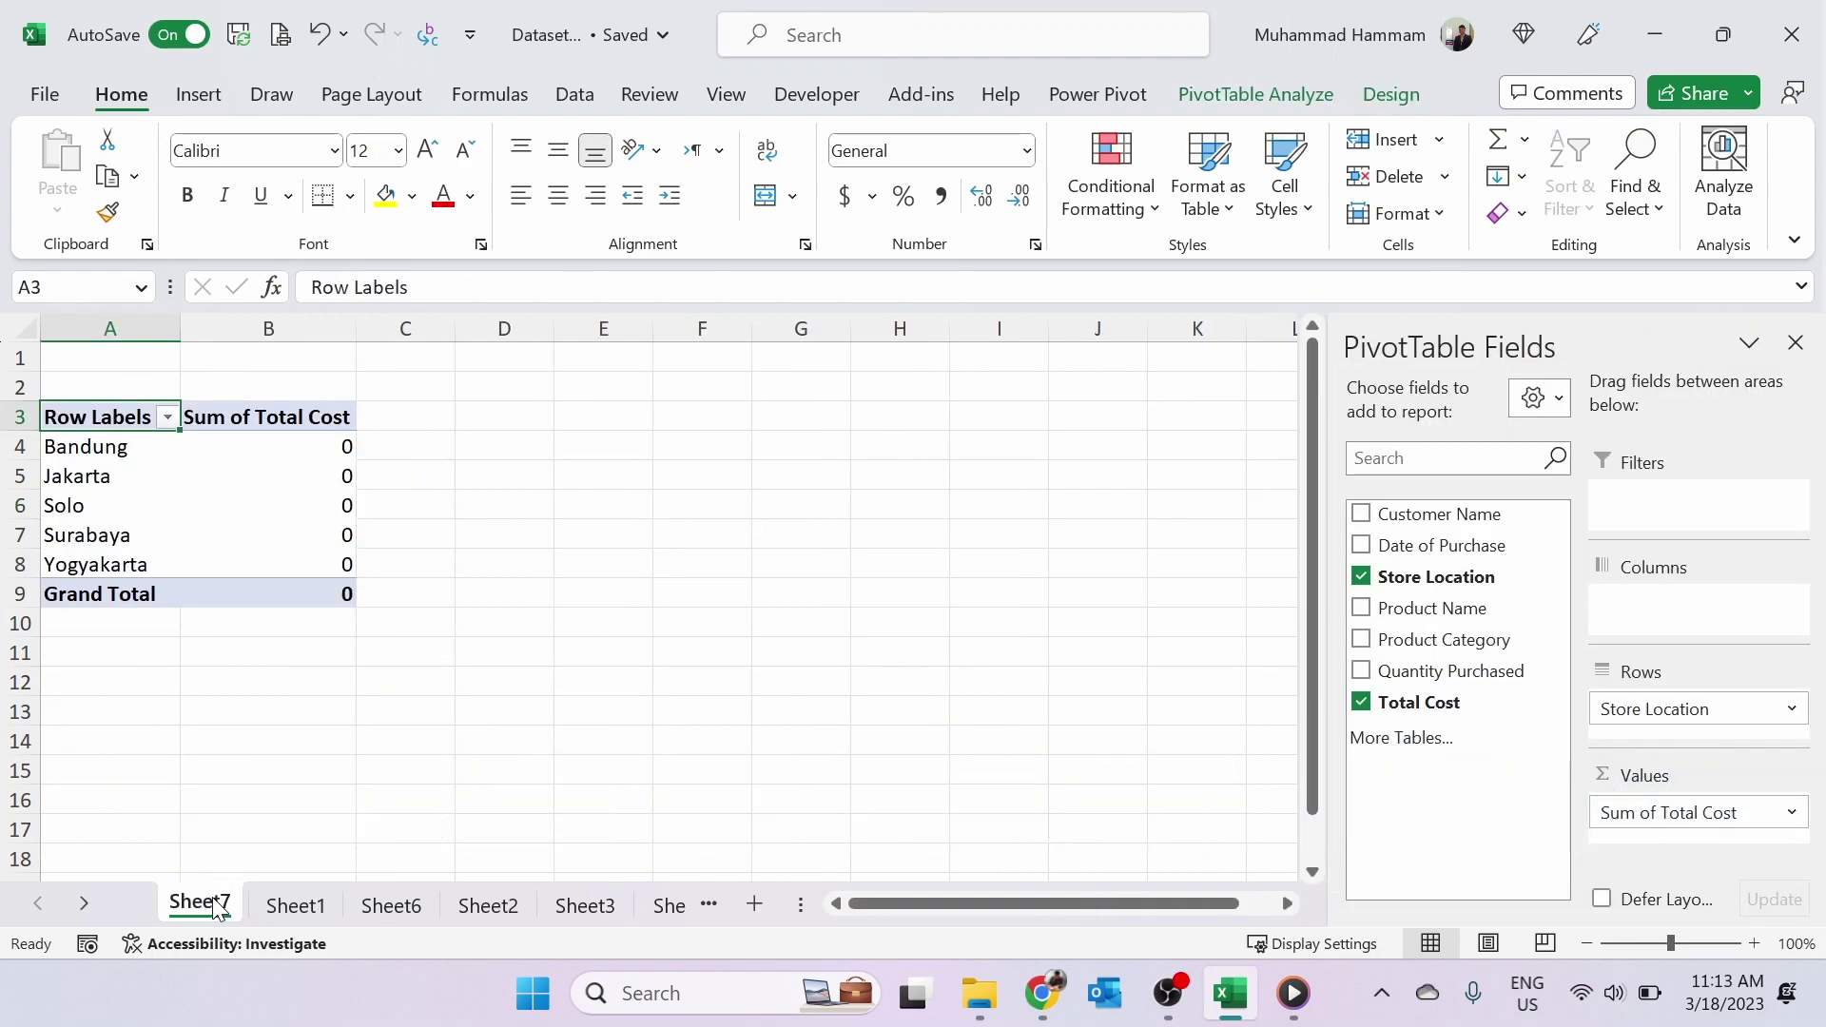
pyautogui.click(298, 482)
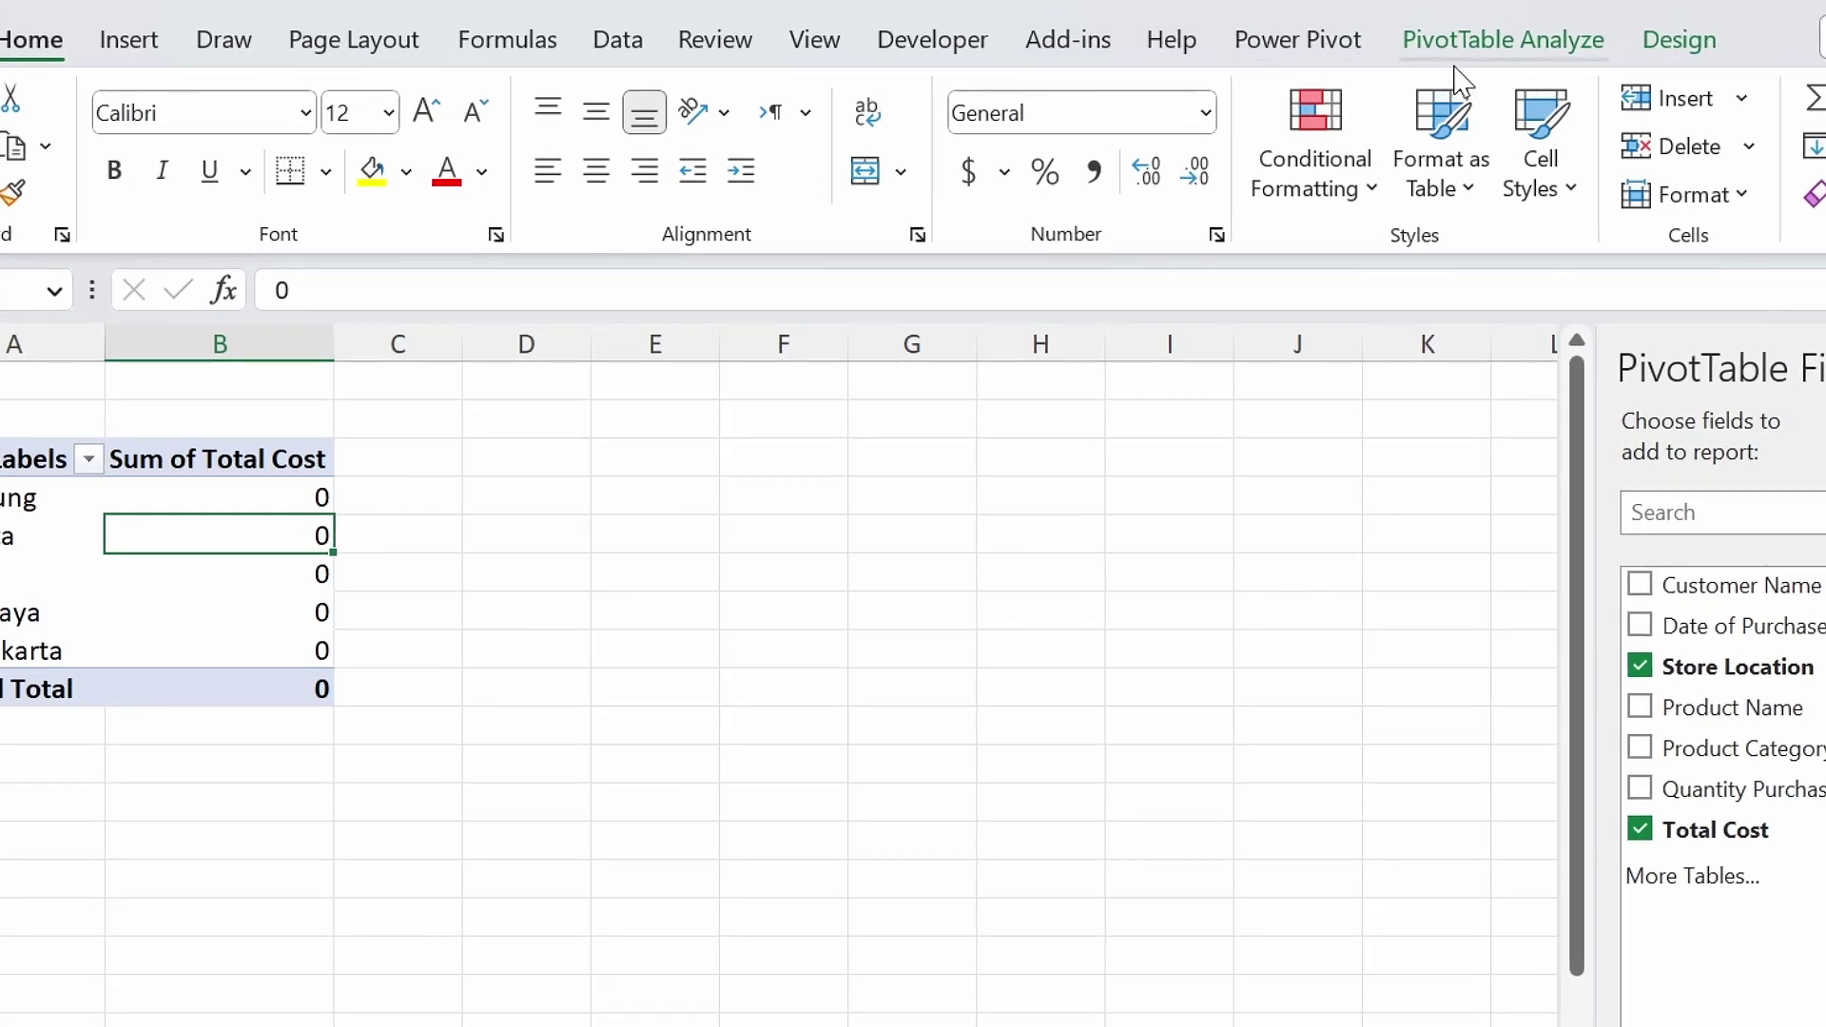
pyautogui.click(1563, 43)
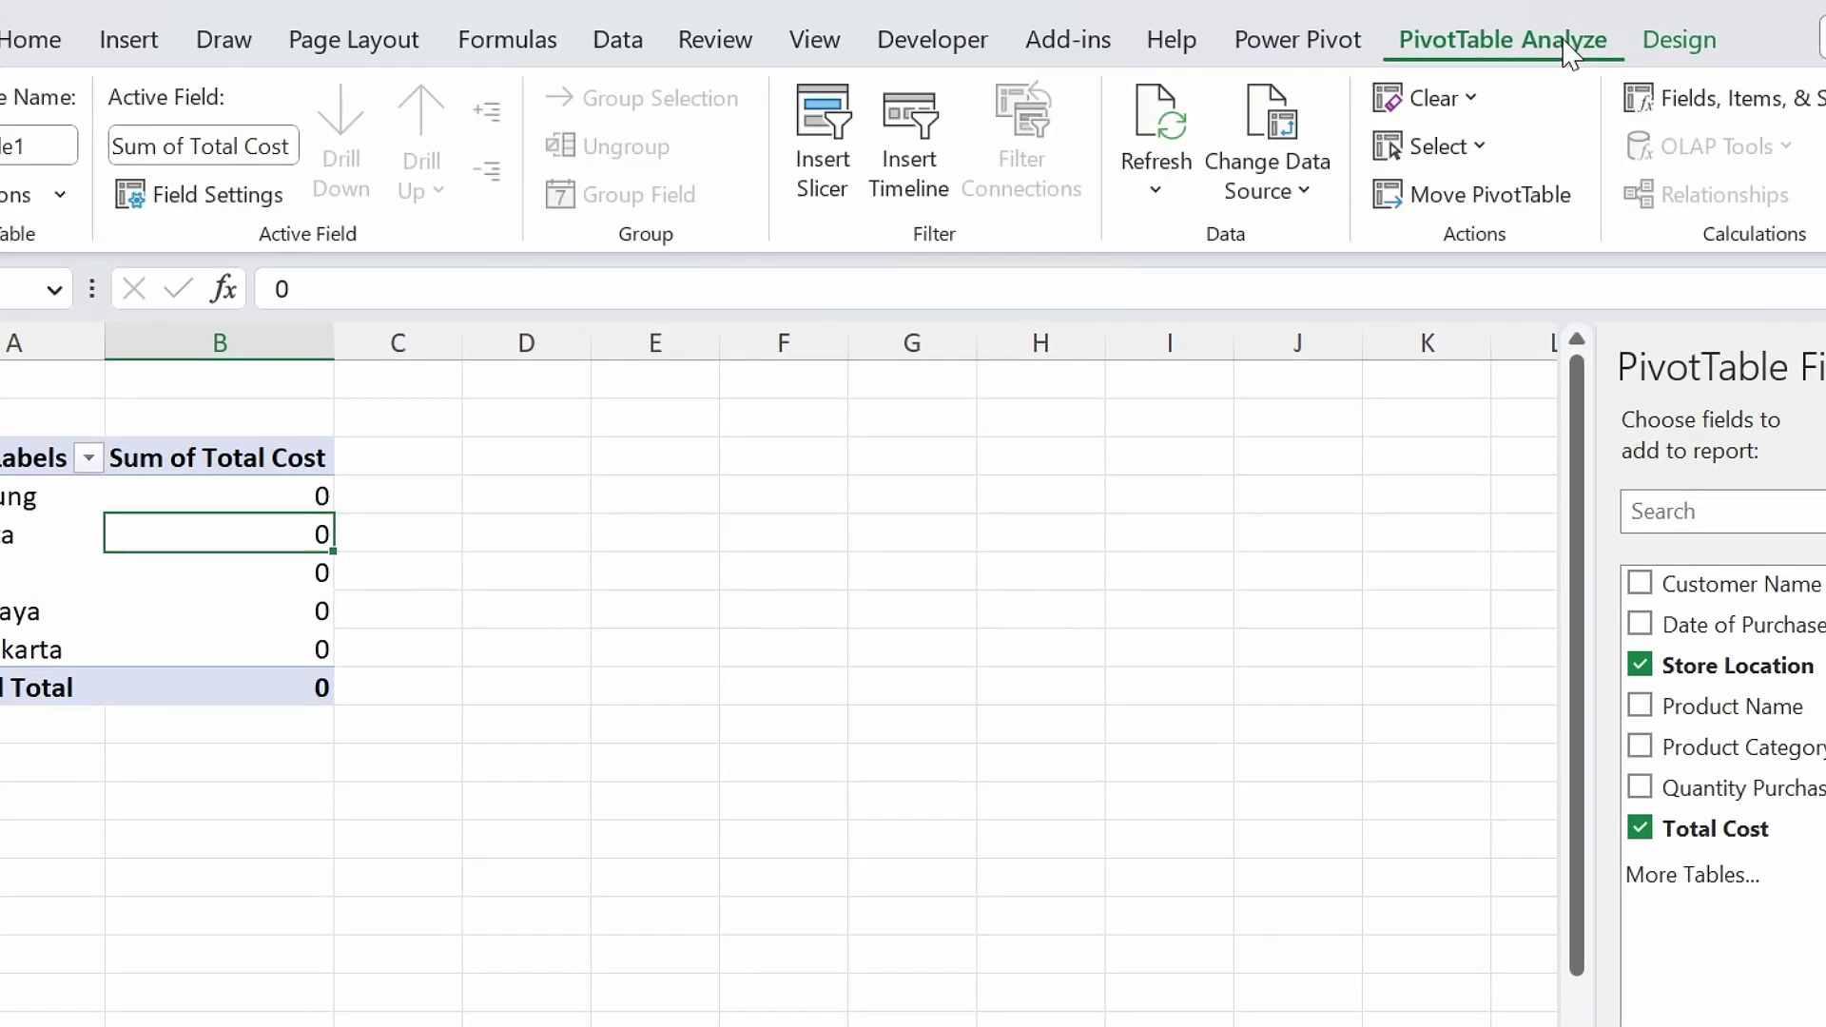
pyautogui.click(1176, 116)
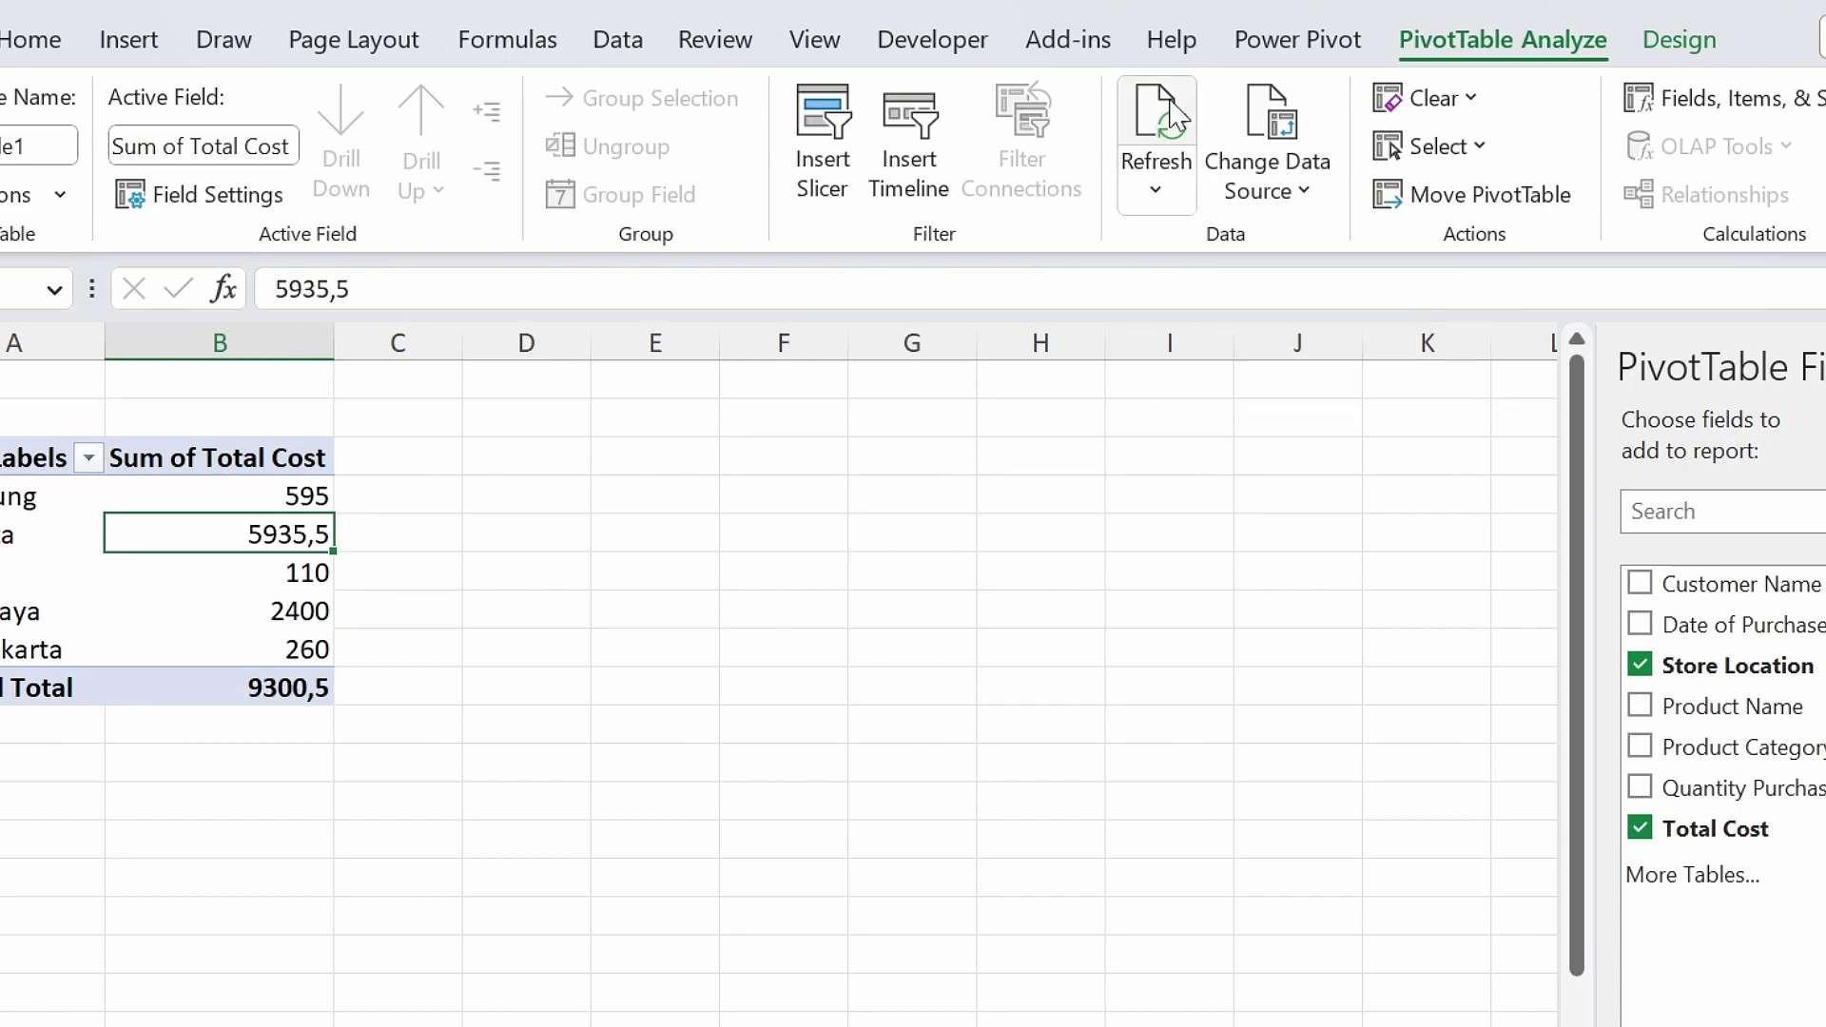
pyautogui.click(272, 493)
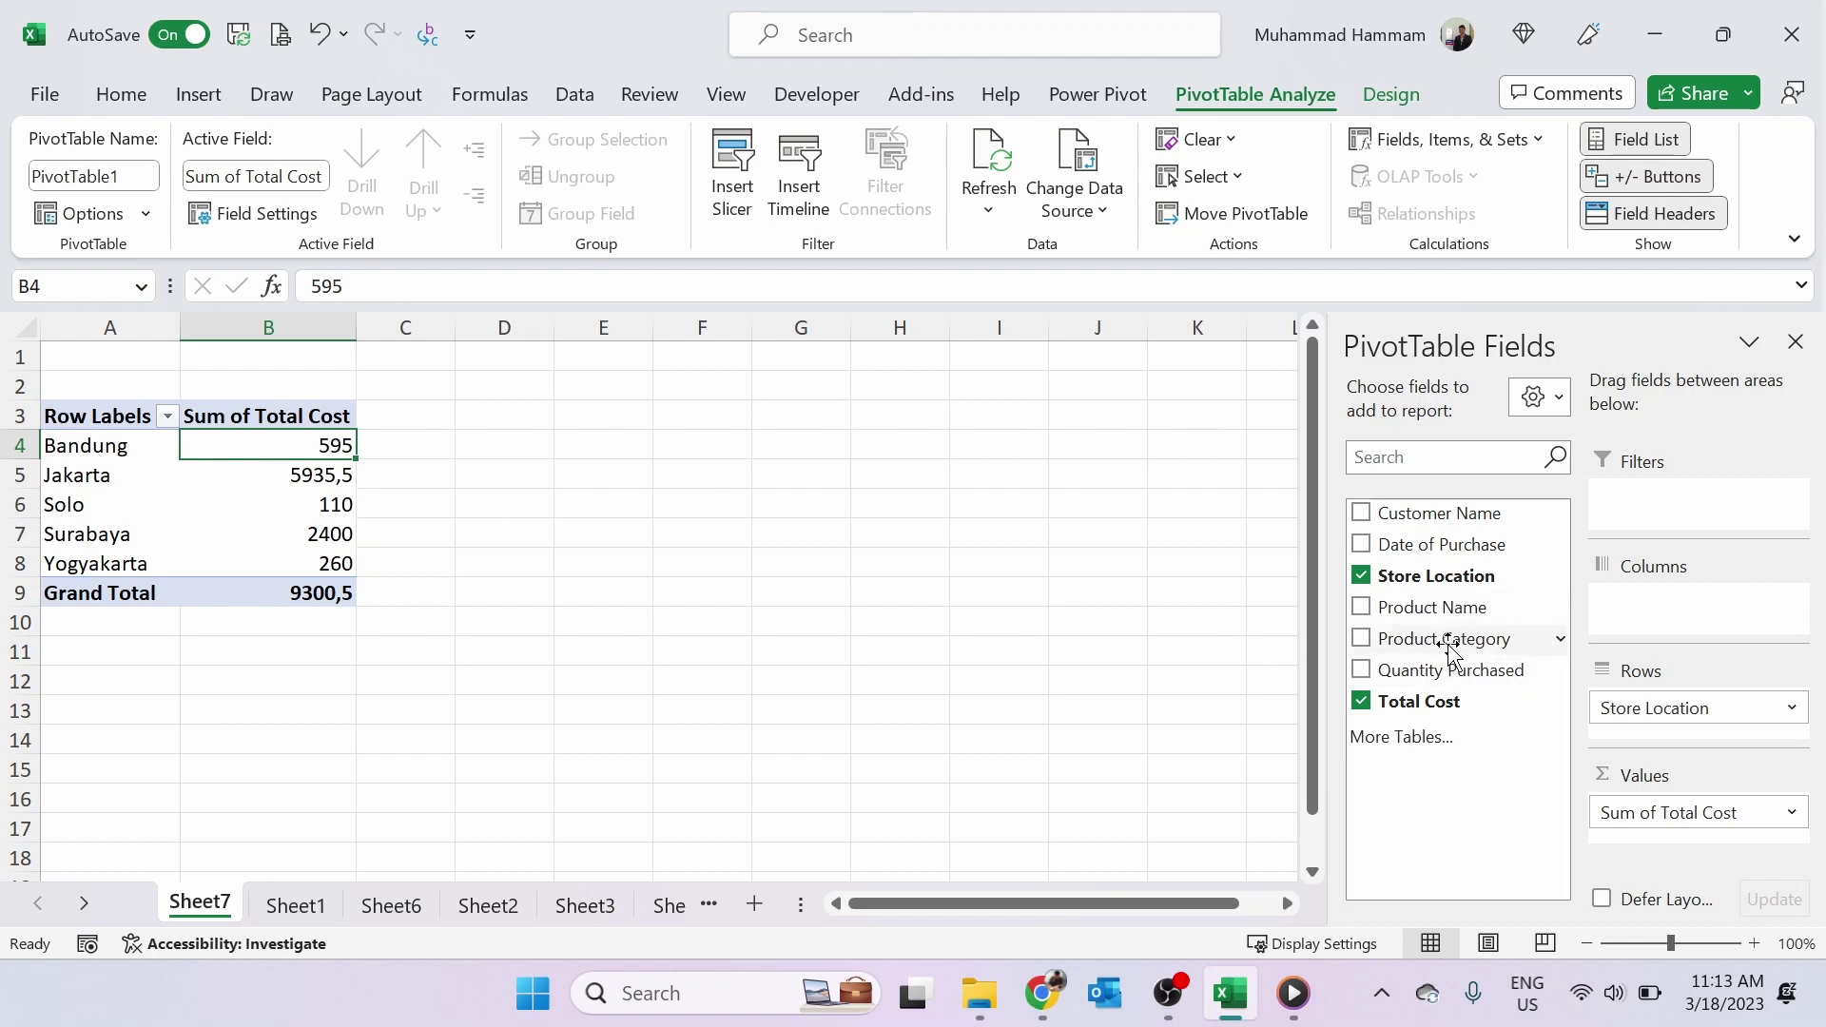
# - Add Product Category to the PivotTable's columns and check the Bandung and Jakarta amounts per category
pyautogui.moveTo(1447, 645); pyautogui.dragTo(1652, 603)
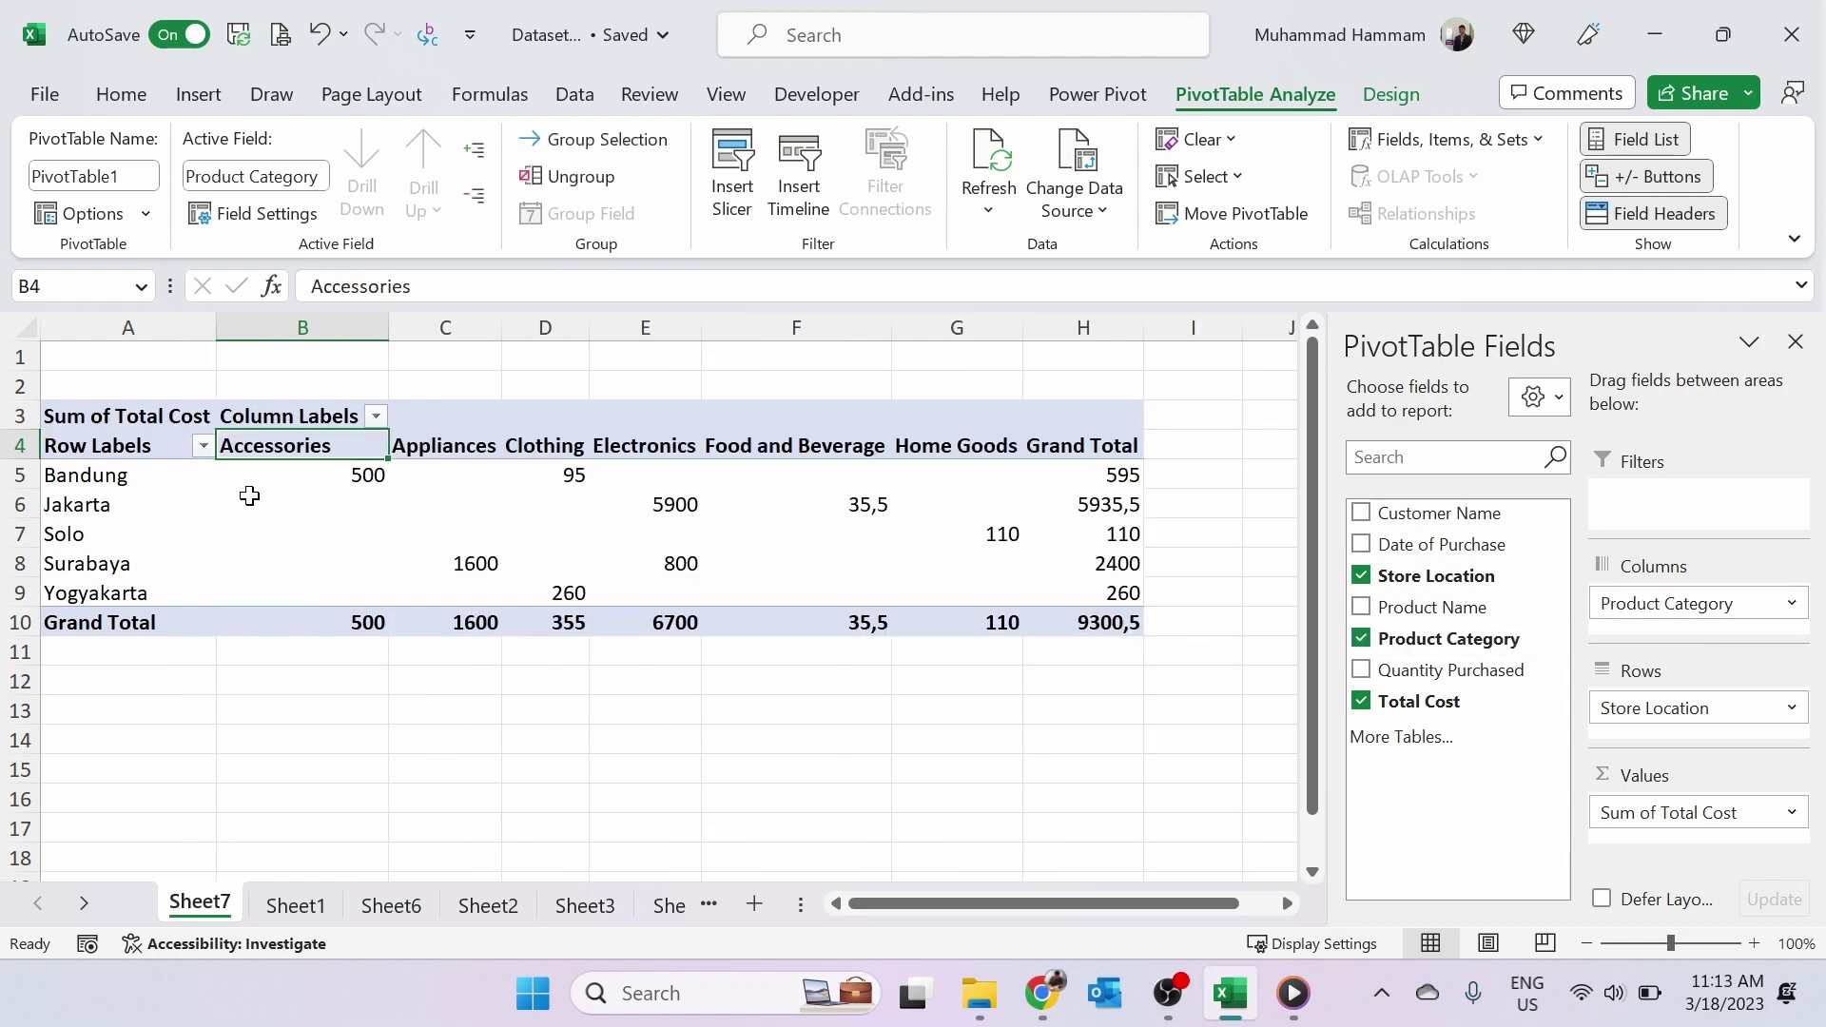
pyautogui.click(117, 479)
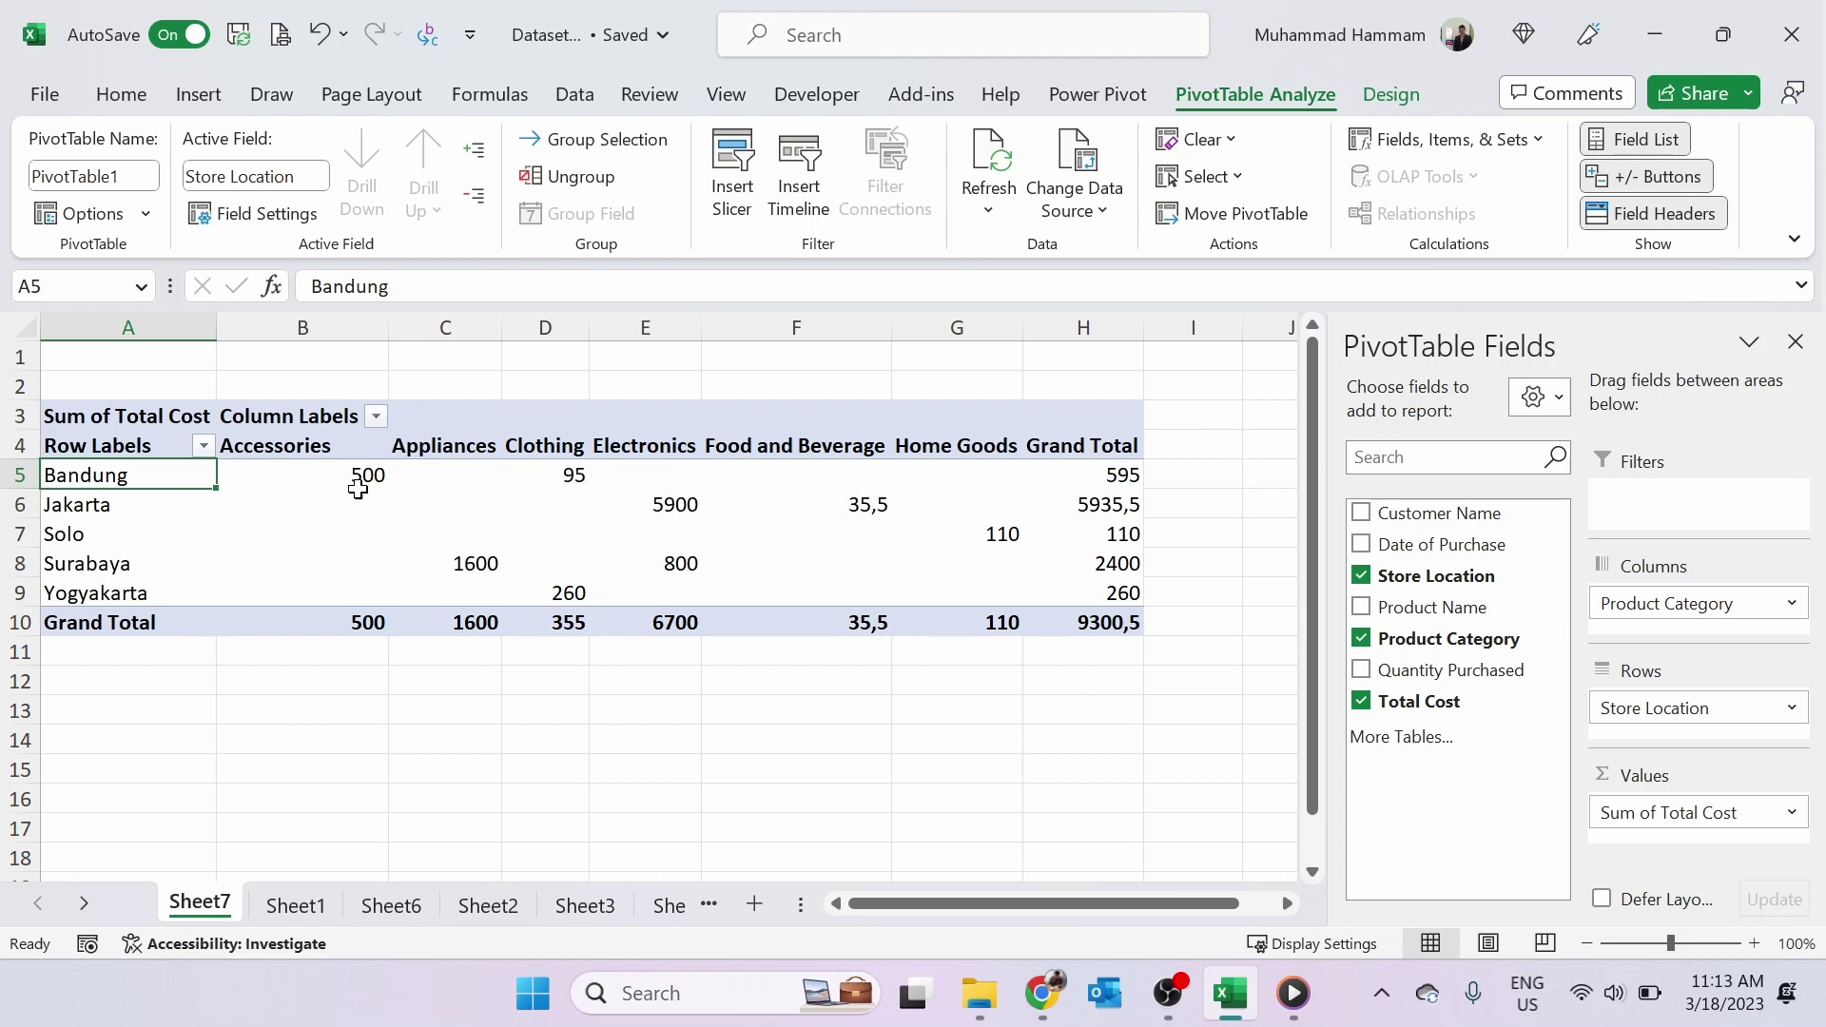
pyautogui.click(319, 478)
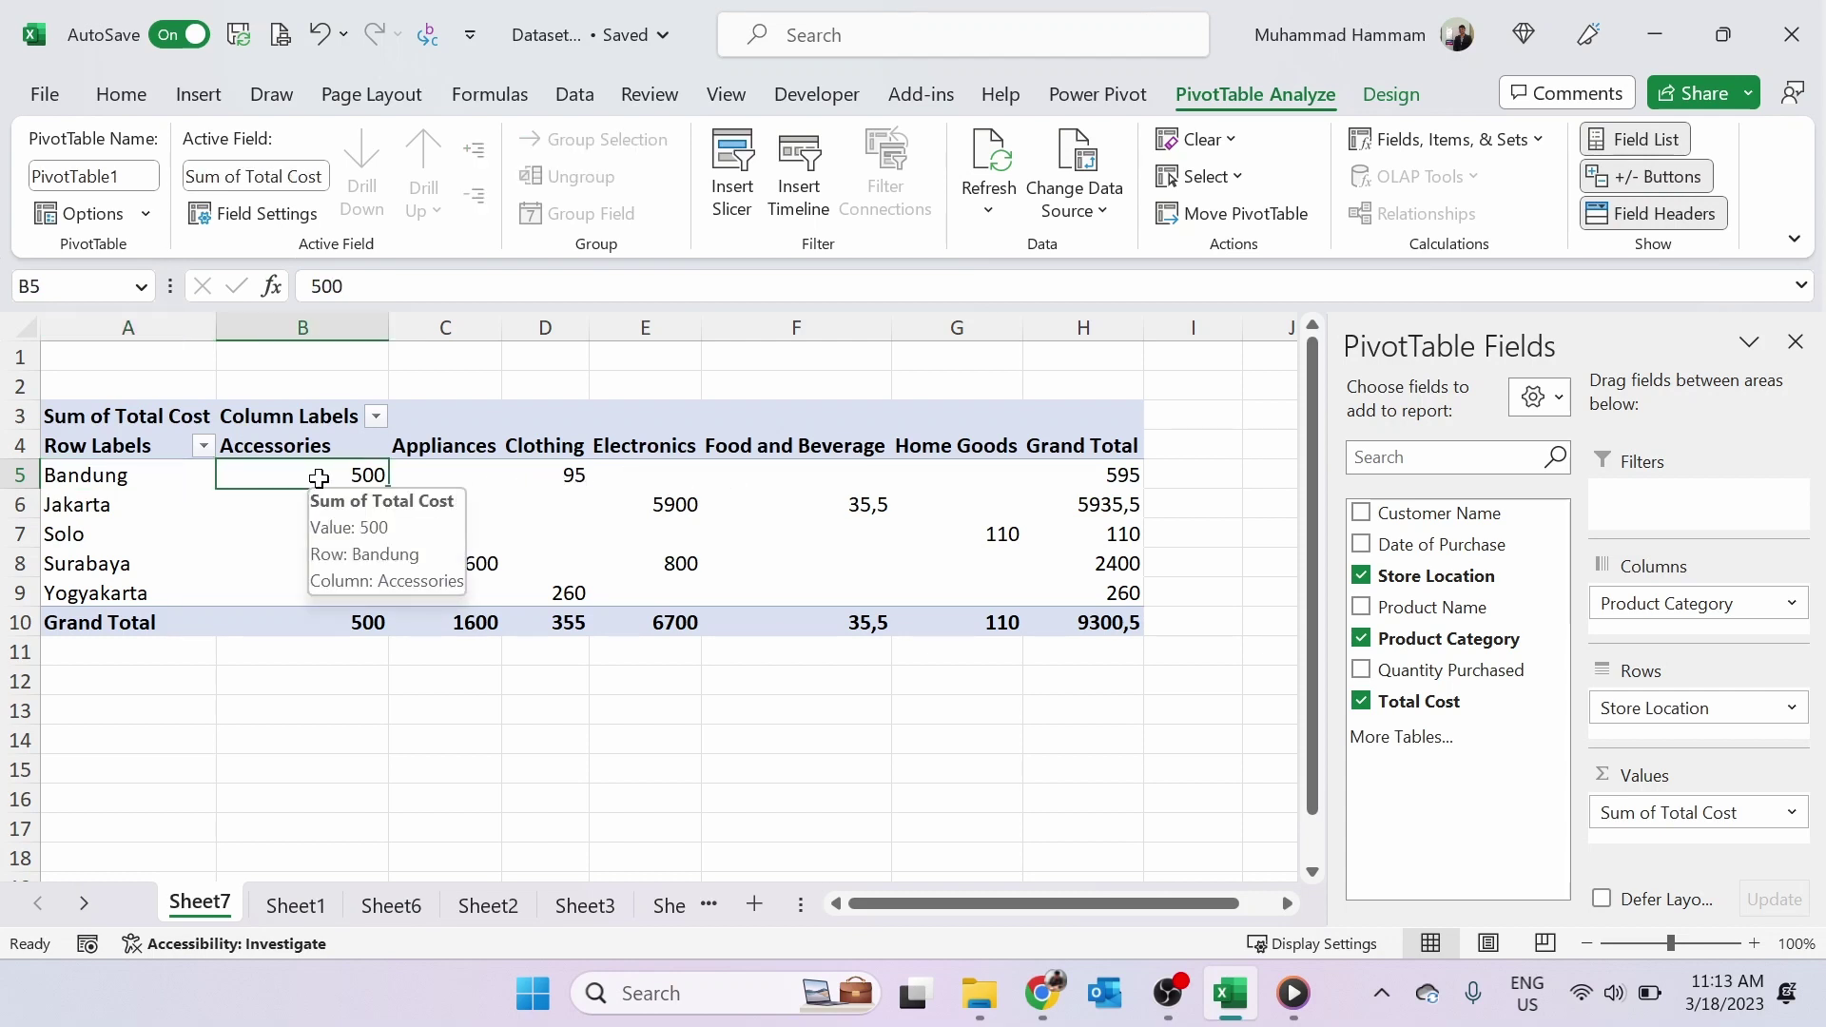
pyautogui.press('Right')
pyautogui.press('Right')
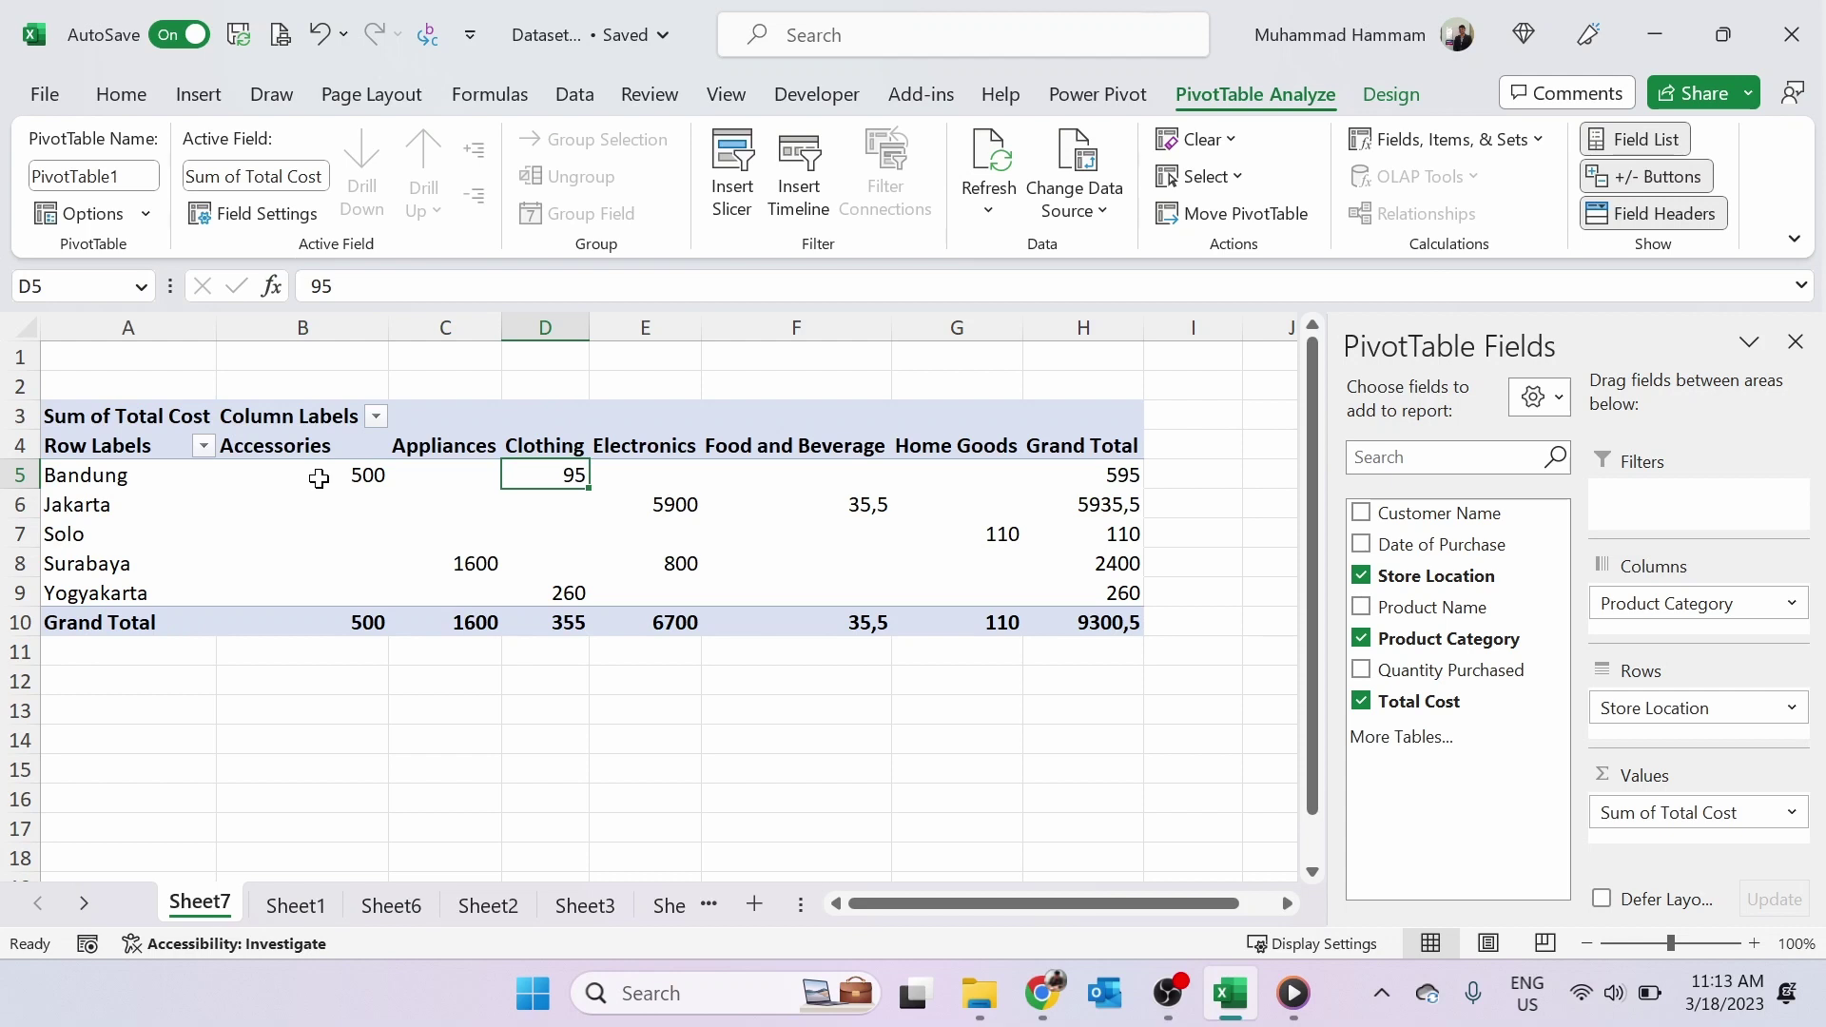
pyautogui.press('Left')
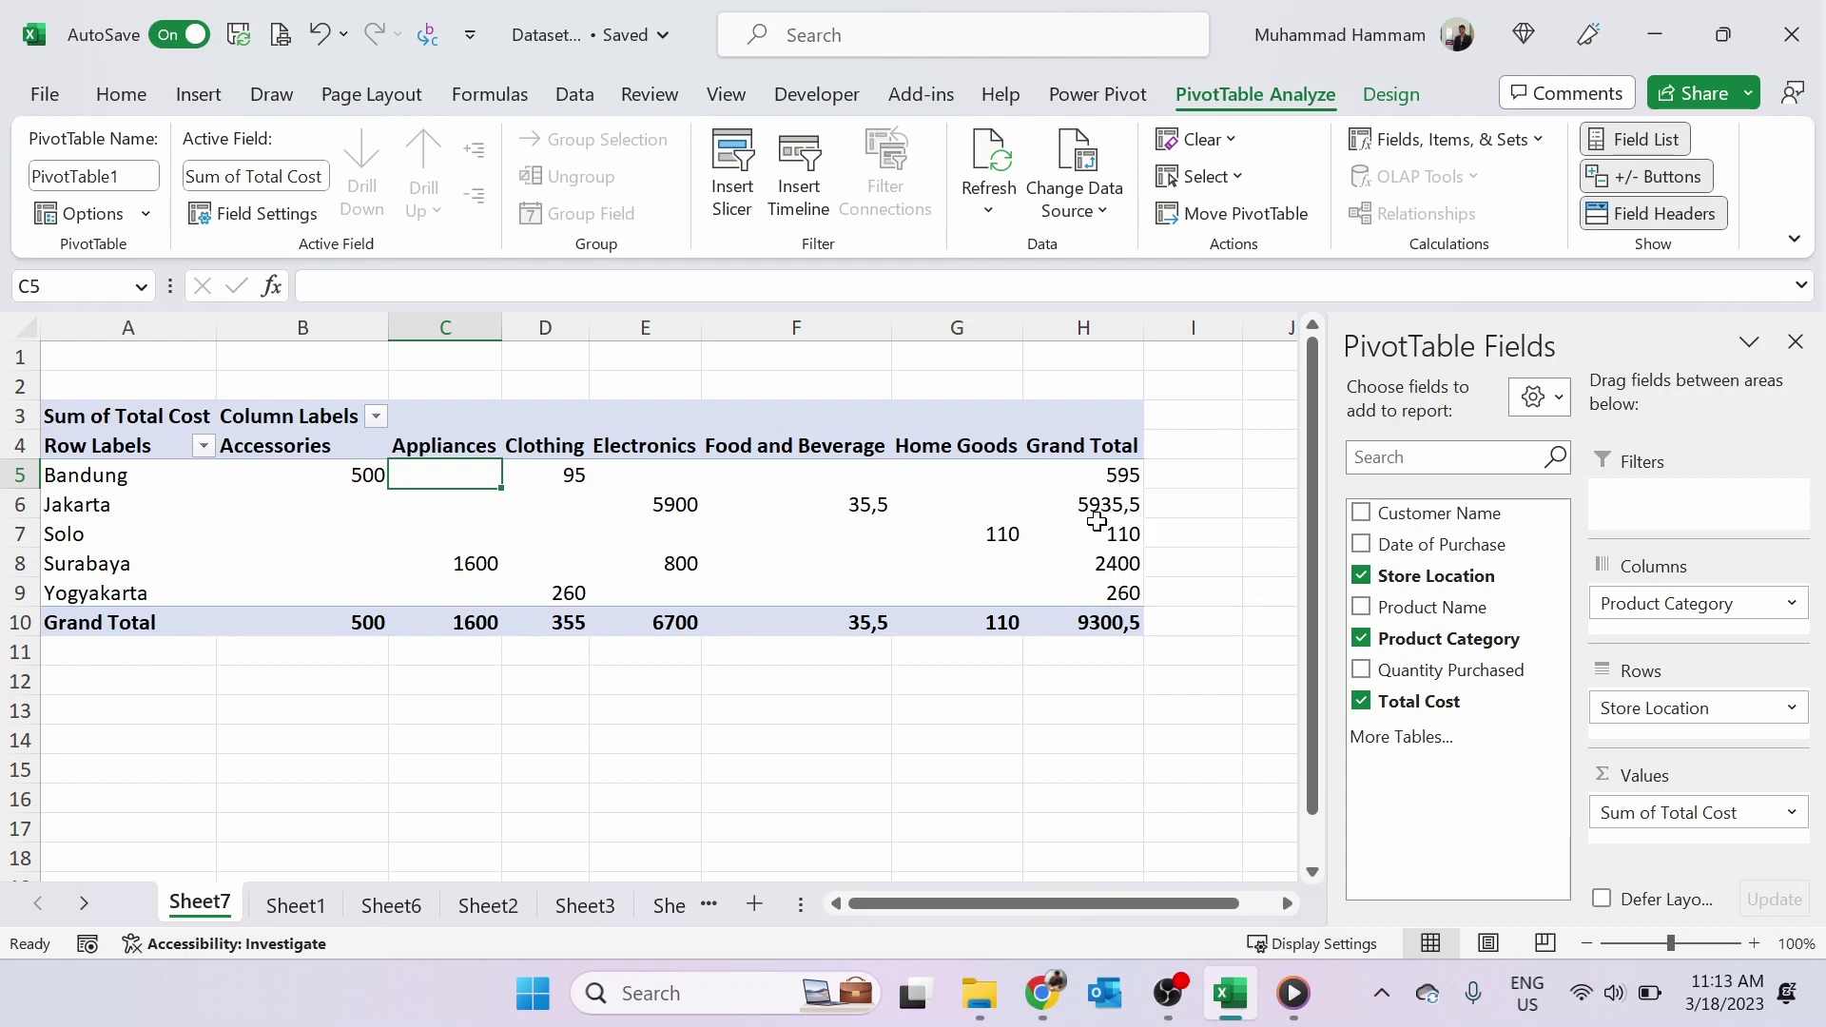
pyautogui.click(661, 507)
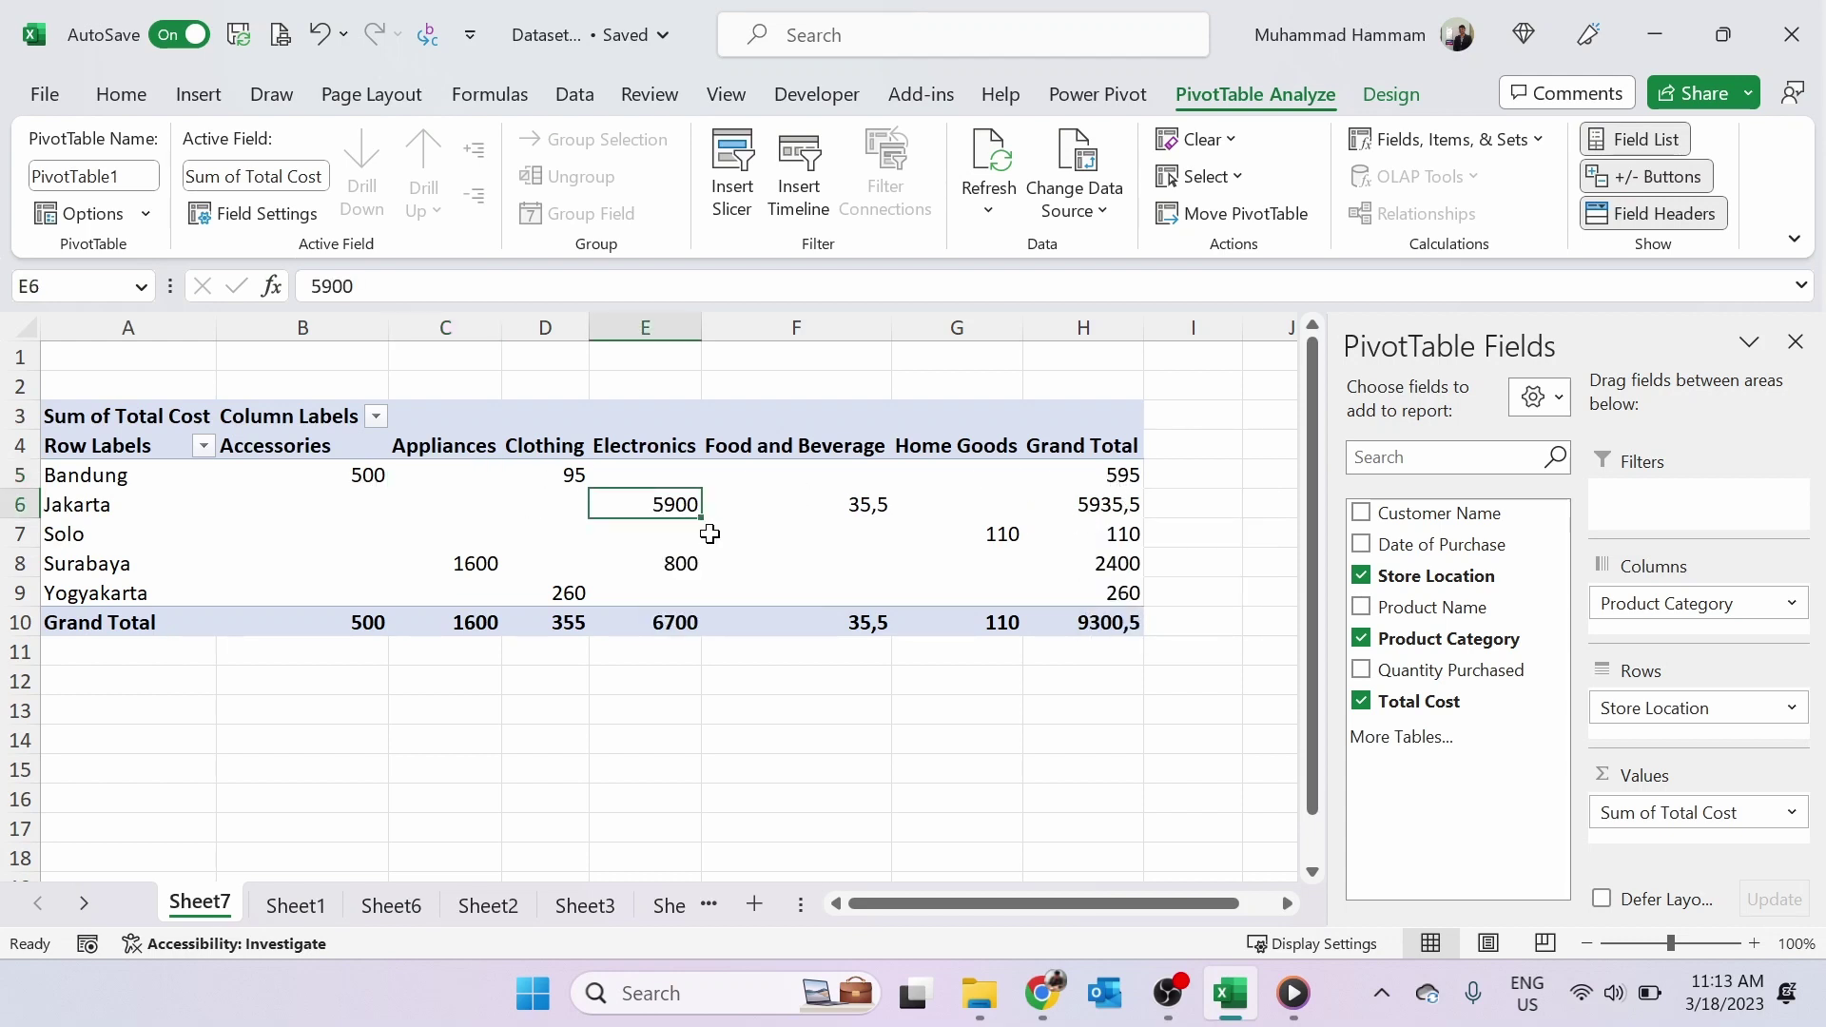
pyautogui.moveTo(949, 567)
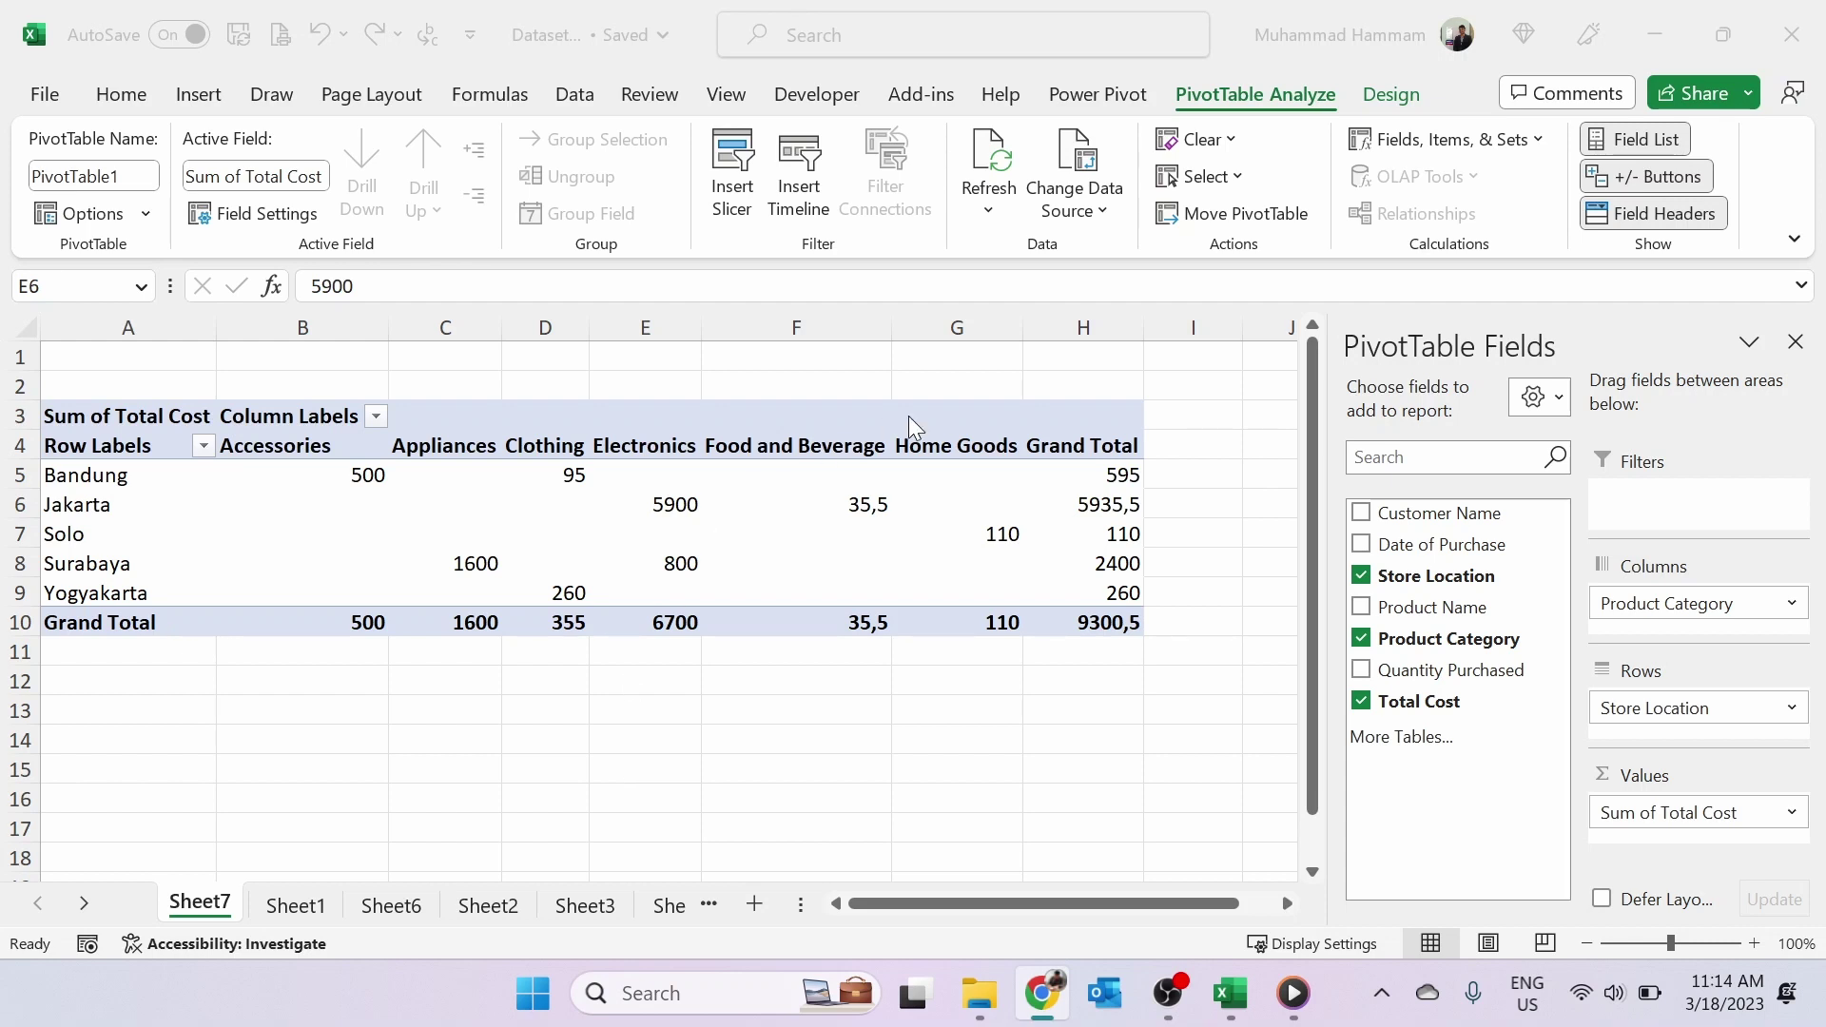
# - Sort the store locations in the PivotTable by their Grand Total from largest to smallest
pyautogui.click(126, 474)
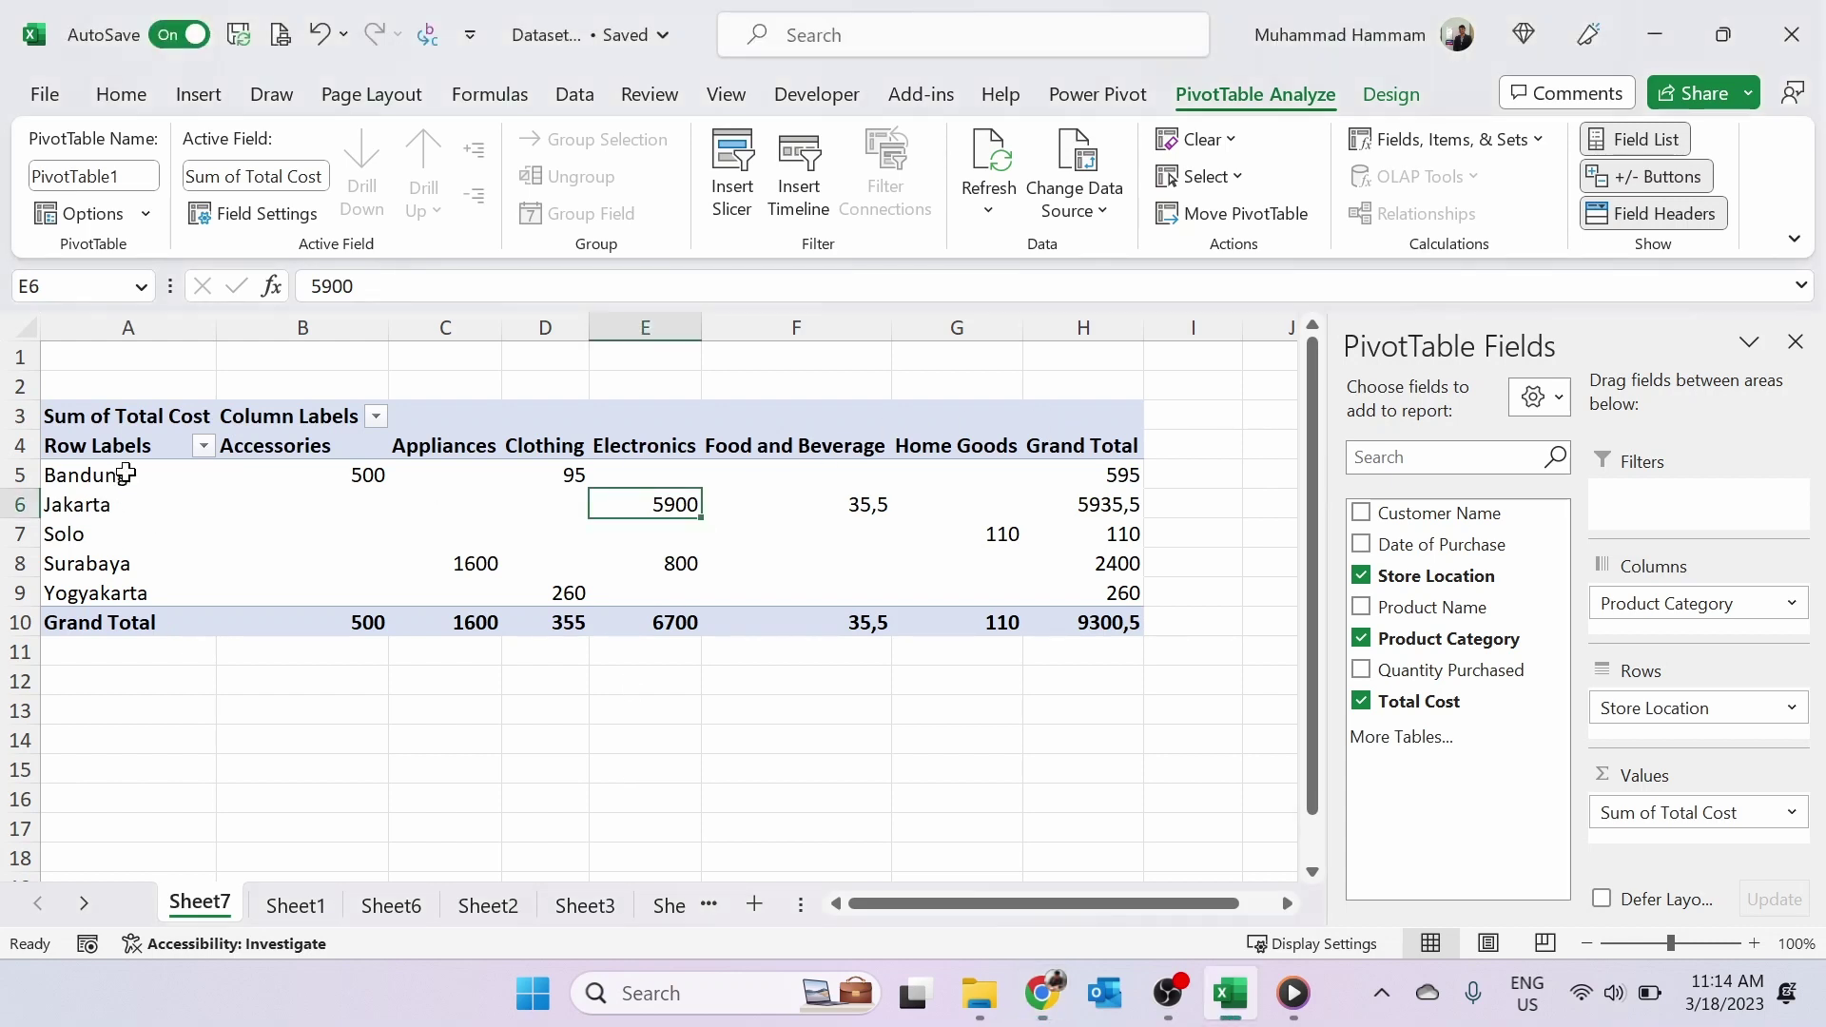
pyautogui.click(105, 478)
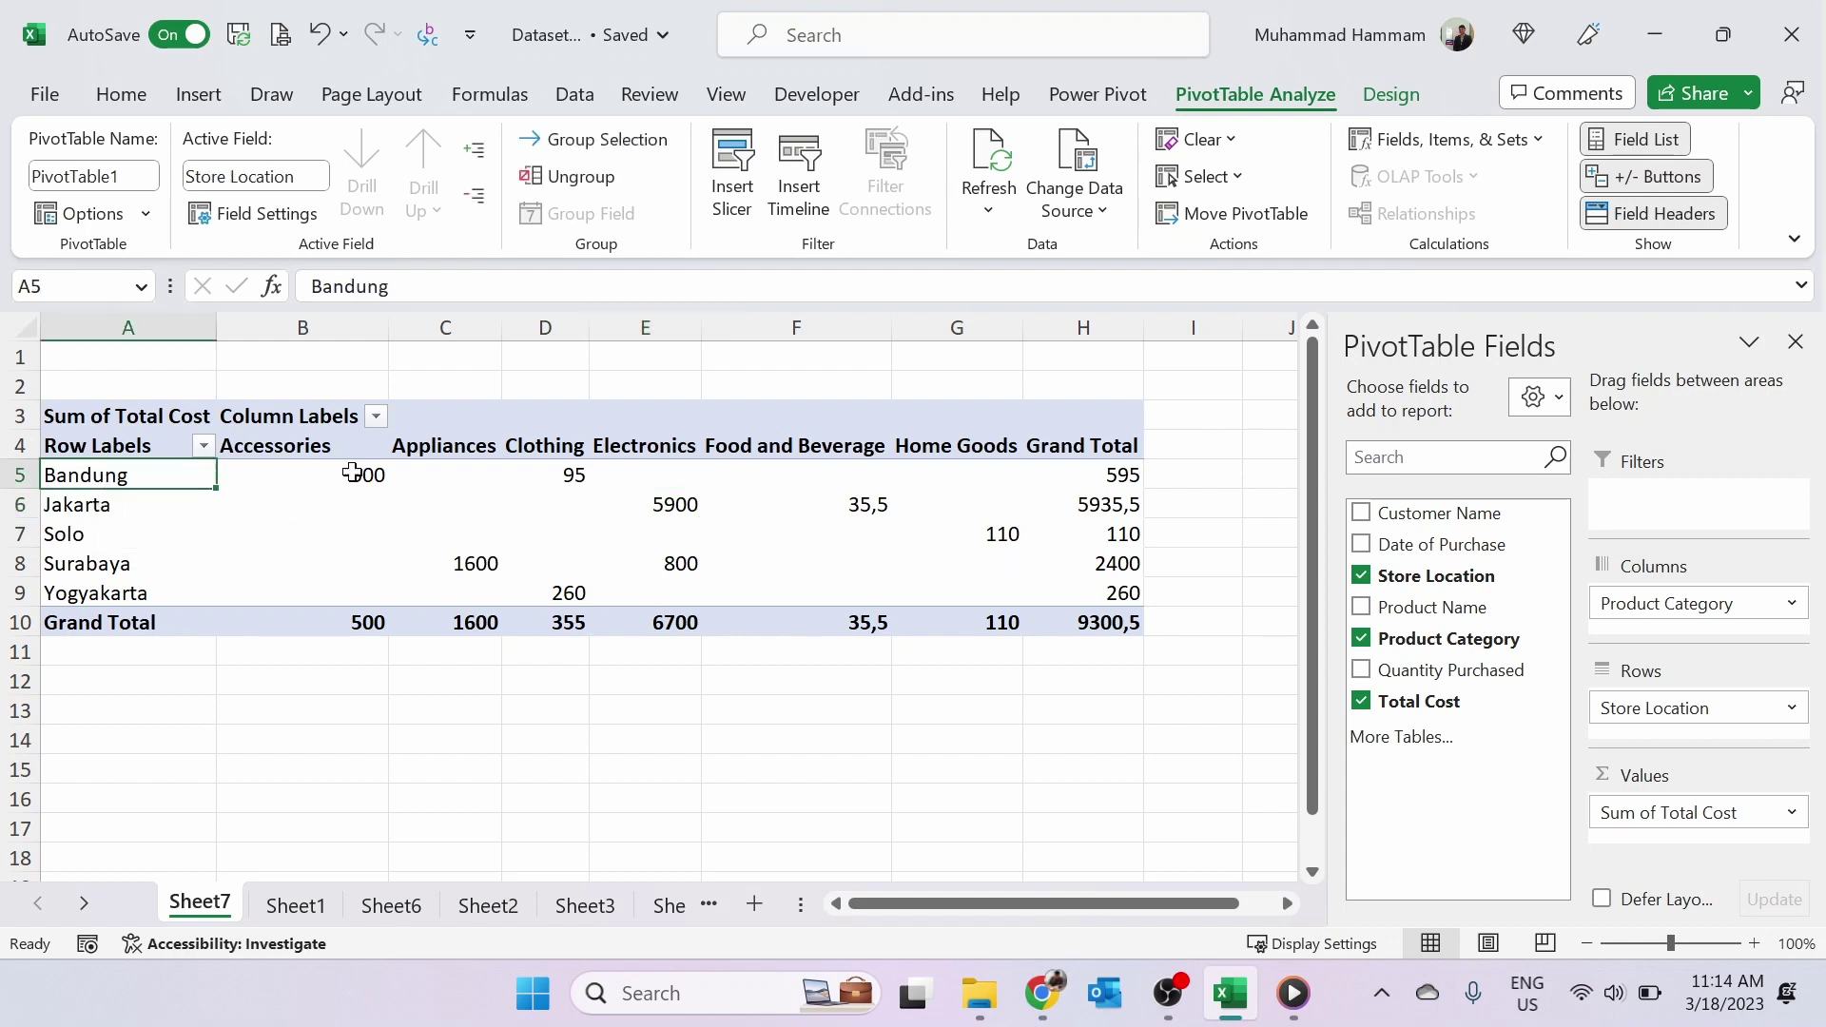
pyautogui.rightClick(1071, 474)
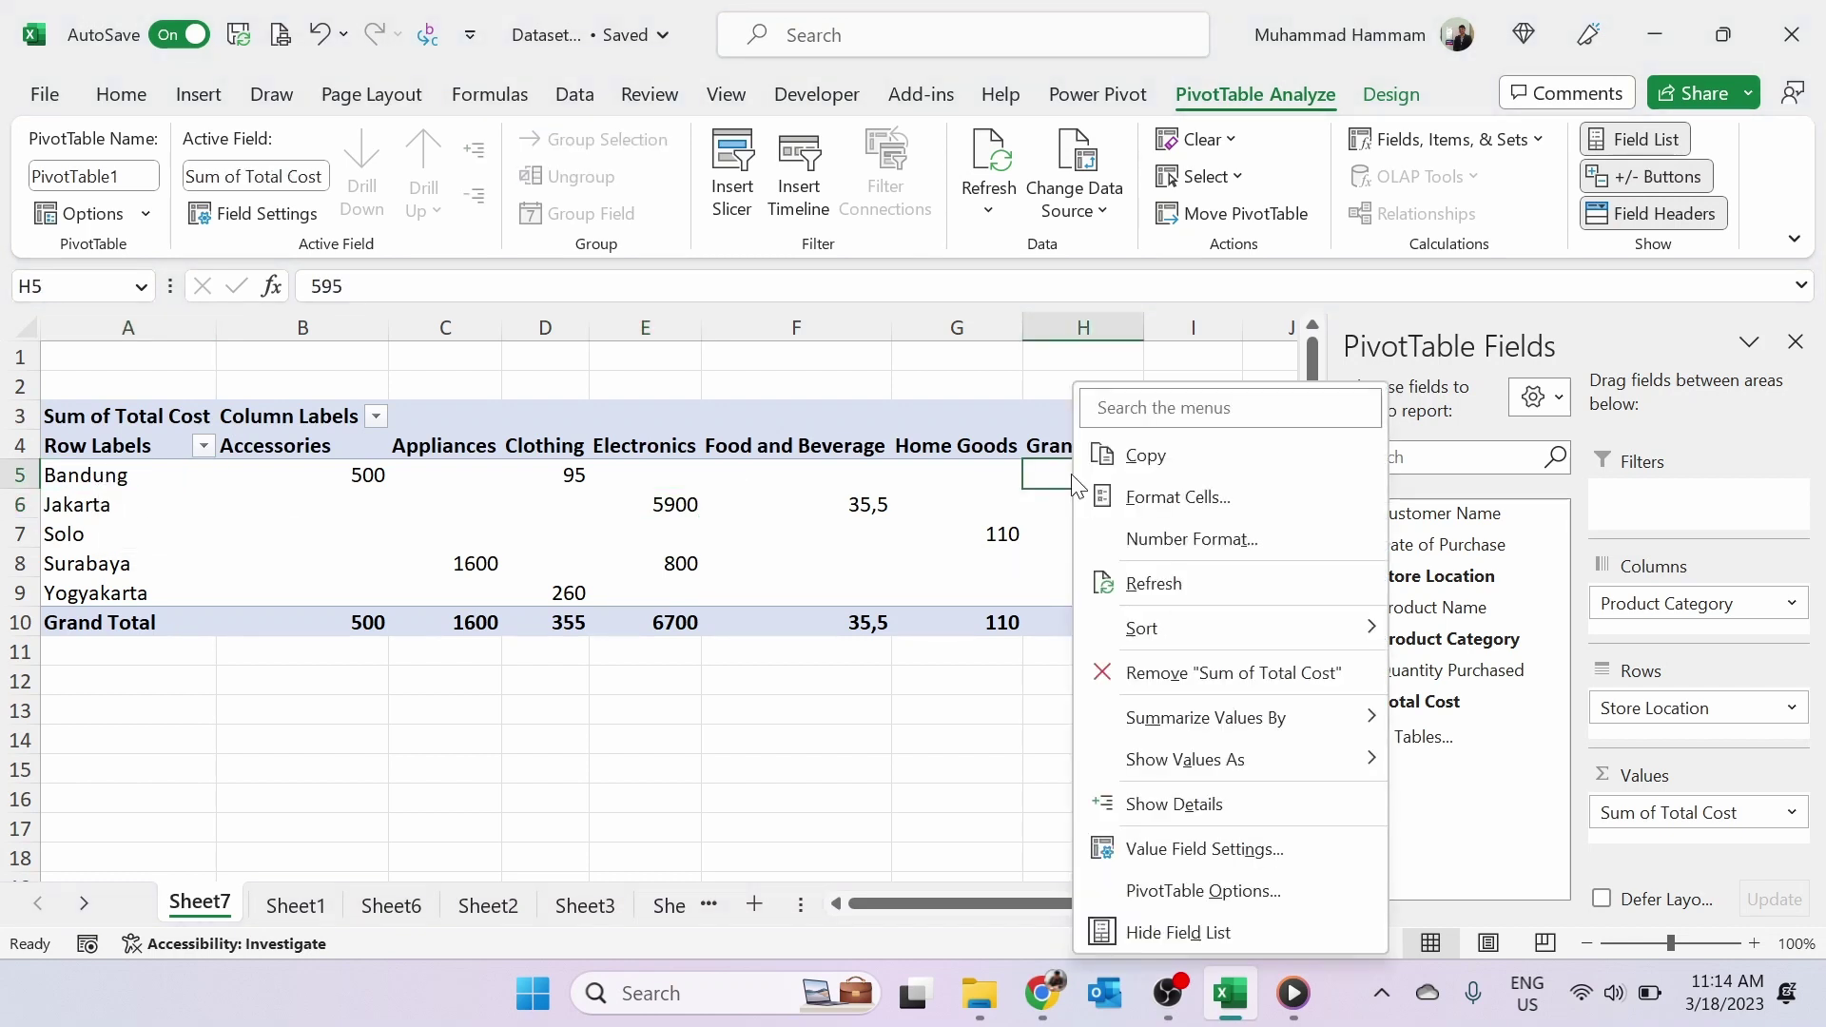
pyautogui.moveTo(1292, 638)
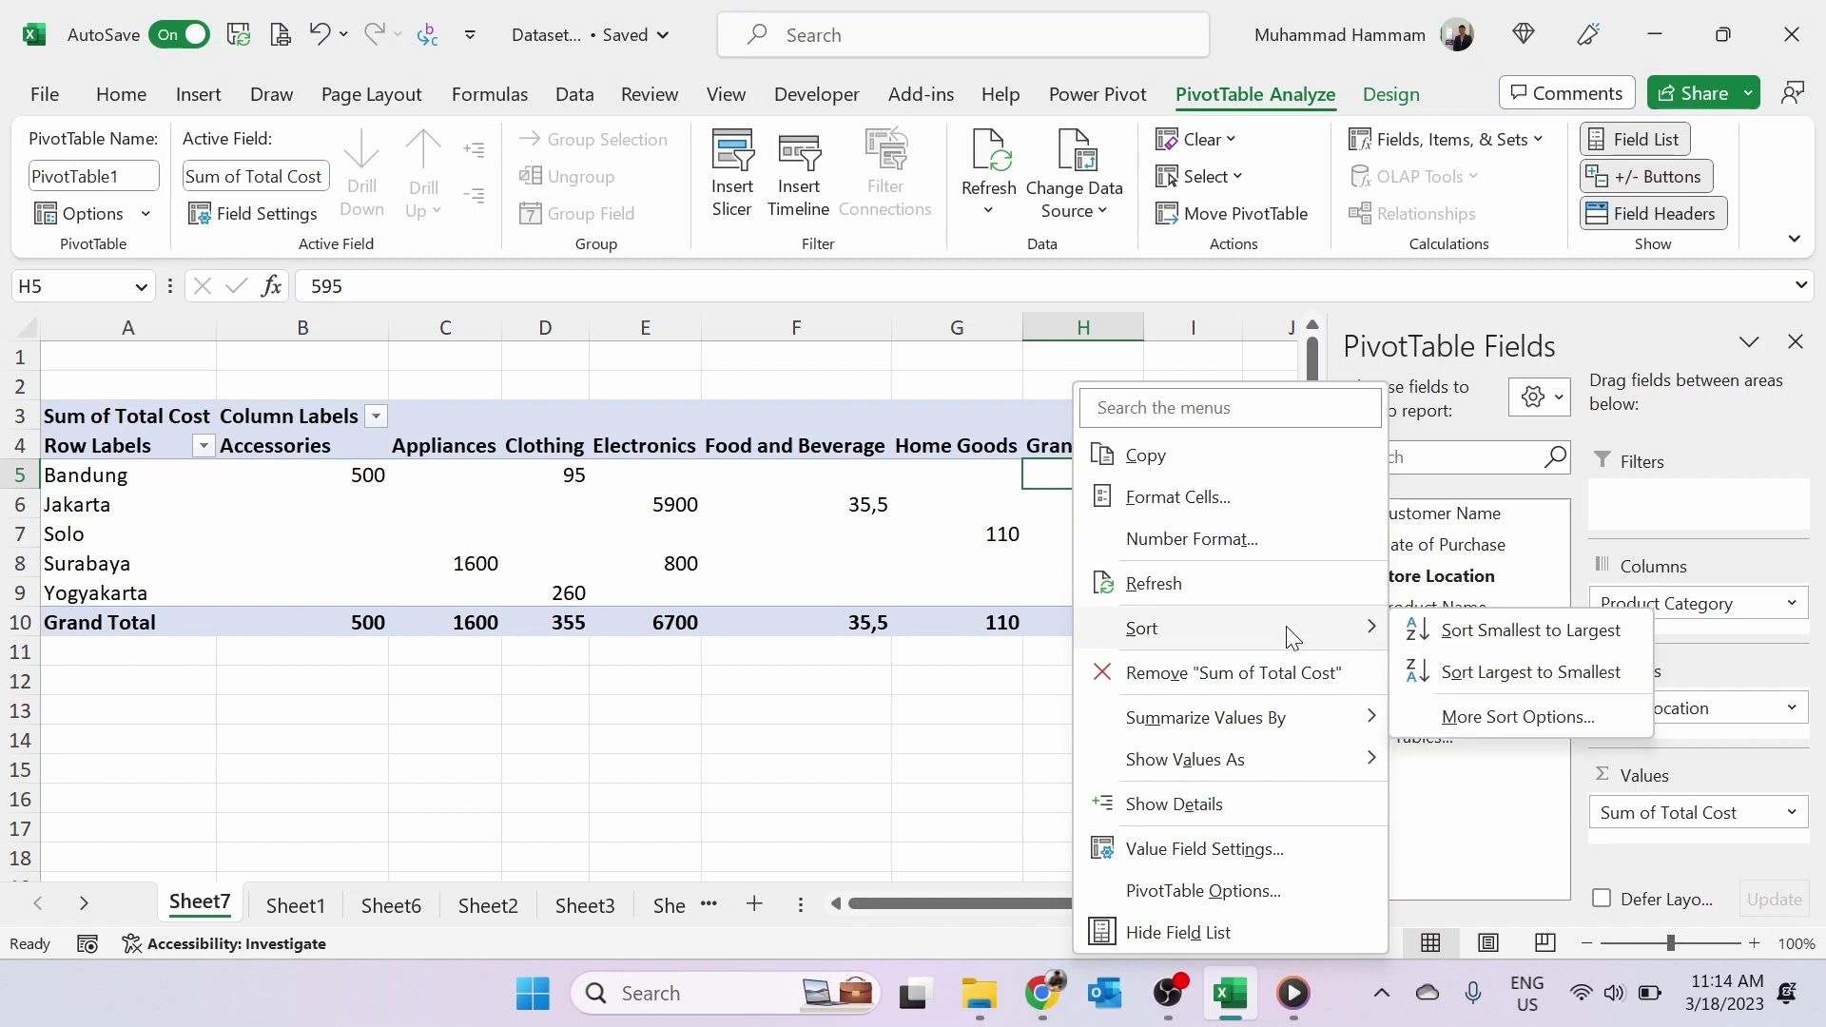
pyautogui.click(1479, 674)
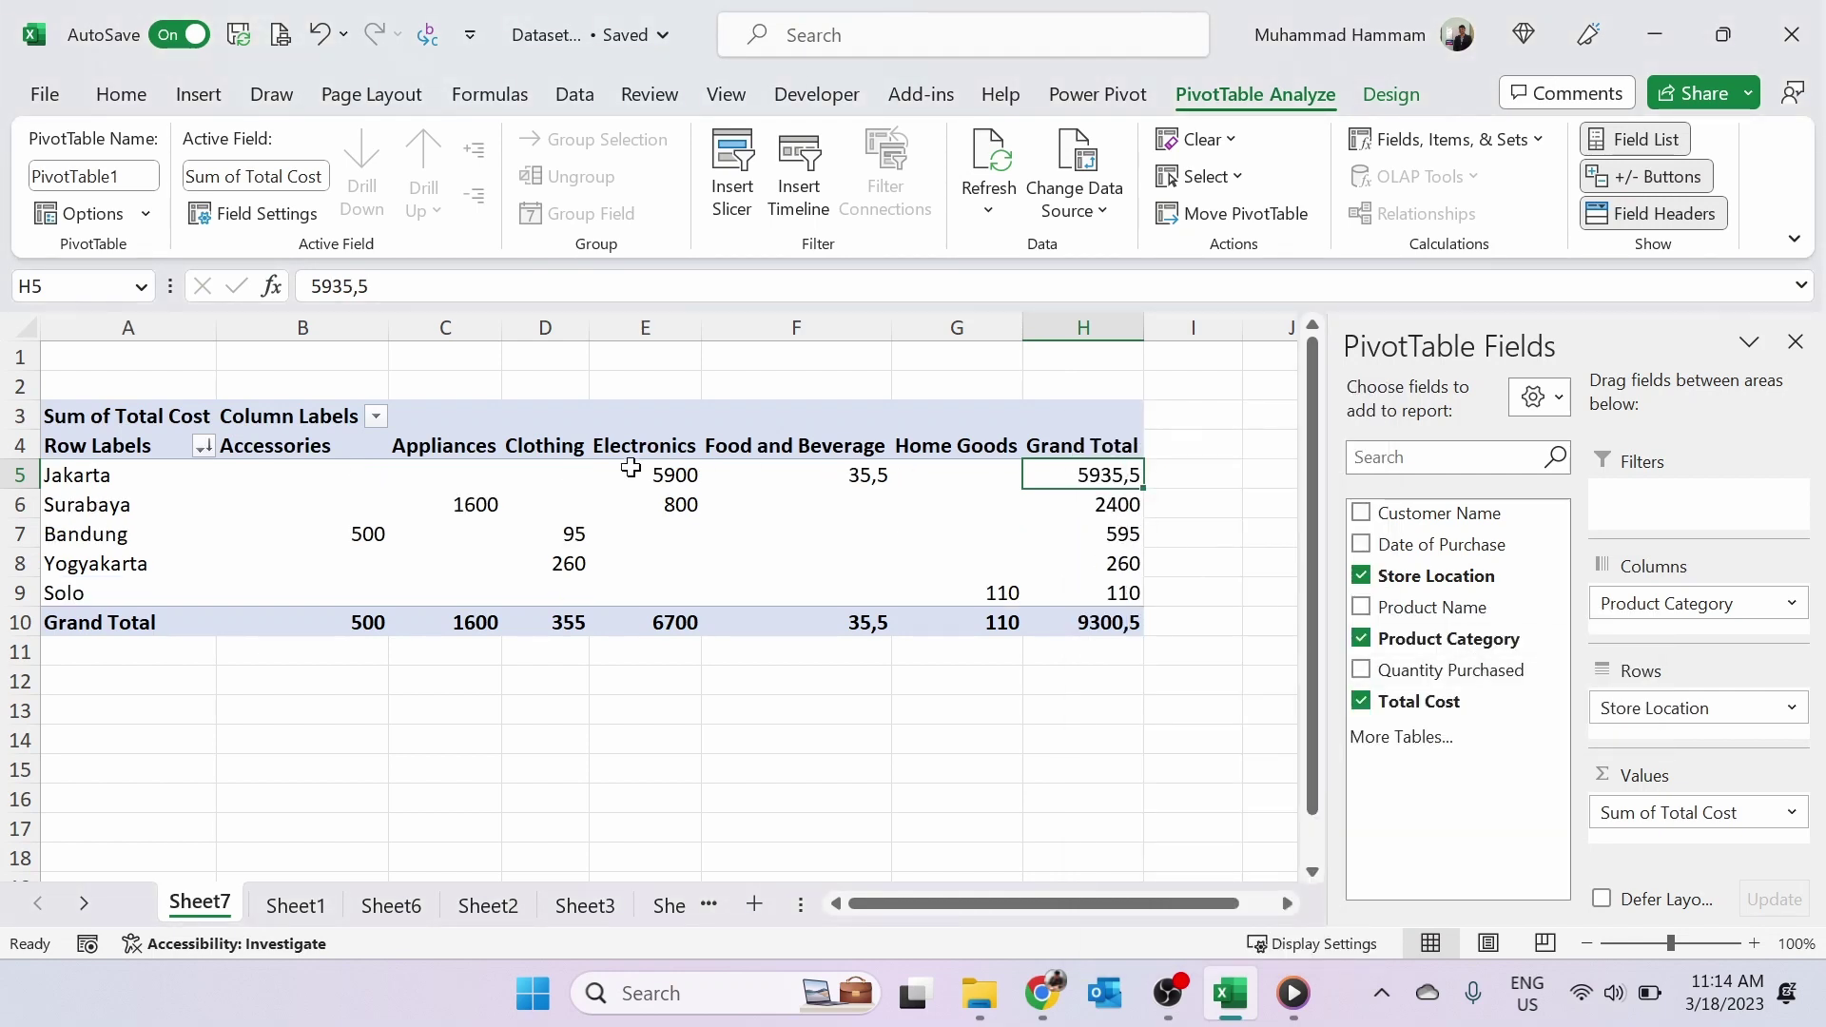
pyautogui.click(135, 479)
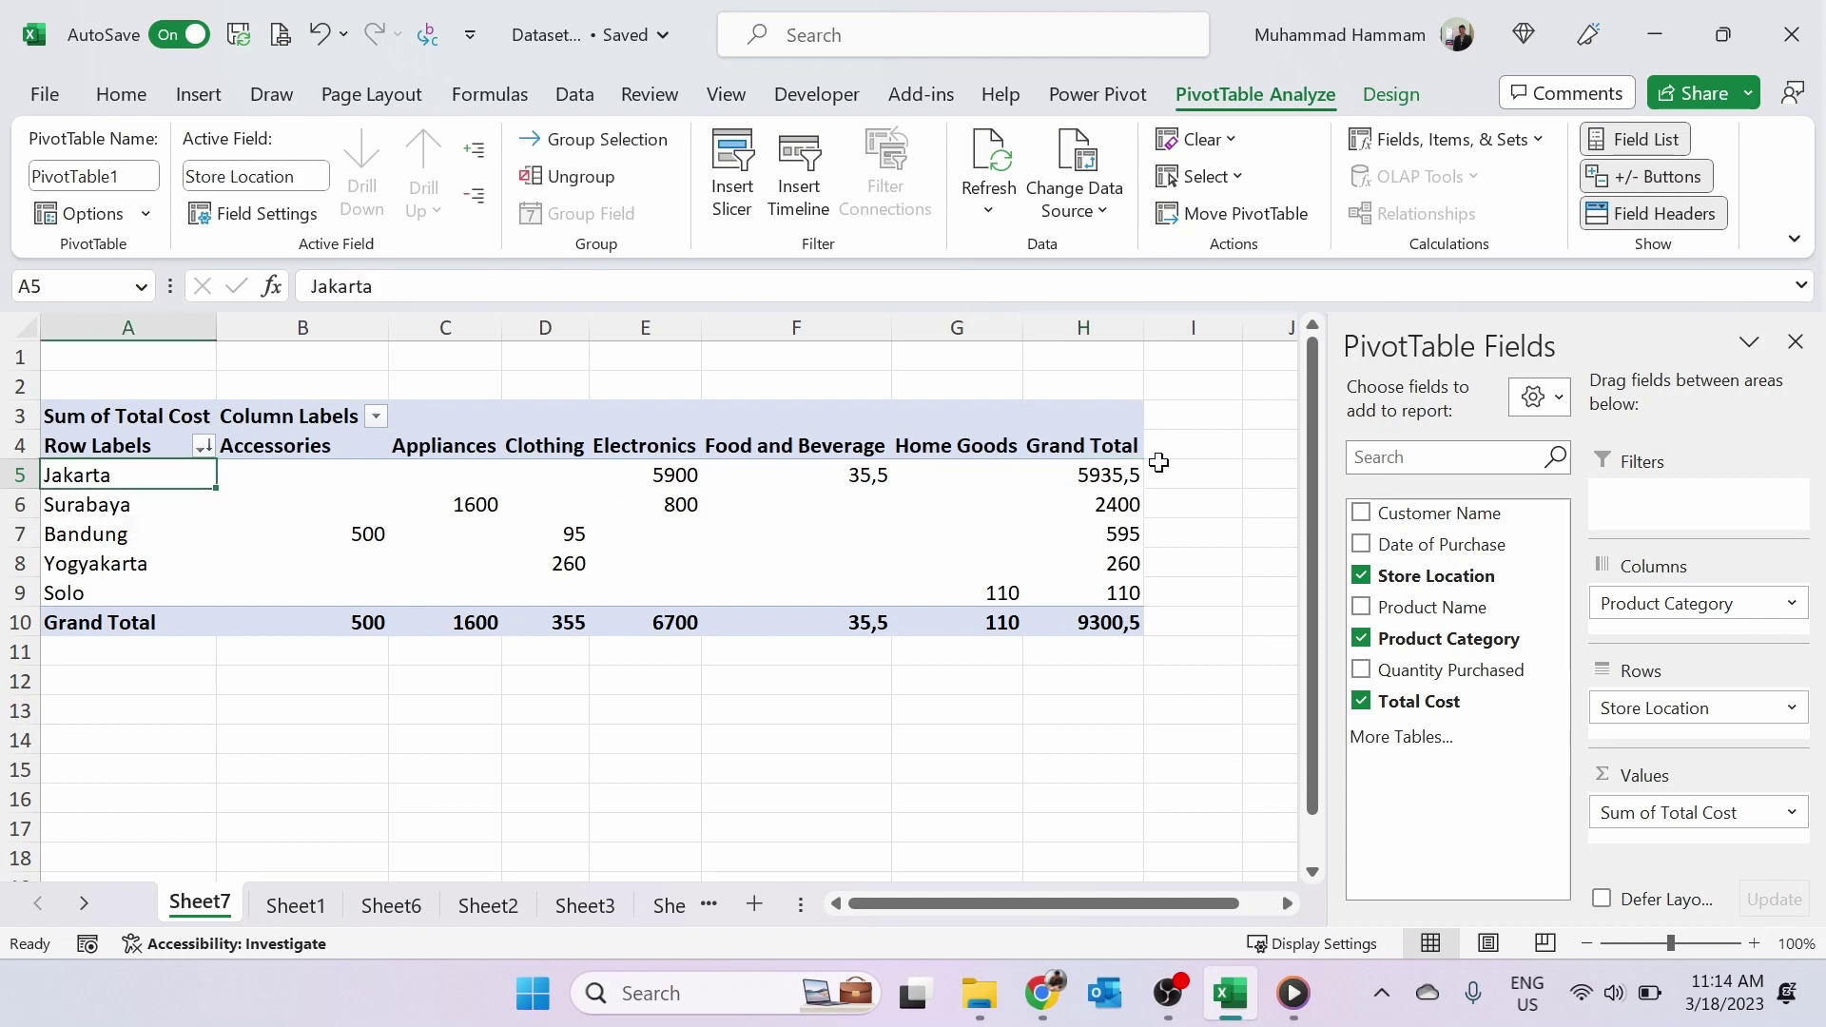
pyautogui.click(1115, 475)
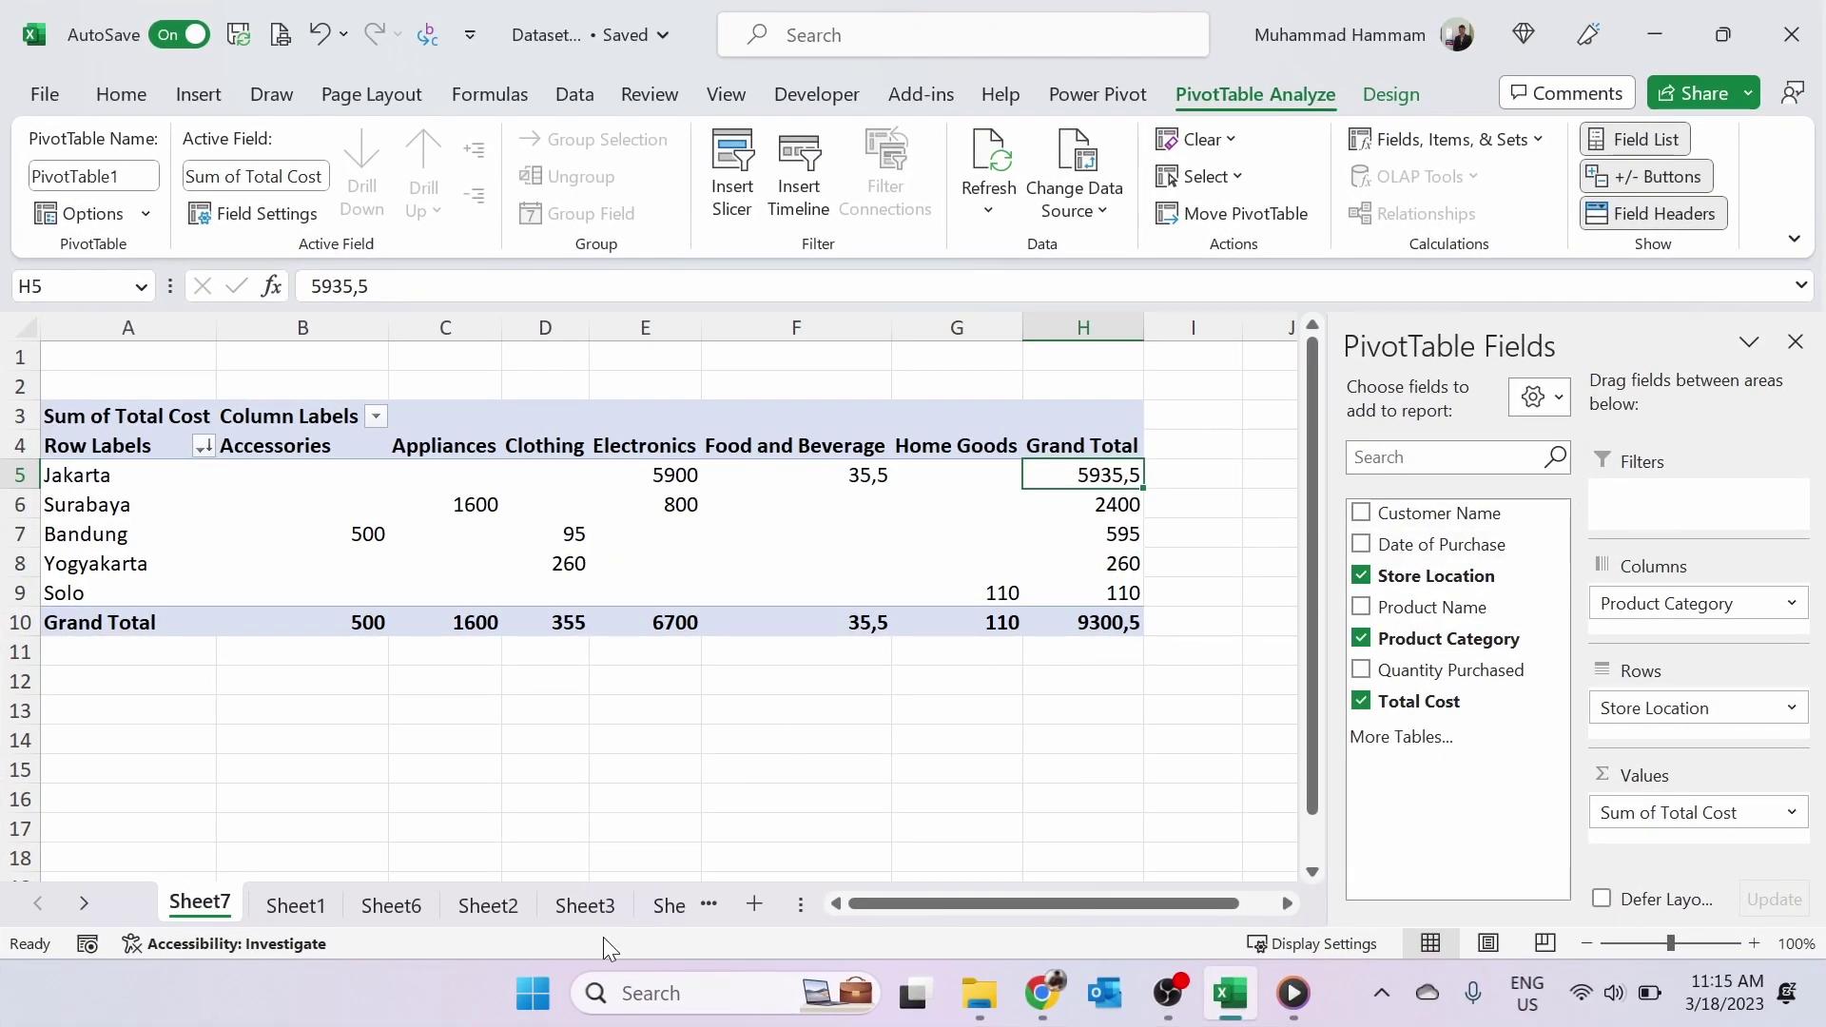
# - Review the source data on Sheet1, including the purchase dates, and return to the PivotTable on Sheet7
pyautogui.click(281, 905)
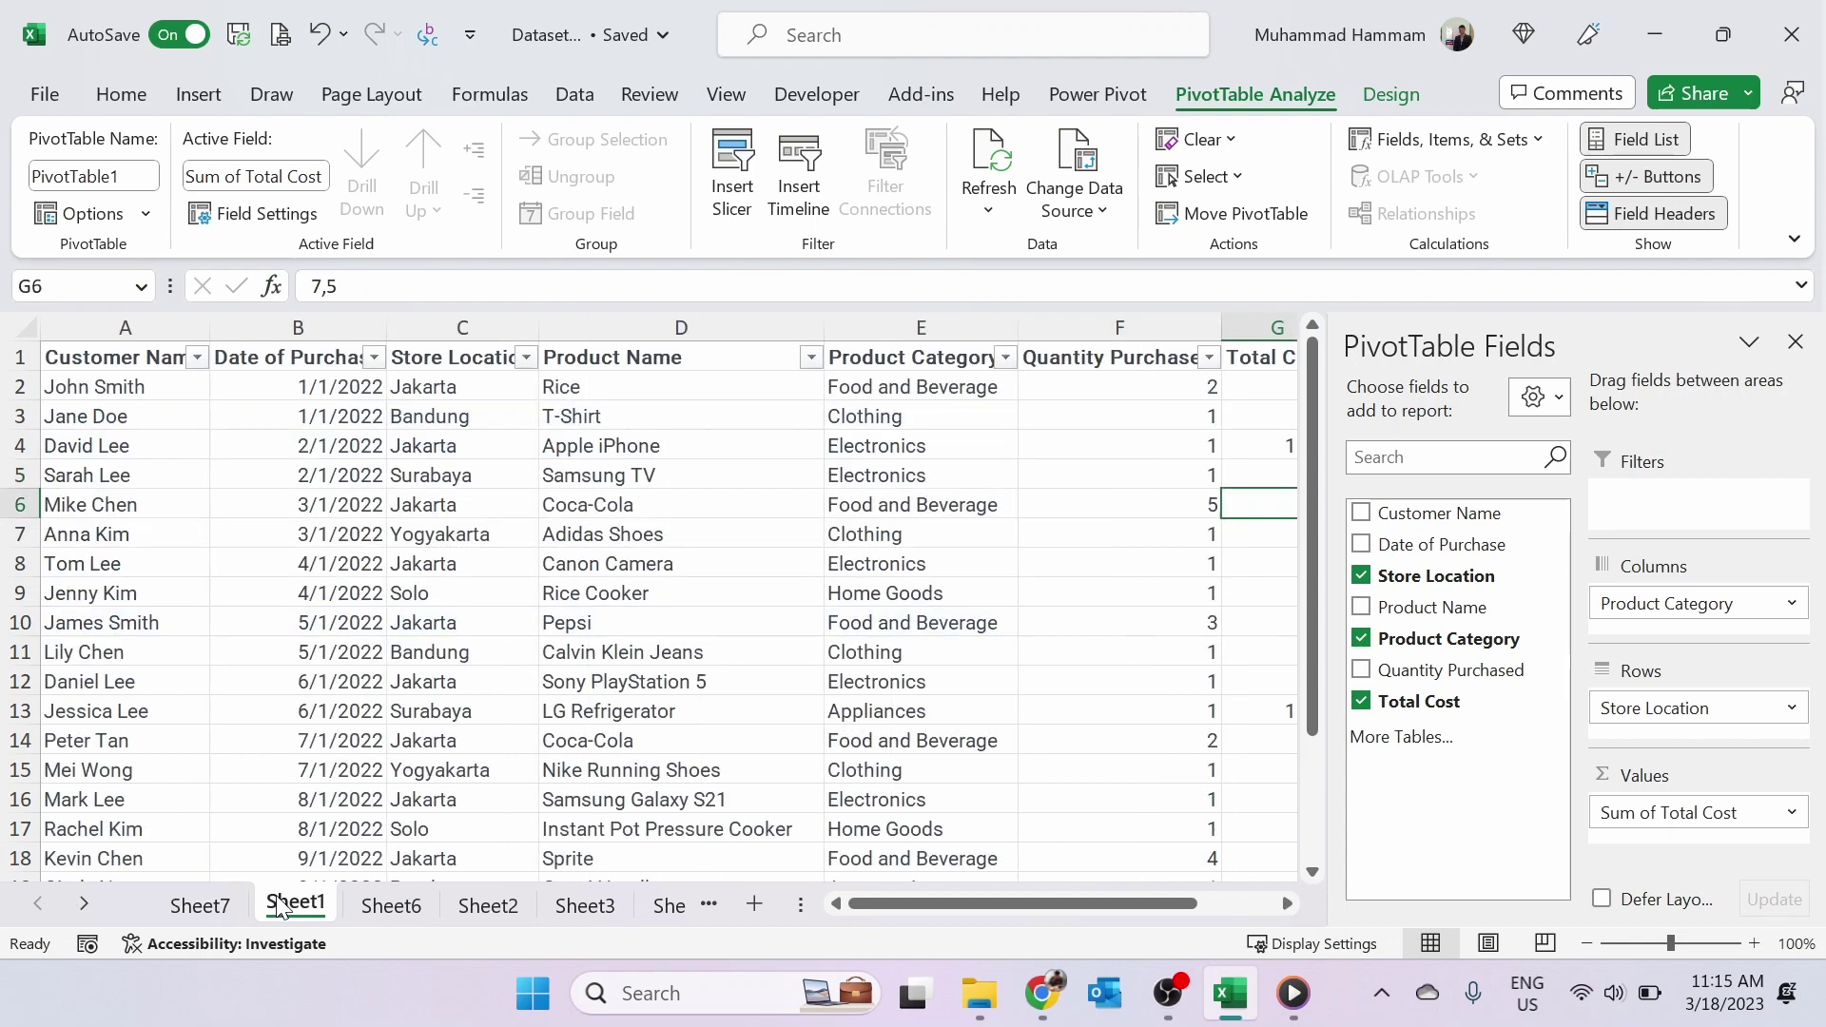
pyautogui.scroll(-5, 316, 709)
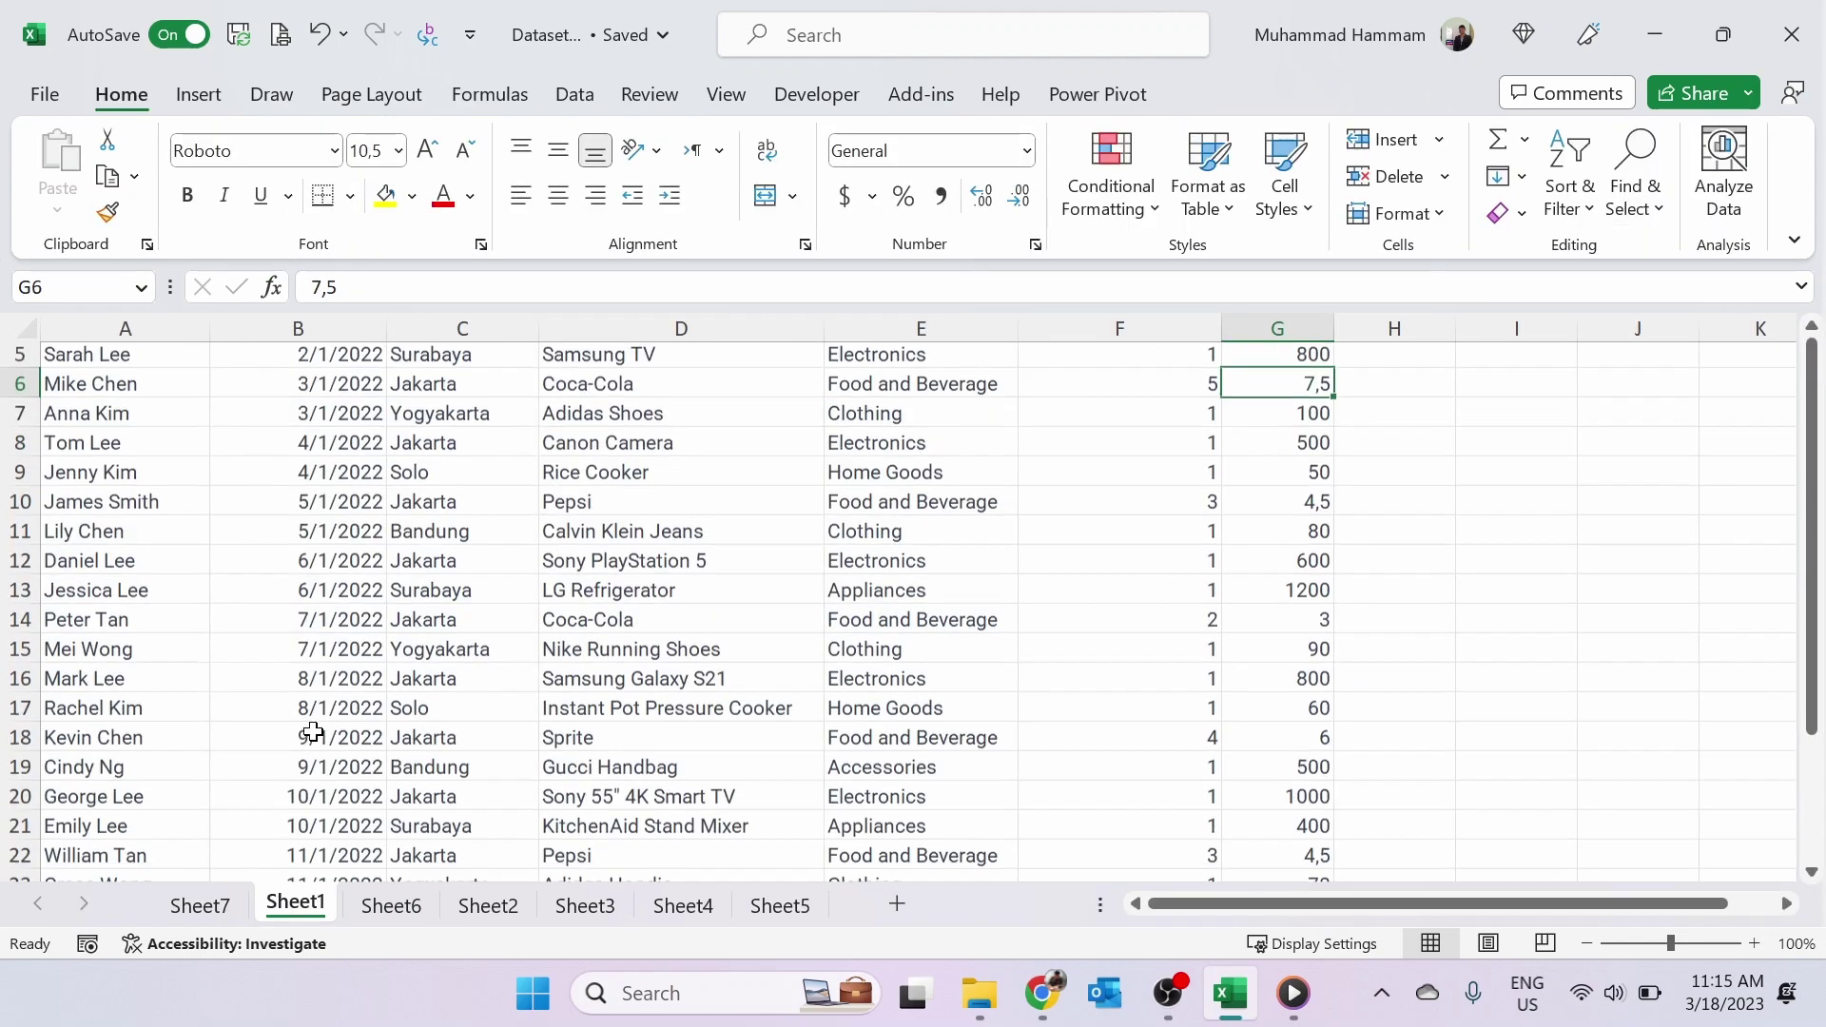
pyautogui.scroll(5, 312, 726)
pyautogui.scroll(-2, 314, 732)
pyautogui.scroll(2, 356, 583)
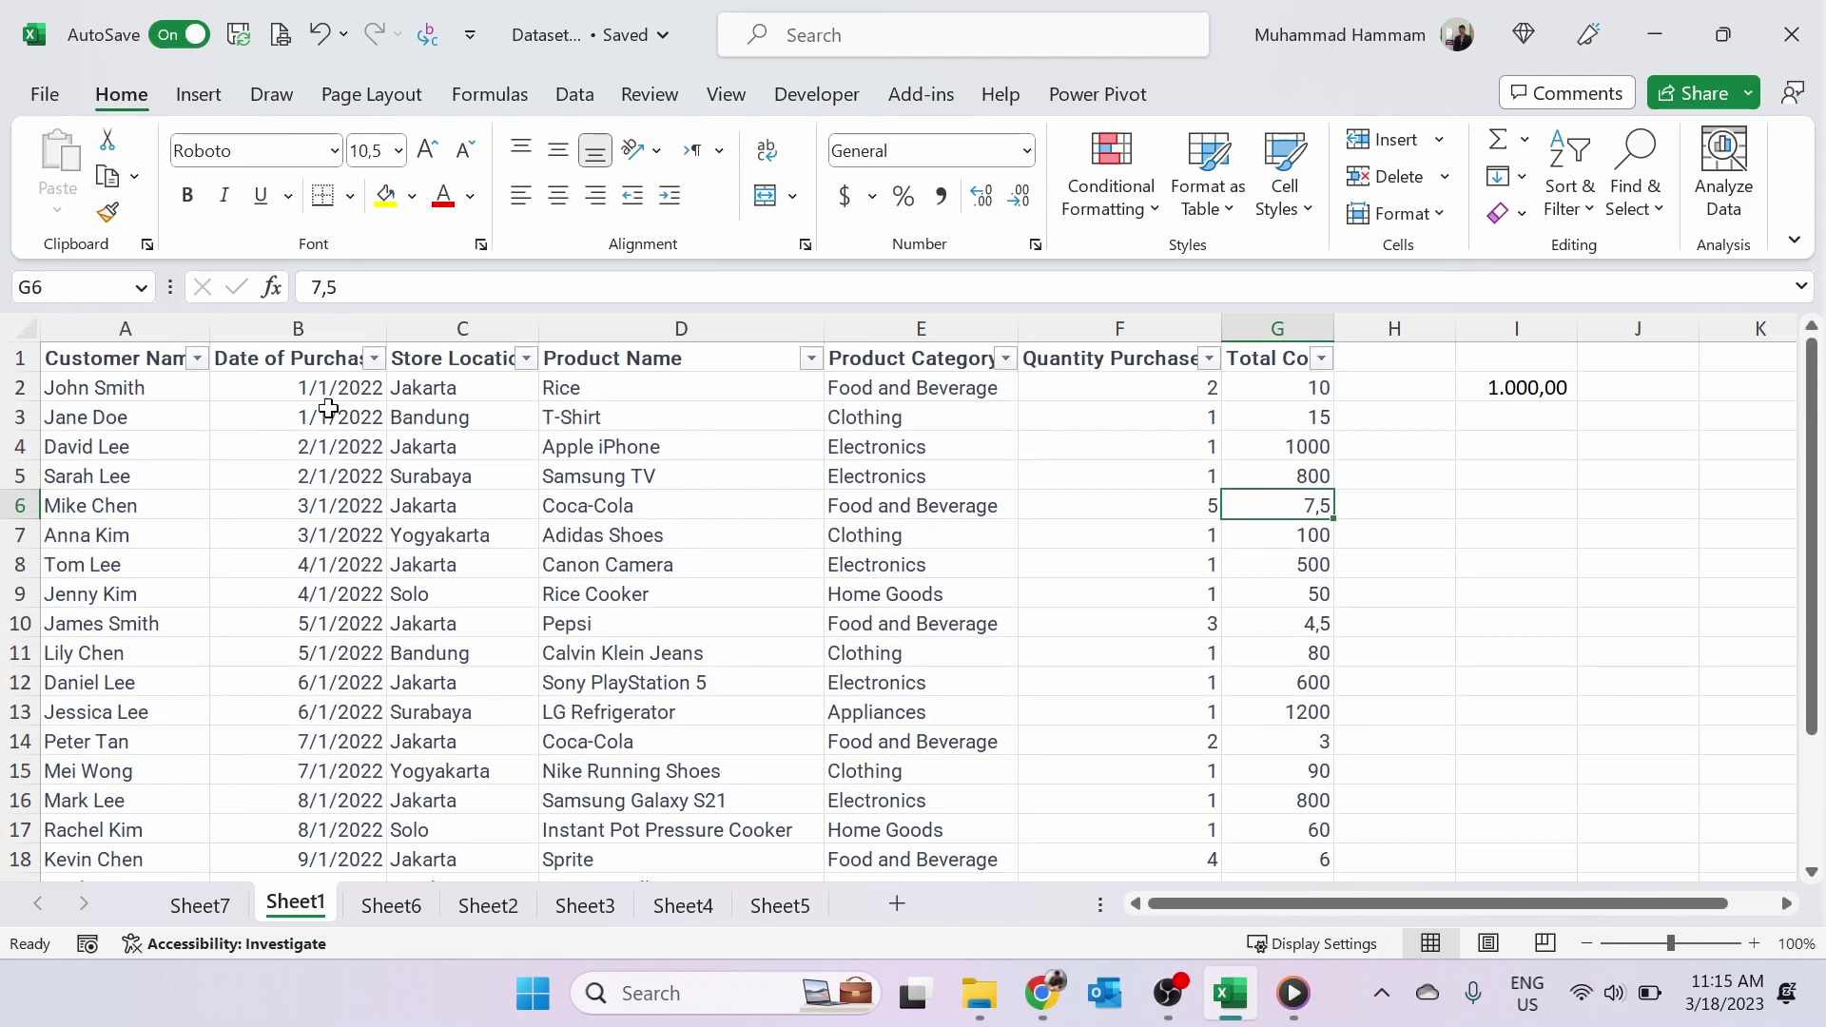
pyautogui.click(202, 905)
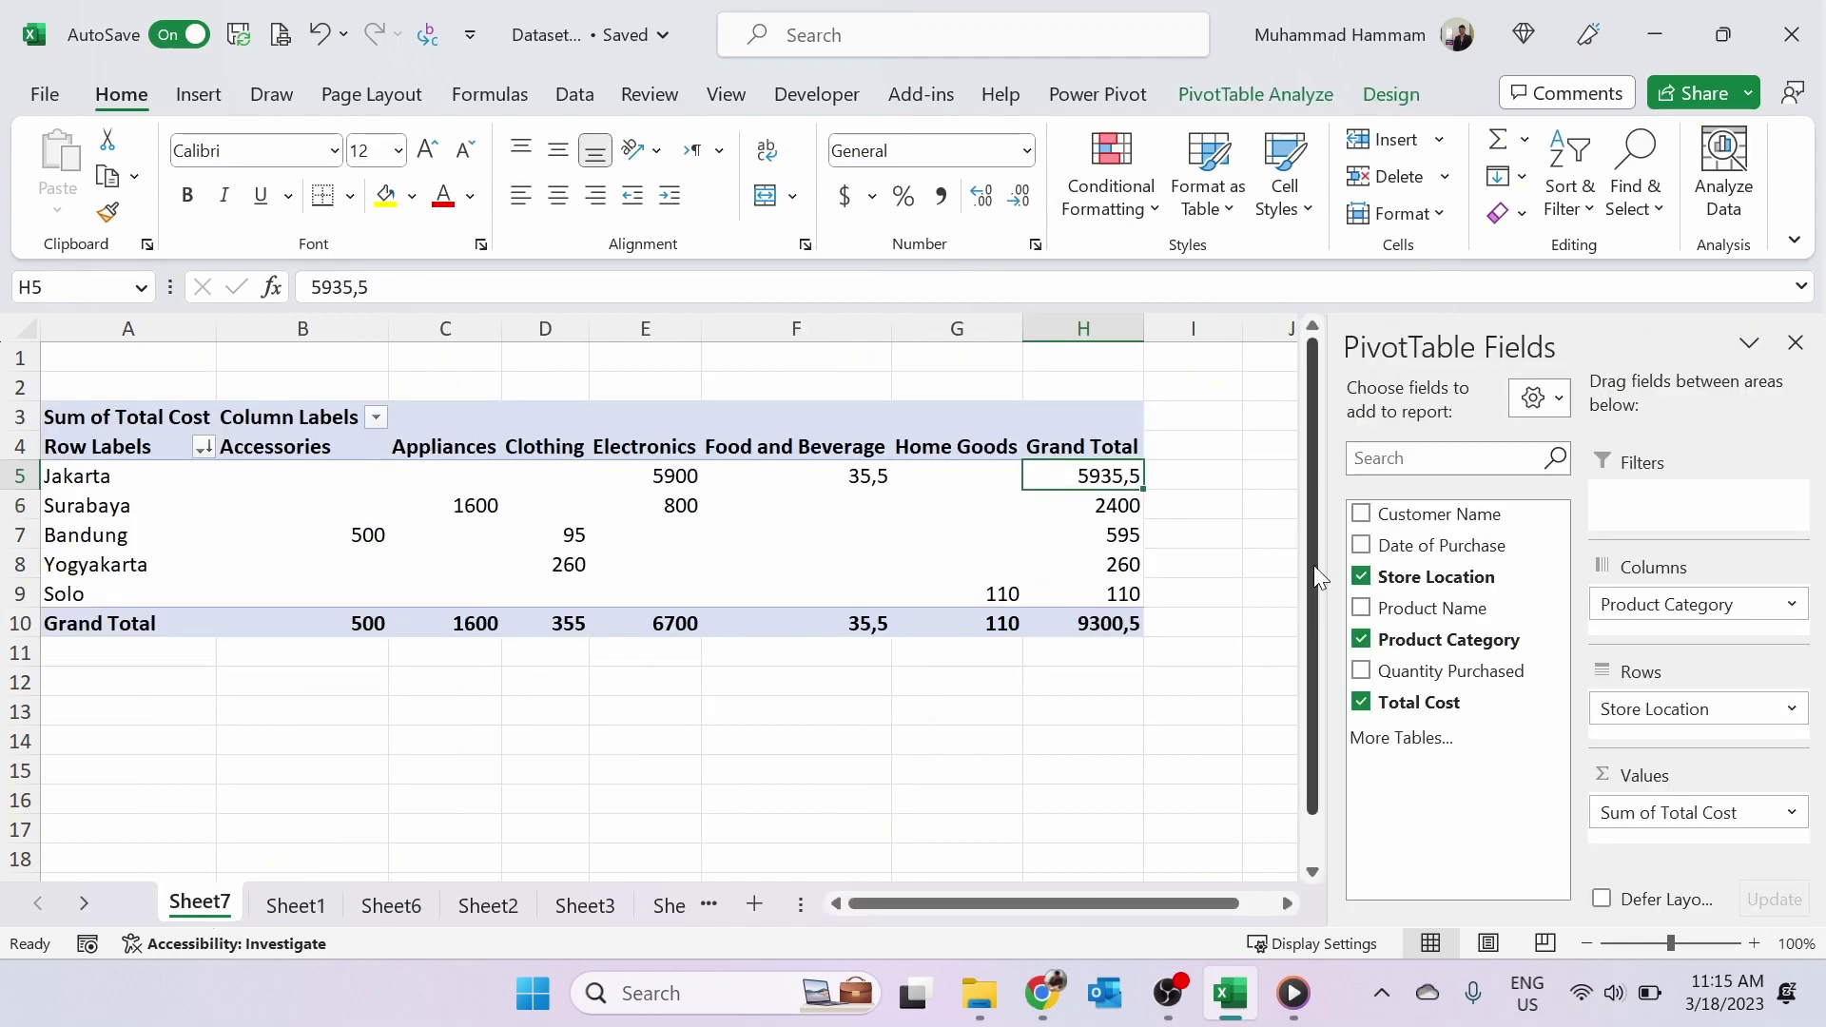
# - Add Date of Purchase as a report filter and limit the PivotTable to 1/1/2022
pyautogui.moveTo(1473, 561); pyautogui.dragTo(1675, 509)
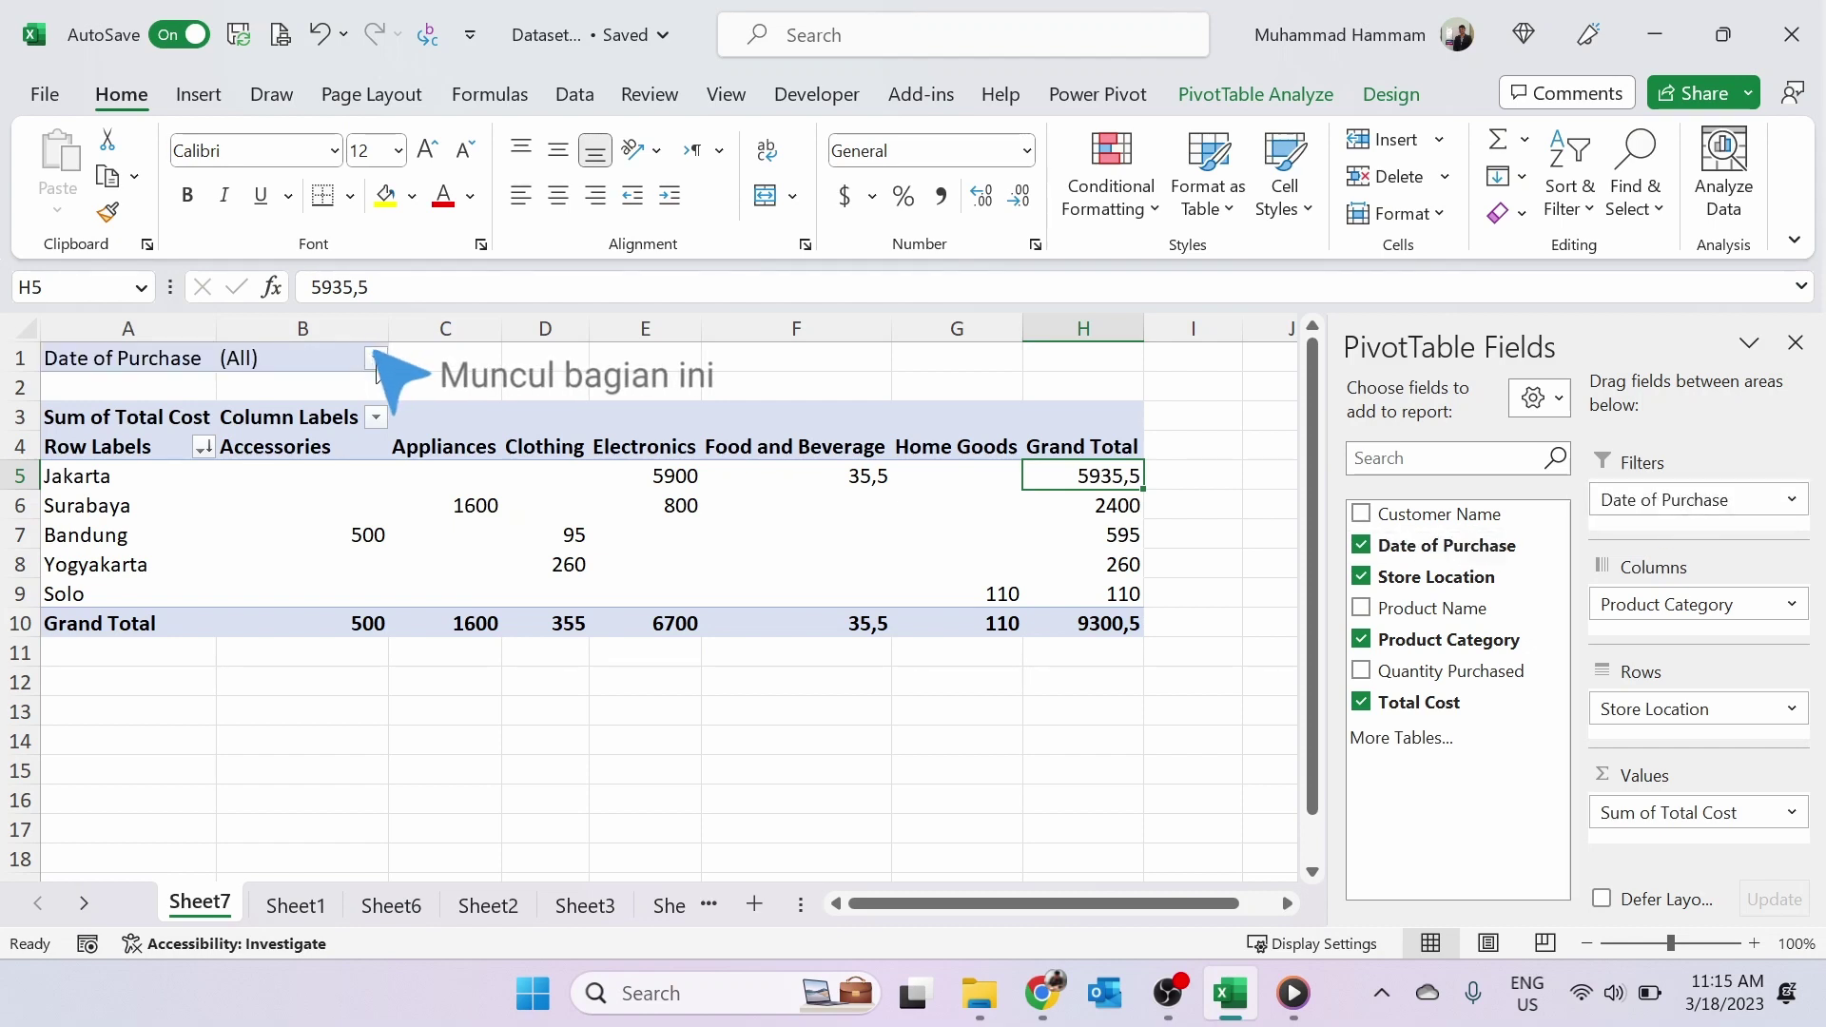
pyautogui.click(374, 359)
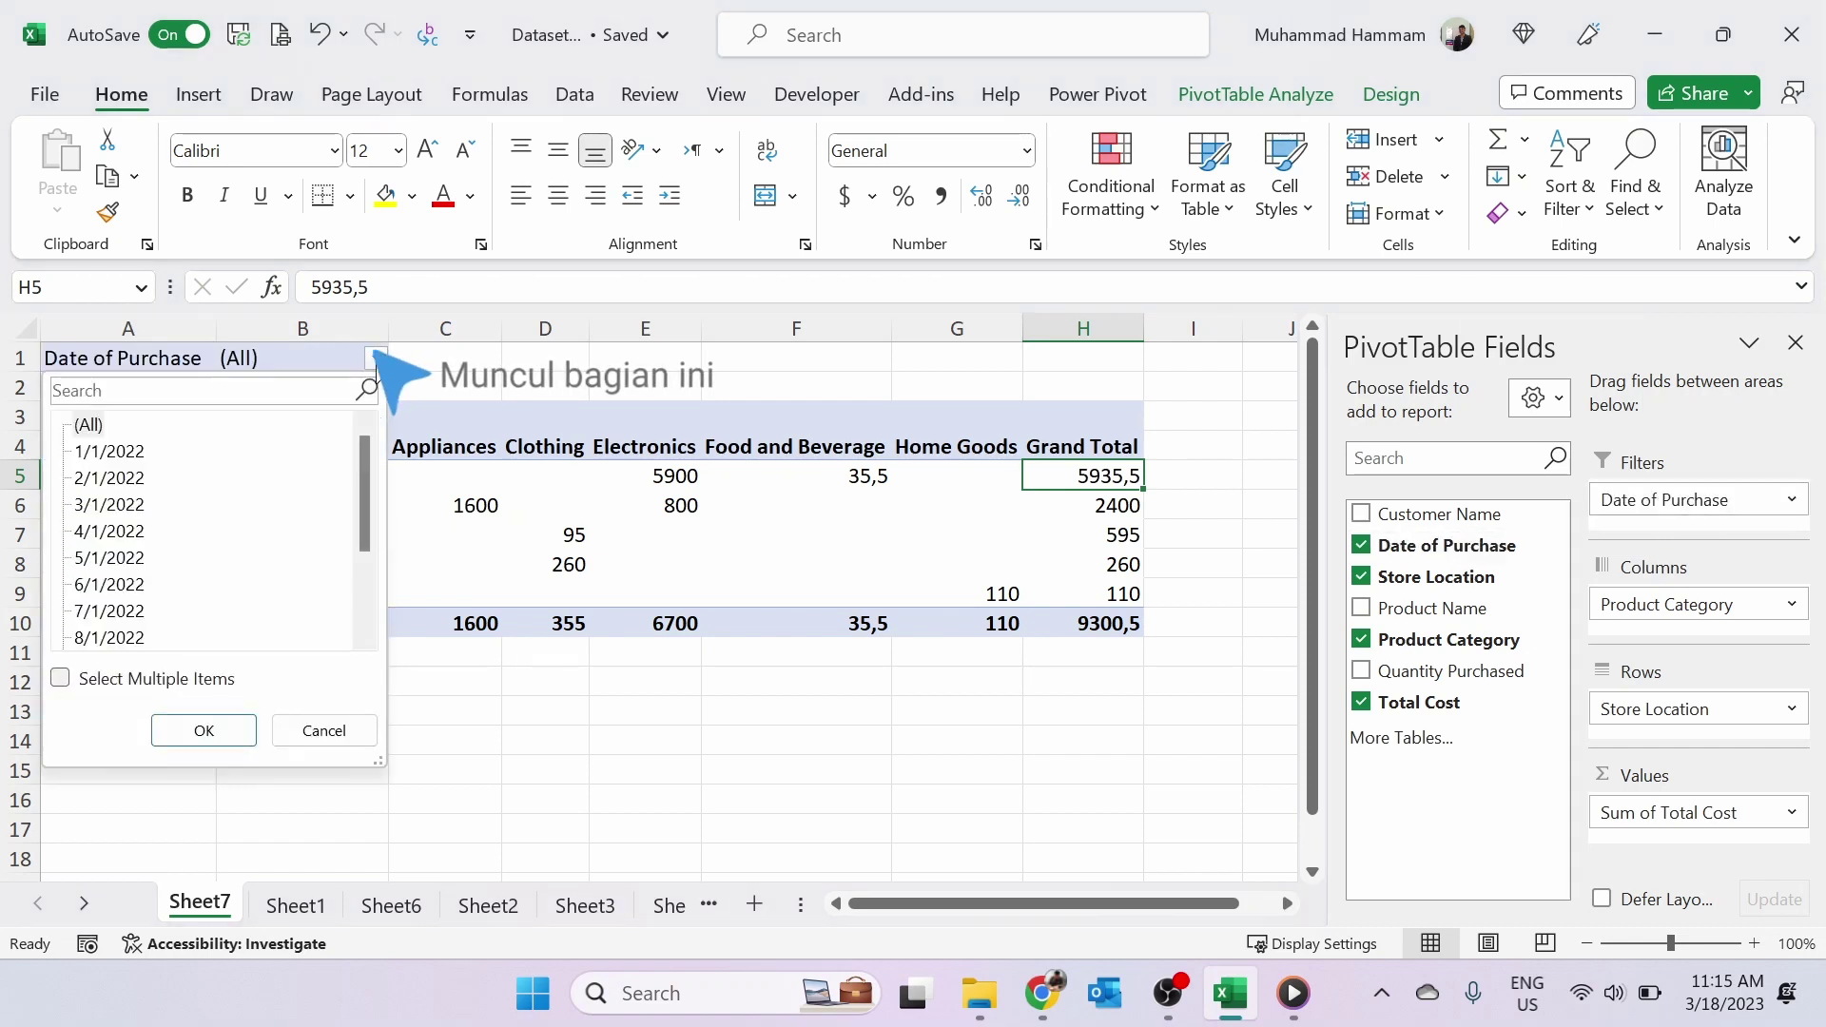
pyautogui.click(118, 455)
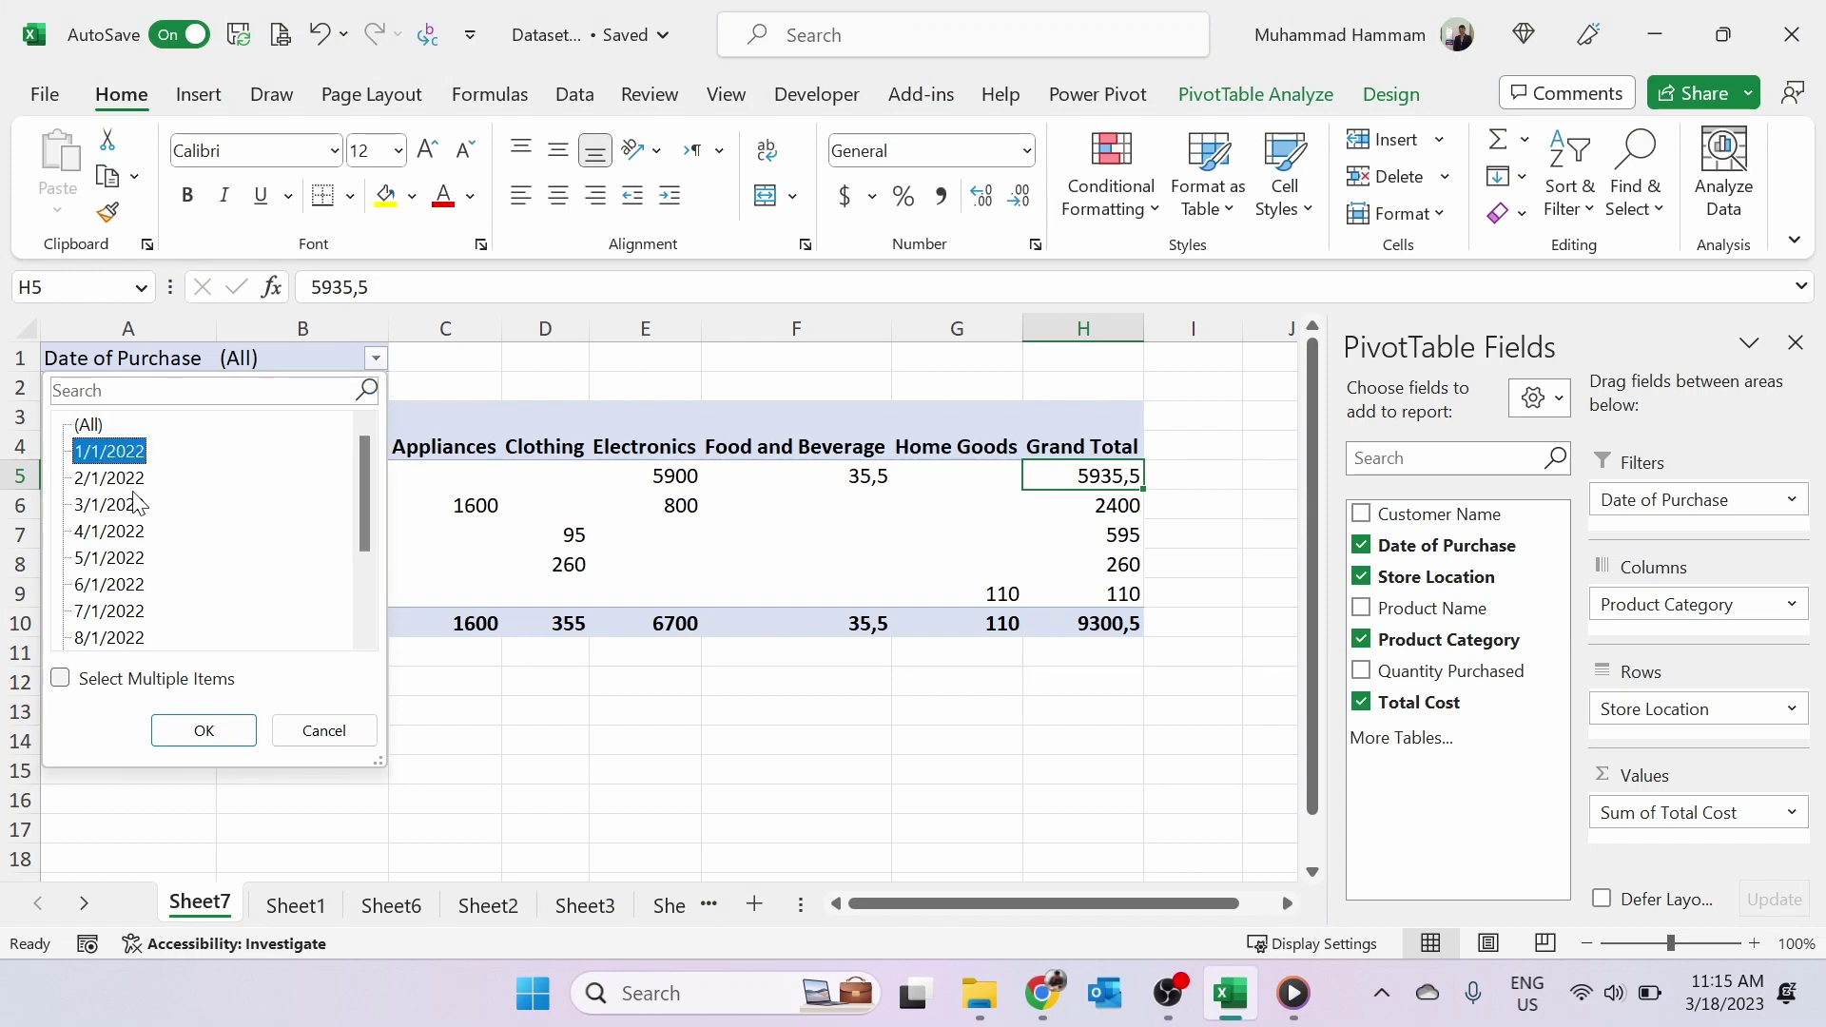
pyautogui.click(220, 738)
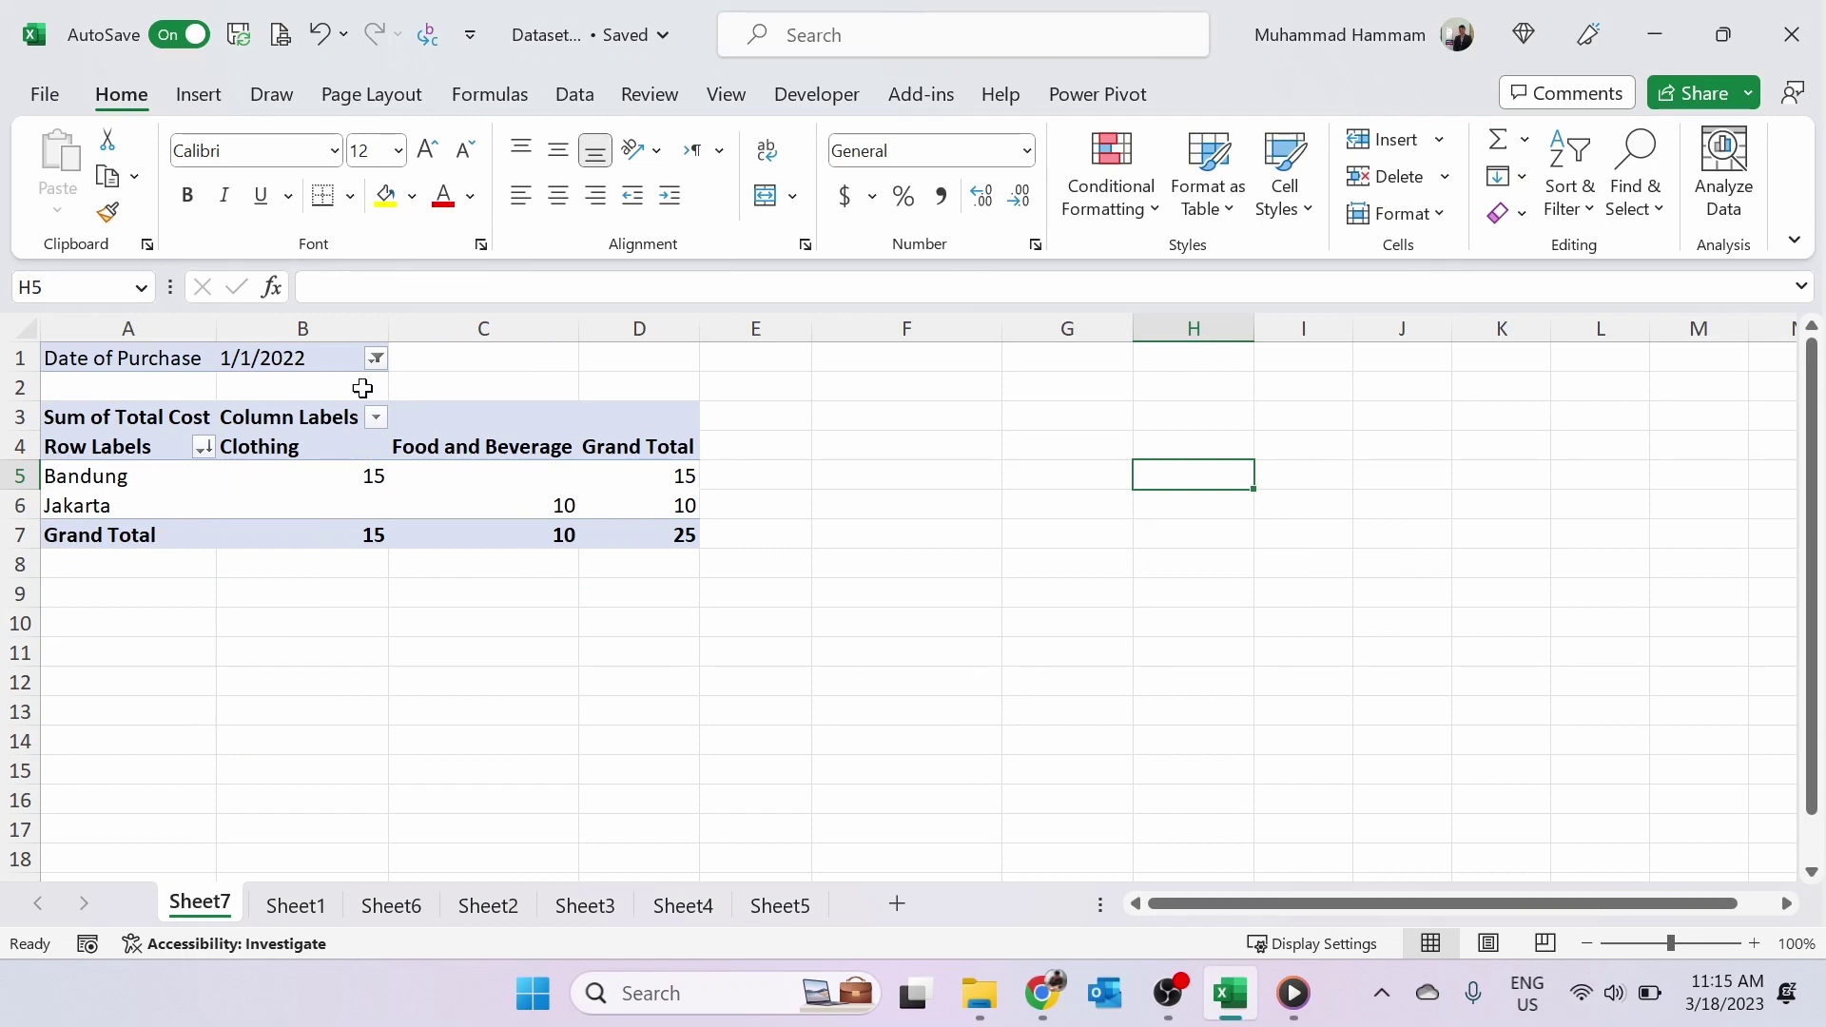
# - Allow multiple items in the Date of Purchase filter and include 4/1/2022 alongside 1/1/2022
pyautogui.click(377, 360)
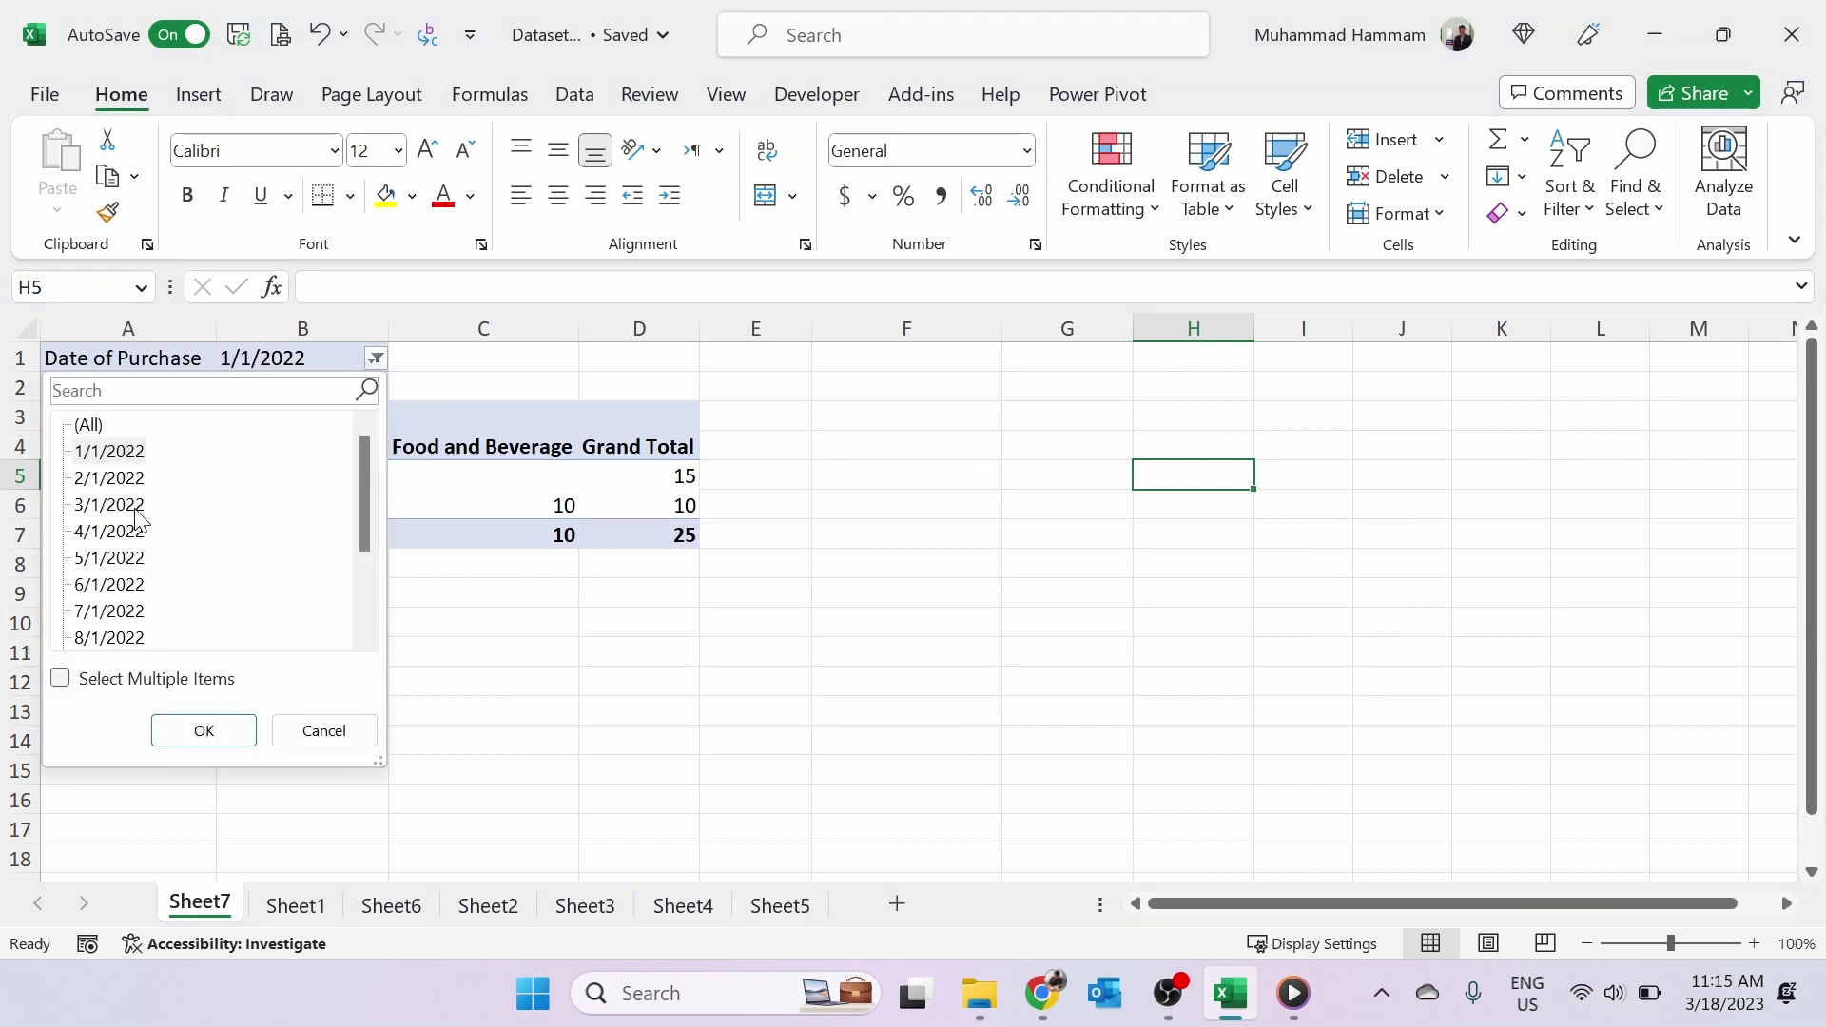
pyautogui.click(61, 679)
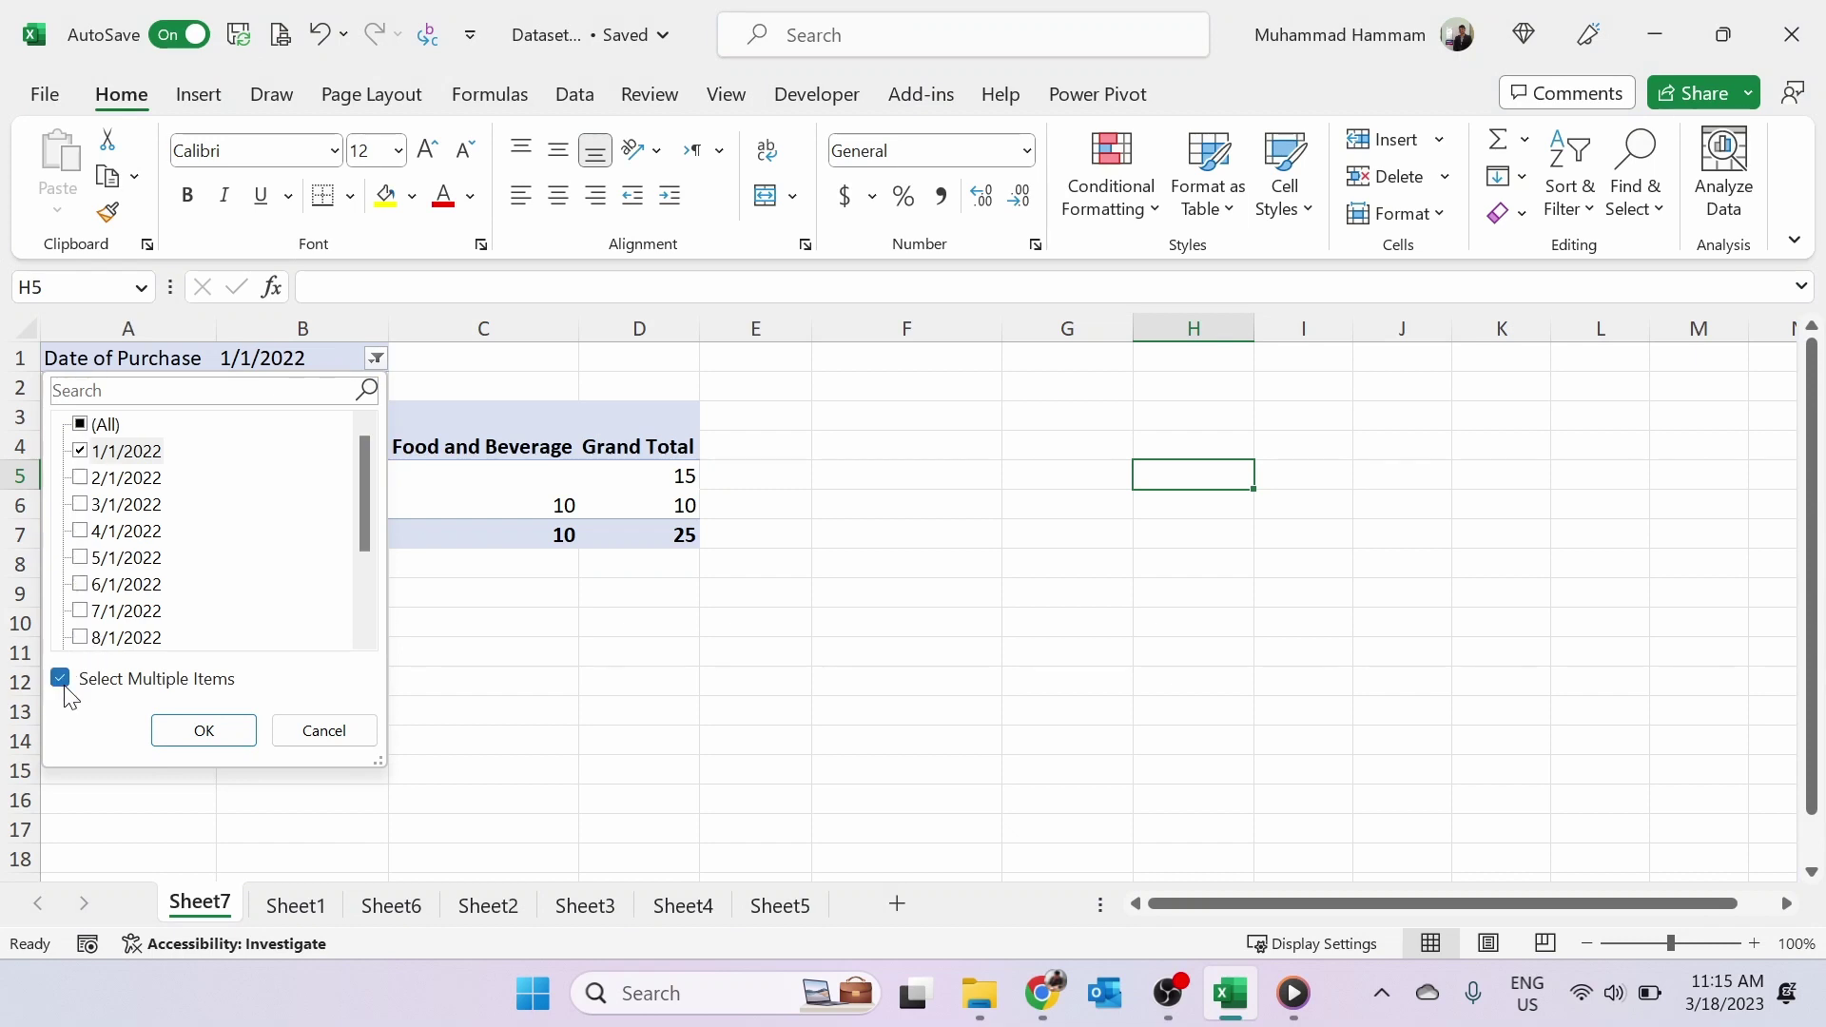
pyautogui.click(81, 536)
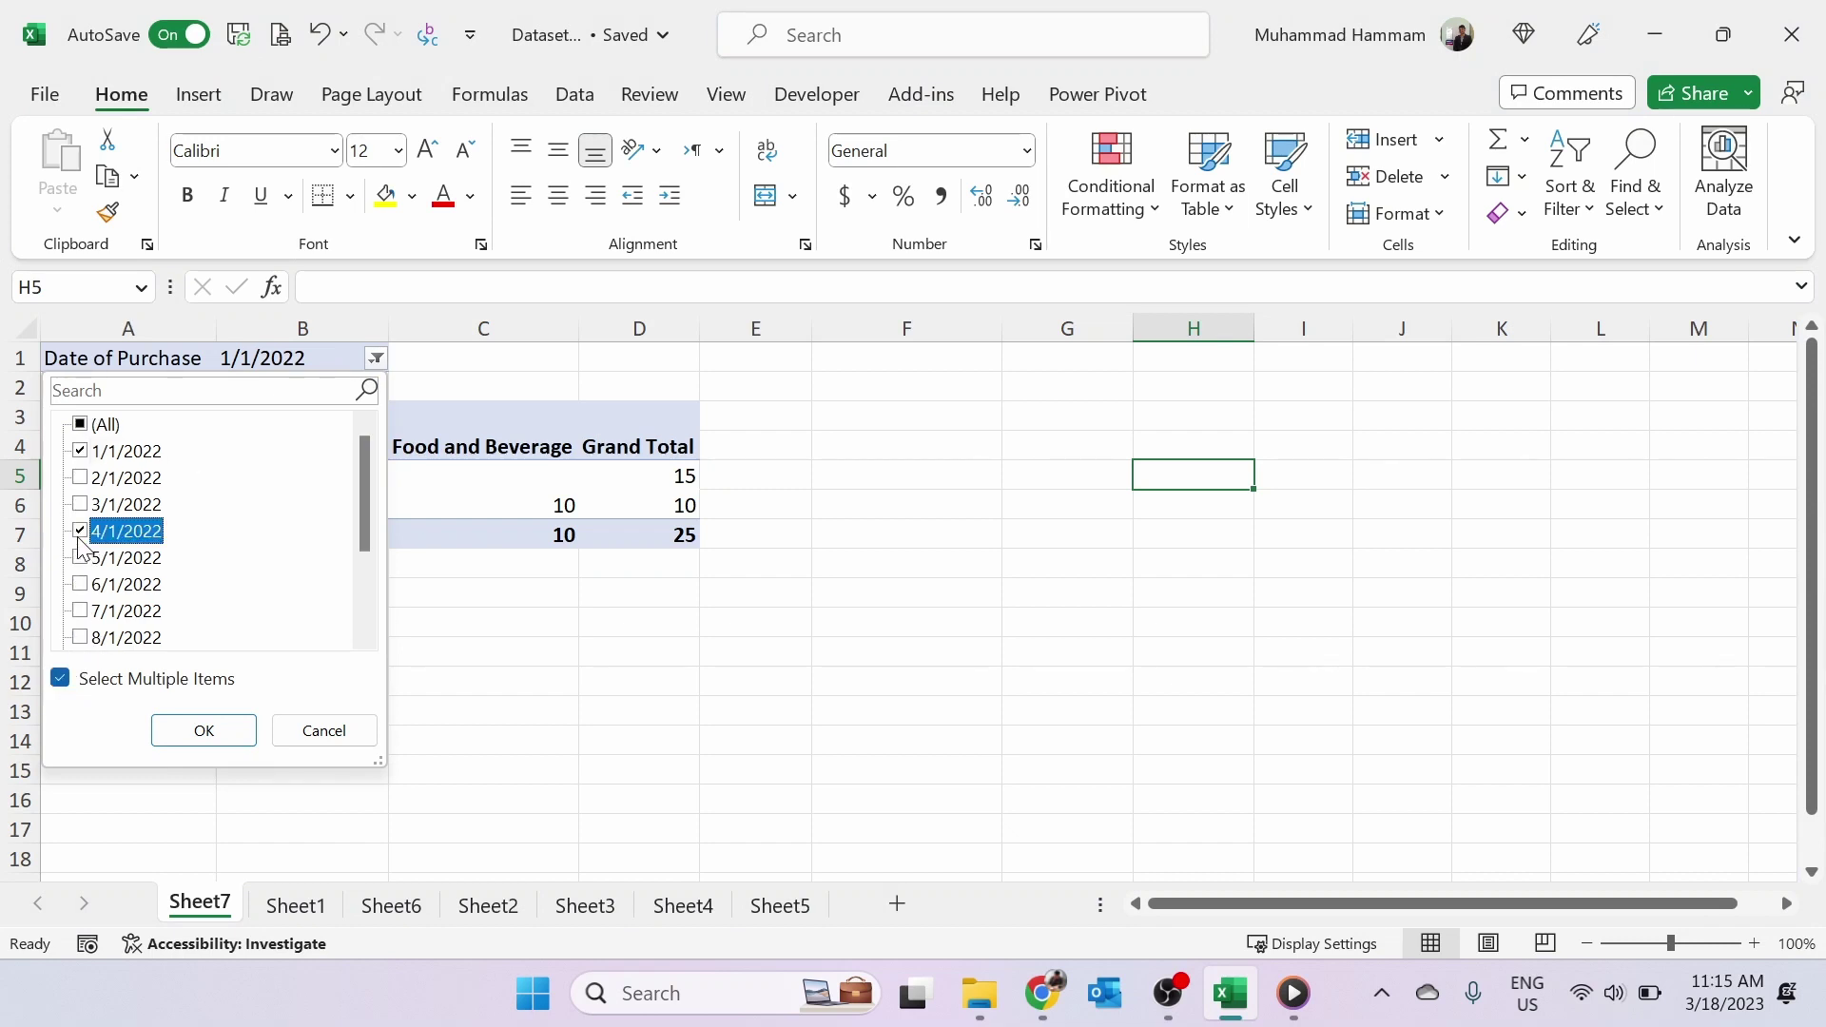
pyautogui.click(211, 734)
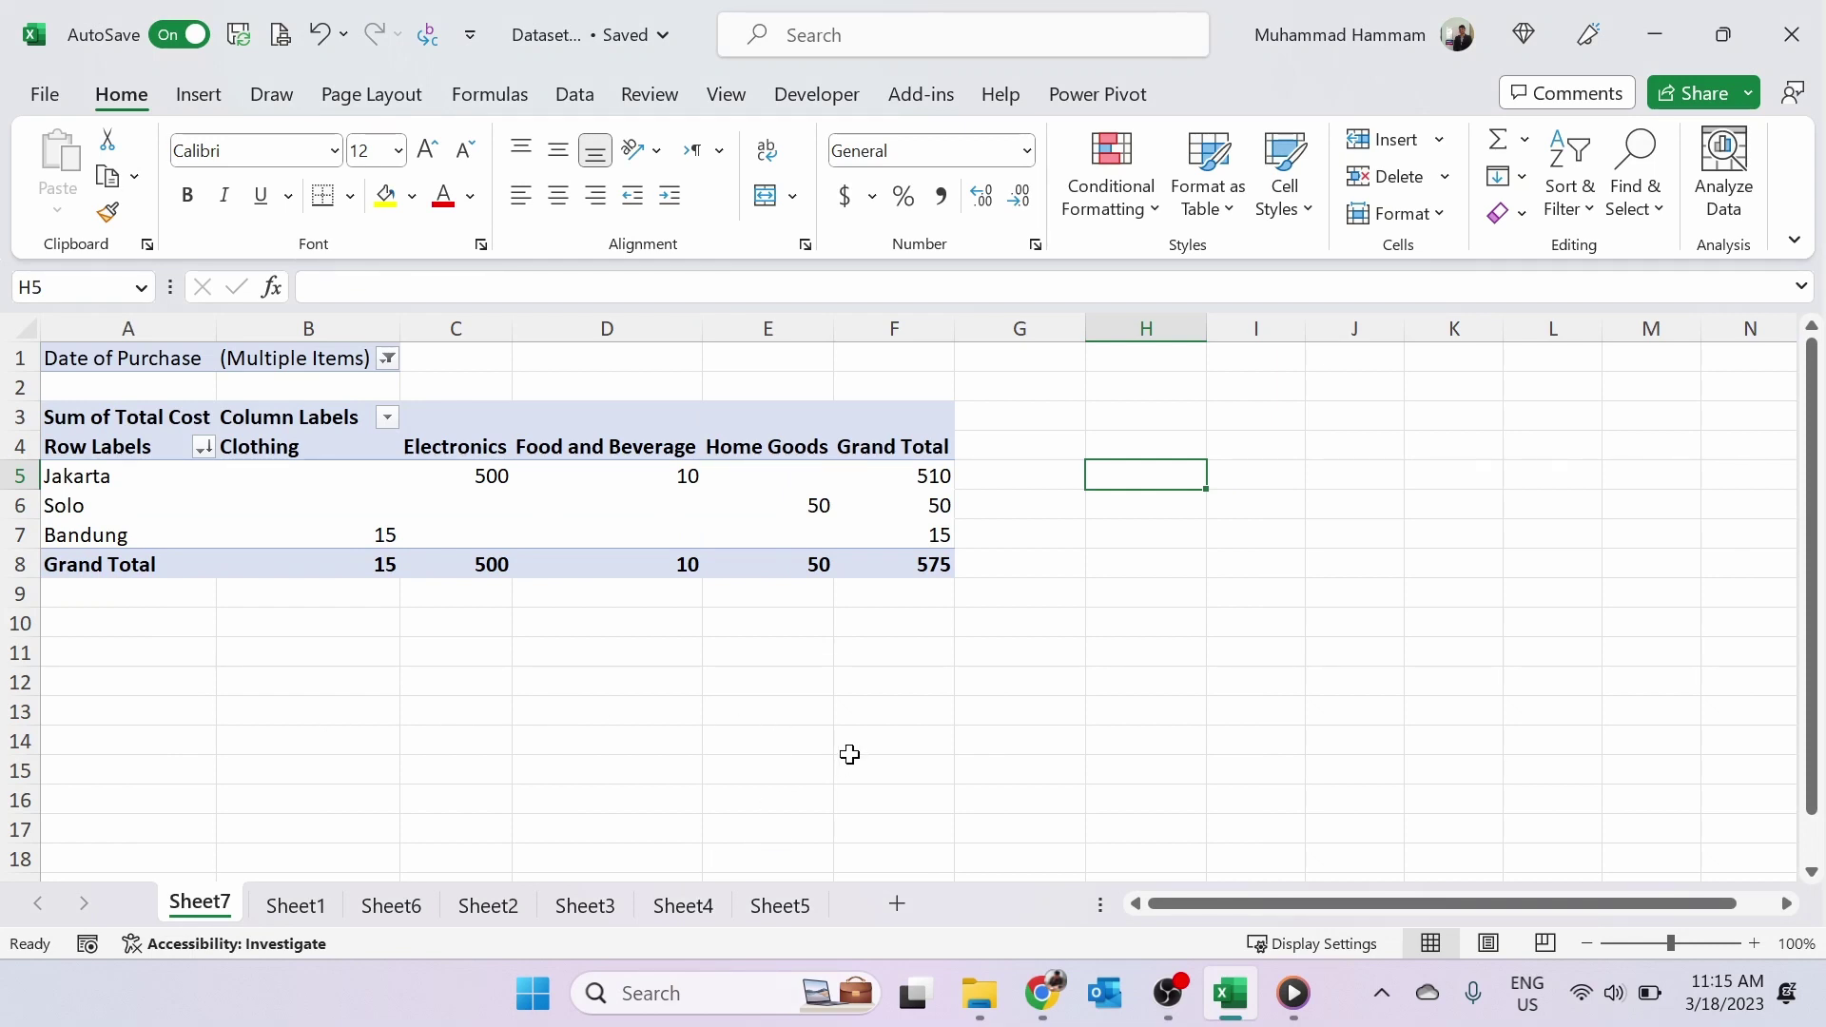
# - Add the Total Cost field to the PivotTable's values a second time
pyautogui.click(649, 496)
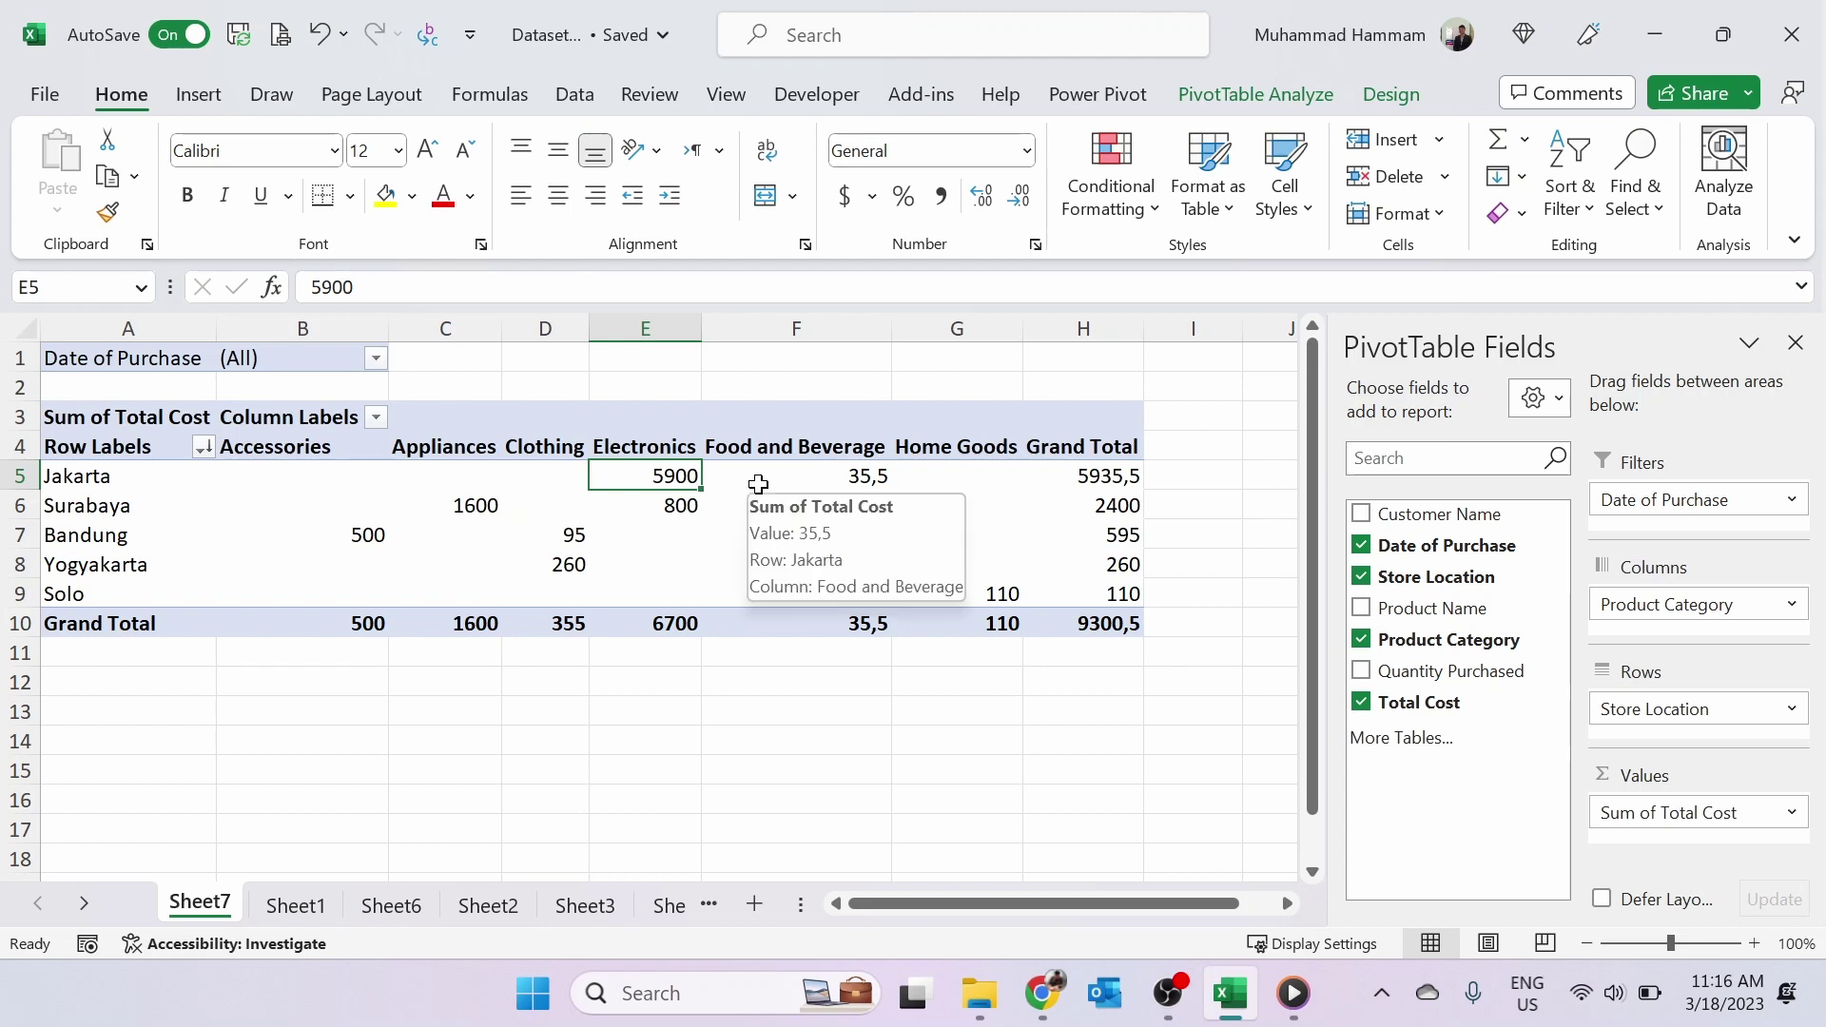
pyautogui.click(1299, 99)
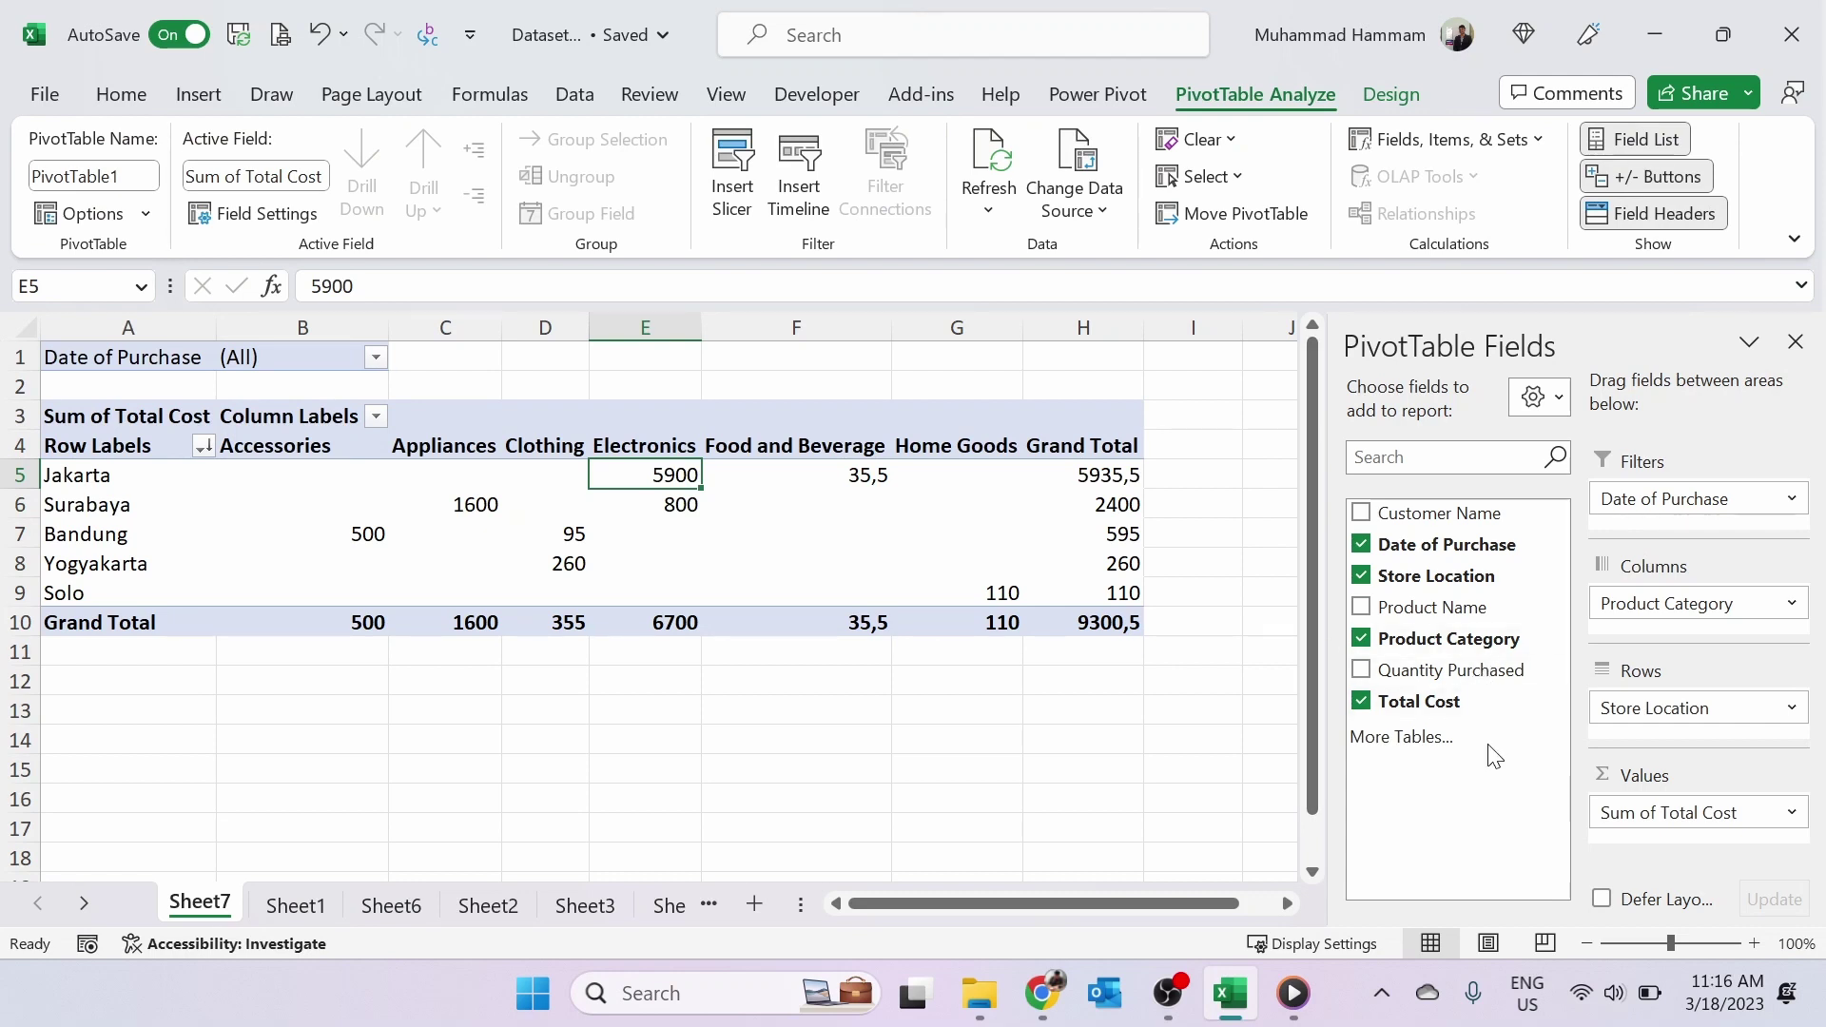
pyautogui.moveTo(1445, 708); pyautogui.dragTo(1682, 842)
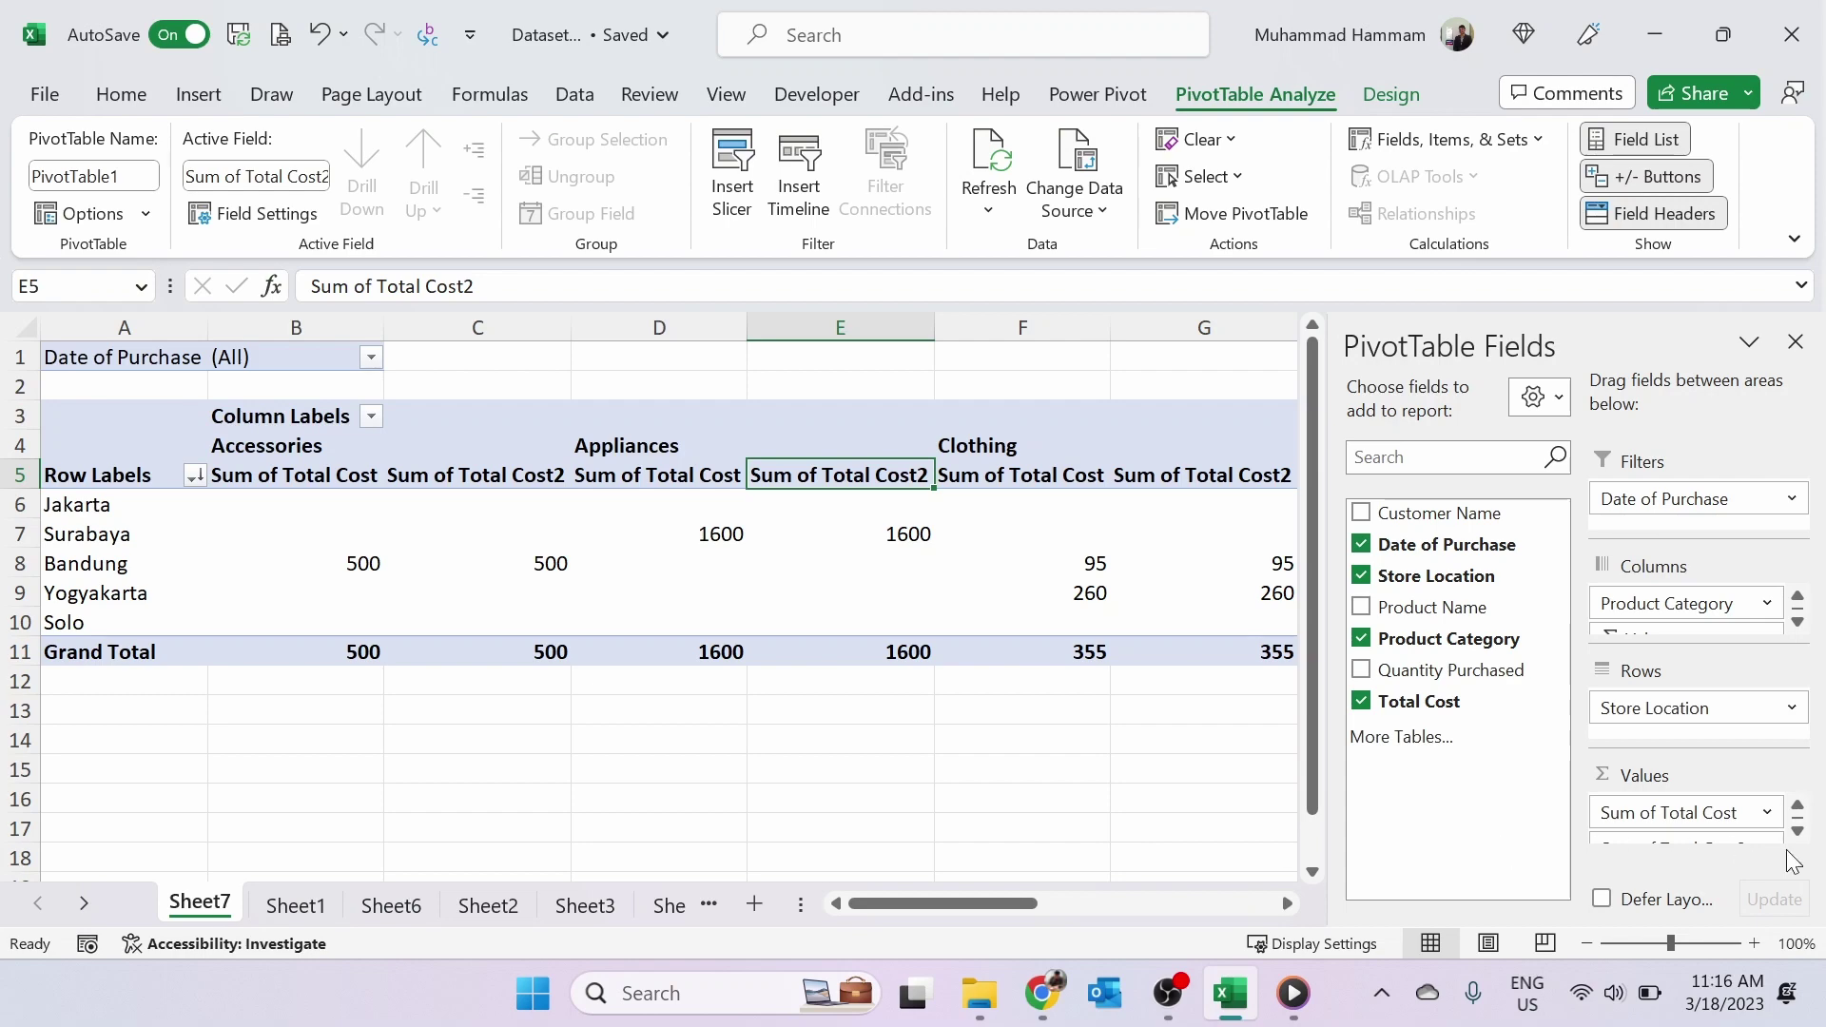
# - Show the second Total Cost value field as % of Row Total and inspect Bandung's Accessories percentage
pyautogui.scroll(-1, 1702, 816)
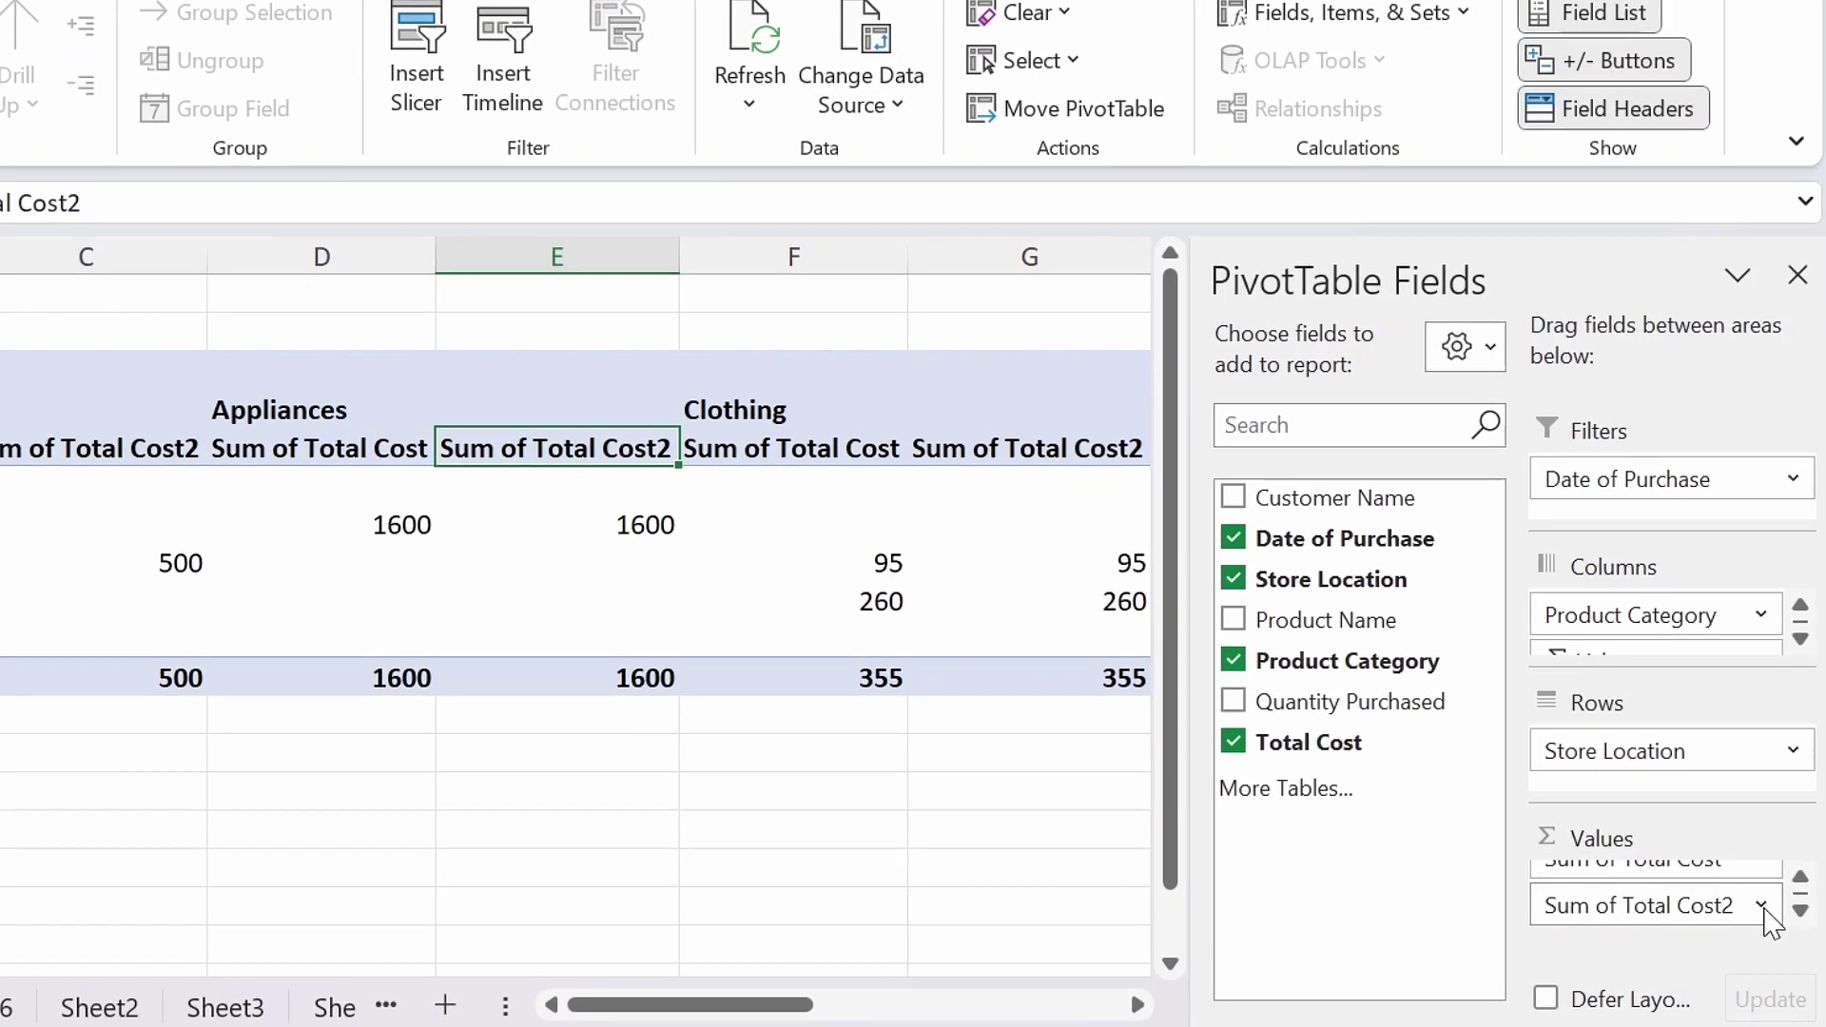
pyautogui.click(1765, 829)
pyautogui.click(1652, 872)
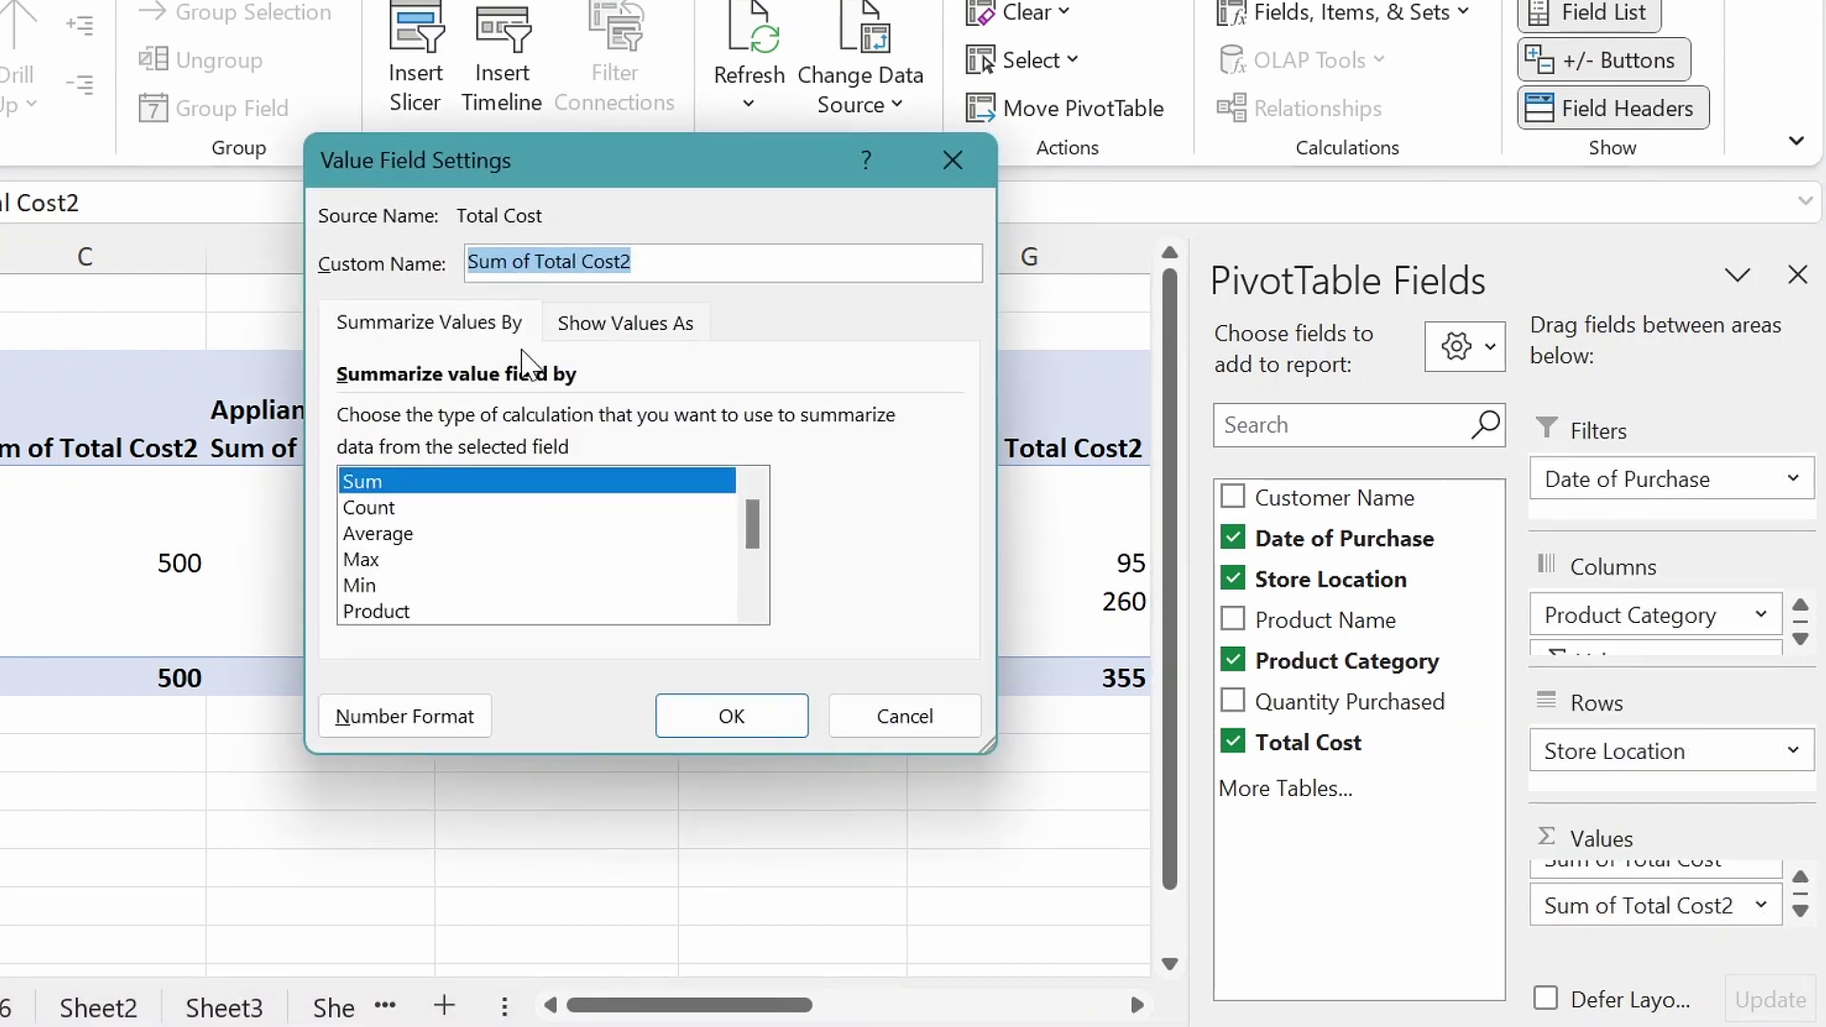
pyautogui.click(635, 324)
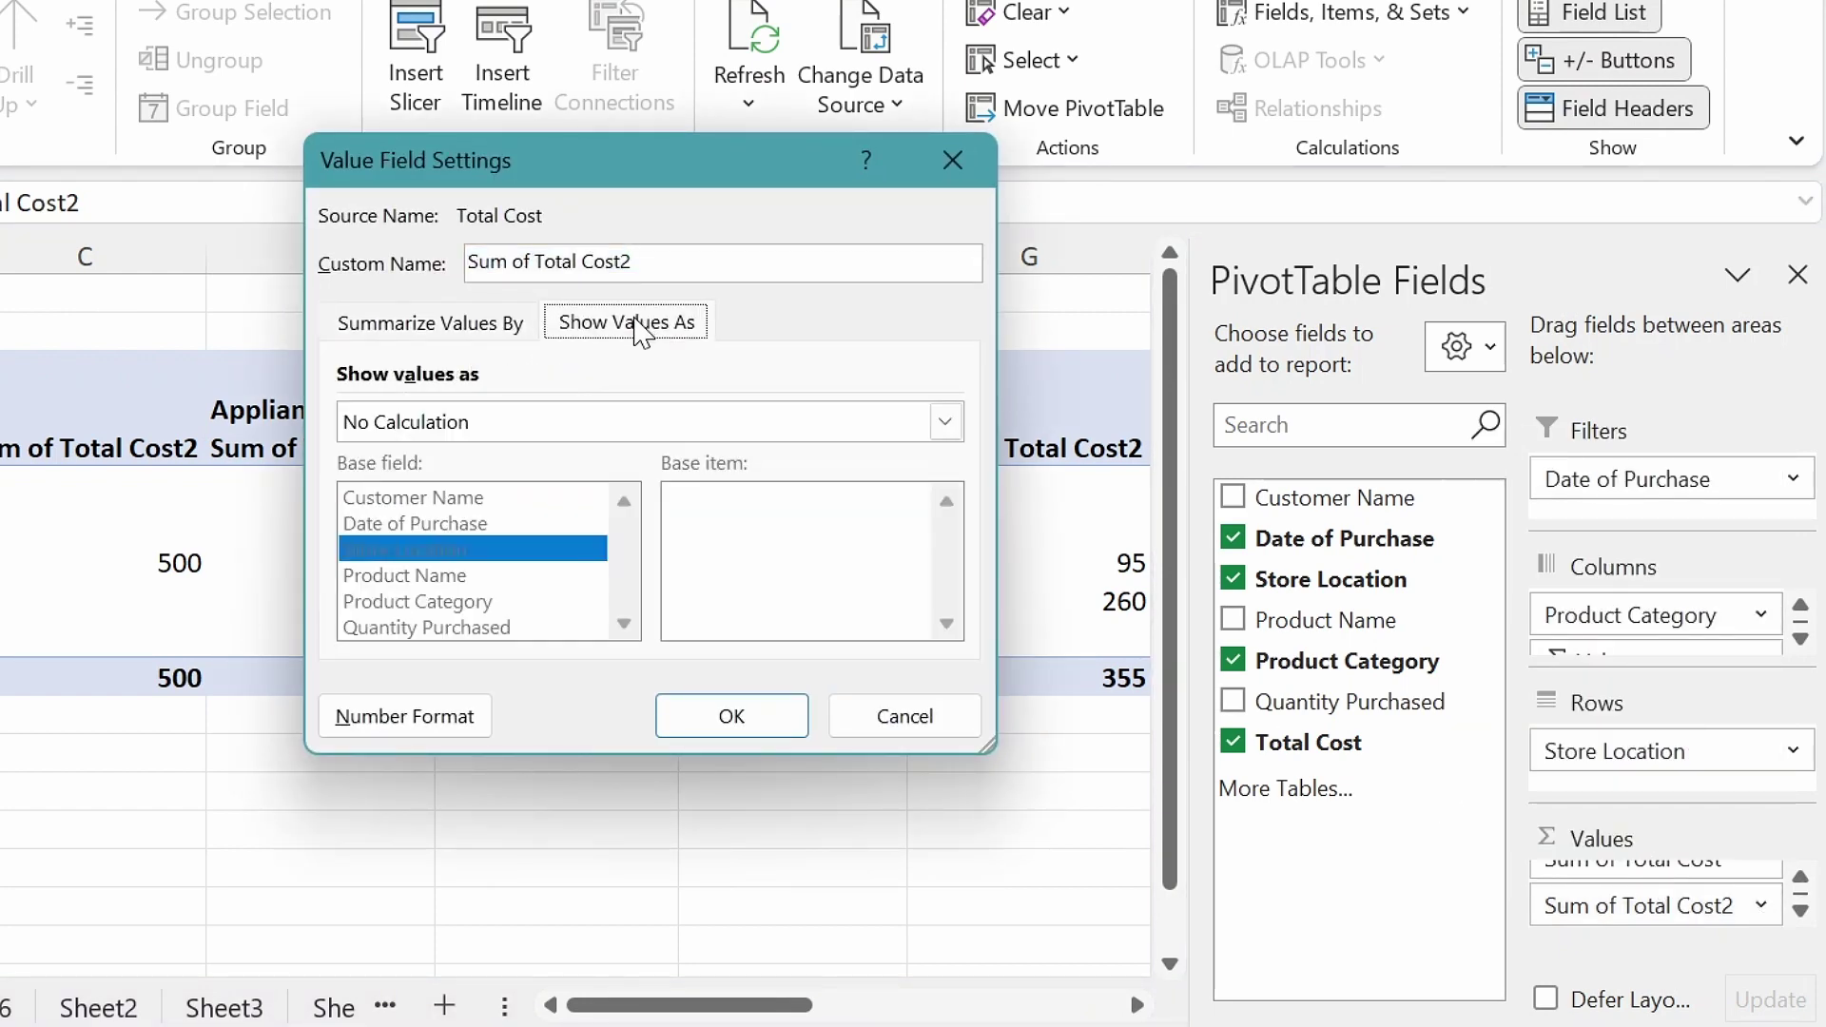
pyautogui.click(568, 421)
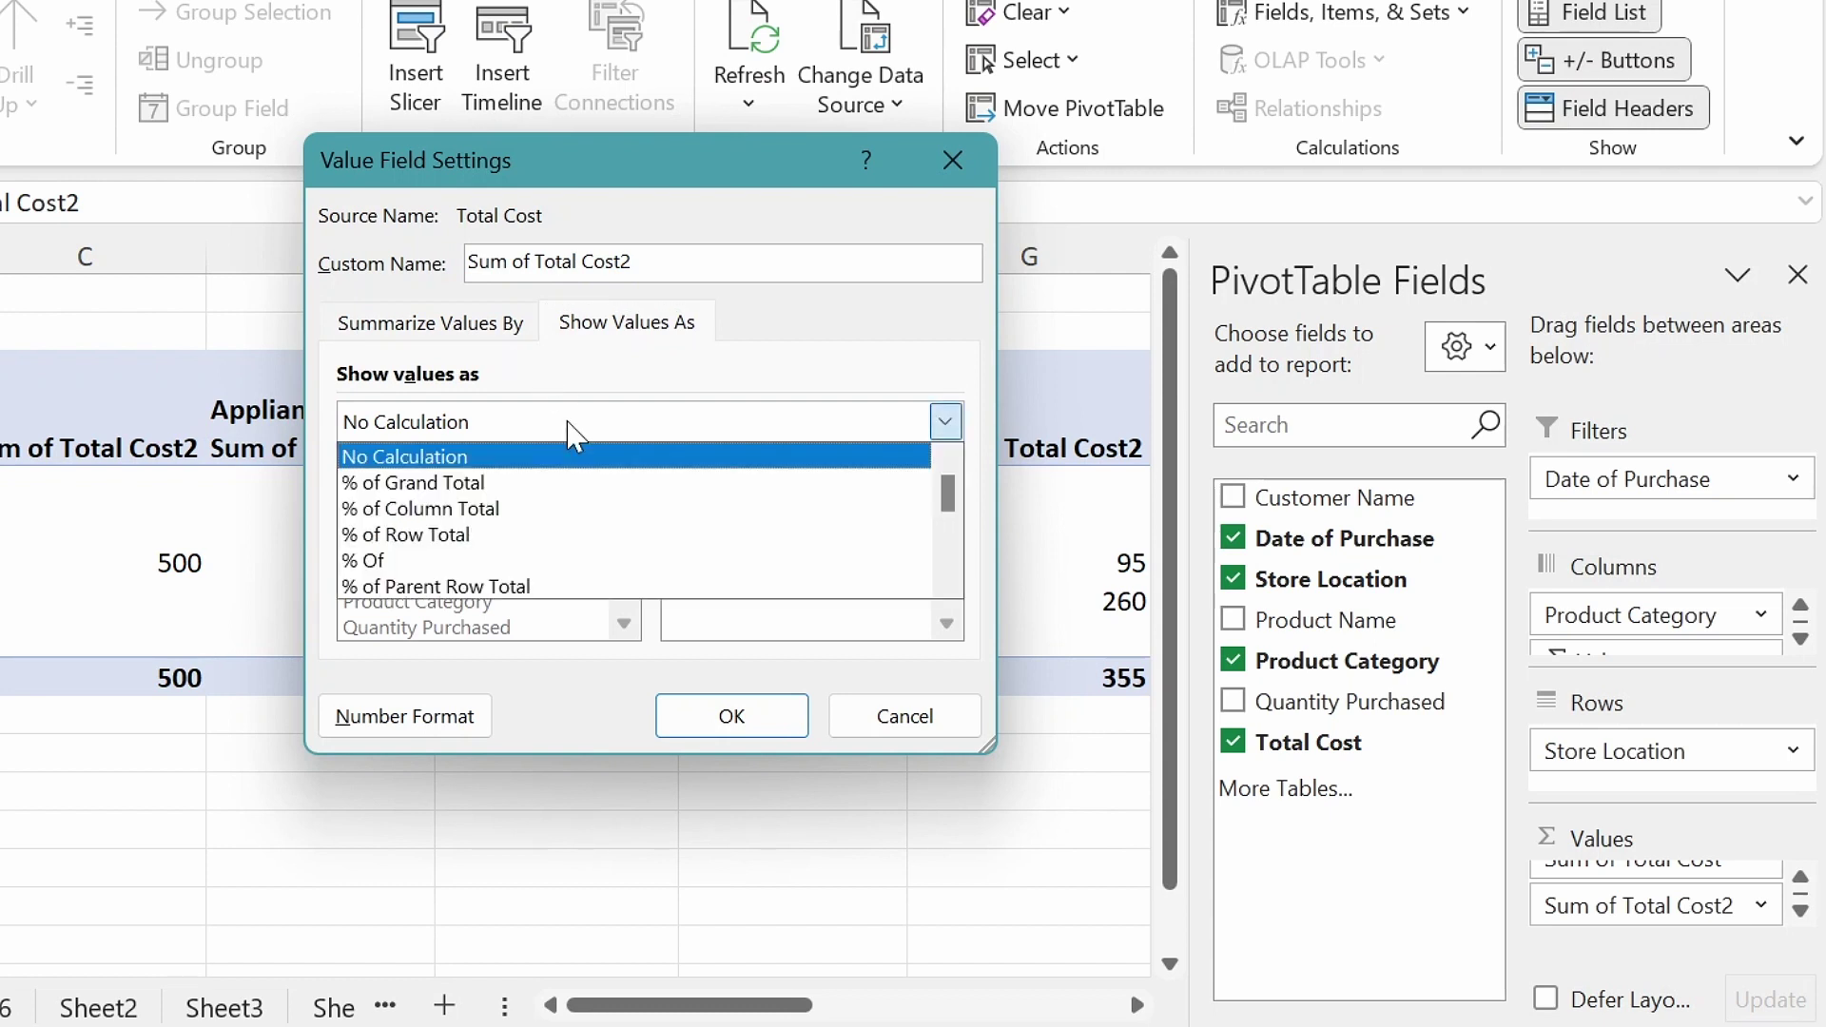
pyautogui.click(501, 534)
pyautogui.click(704, 723)
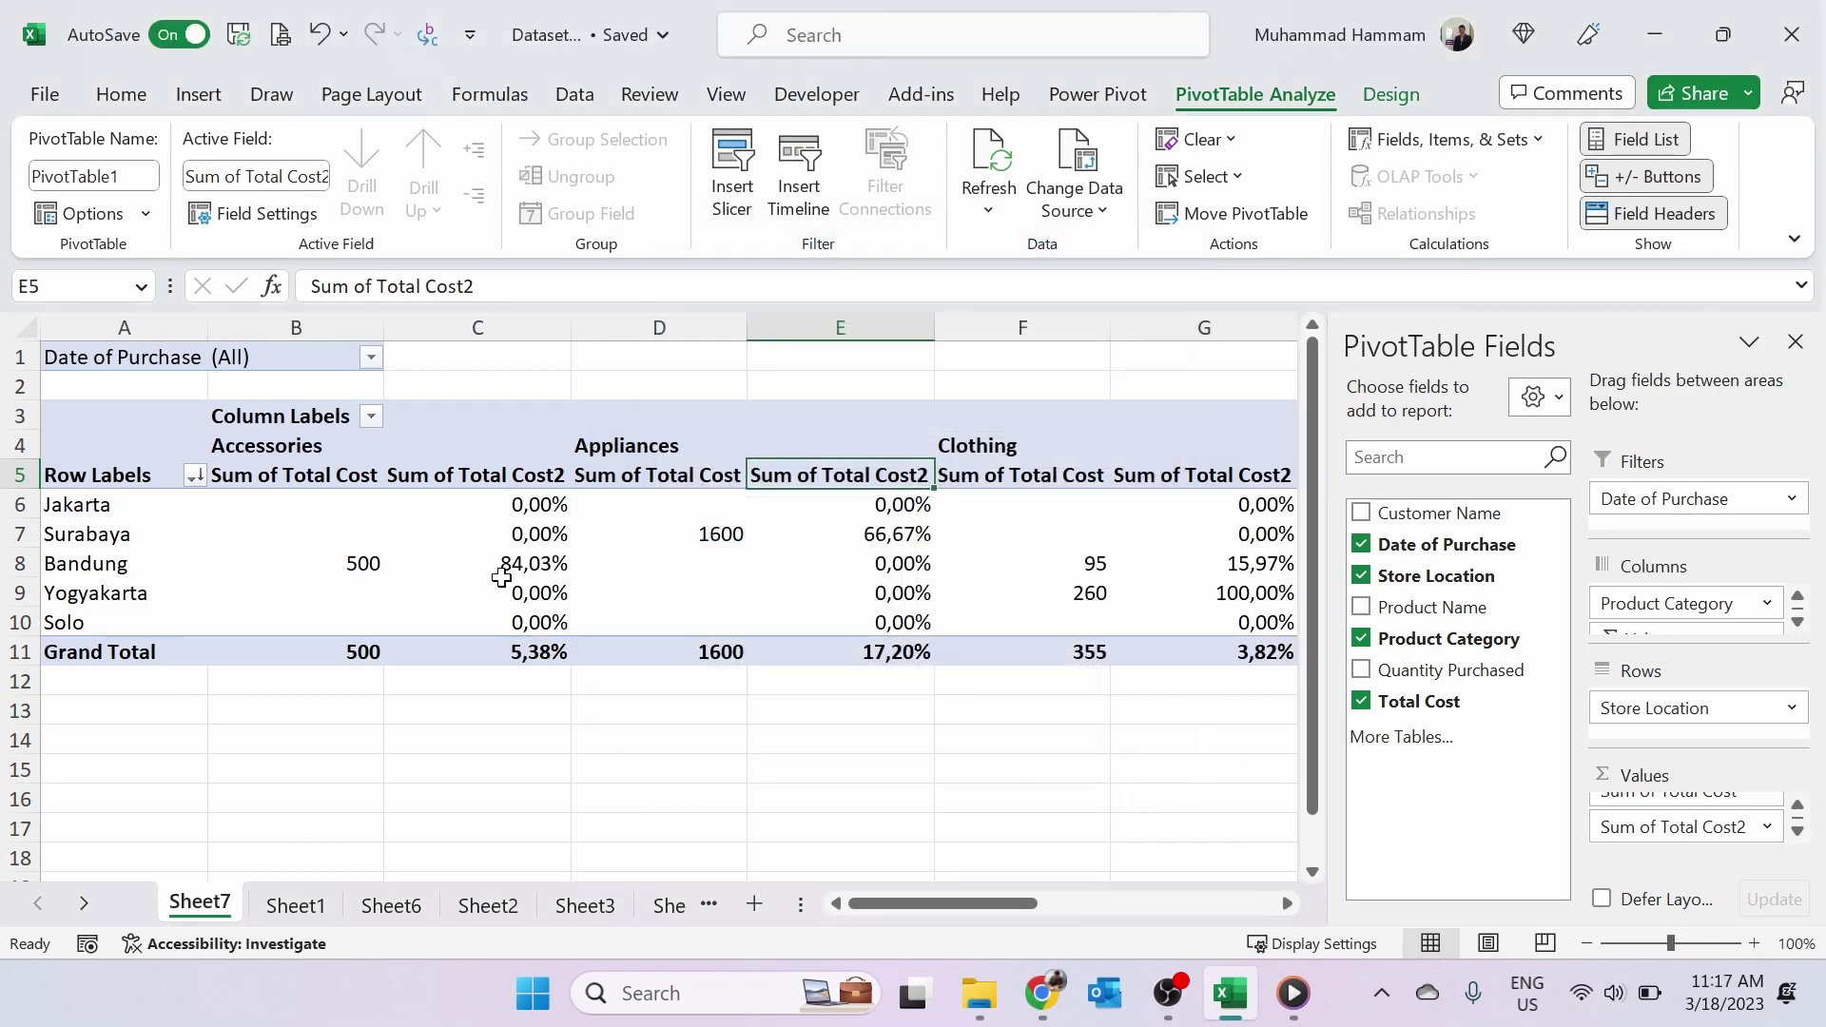
pyautogui.click(480, 571)
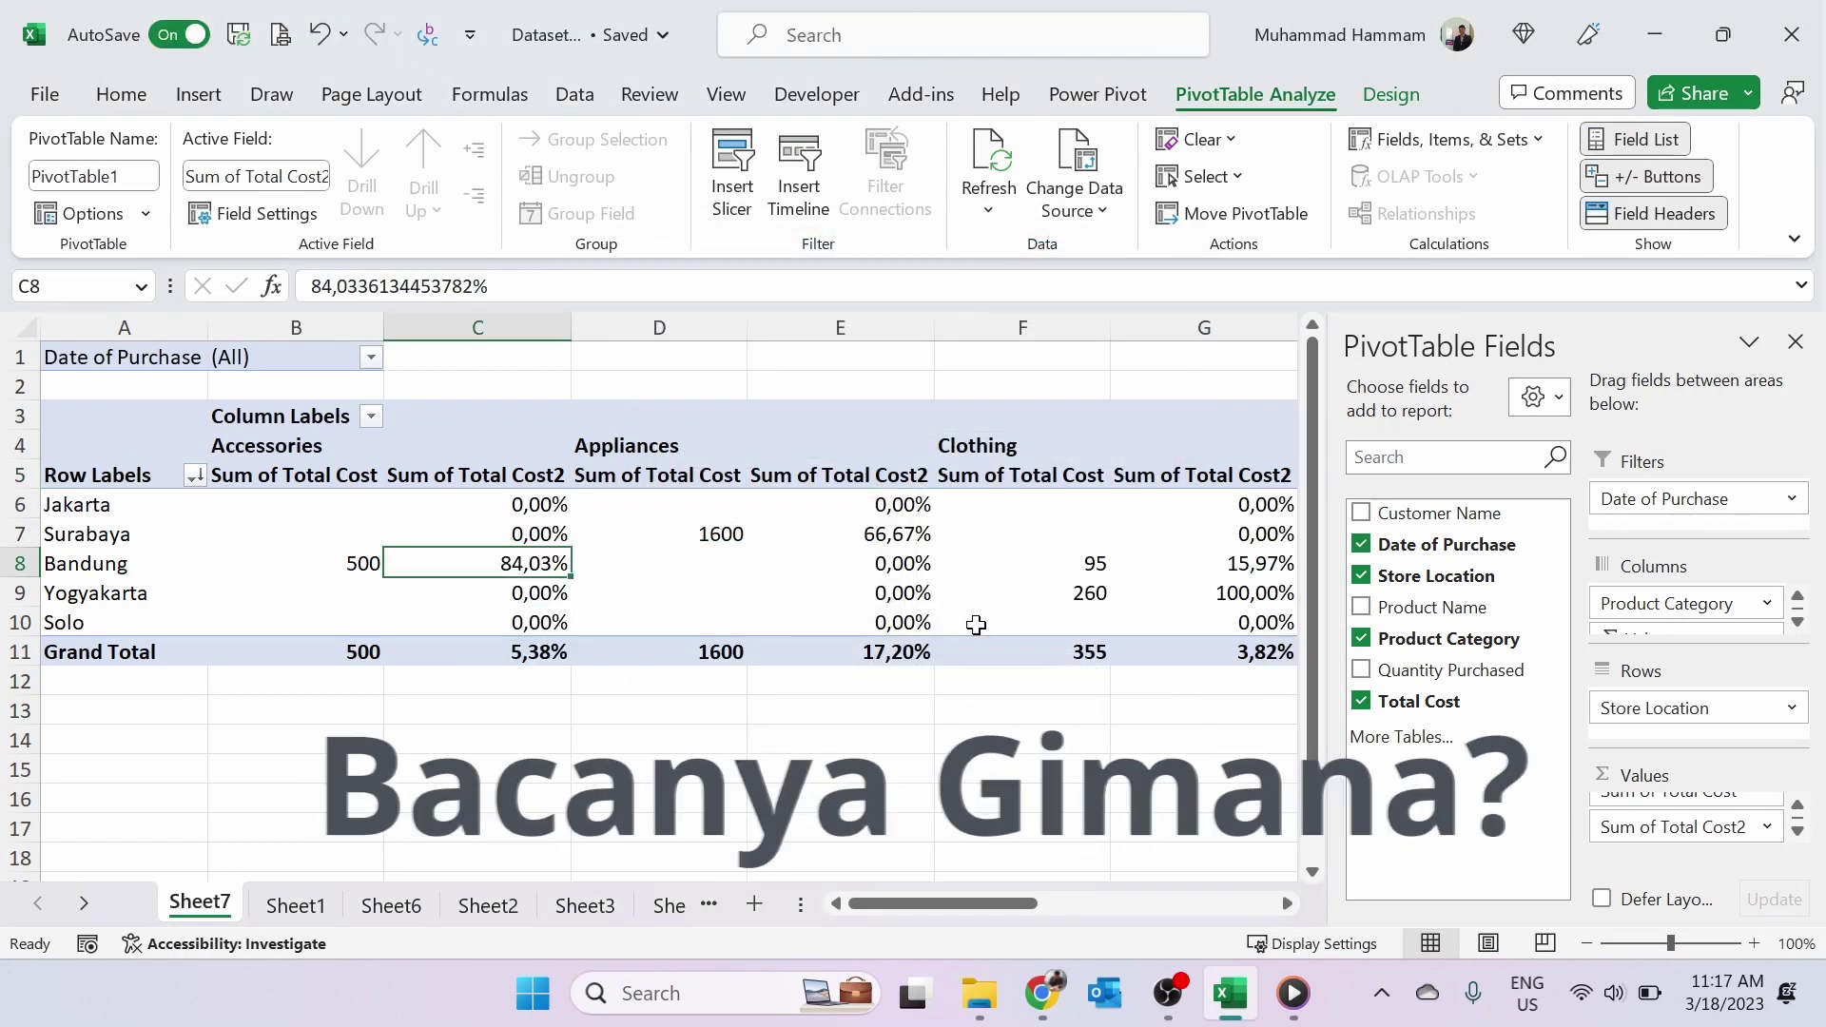
# - Examine the row totals across all product categories and compare Jakarta's Electronics cost and percentage with its overall total
pyautogui.hscroll(2, 976, 623)
pyautogui.hscroll(3, 976, 624)
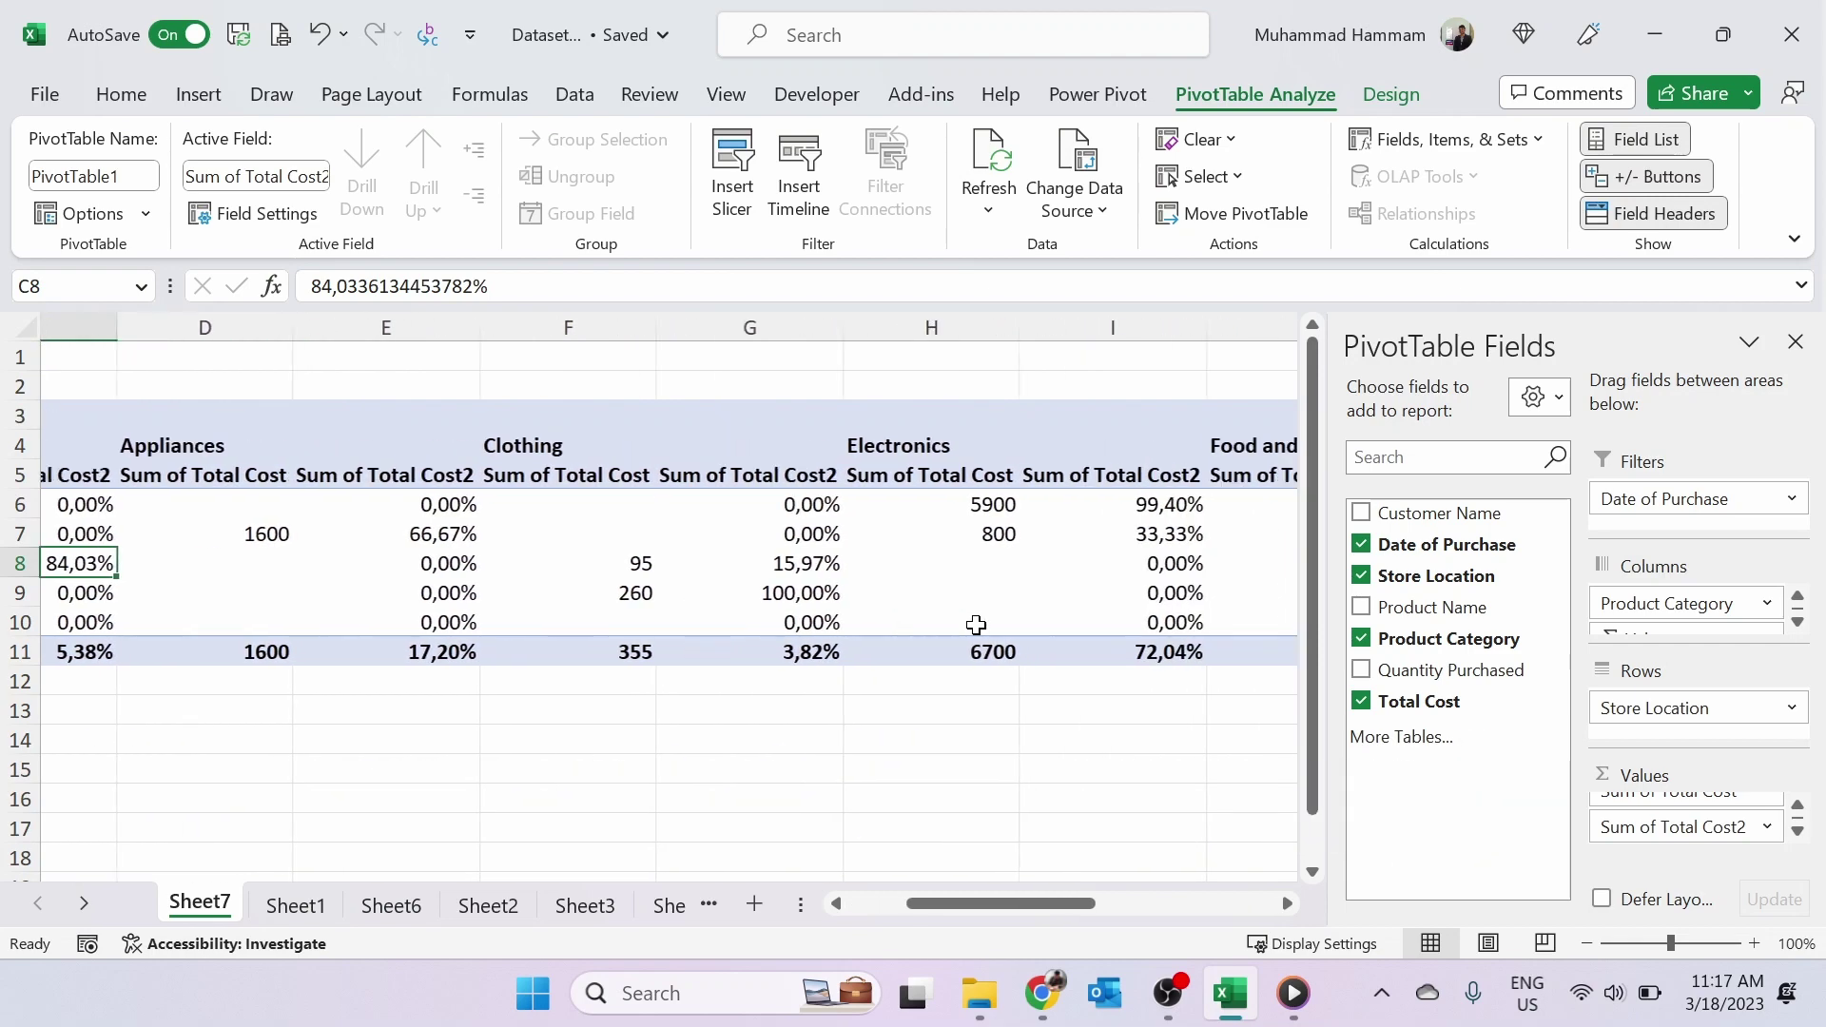
pyautogui.hscroll(4, 976, 623)
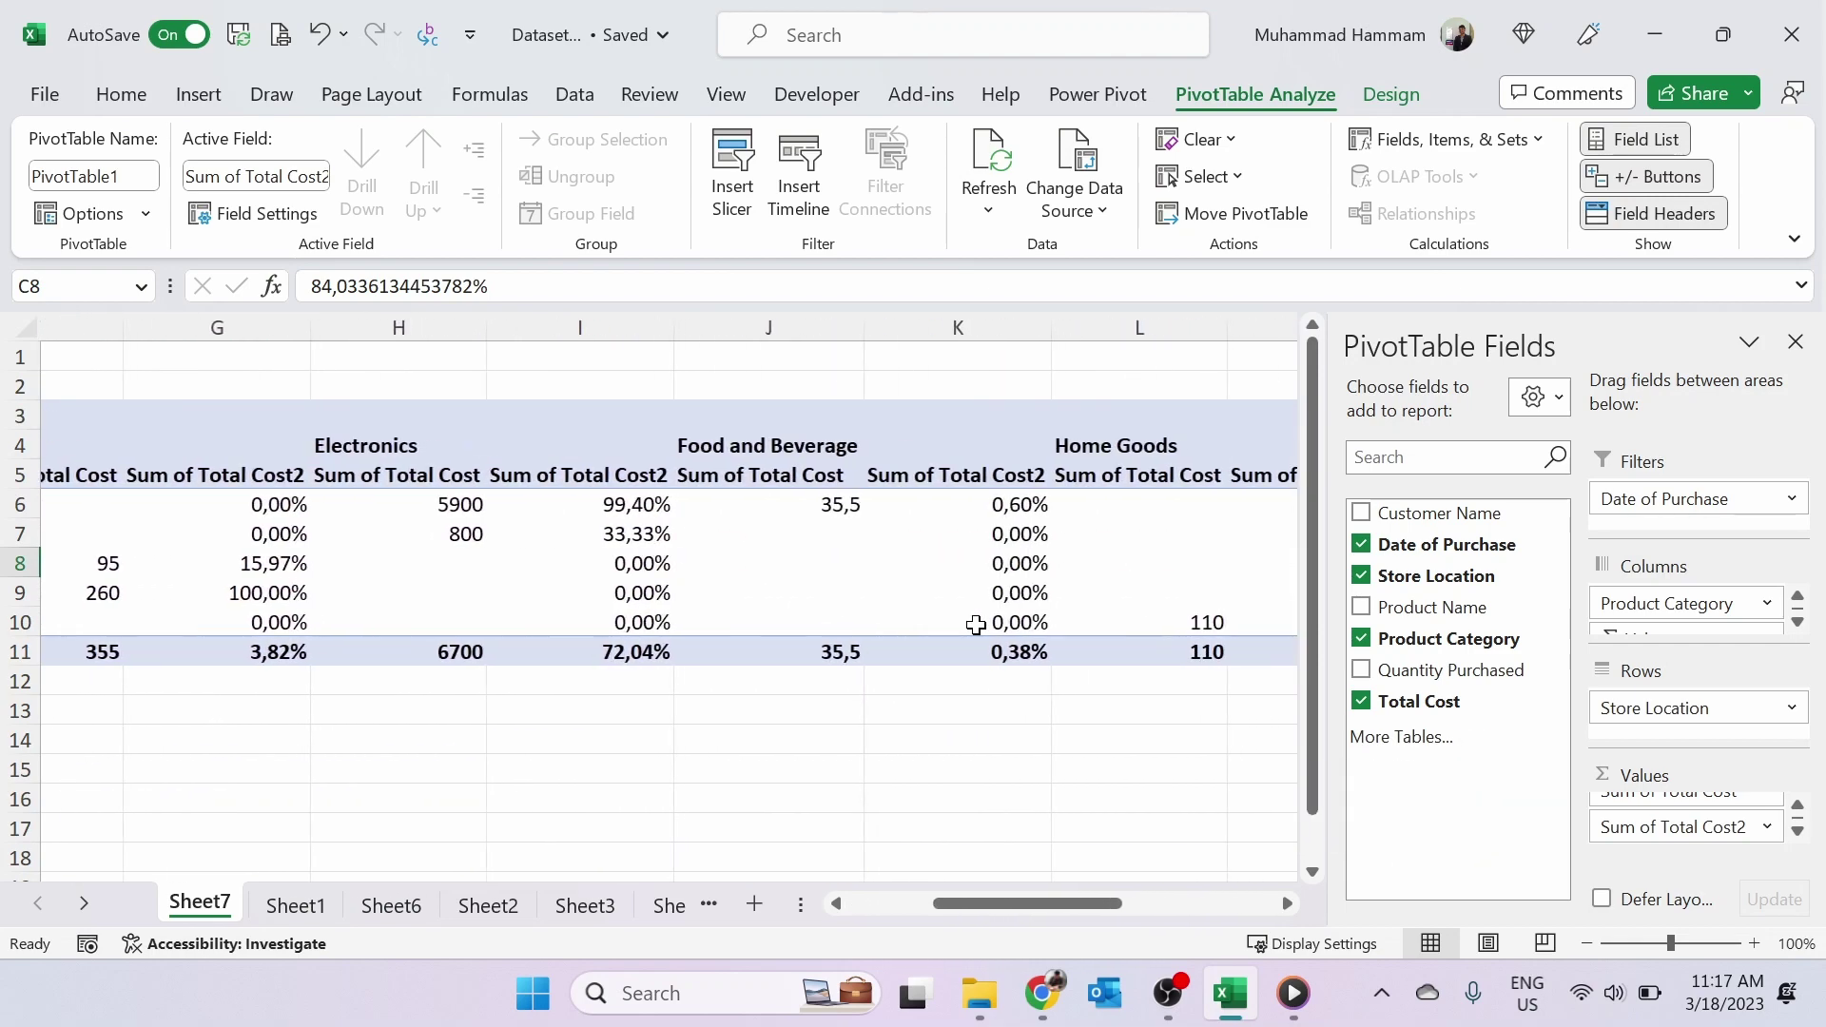
pyautogui.hscroll(3, 976, 624)
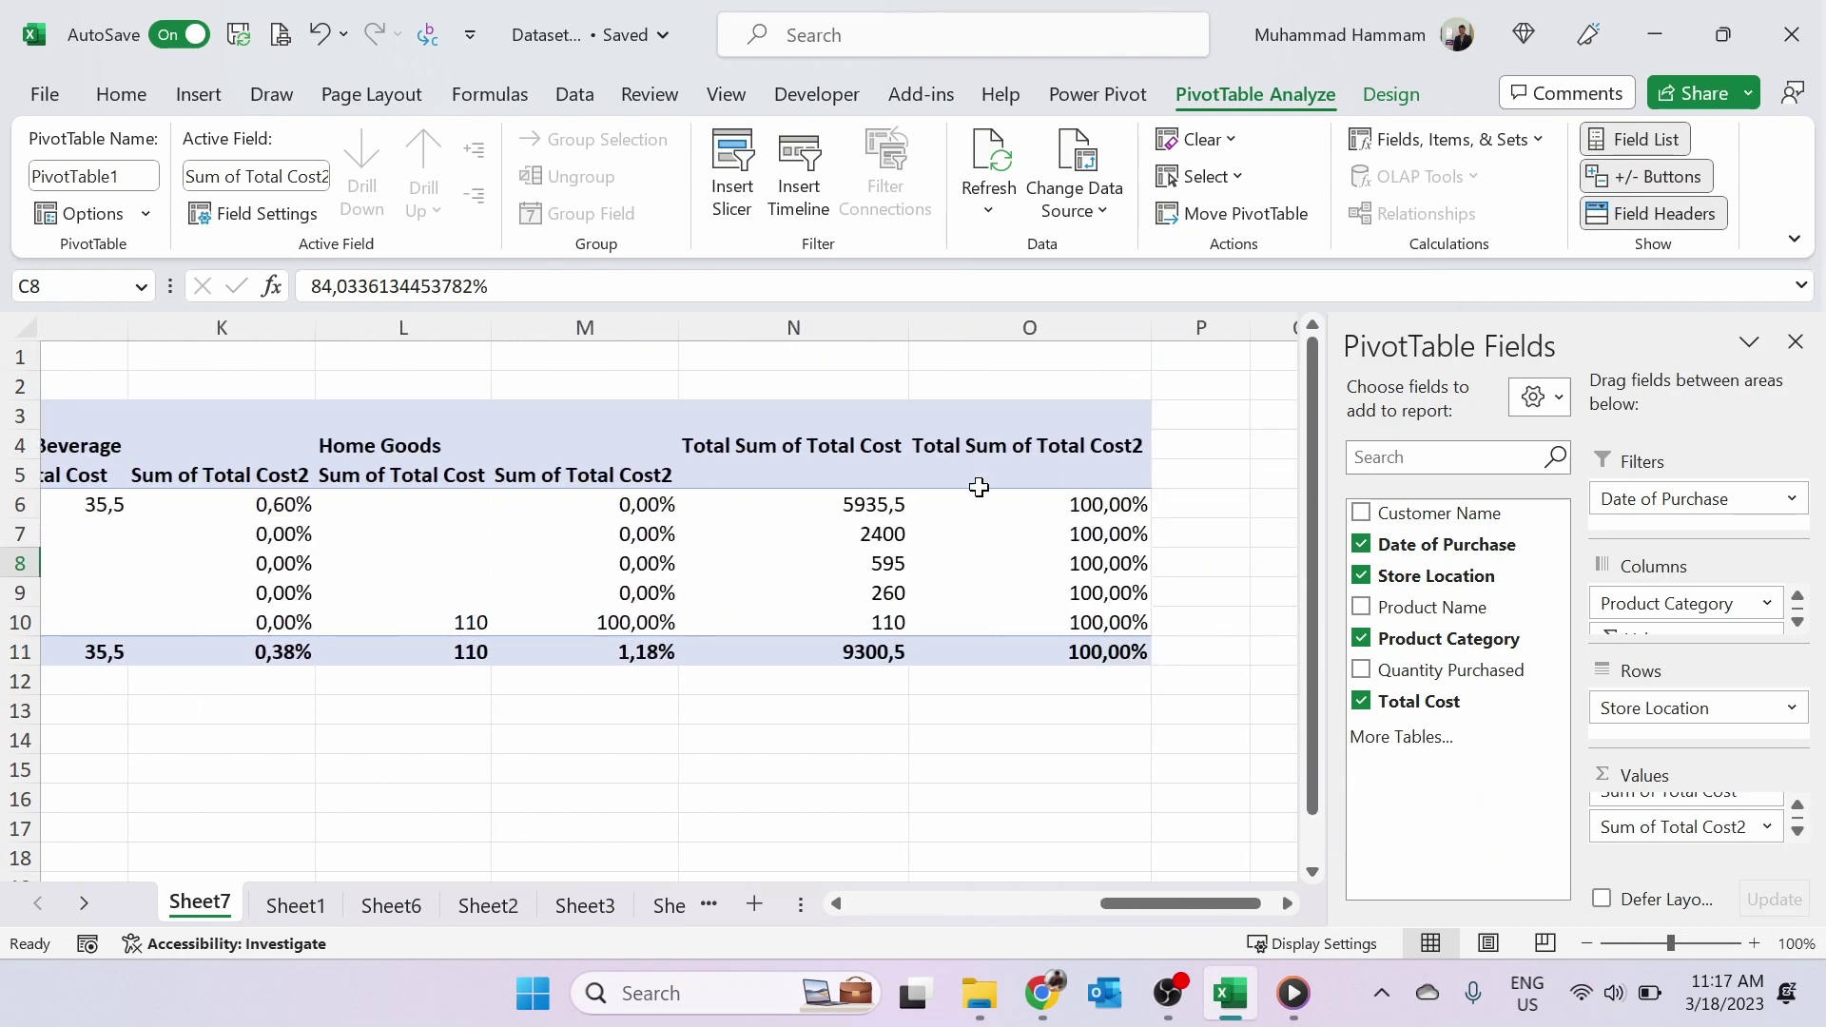
pyautogui.click(812, 501)
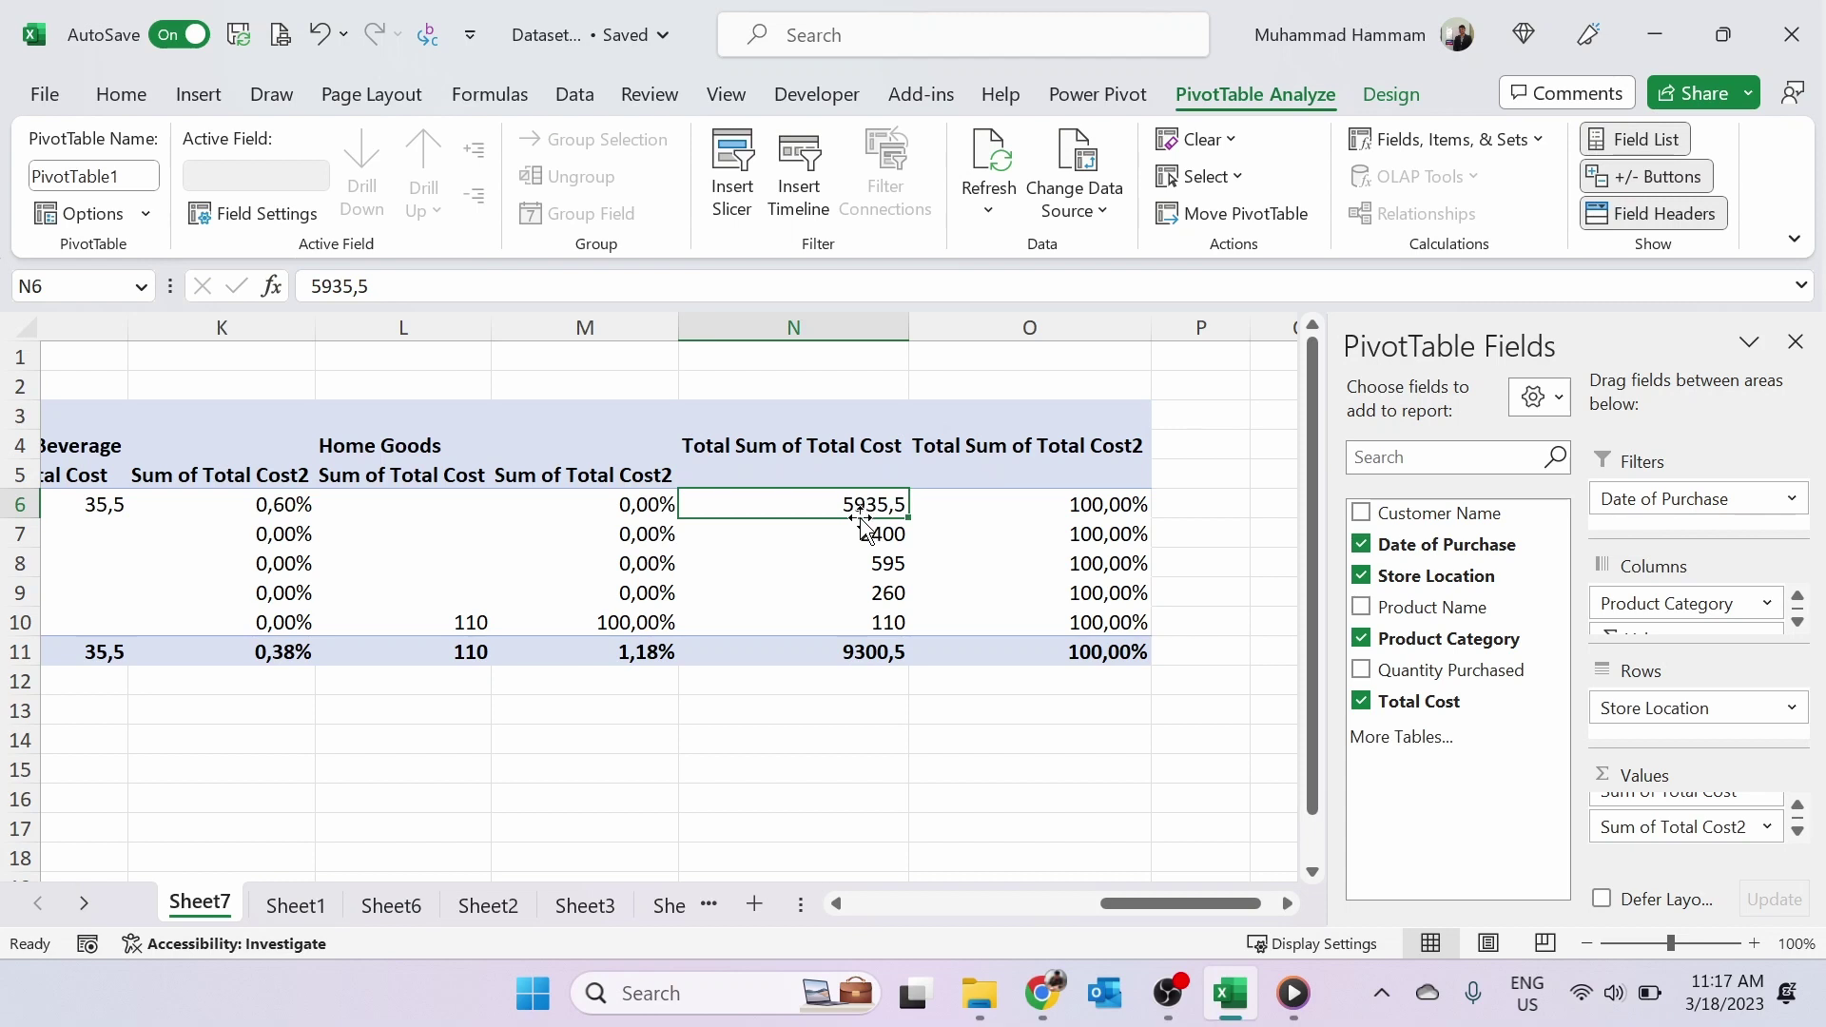
pyautogui.hscroll(-3, 748, 775)
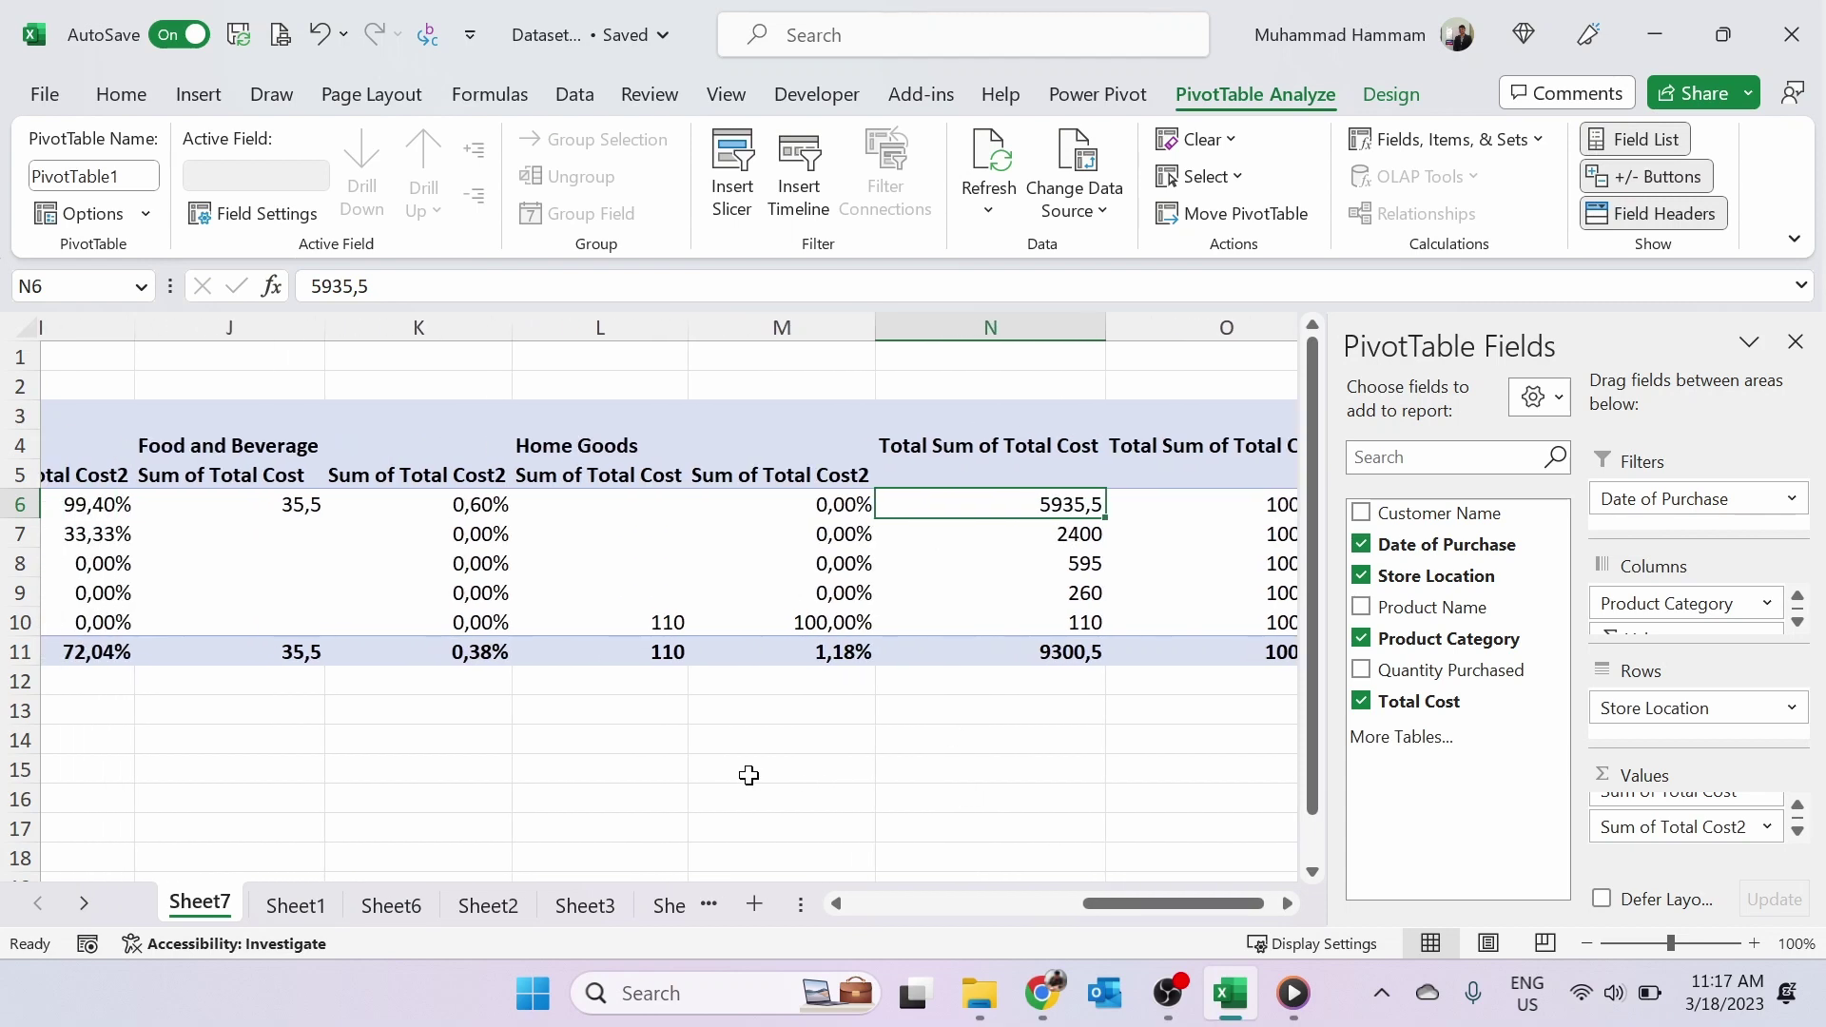
pyautogui.hscroll(-1, 749, 775)
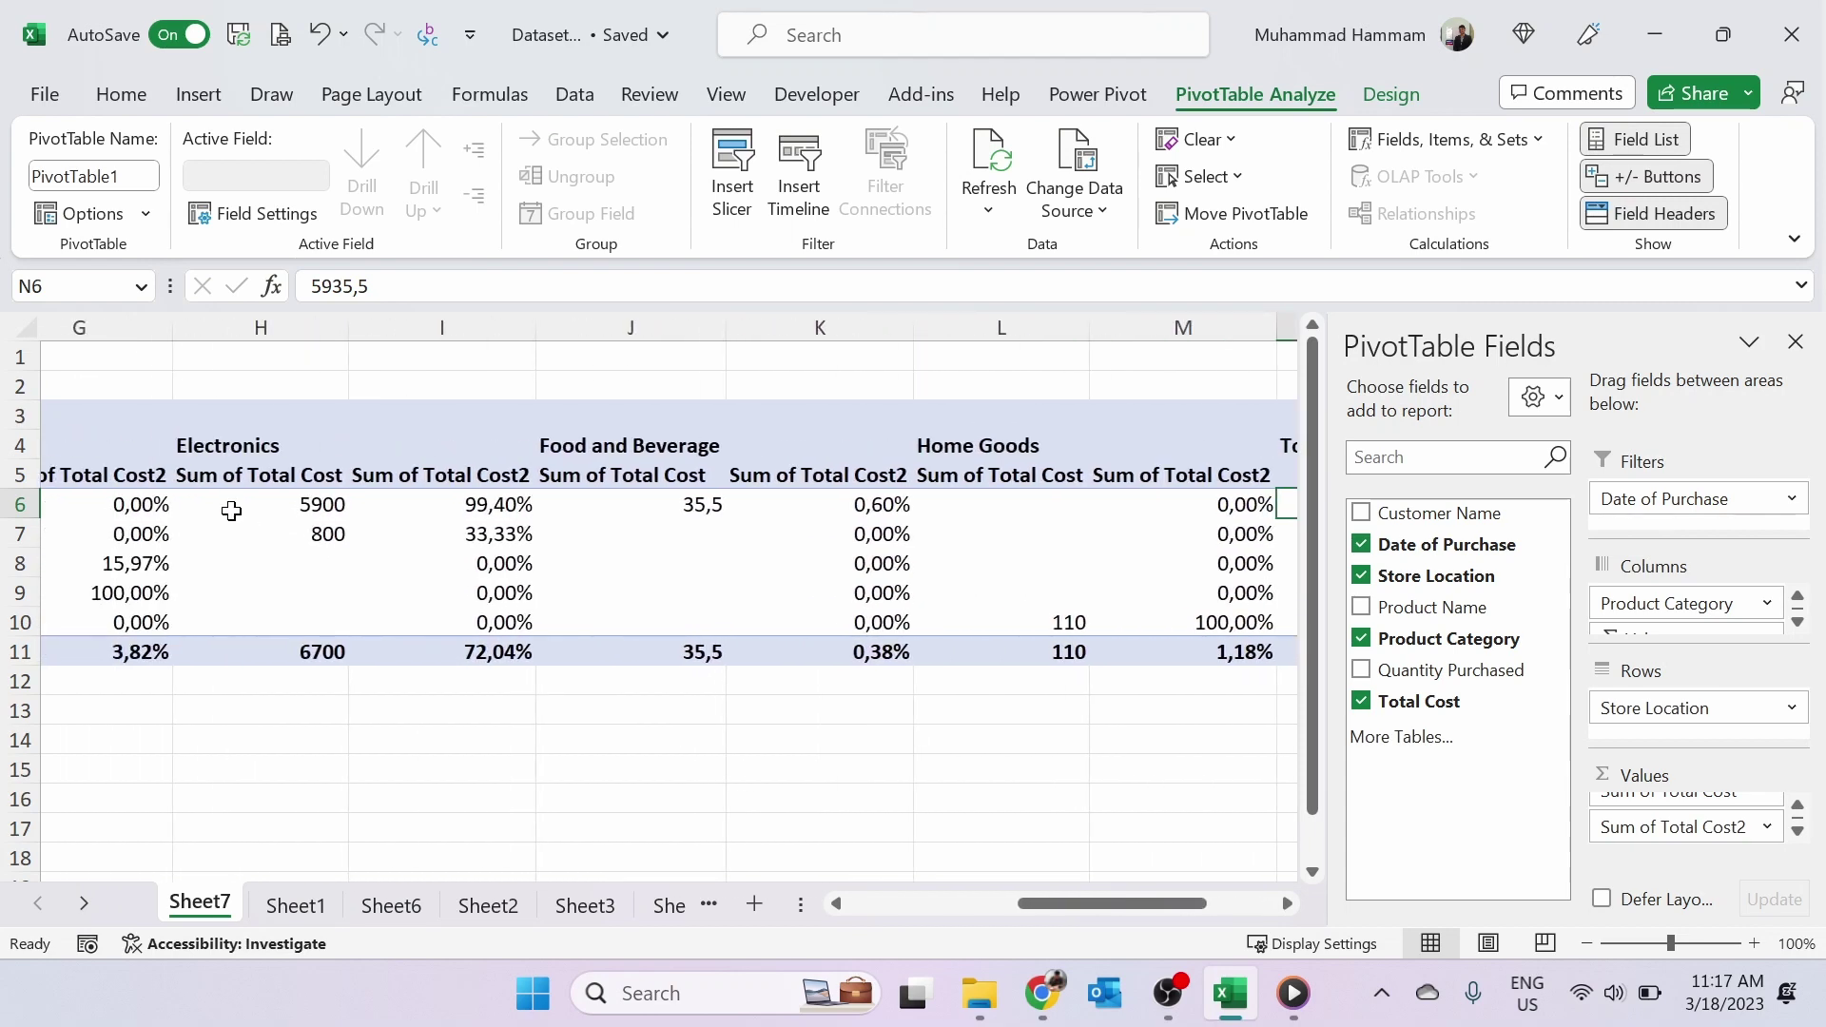
pyautogui.click(260, 505)
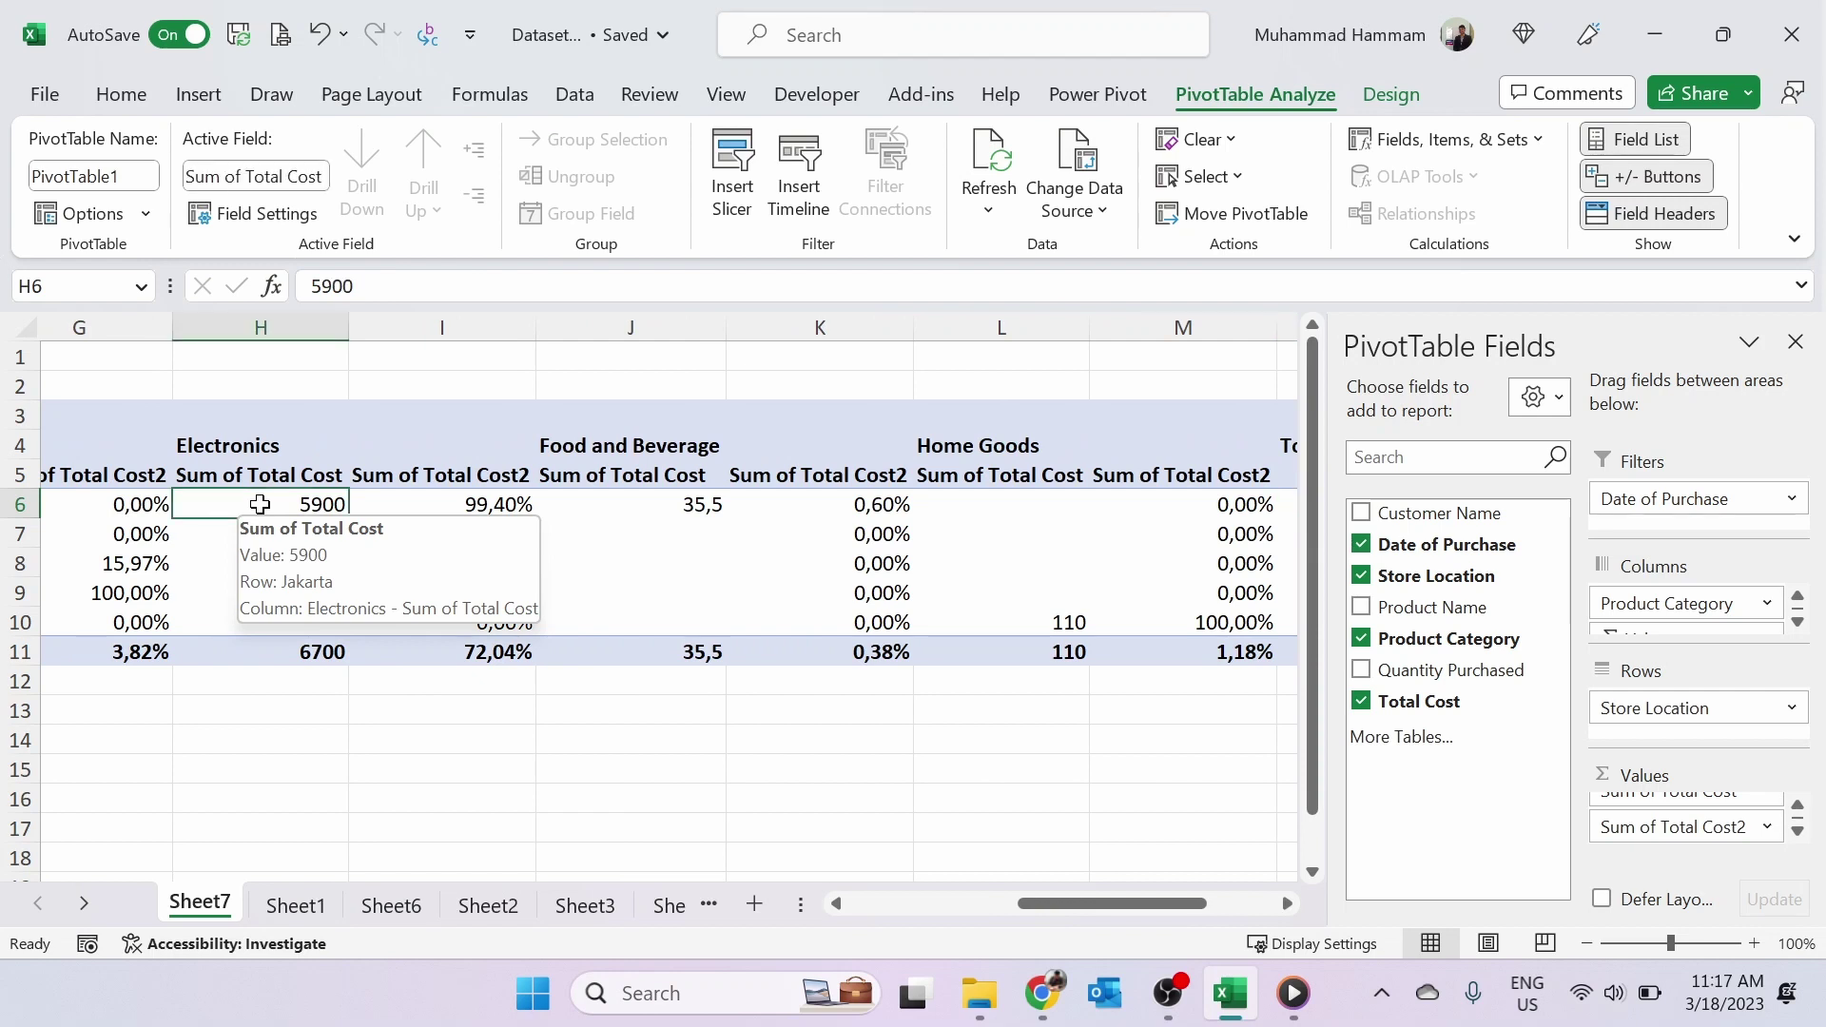
pyautogui.click(459, 500)
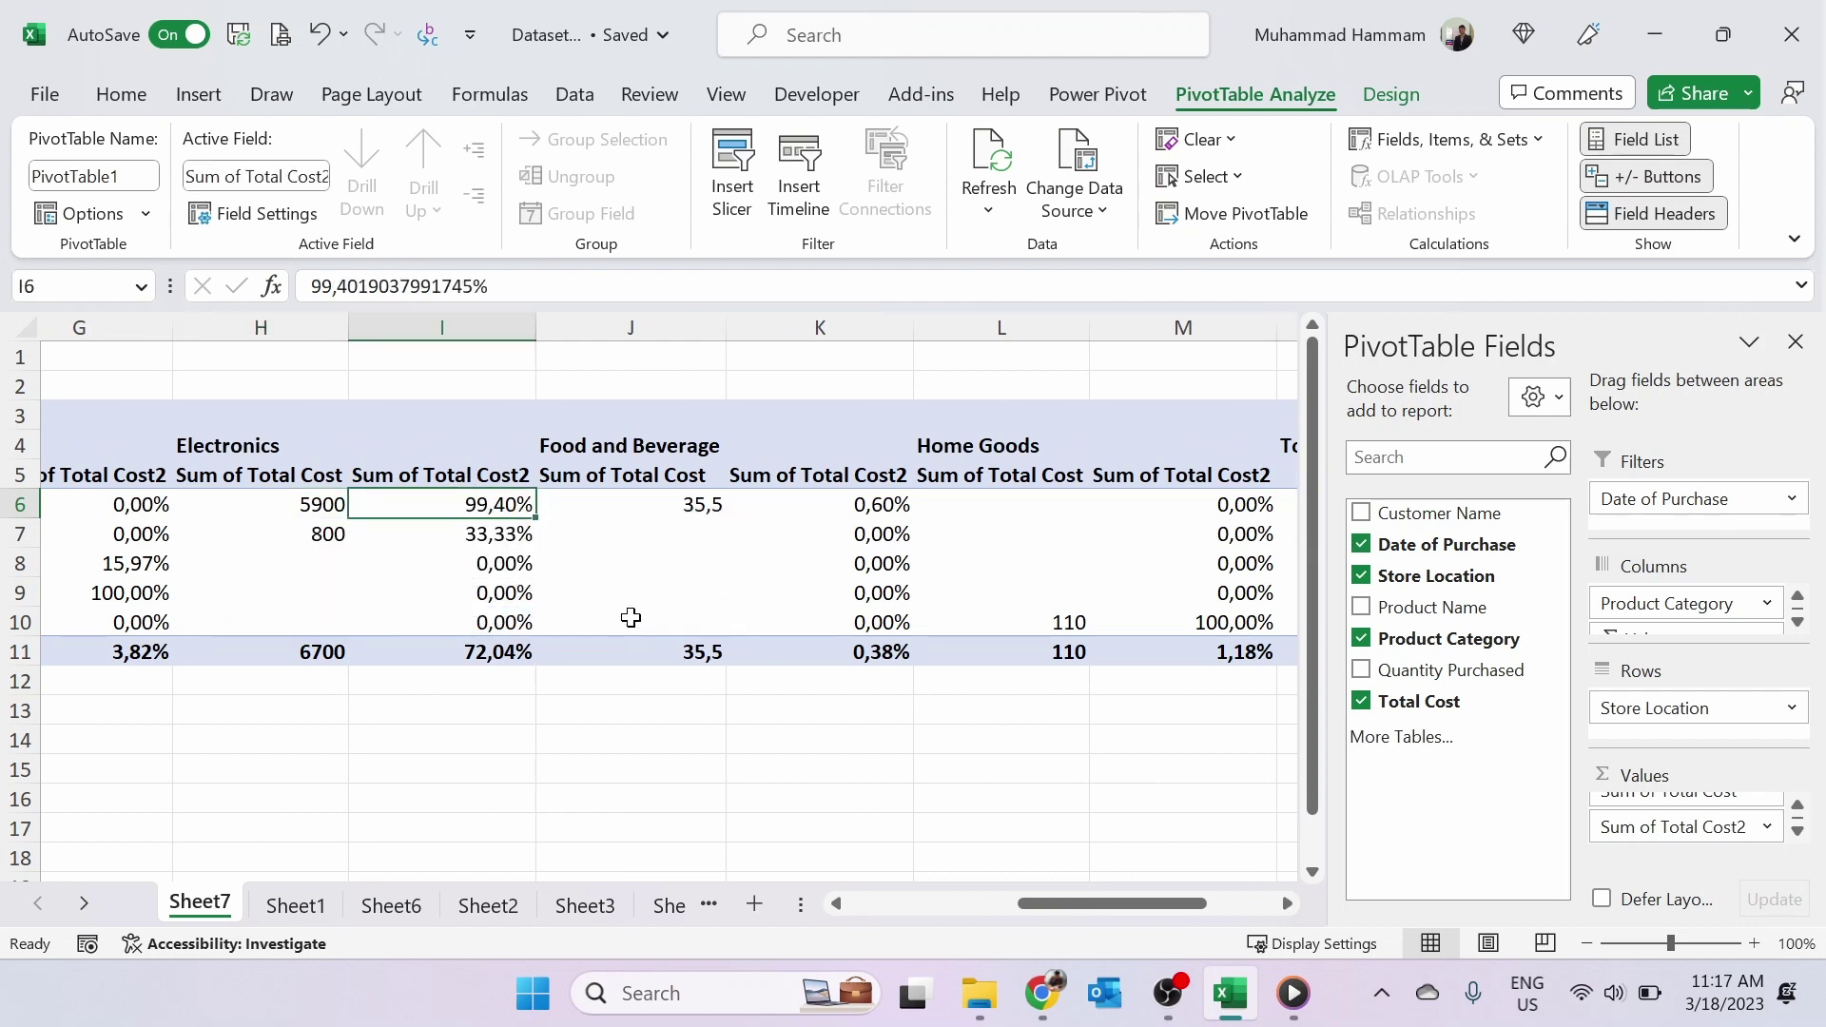
pyautogui.hscroll(3, 897, 522)
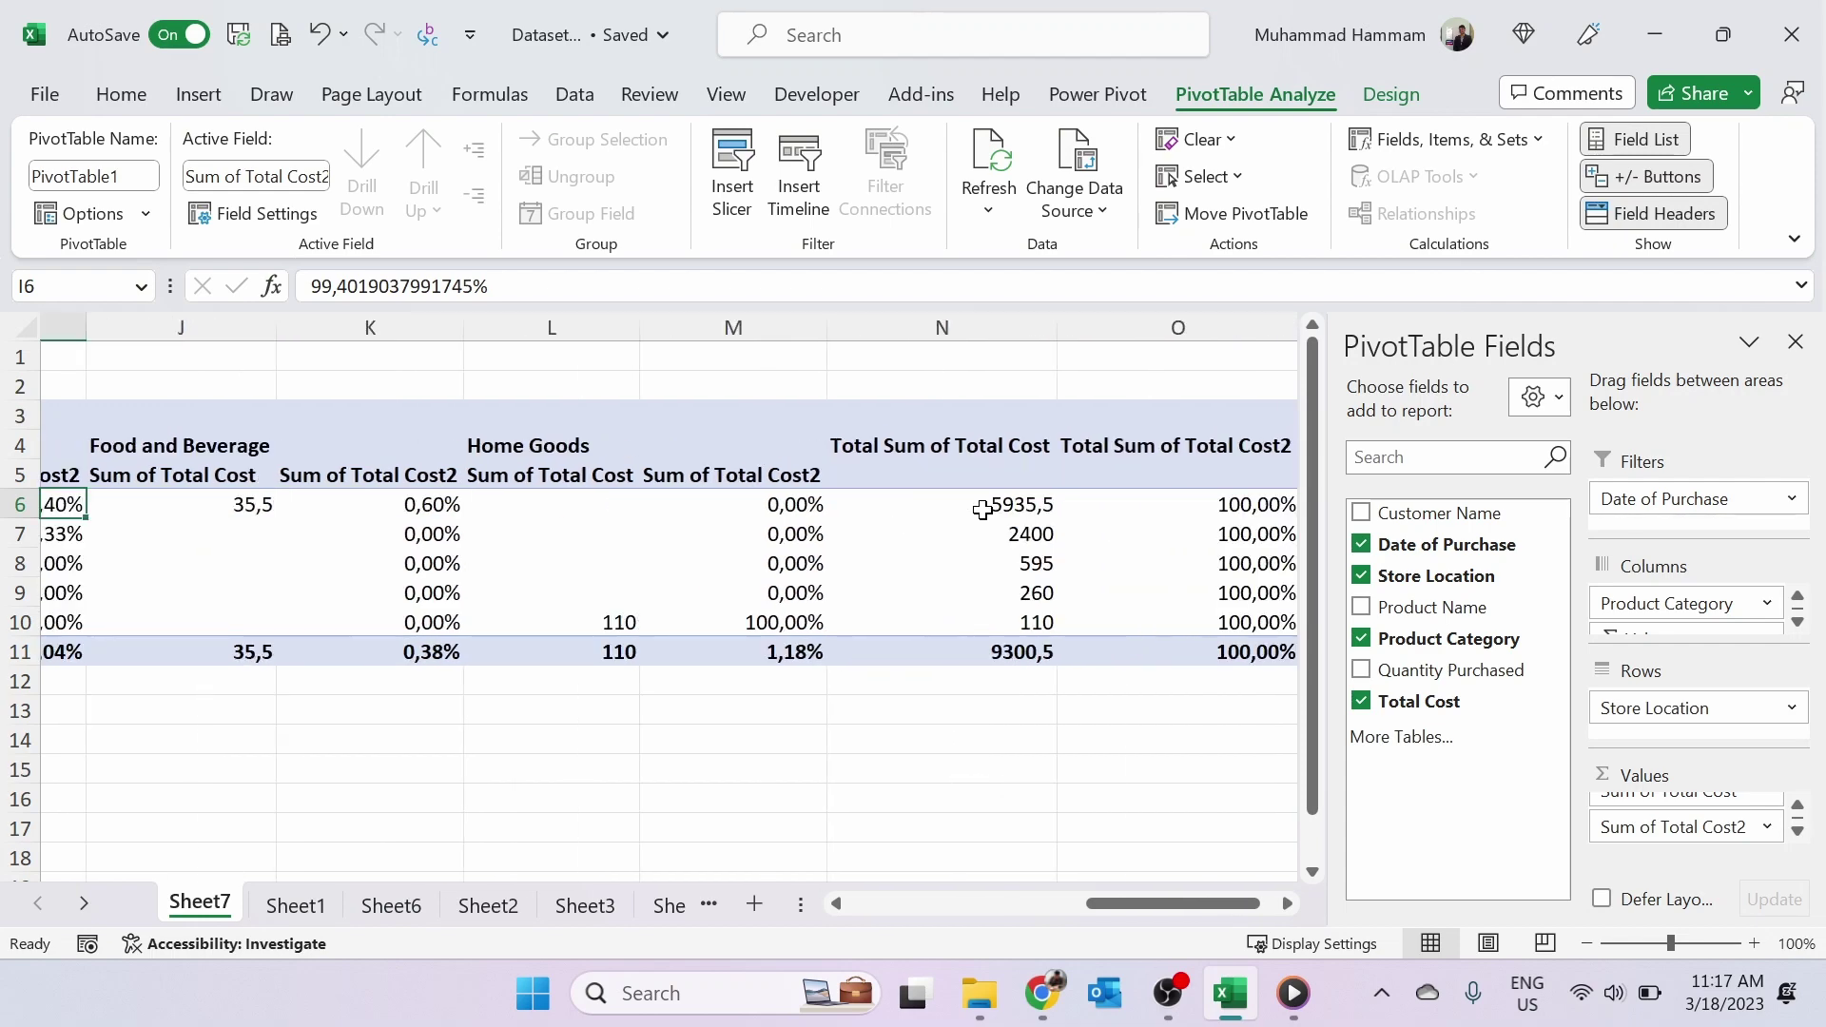
pyautogui.hscroll(-5, 905, 528)
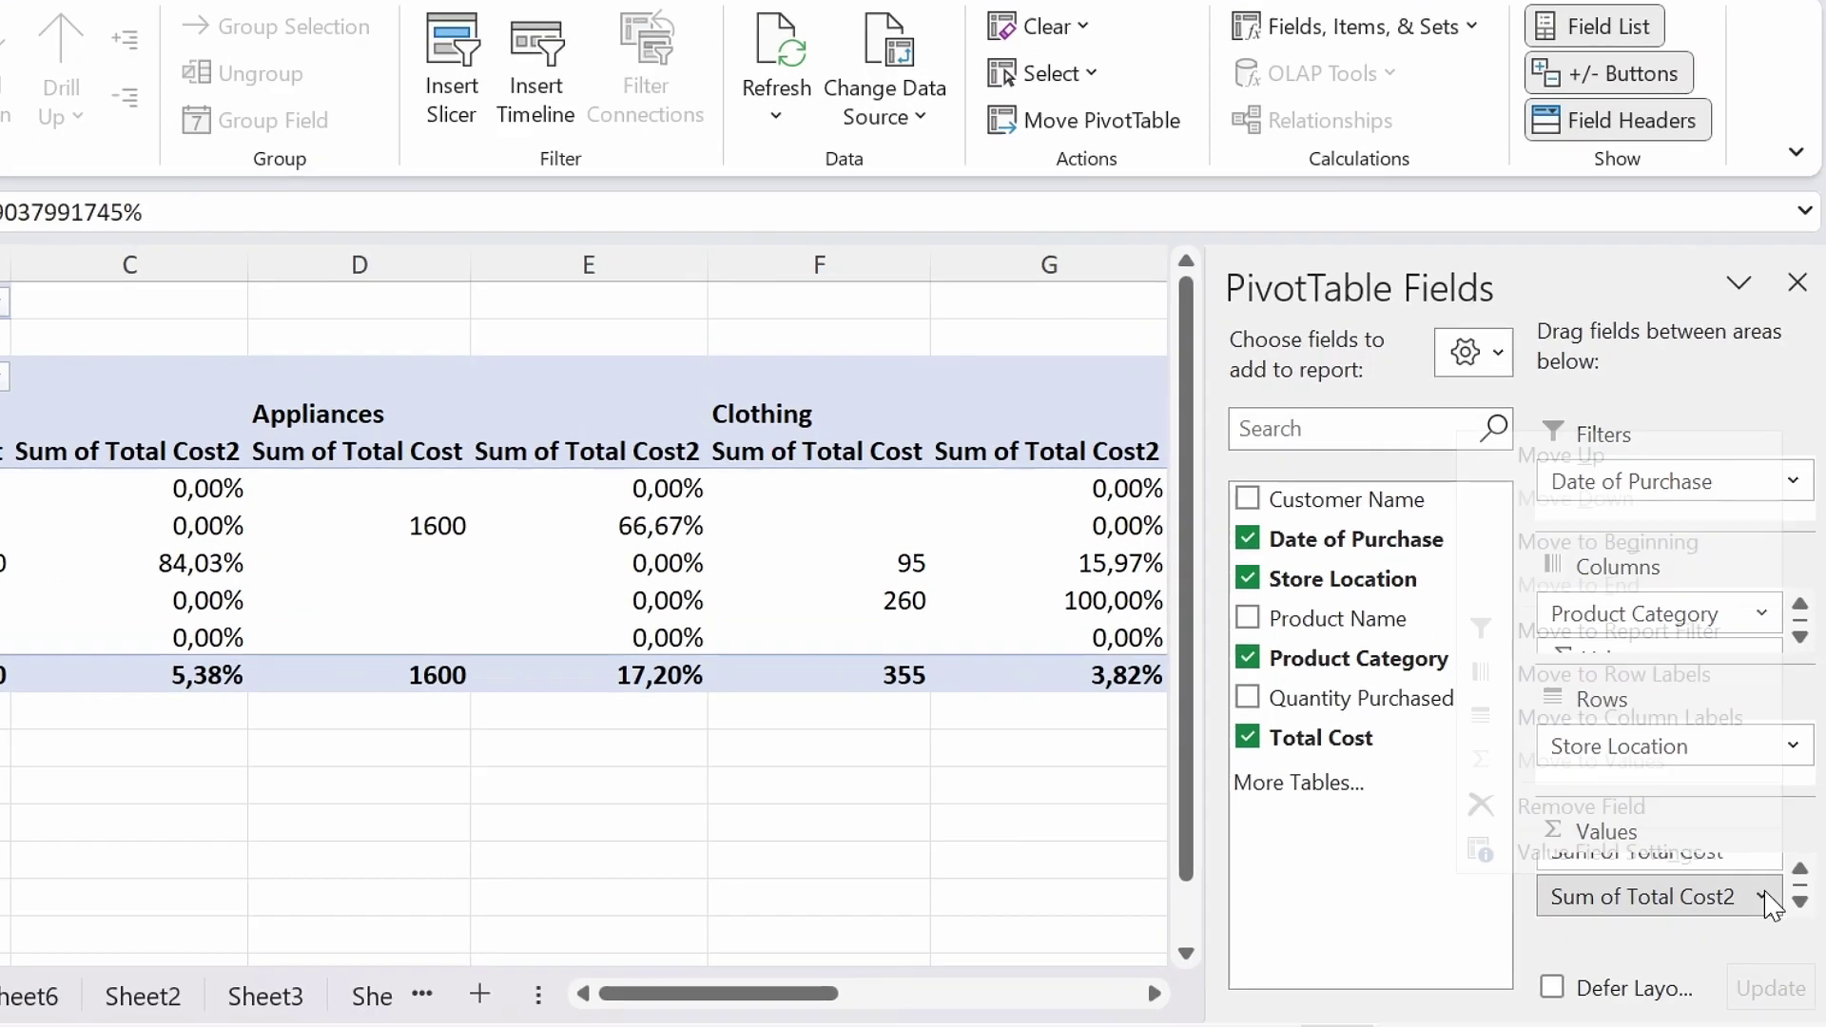
# - Review the available Show Values As calculations for the second Total Cost value field
pyautogui.click(1768, 827)
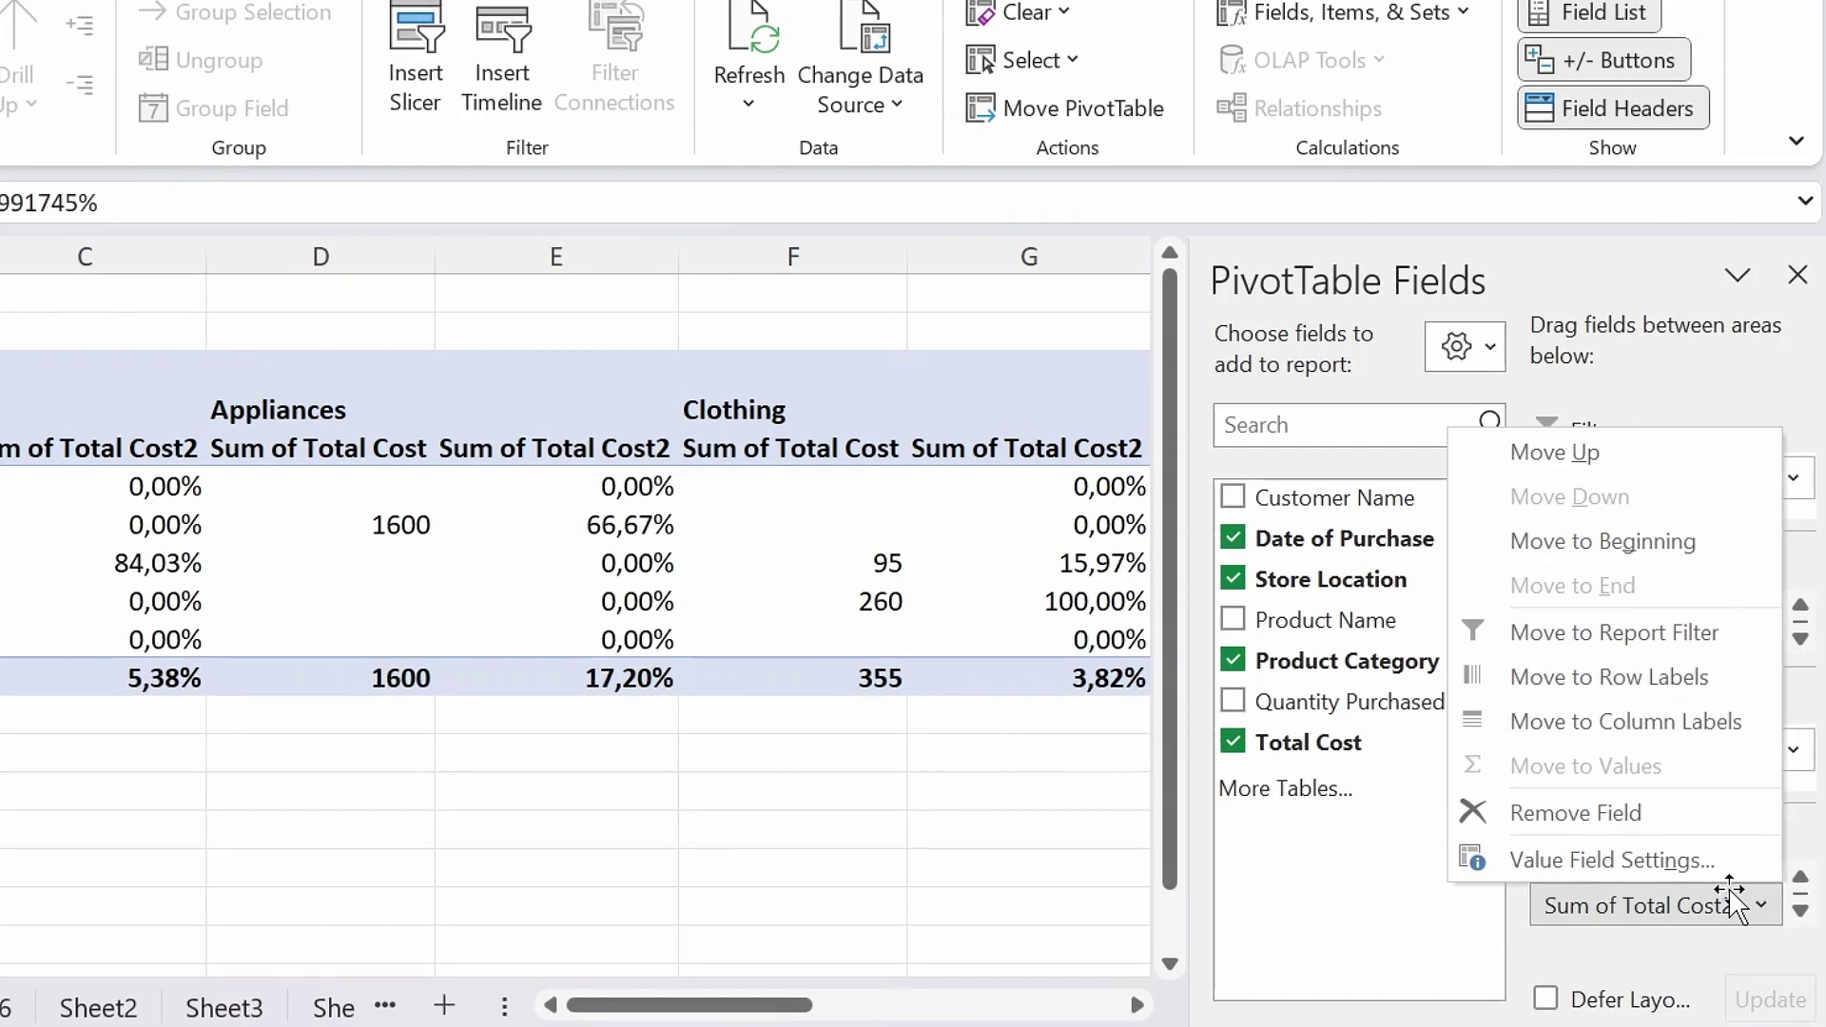
pyautogui.click(1657, 860)
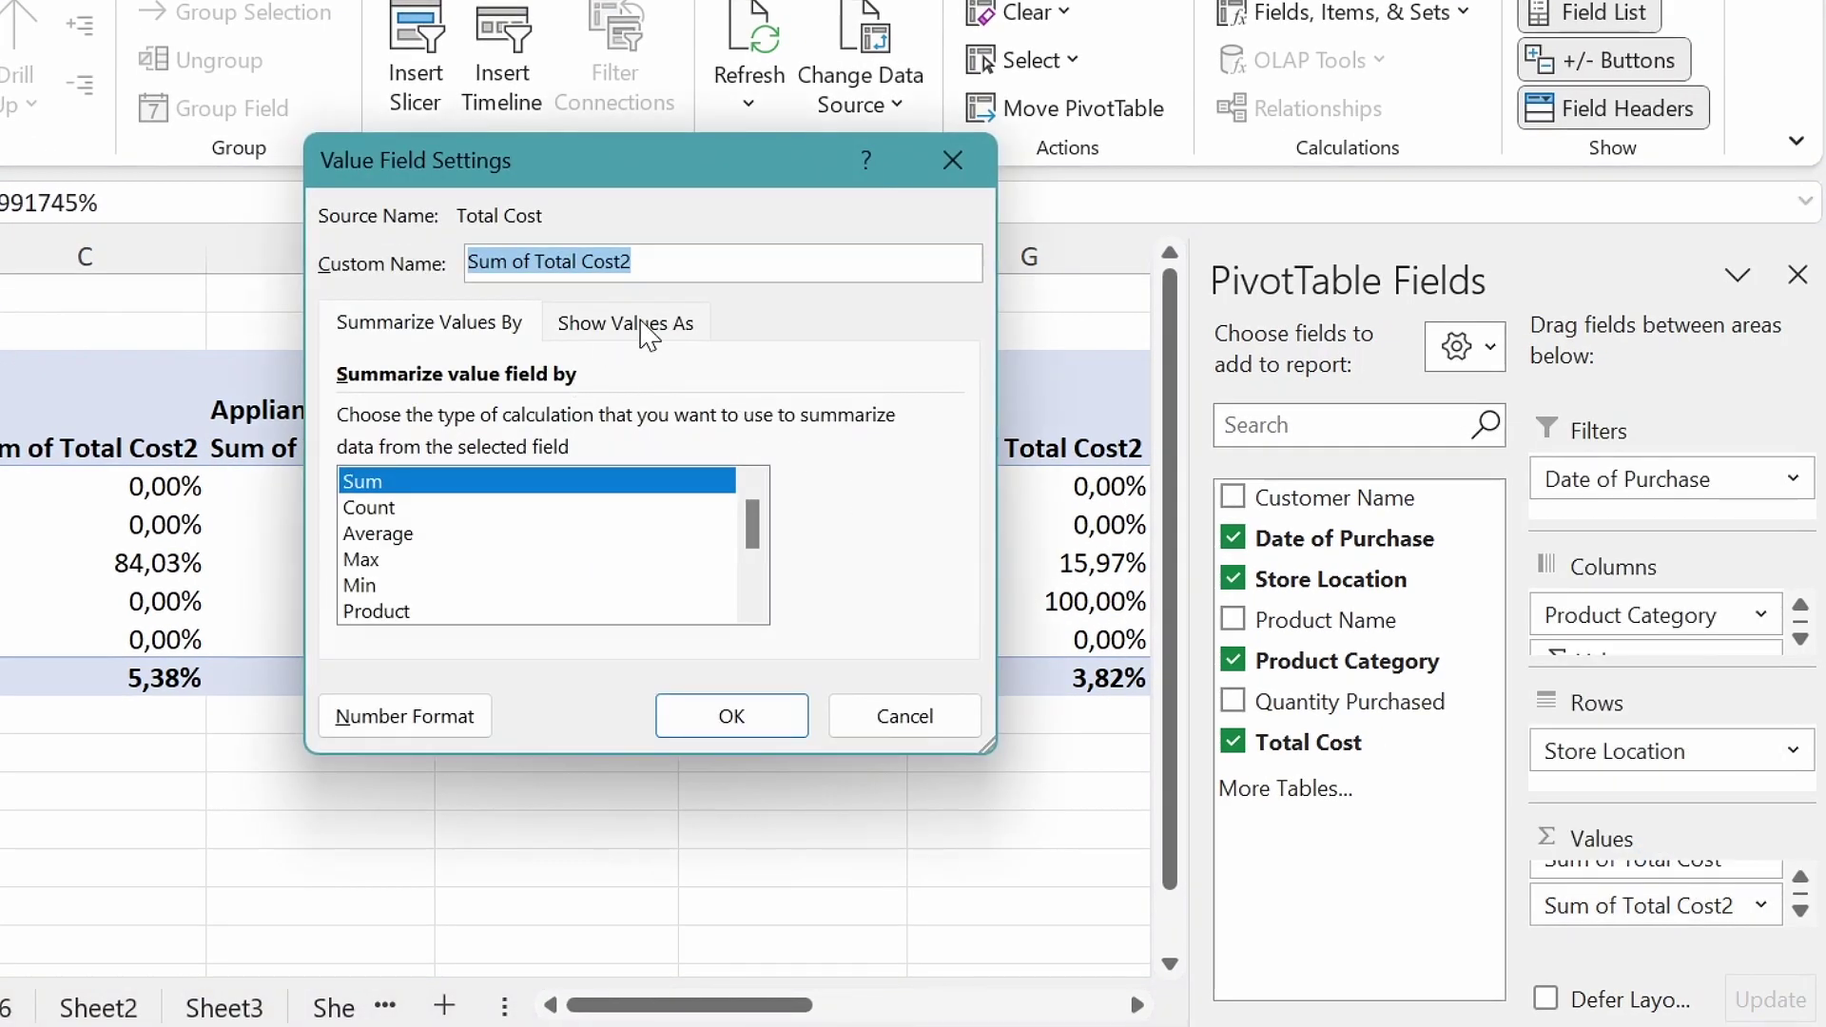
pyautogui.click(647, 326)
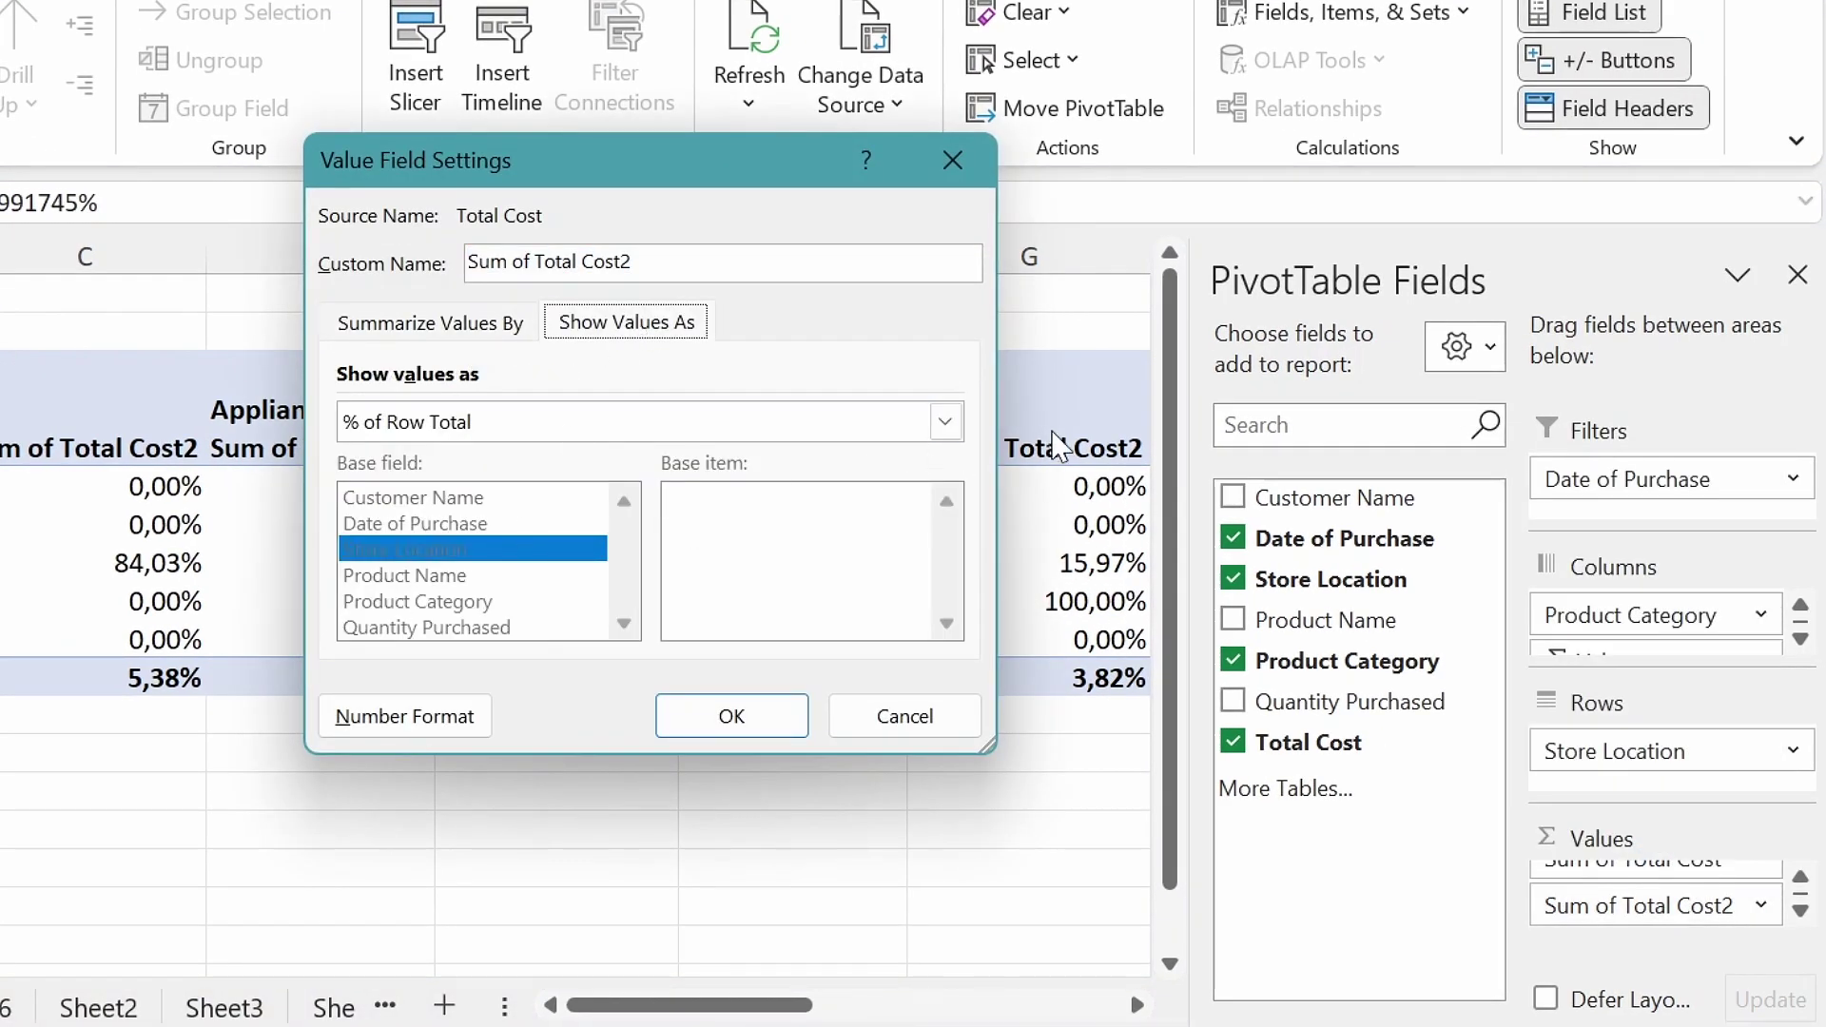
pyautogui.click(944, 423)
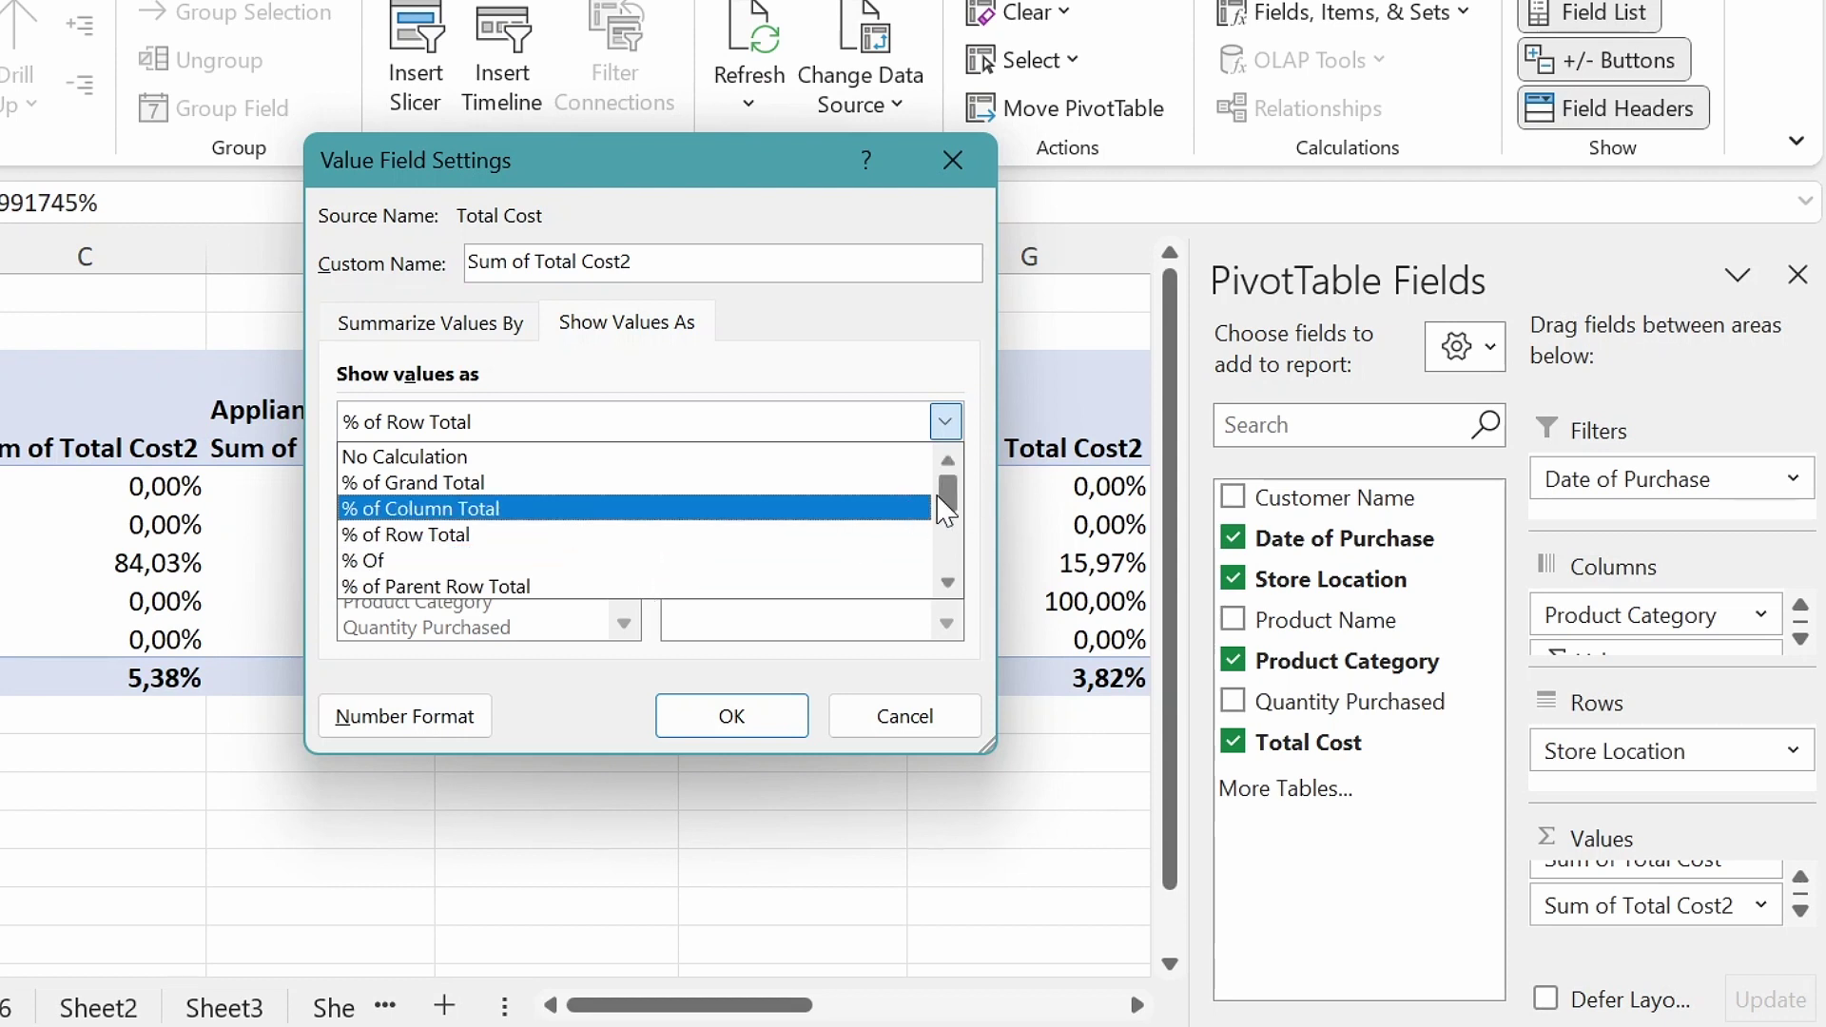
pyautogui.moveTo(948, 514); pyautogui.dragTo(948, 568)
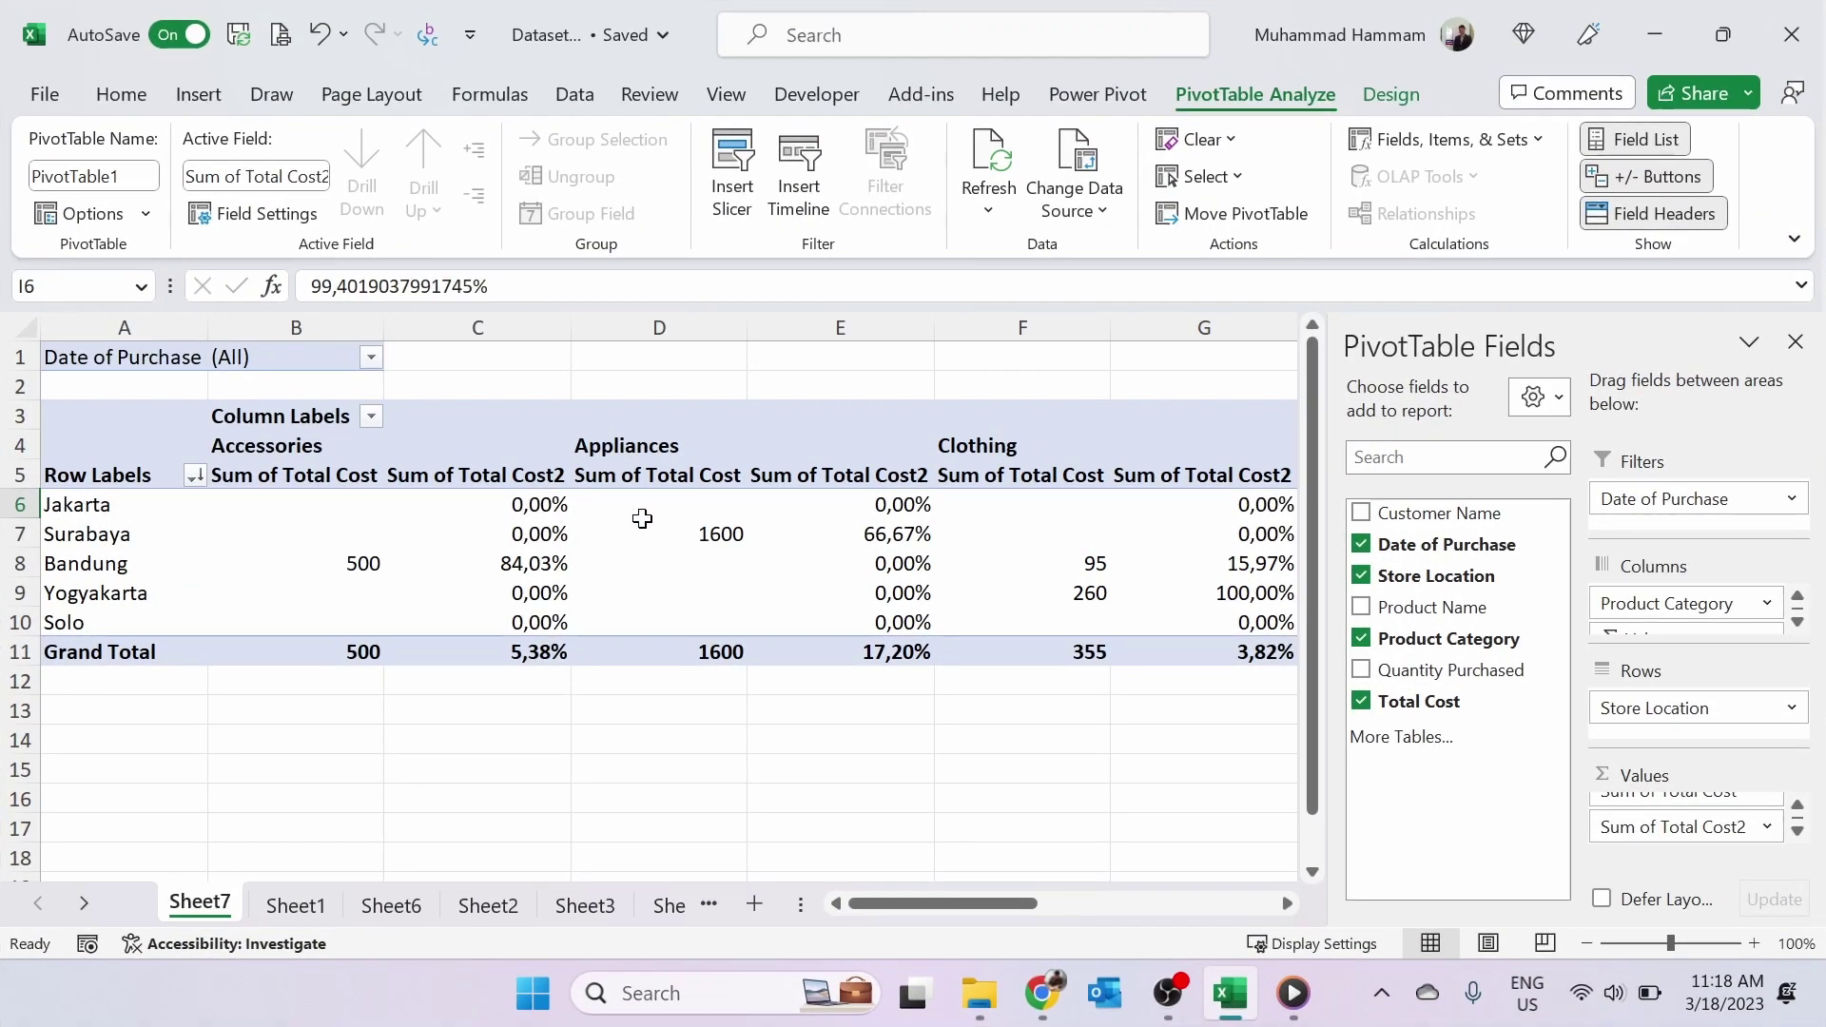
# - View the layout and style options available for the PivotTable
pyautogui.click(643, 523)
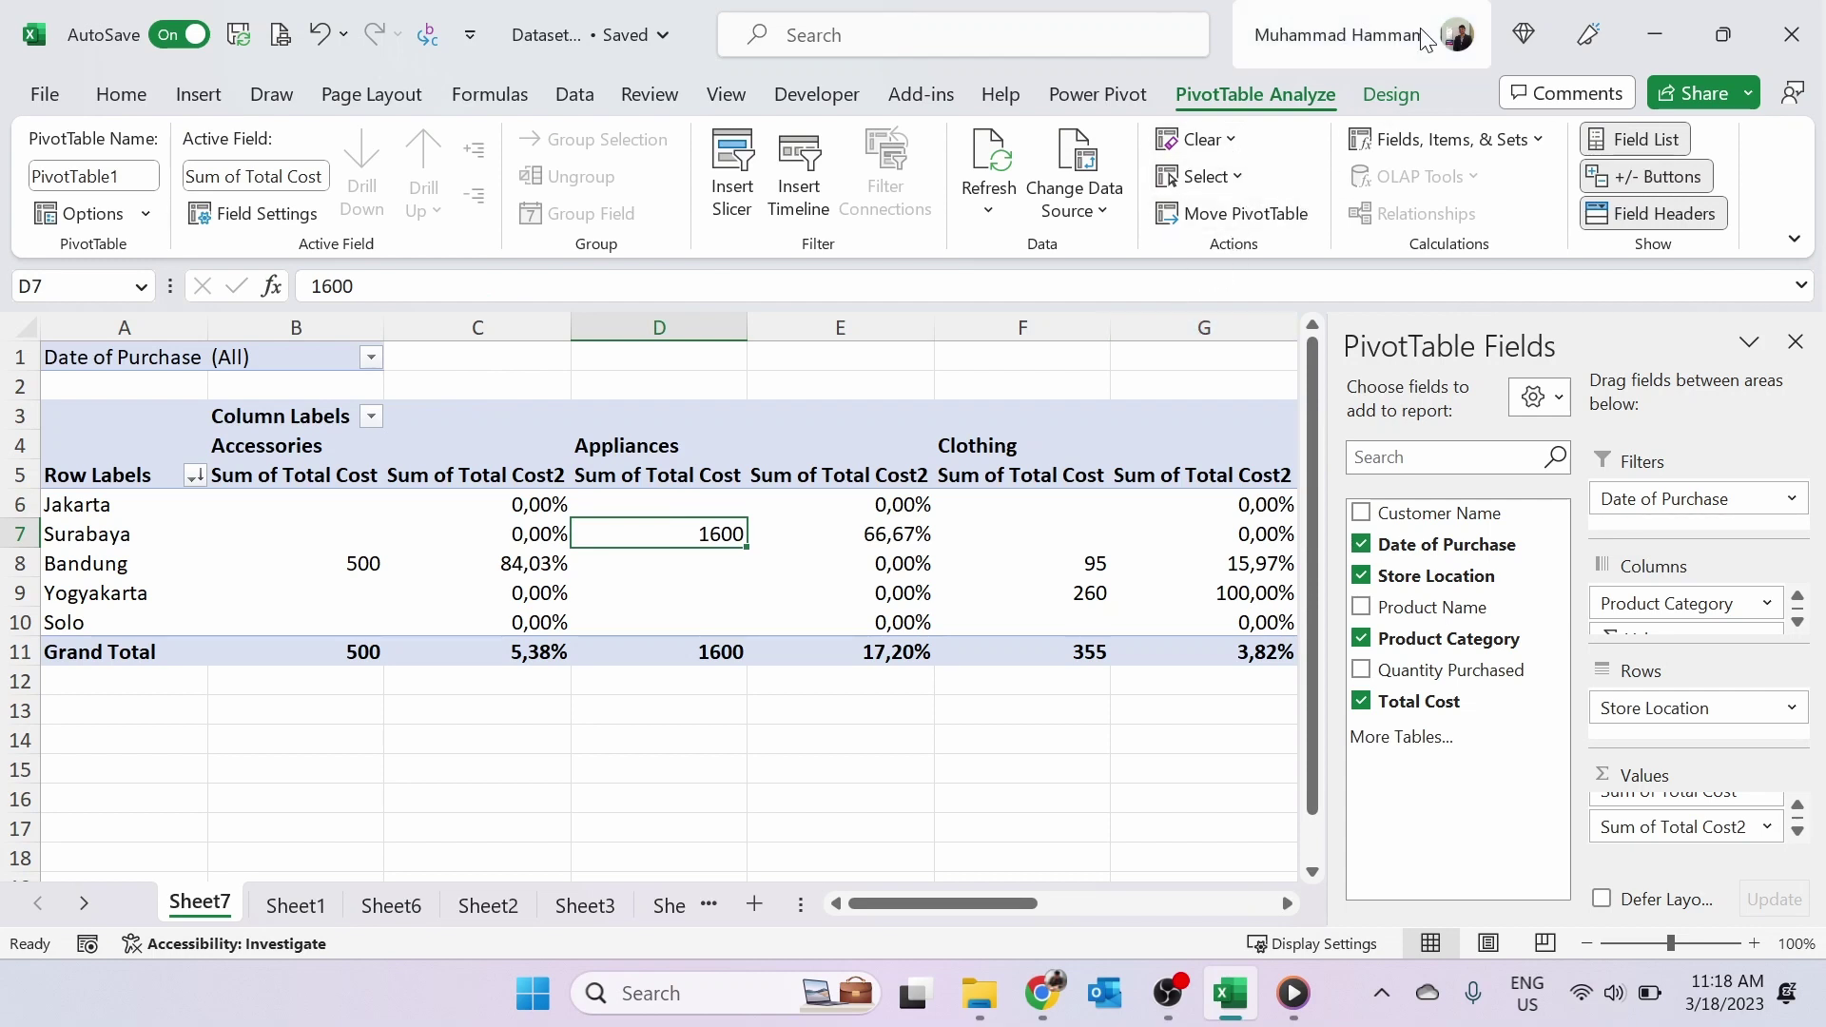
pyautogui.hscroll(2, 841, 605)
pyautogui.hscroll(-2, 841, 605)
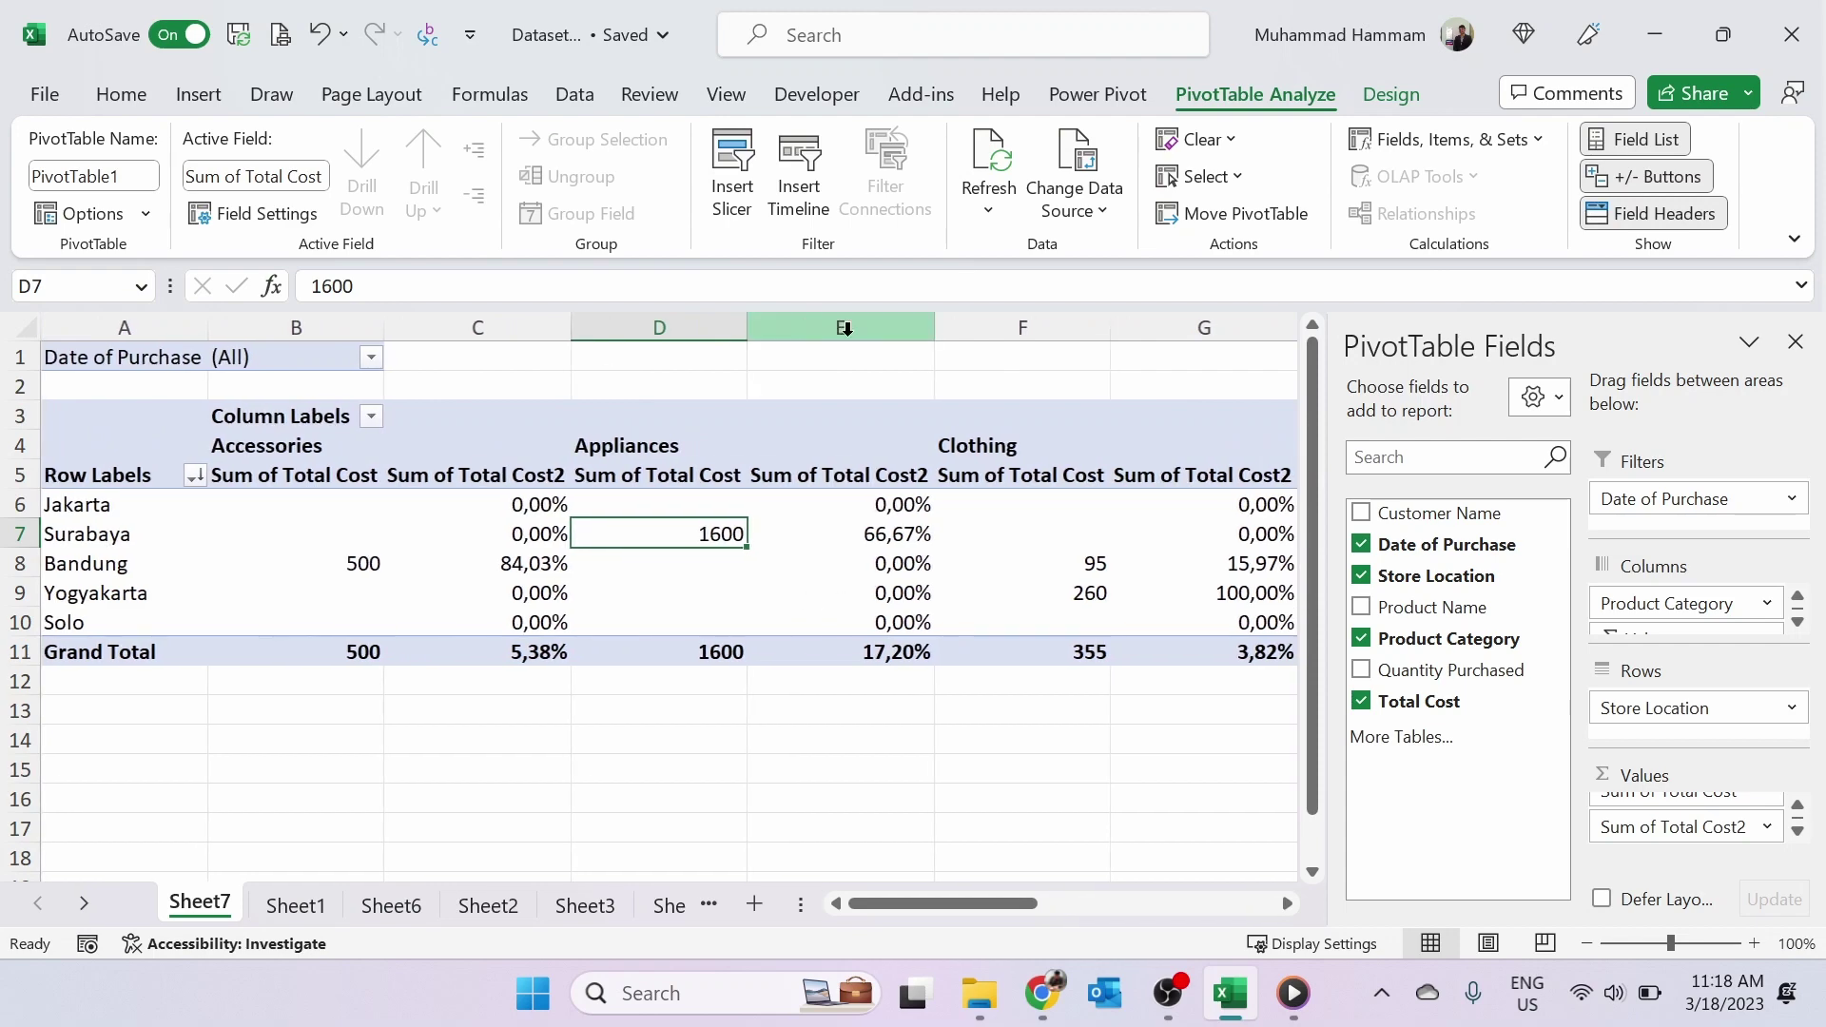
pyautogui.click(1391, 94)
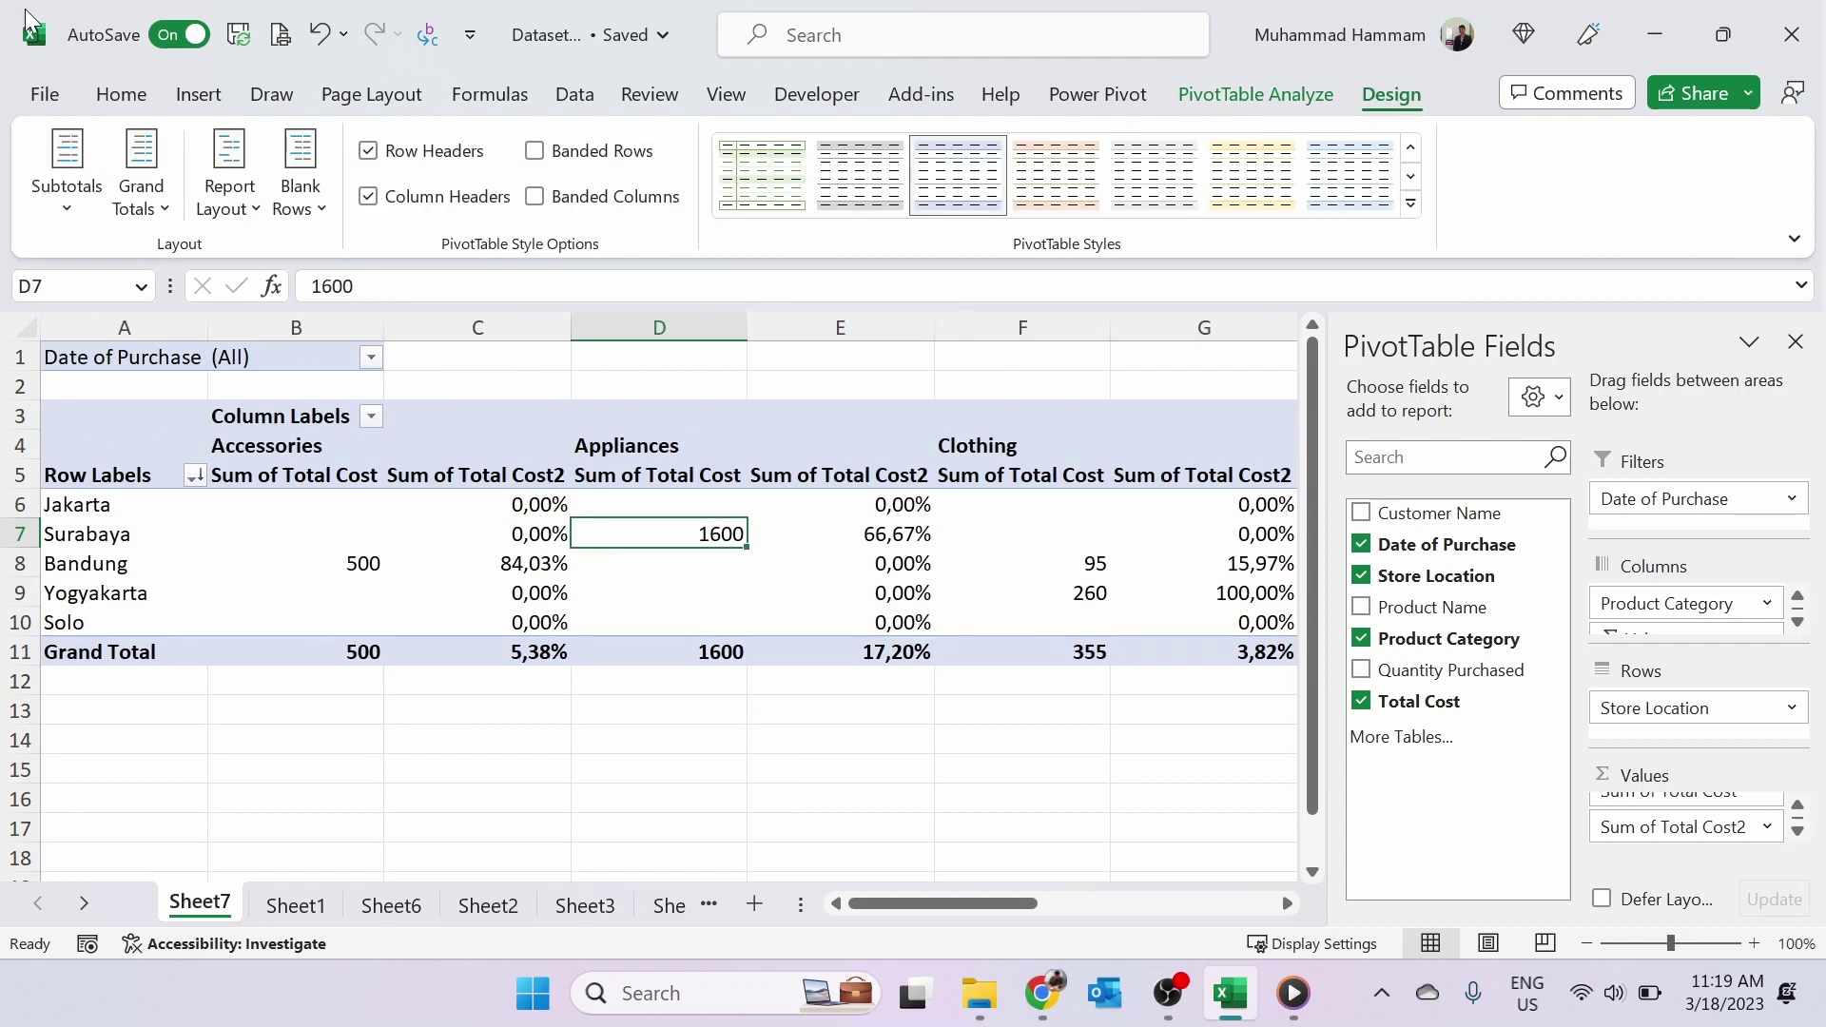
pyautogui.click(200, 99)
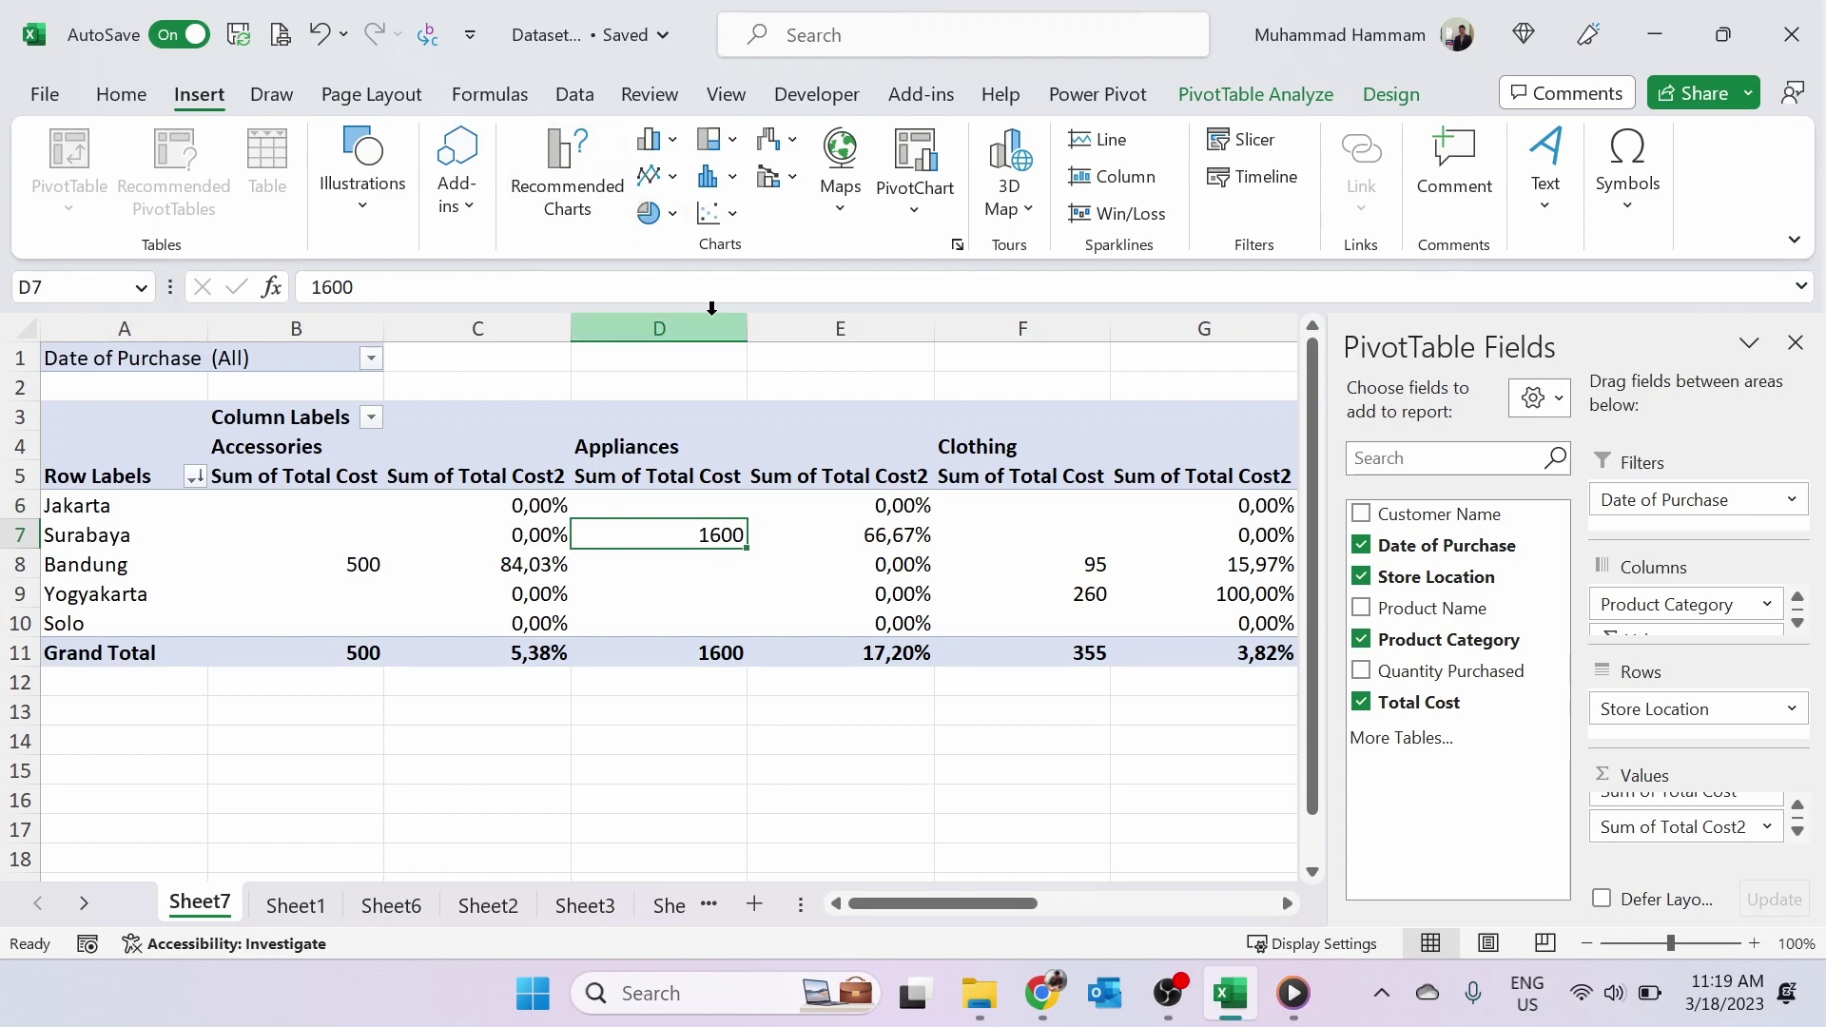
pyautogui.click(919, 159)
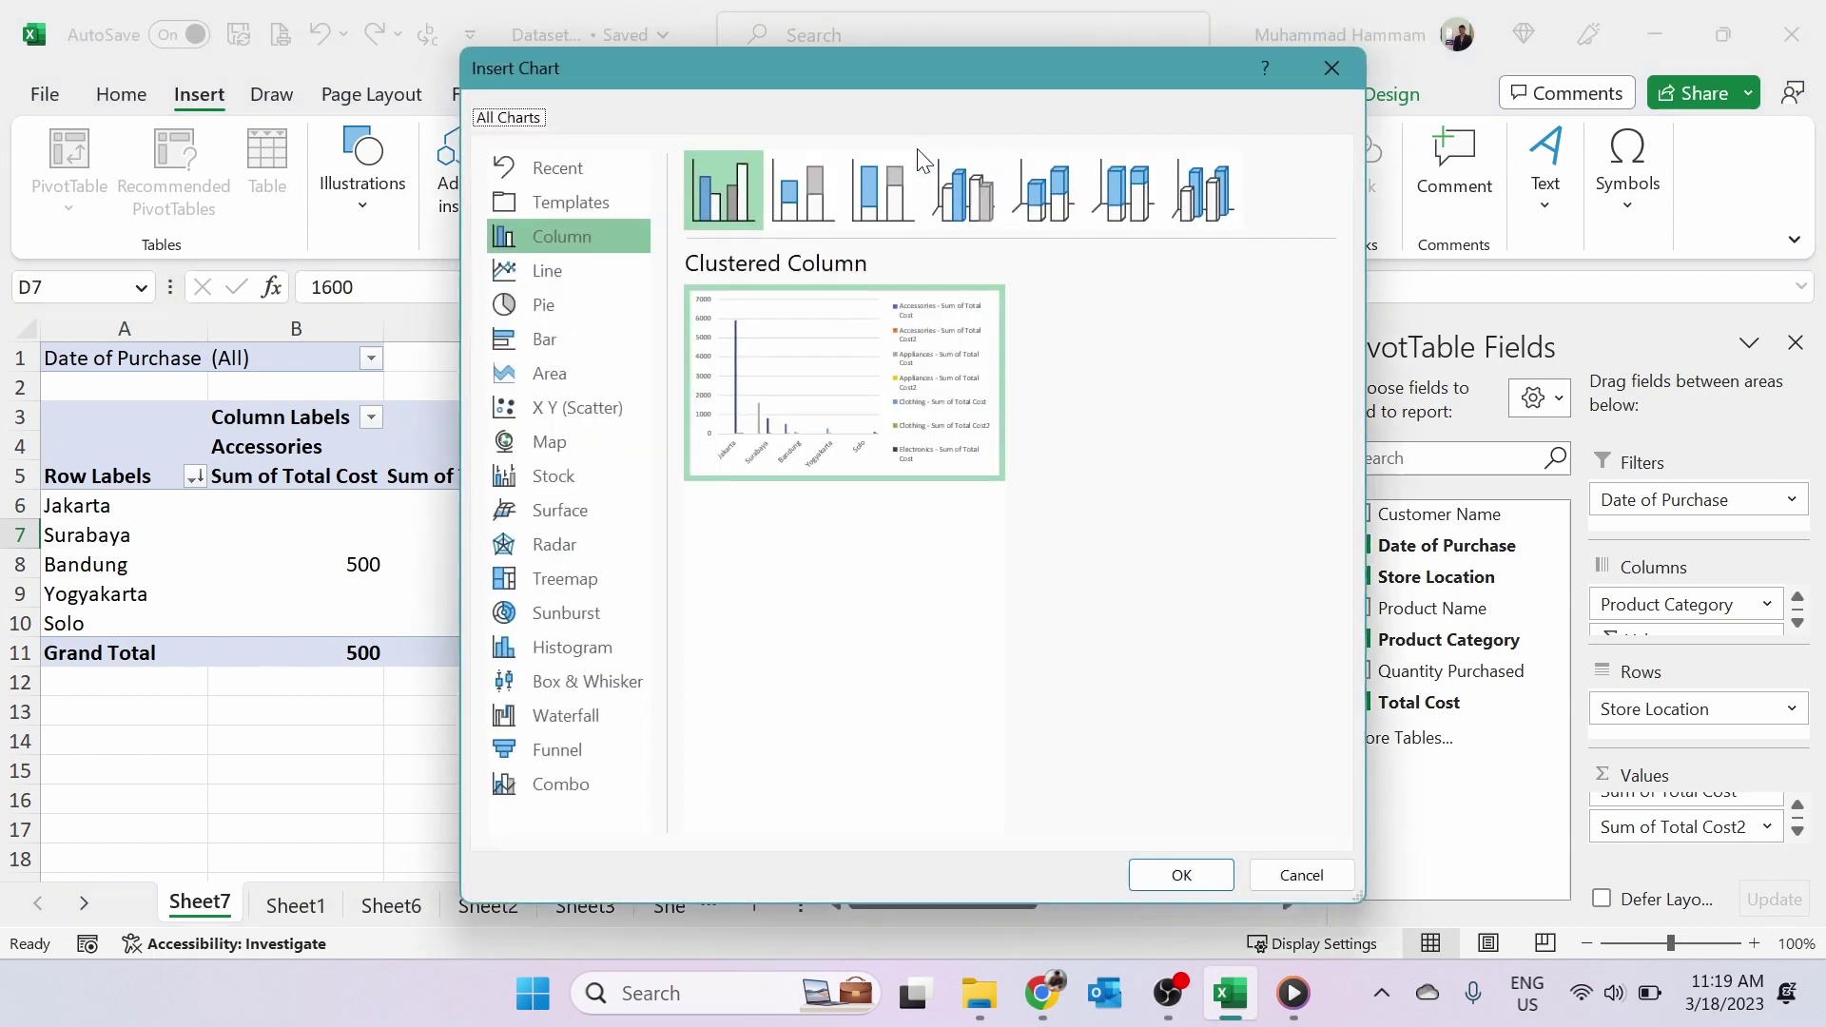
pyautogui.moveTo(819, 407)
pyautogui.click(1286, 867)
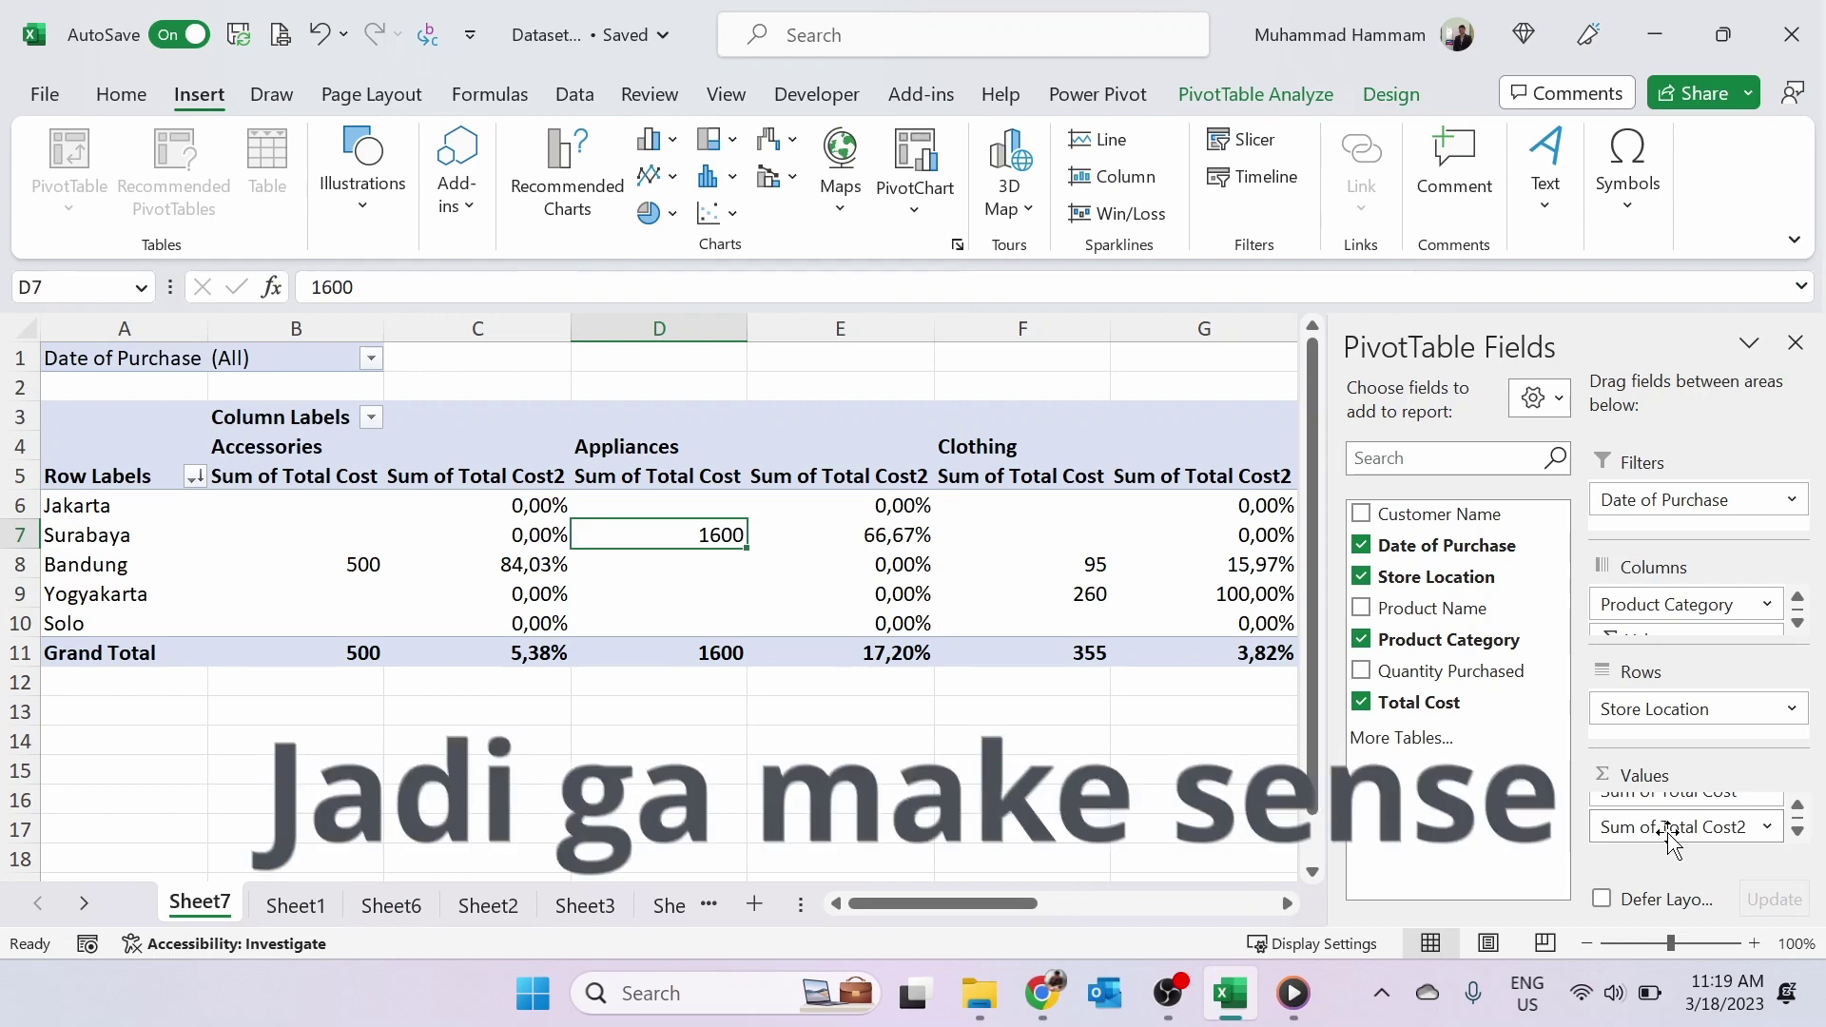
# - Remove the second Total Cost value field from the PivotTable and insert a Clustered Column PivotChart
pyautogui.moveTo(1672, 837); pyautogui.dragTo(1443, 822)
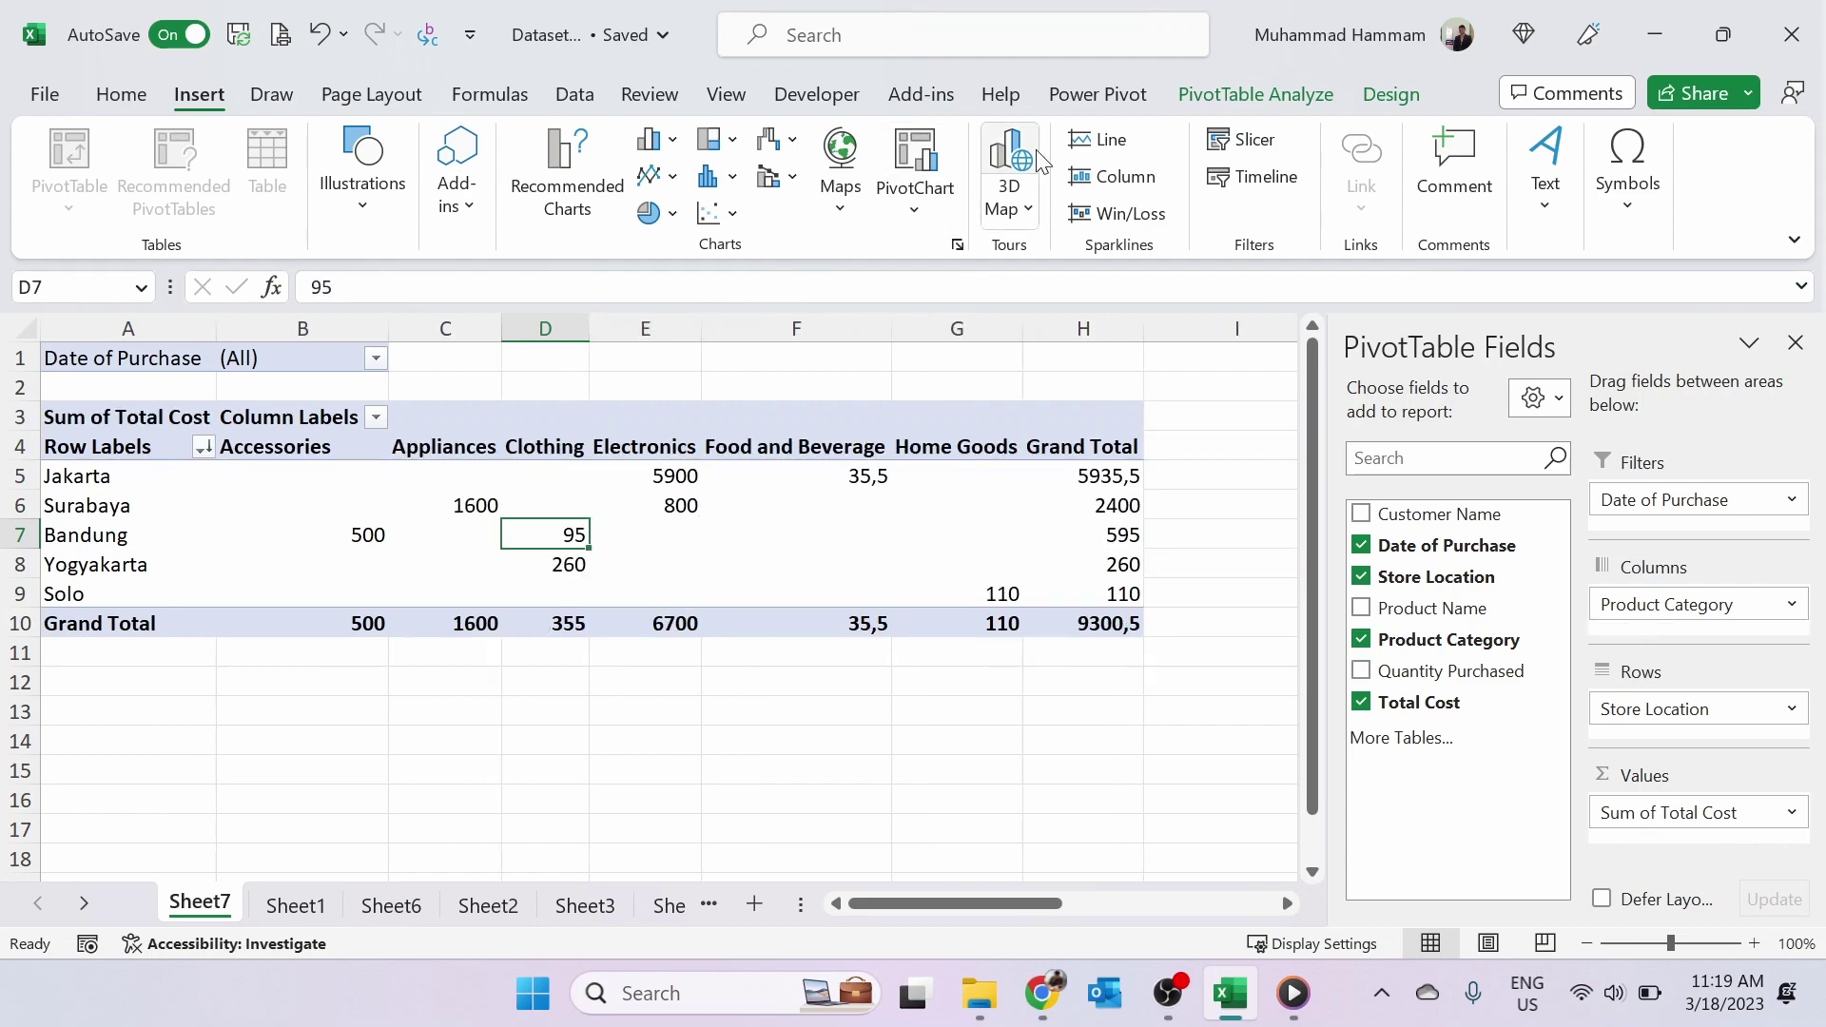
pyautogui.click(930, 159)
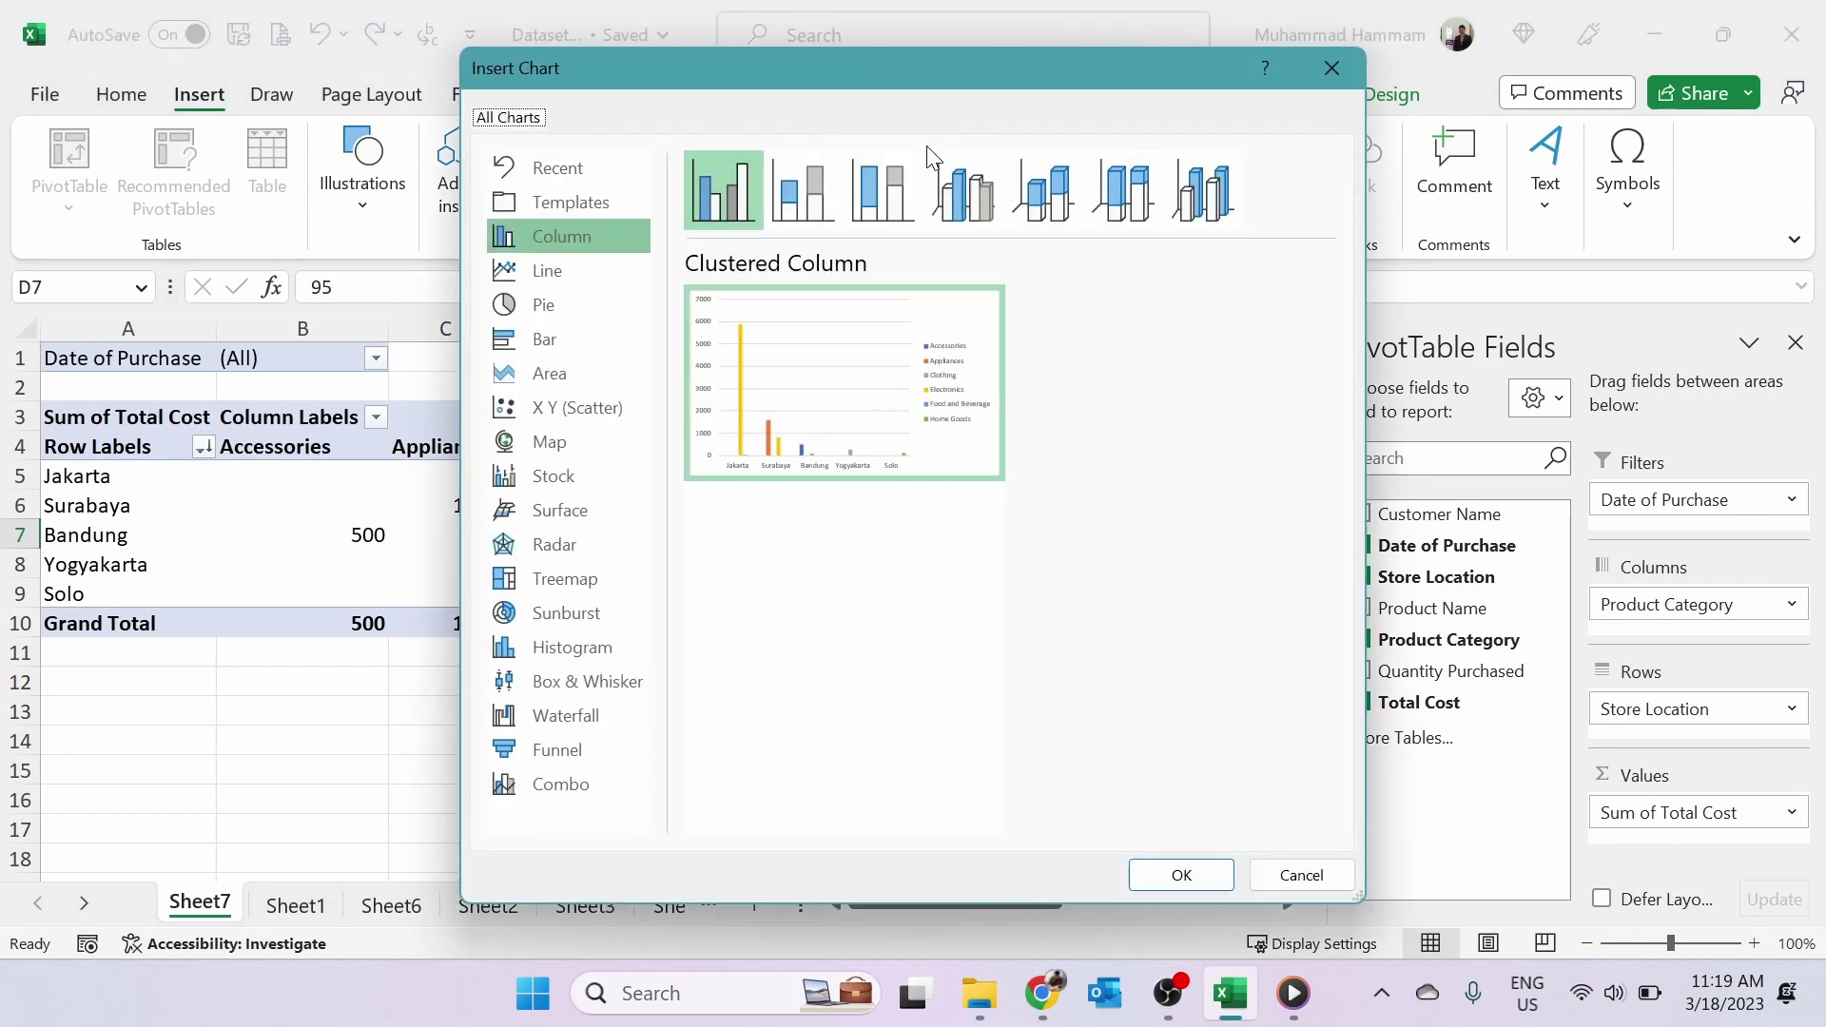
pyautogui.moveTo(898, 476)
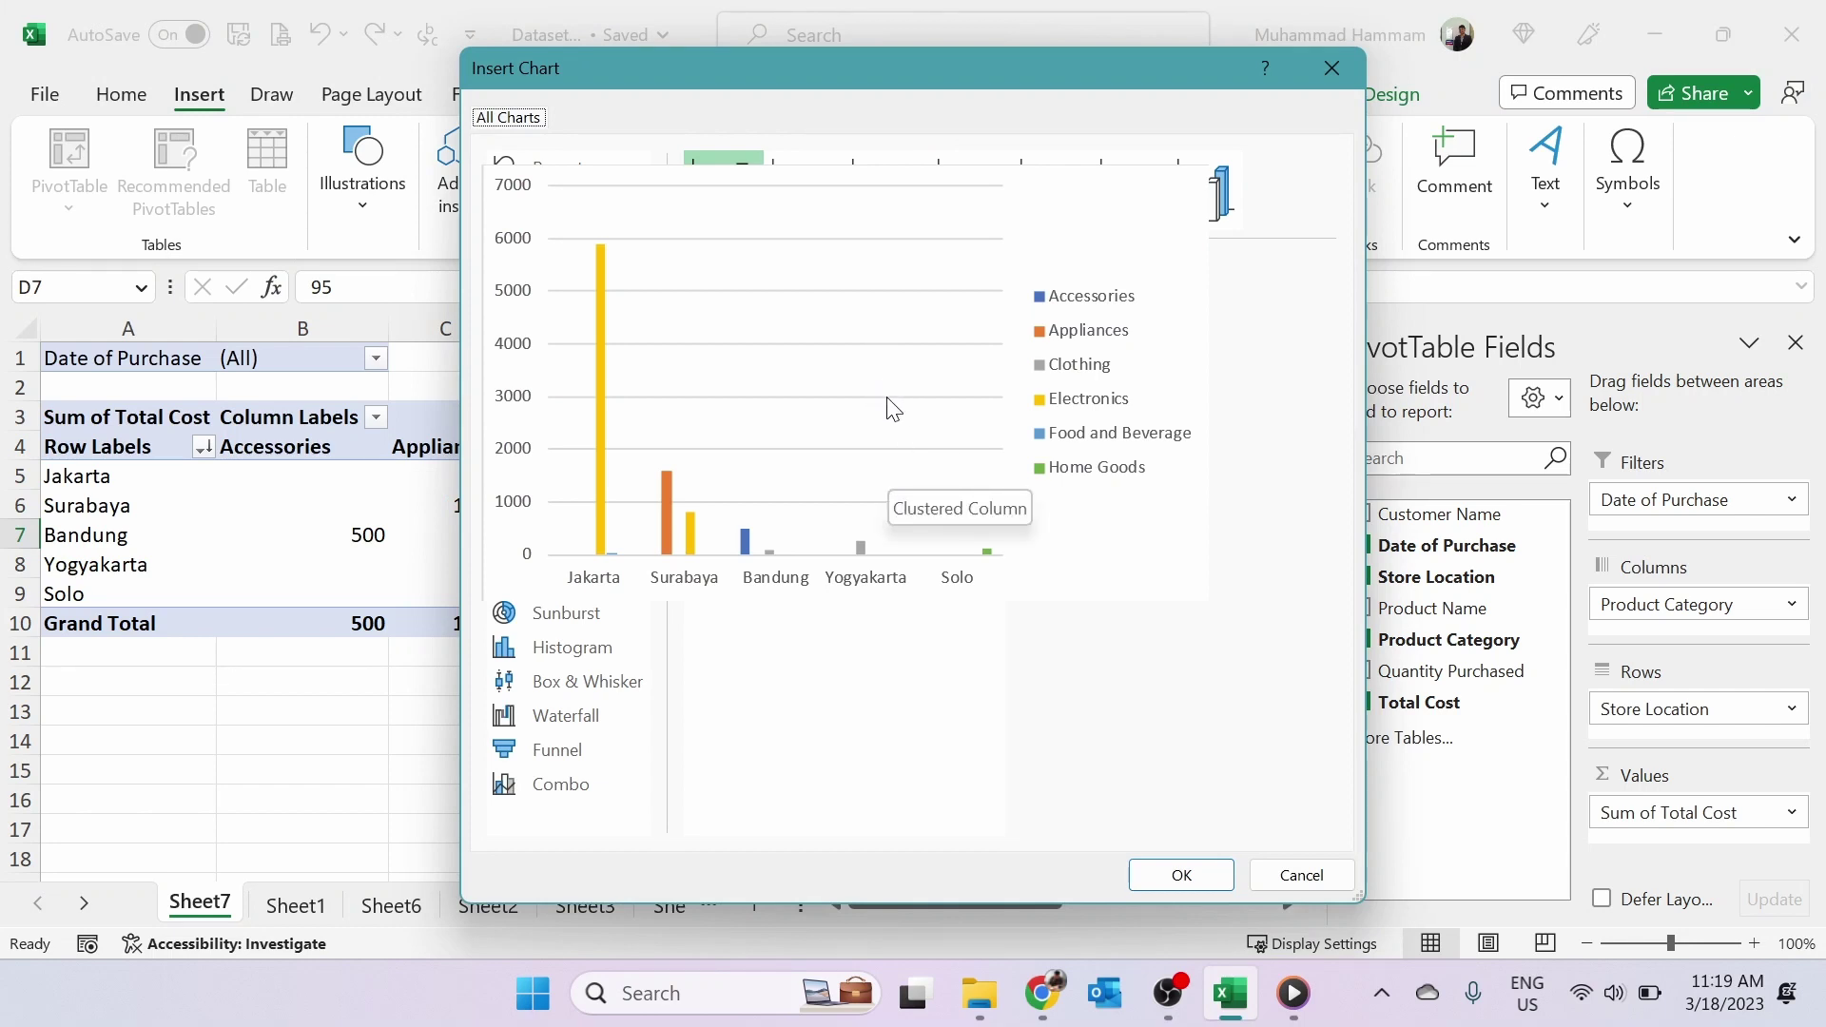
pyautogui.click(1179, 876)
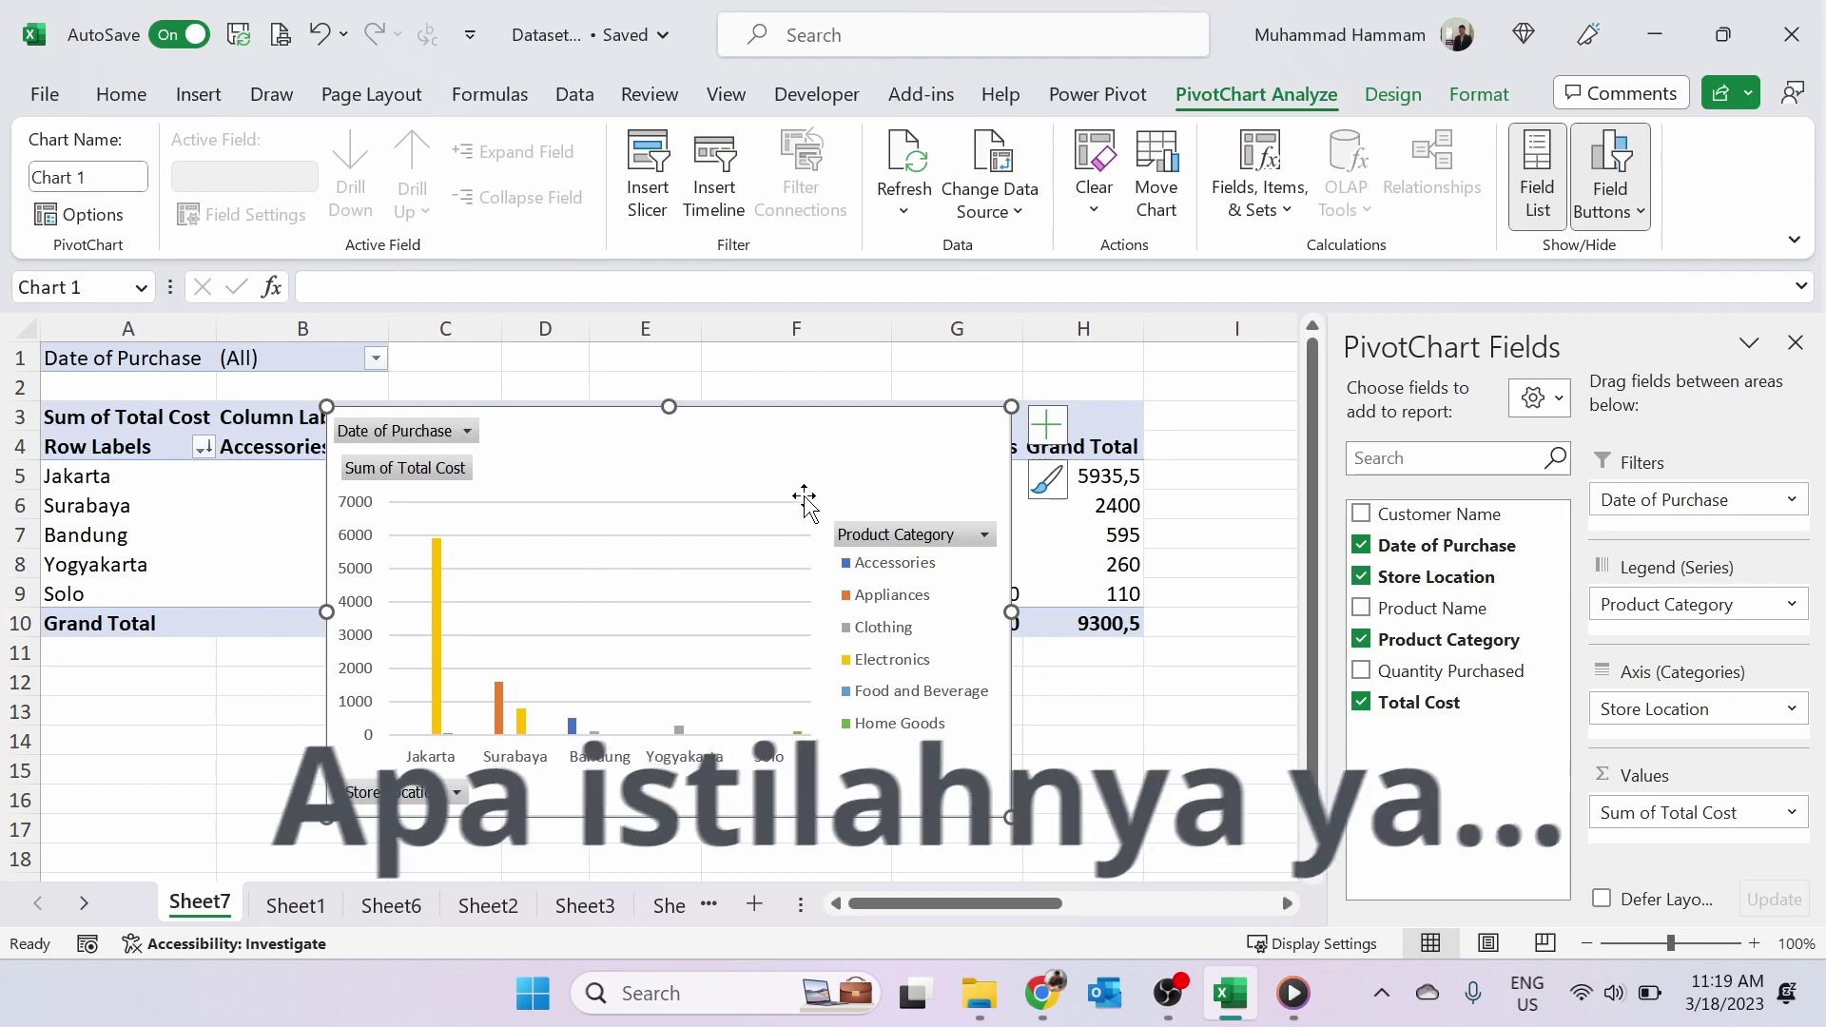
# - Filter the PivotChart's Product Category legend to Appliances only
pyautogui.click(478, 442)
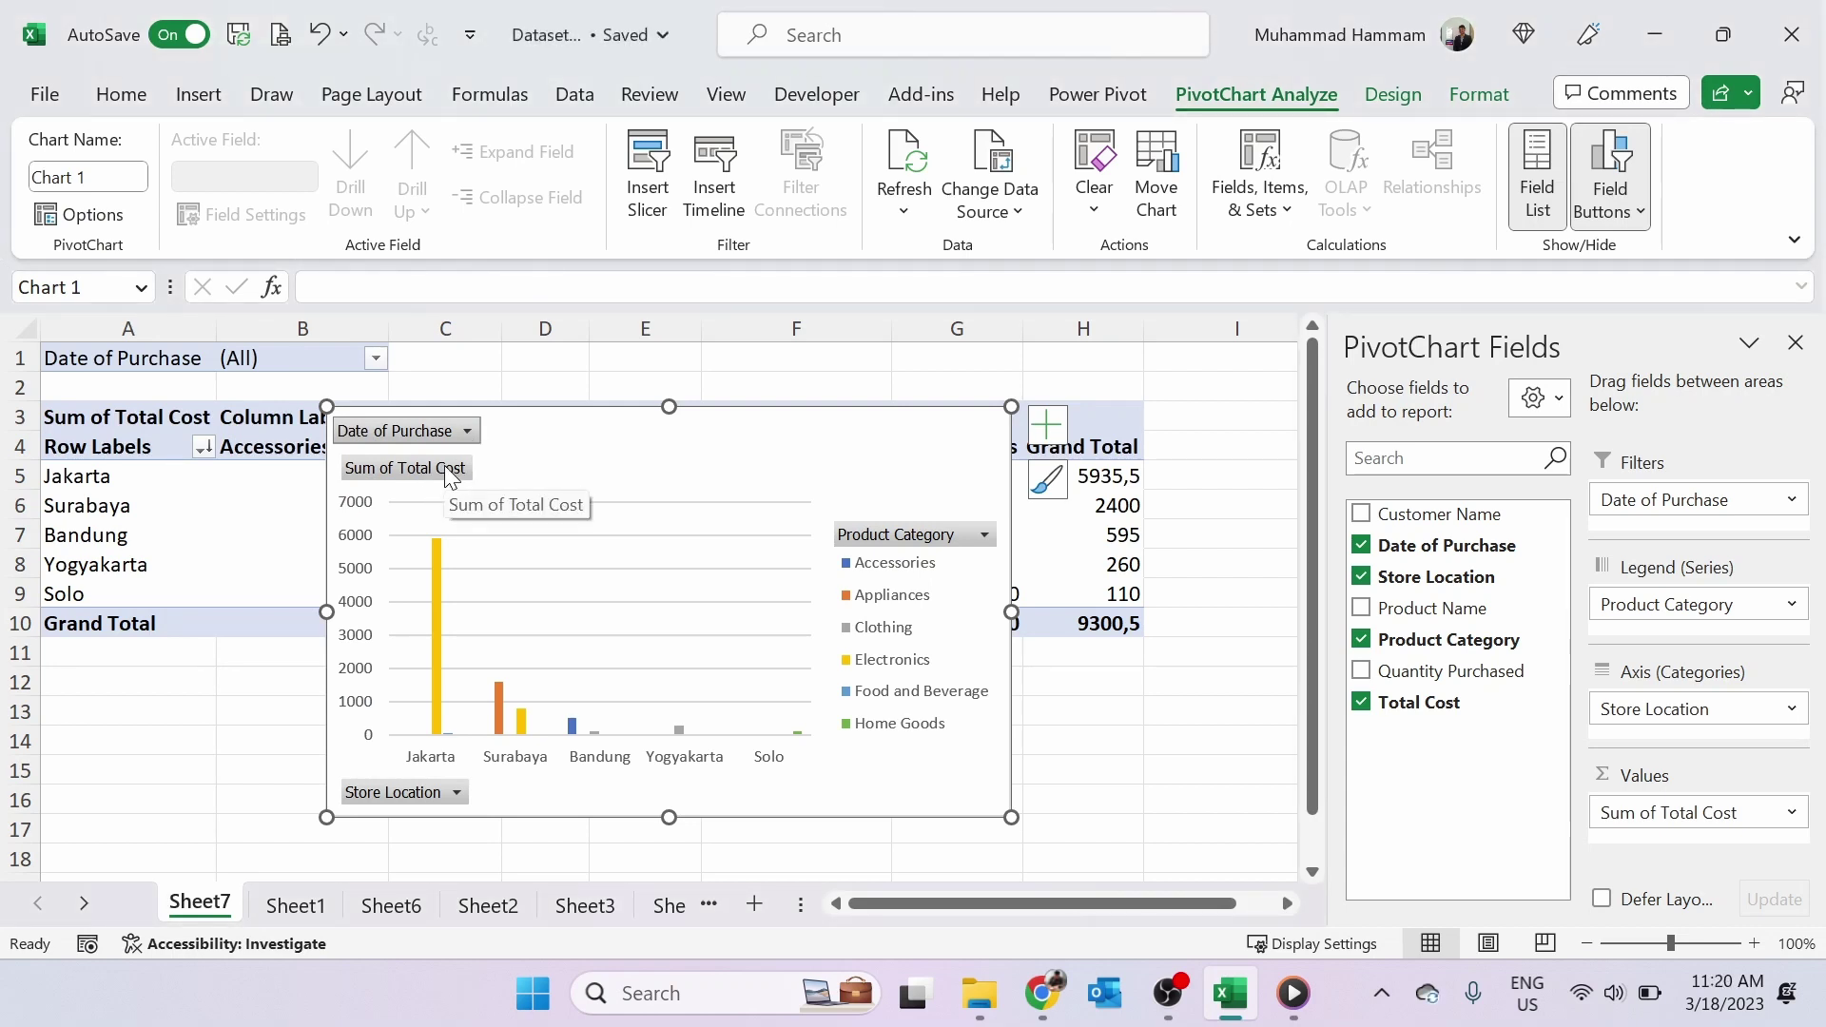
pyautogui.click(982, 535)
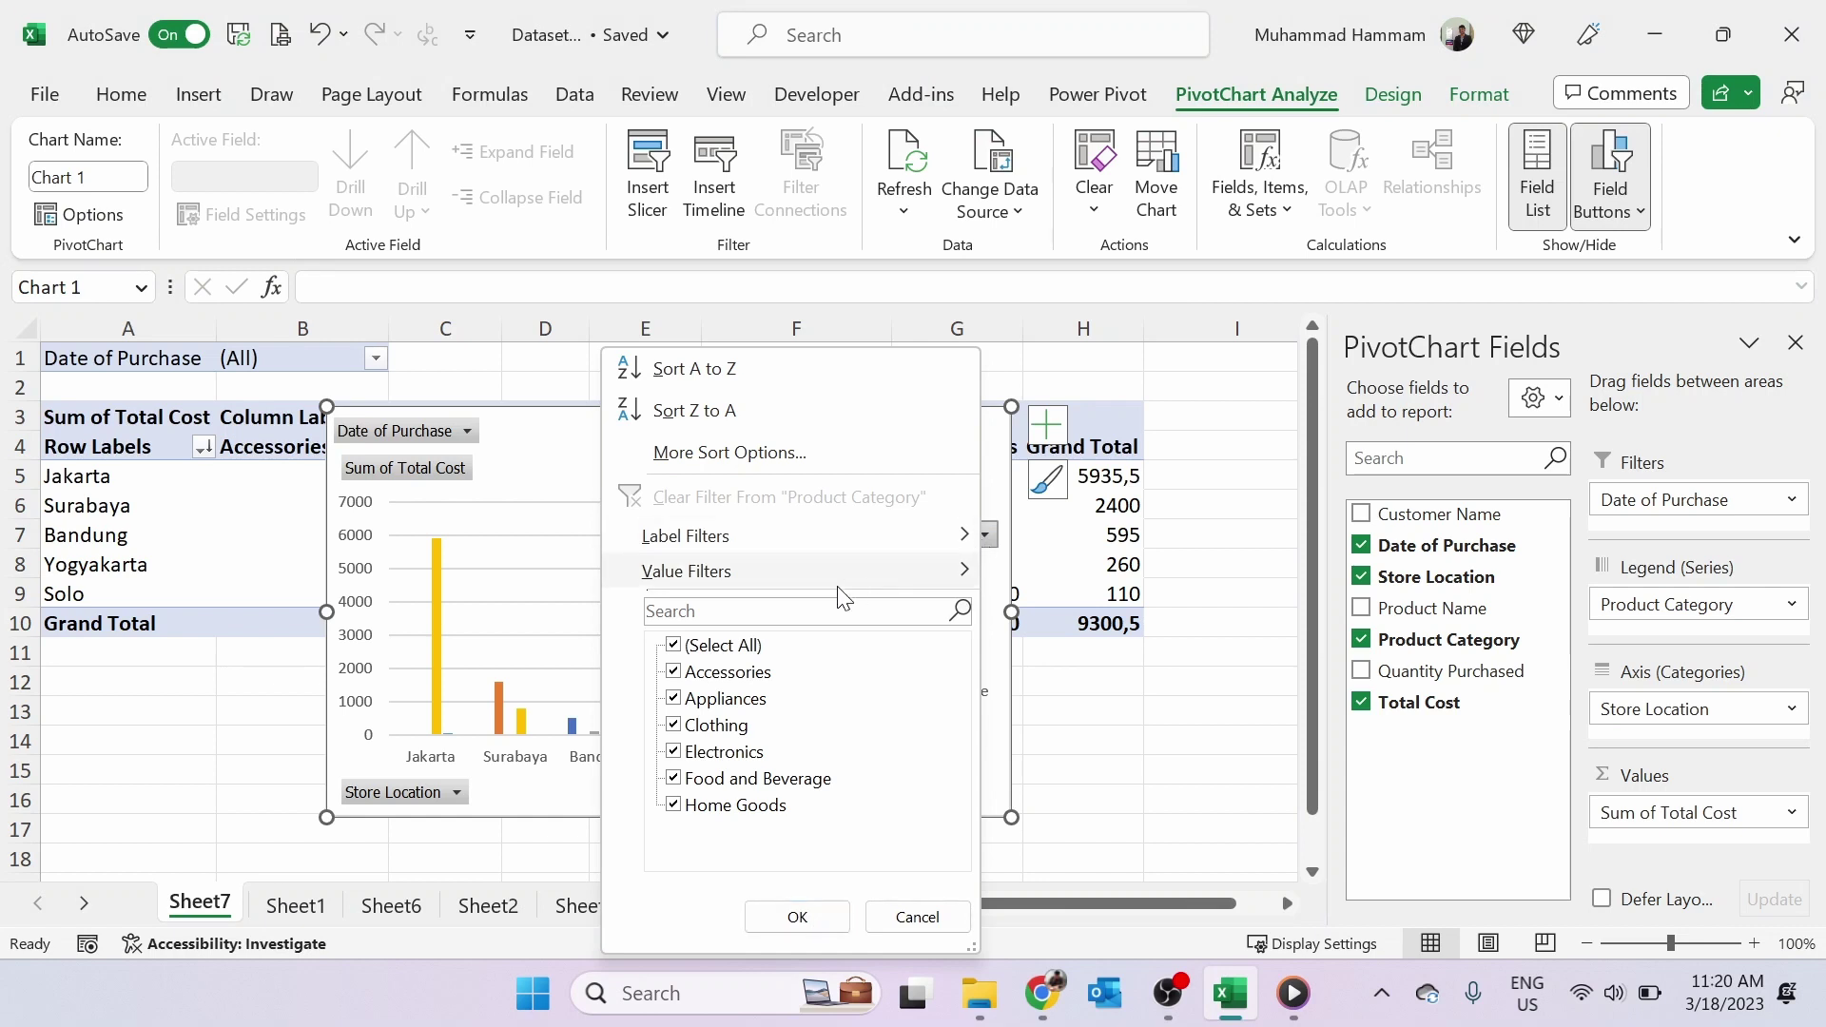
pyautogui.click(674, 647)
pyautogui.click(674, 701)
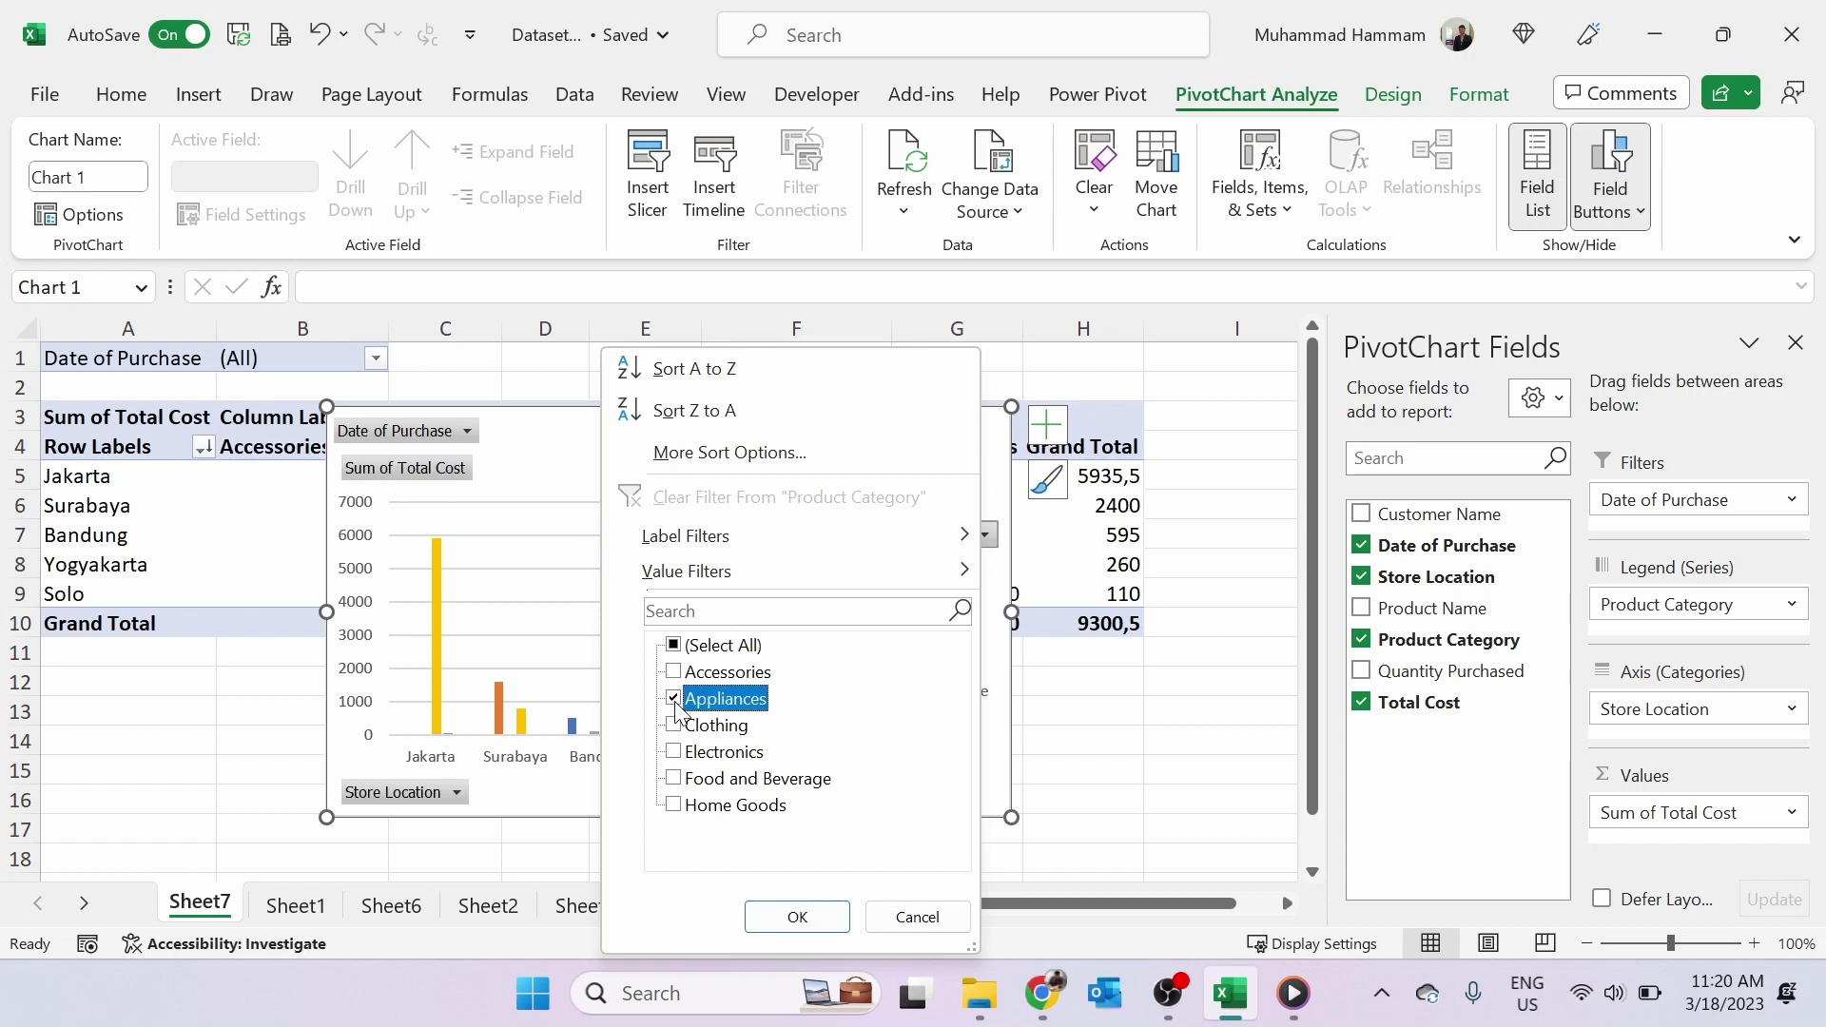
pyautogui.click(797, 917)
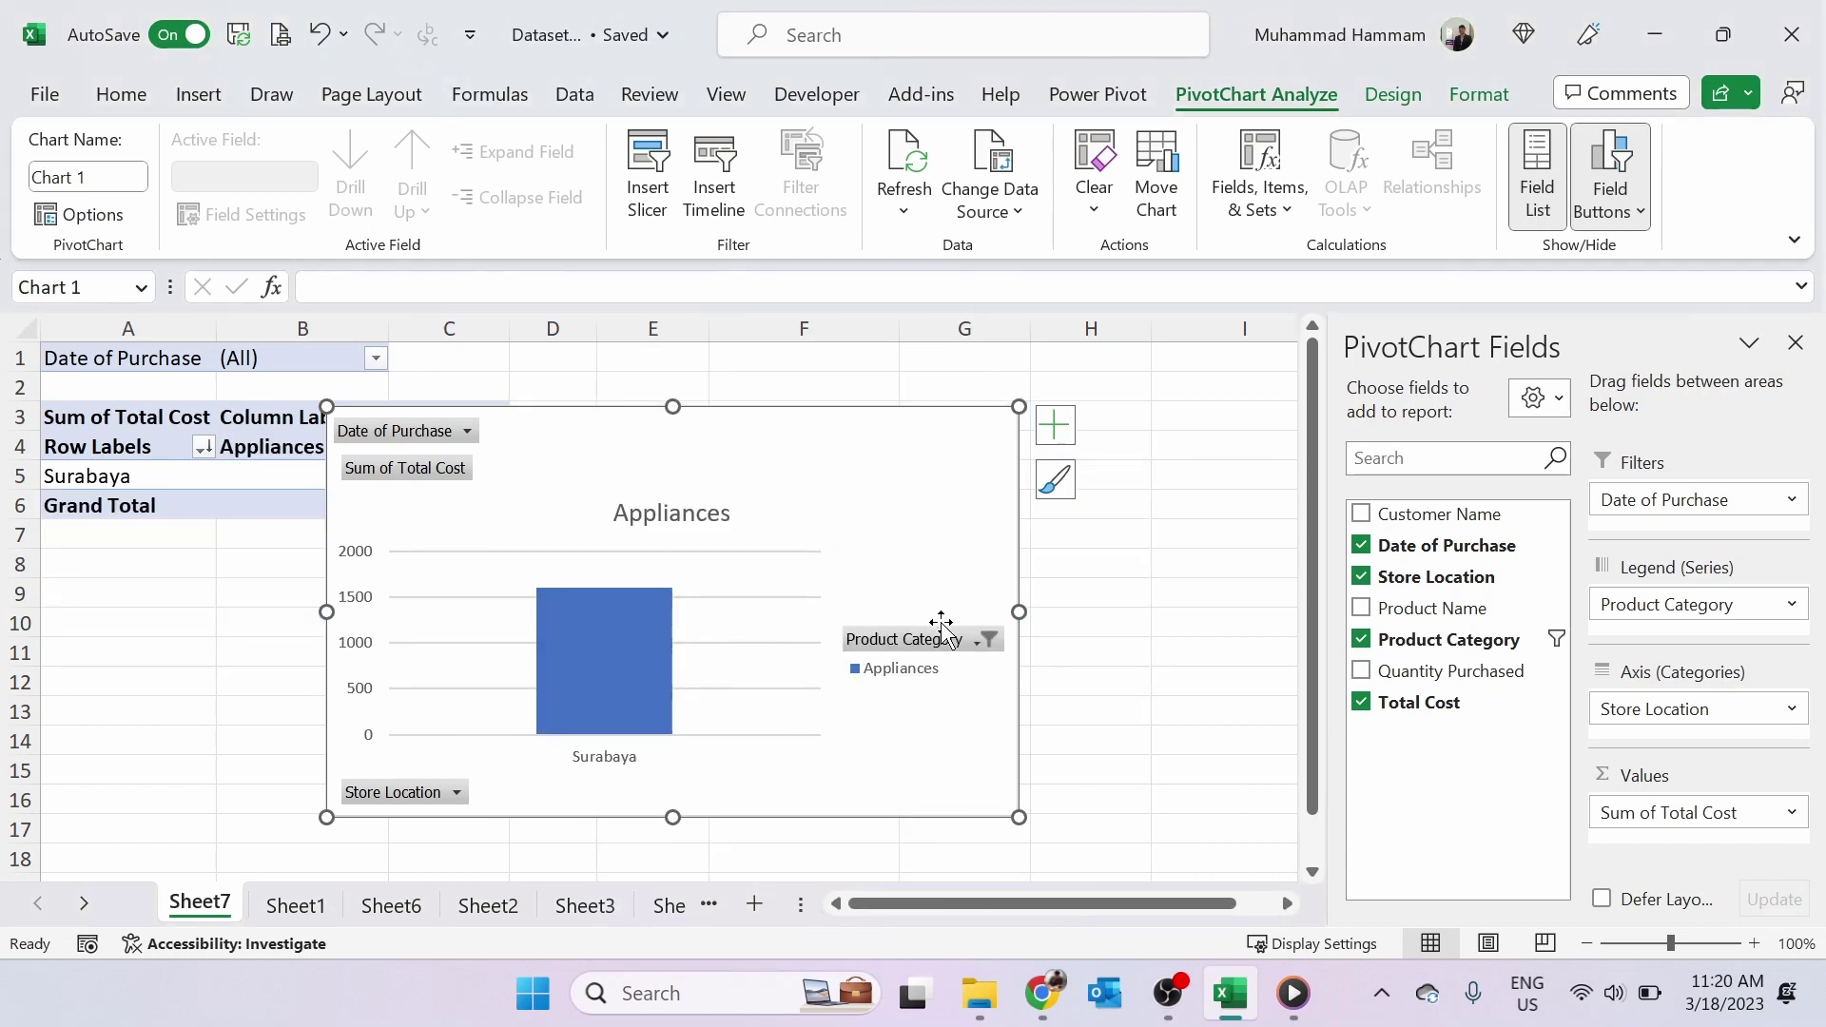
# - Reselect all product categories in the PivotChart's Product Category filter
pyautogui.click(987, 643)
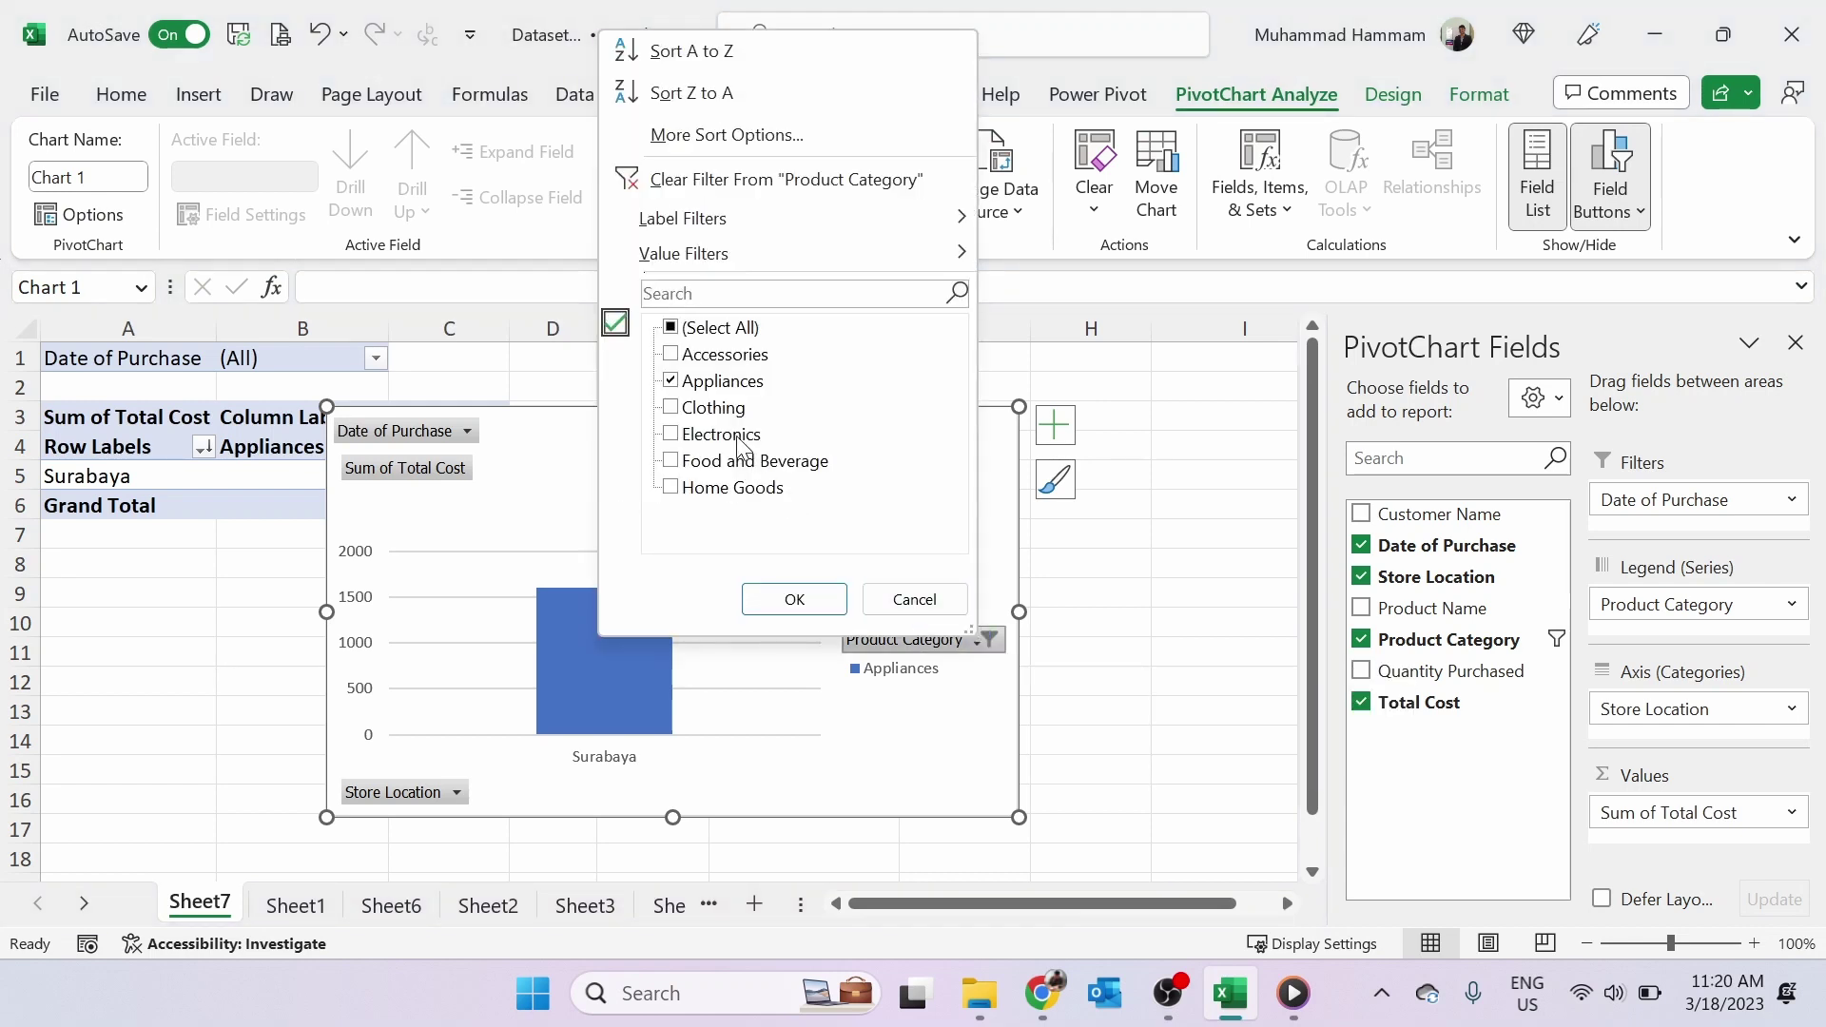
pyautogui.click(713, 328)
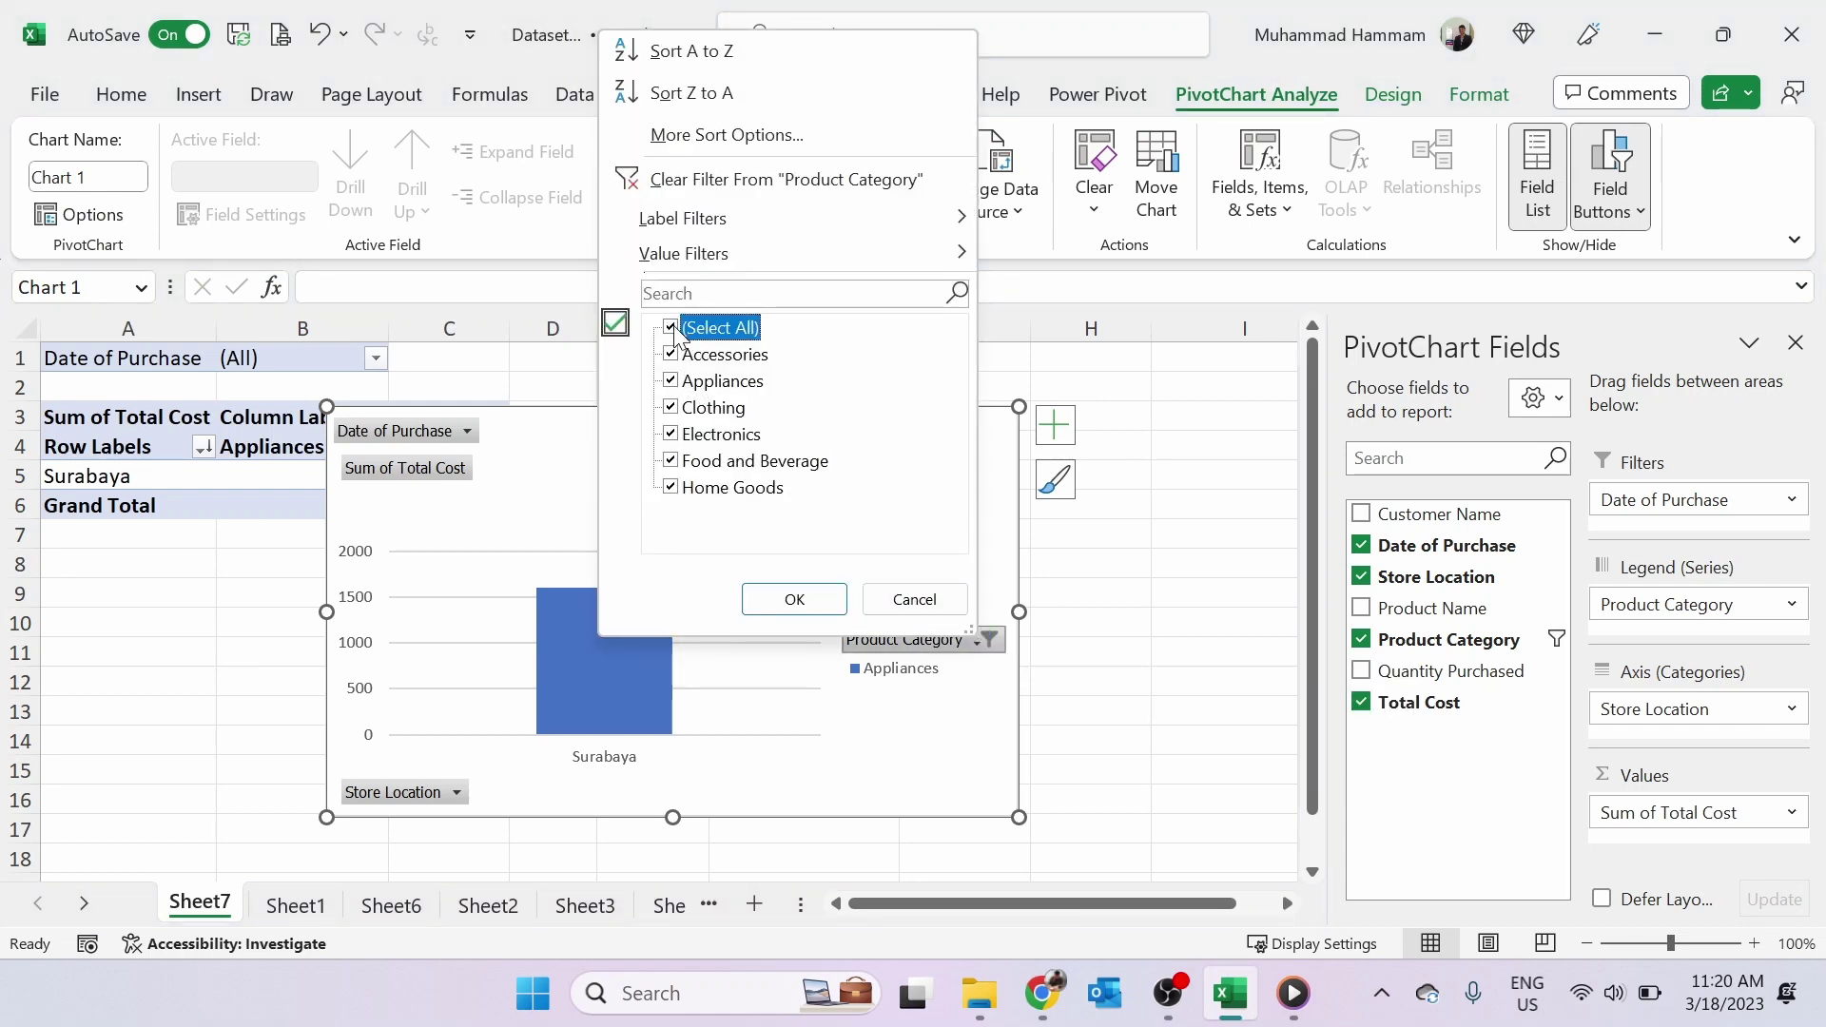
pyautogui.click(792, 617)
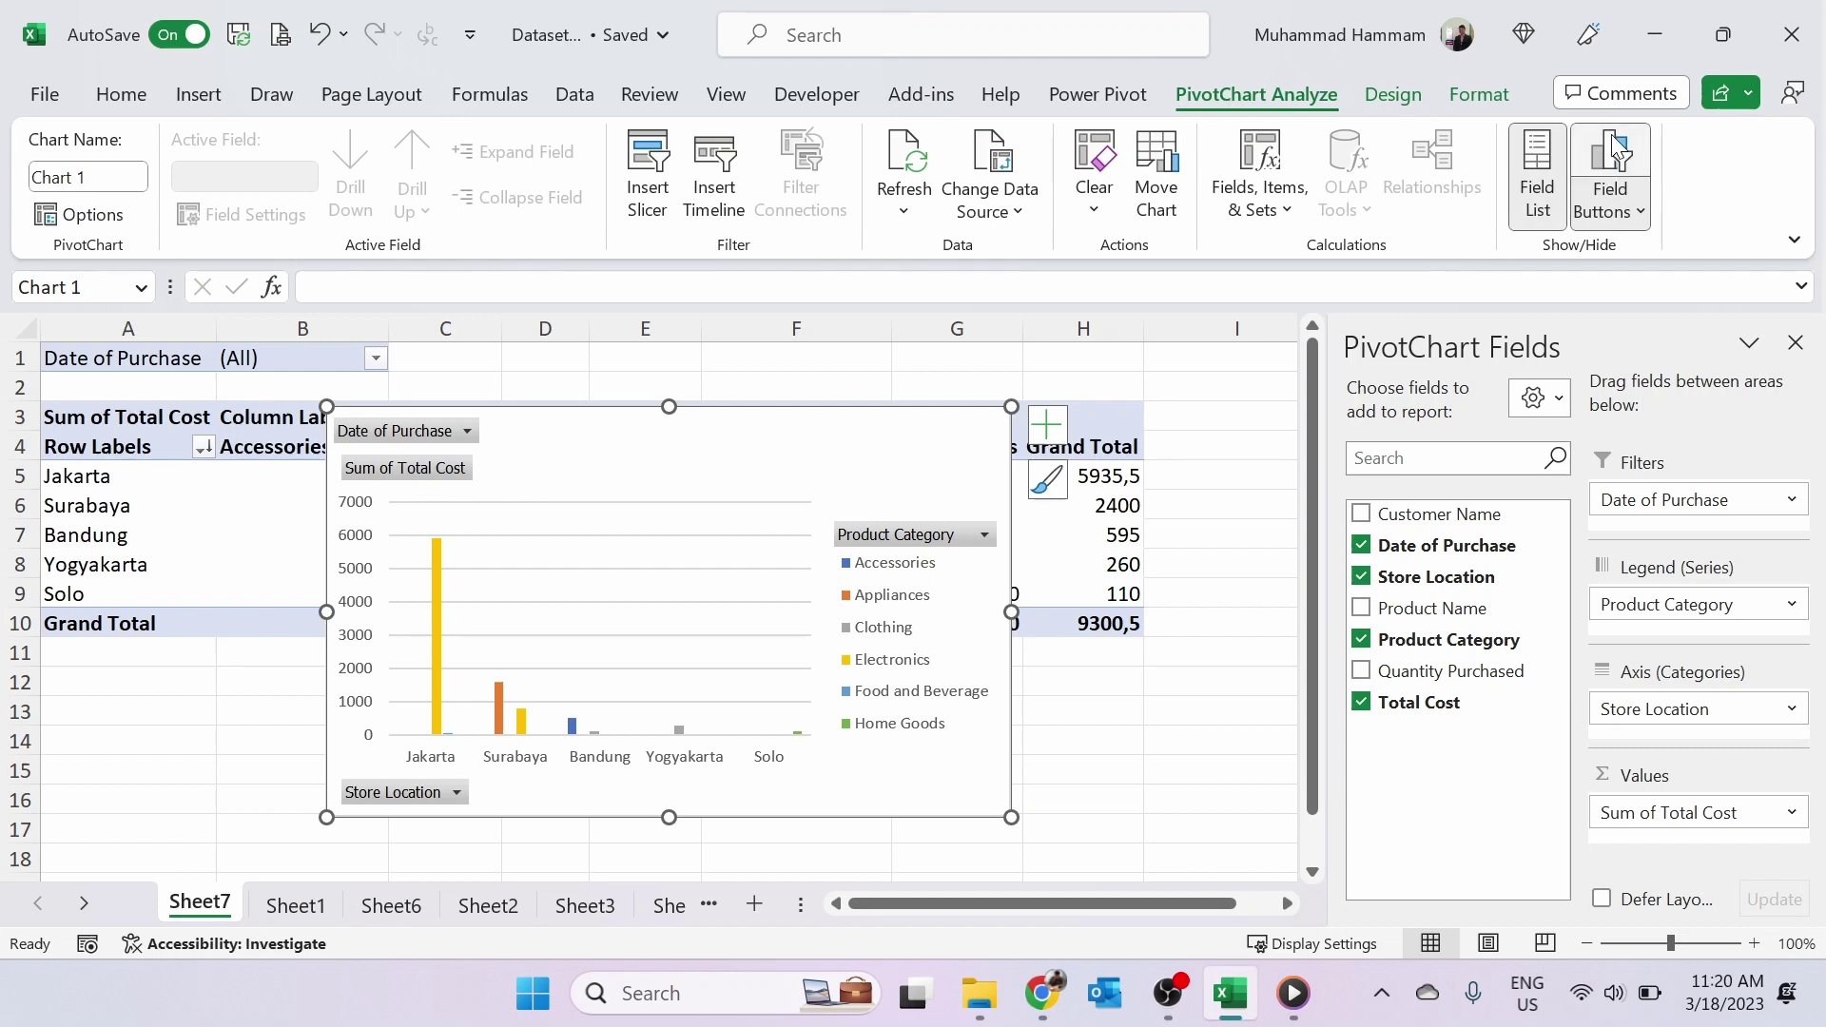
# - Hide all field buttons on the PivotChart
pyautogui.click(1628, 213)
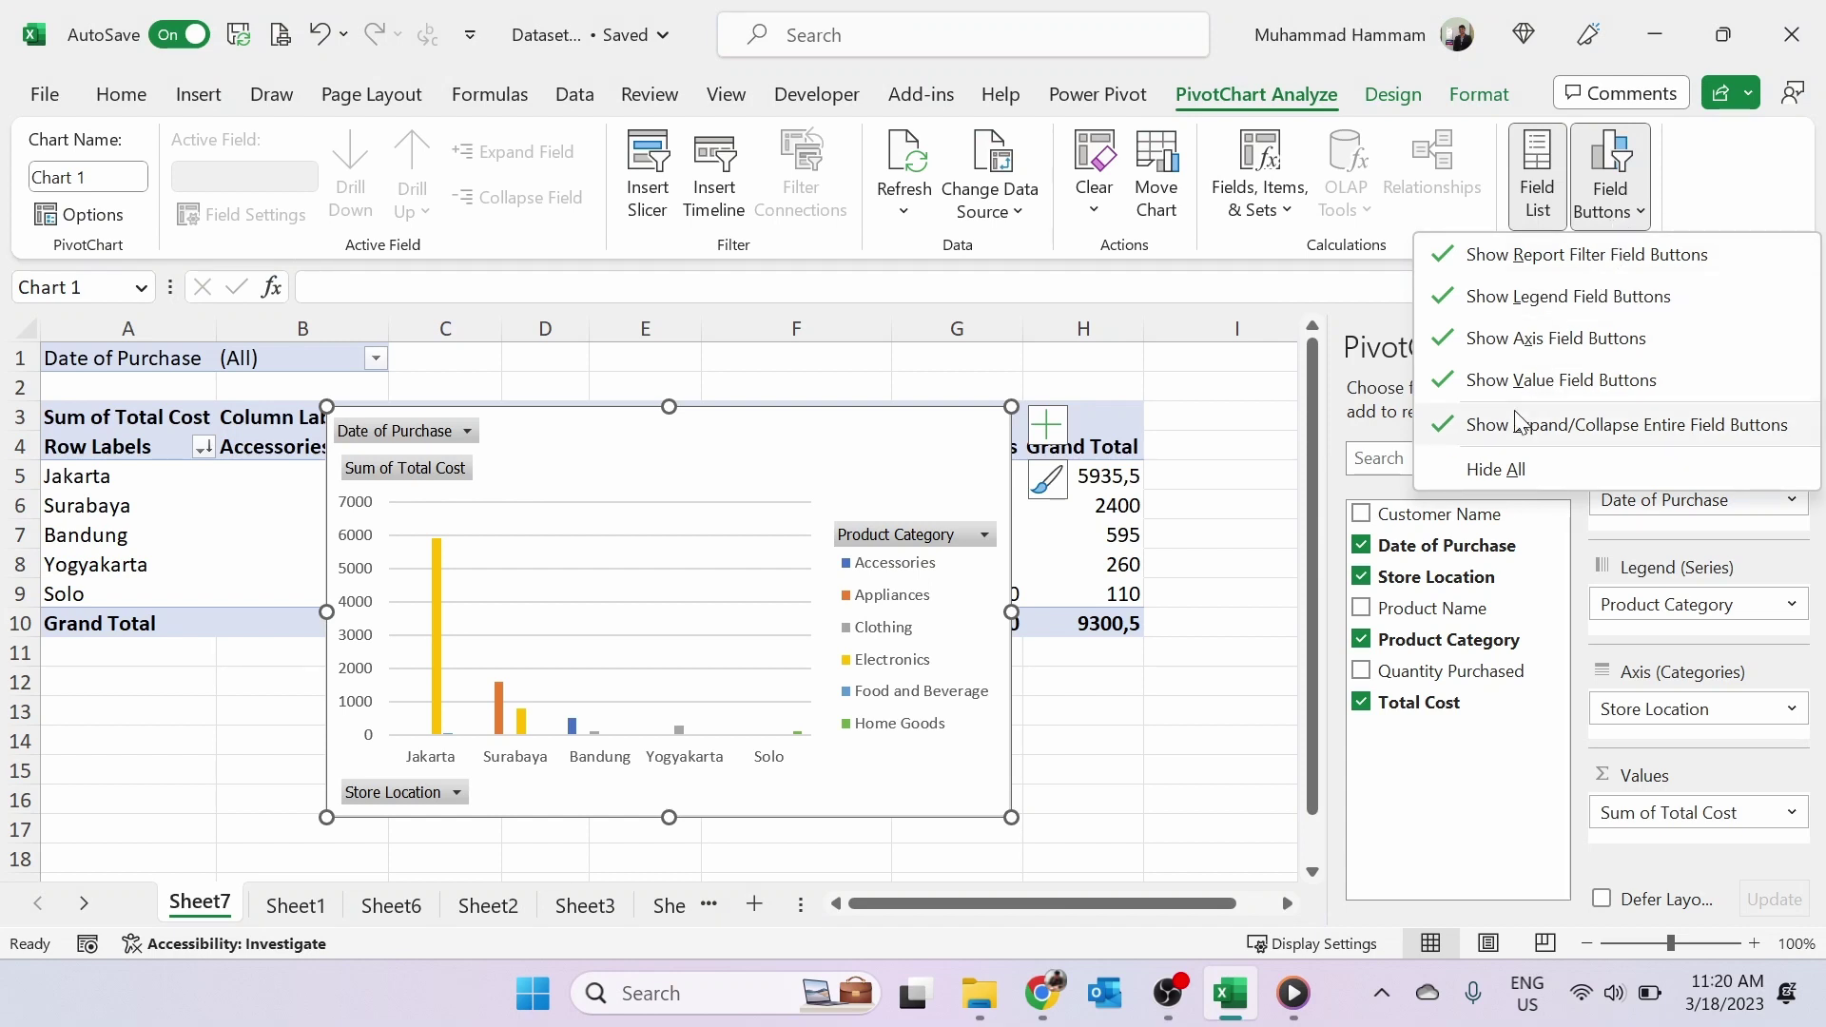
pyautogui.click(1496, 470)
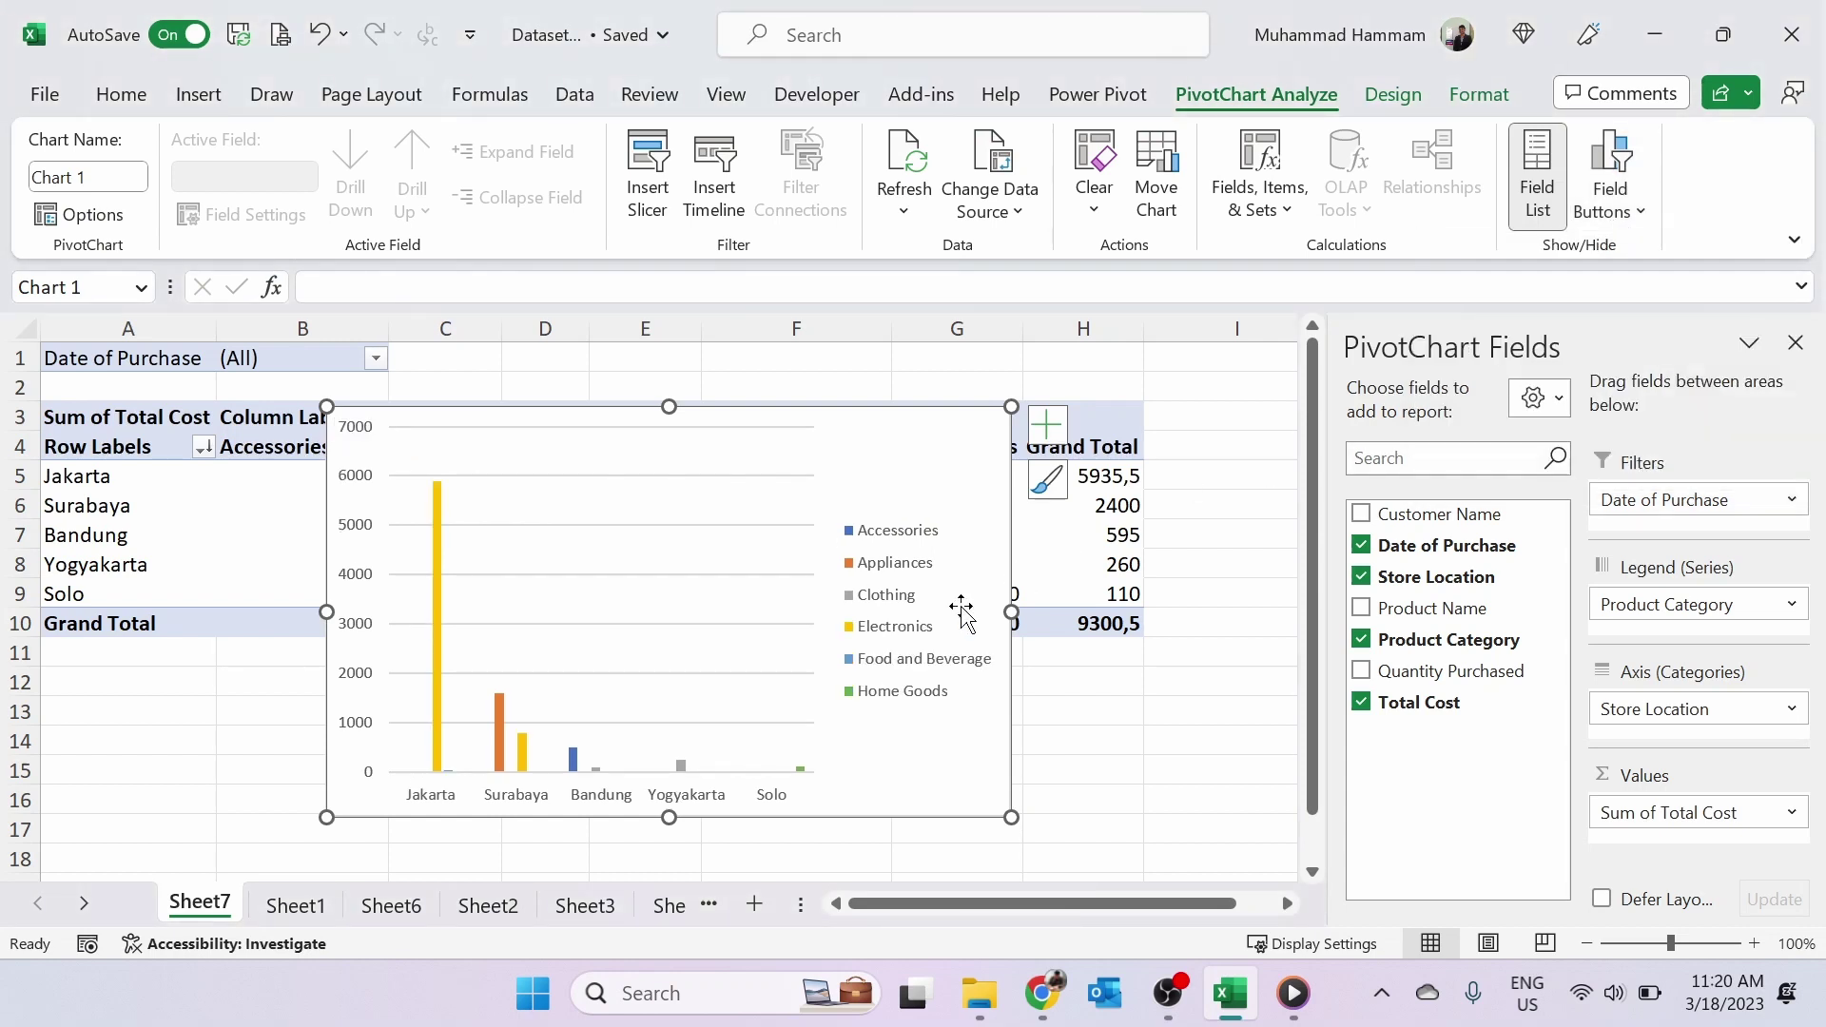